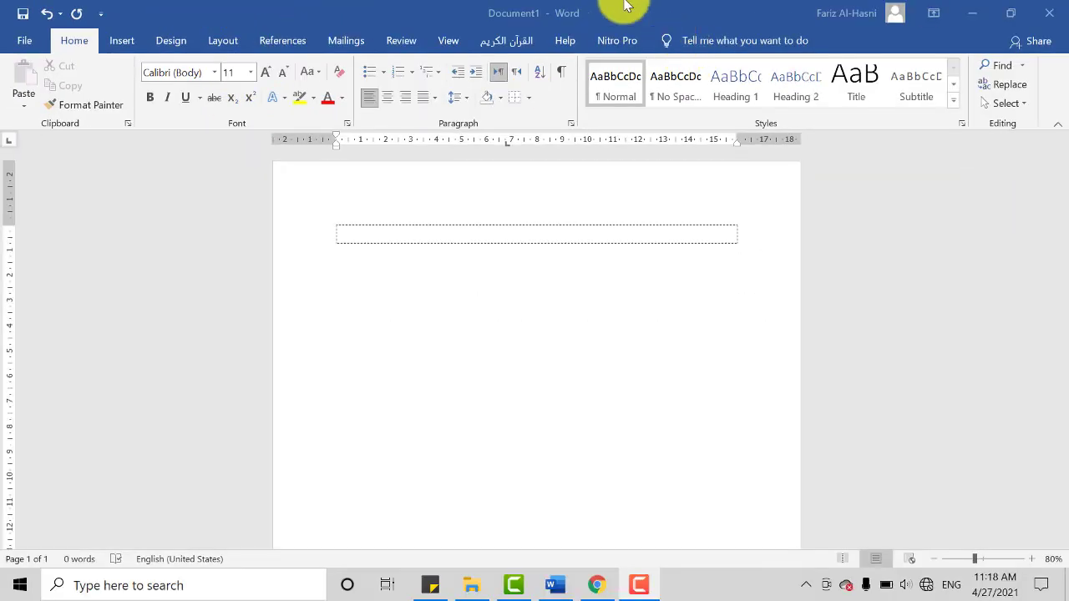
Step: Open the custom margin settings for the document
click(234, 41)
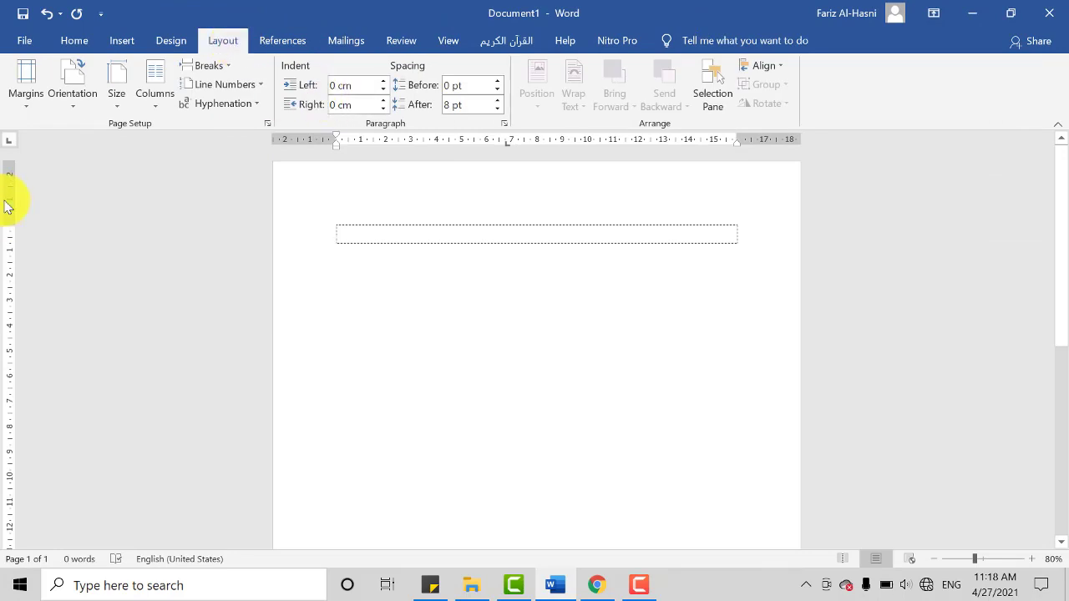
click(23, 106)
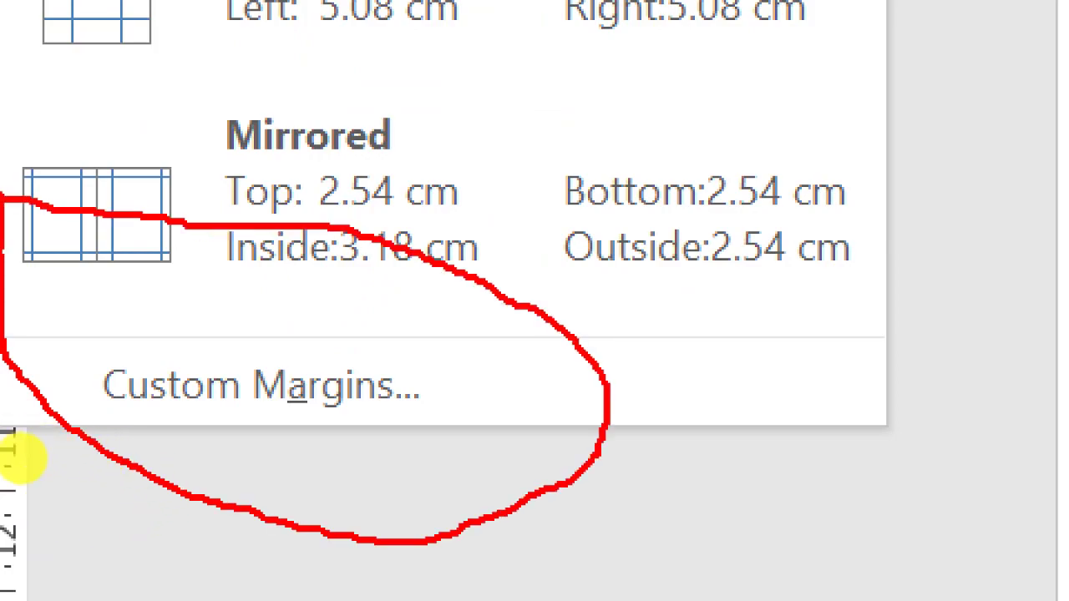
key(Escape)
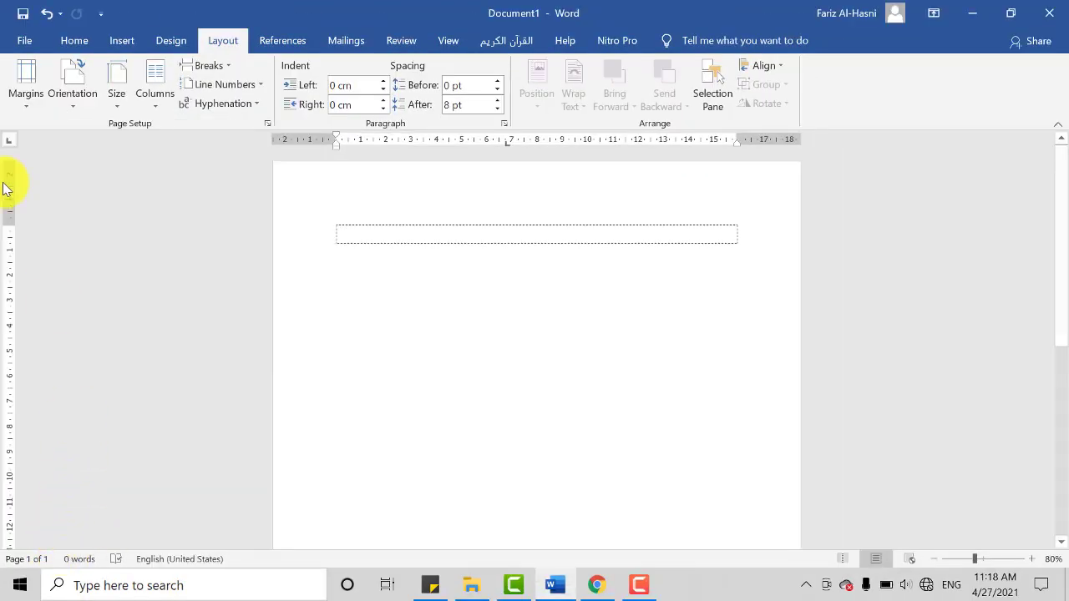
click(24, 83)
click(142, 447)
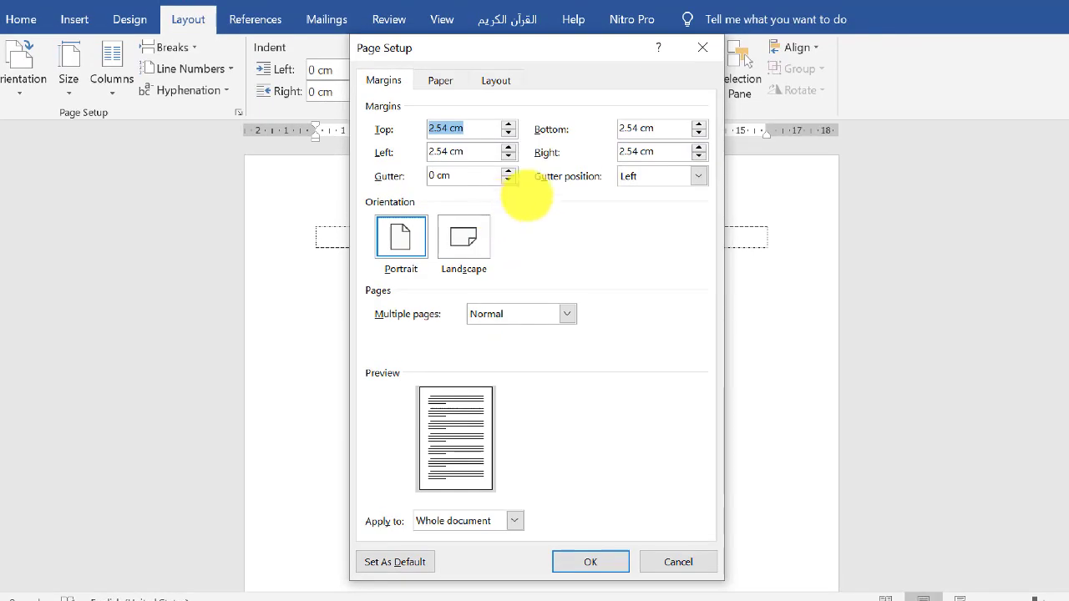
mouse_move(372, 292)
mouse_down()
mouse_move(693, 299)
mouse_move(501, 136)
mouse_move(342, 209)
mouse_move(383, 364)
mouse_up()
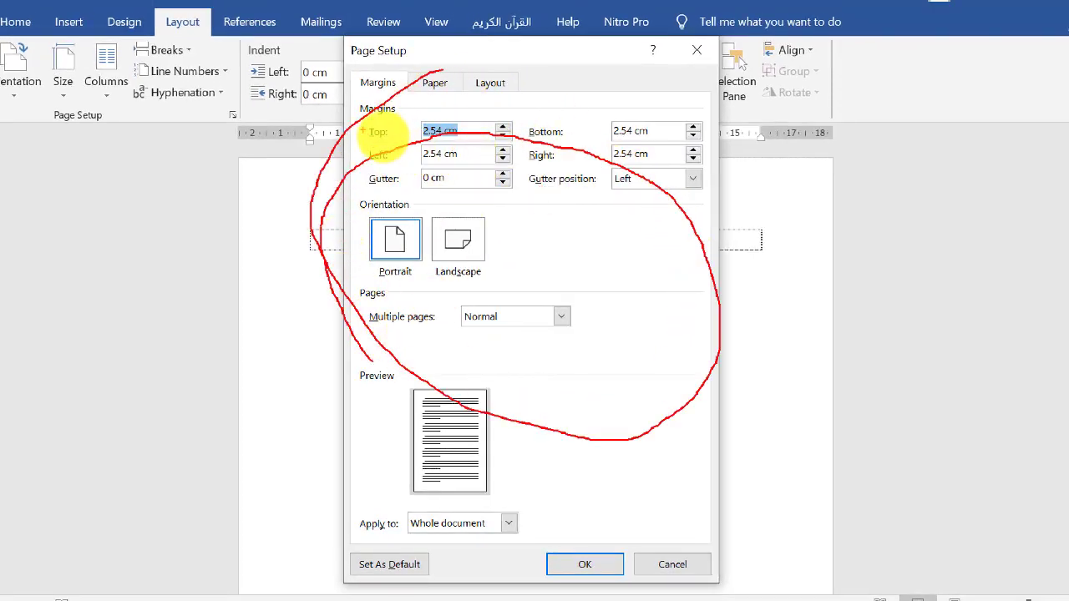
mouse_move(394, 124)
mouse_down()
mouse_move(365, 139)
mouse_move(420, 162)
mouse_move(356, 155)
mouse_up()
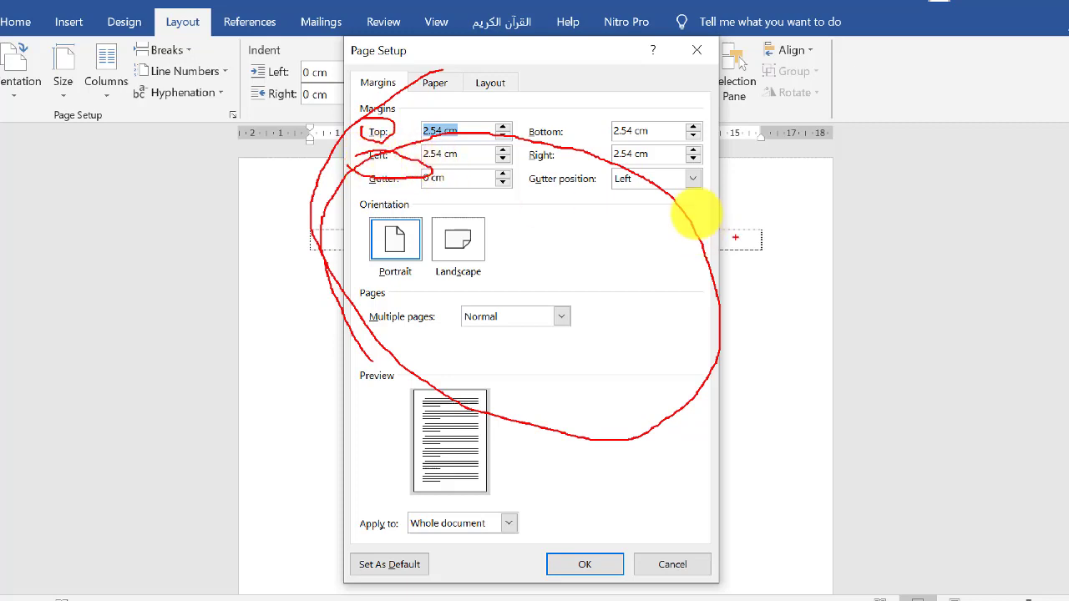
mouse_move(568, 109)
mouse_down()
mouse_move(537, 131)
mouse_move(547, 187)
mouse_move(530, 172)
mouse_up()
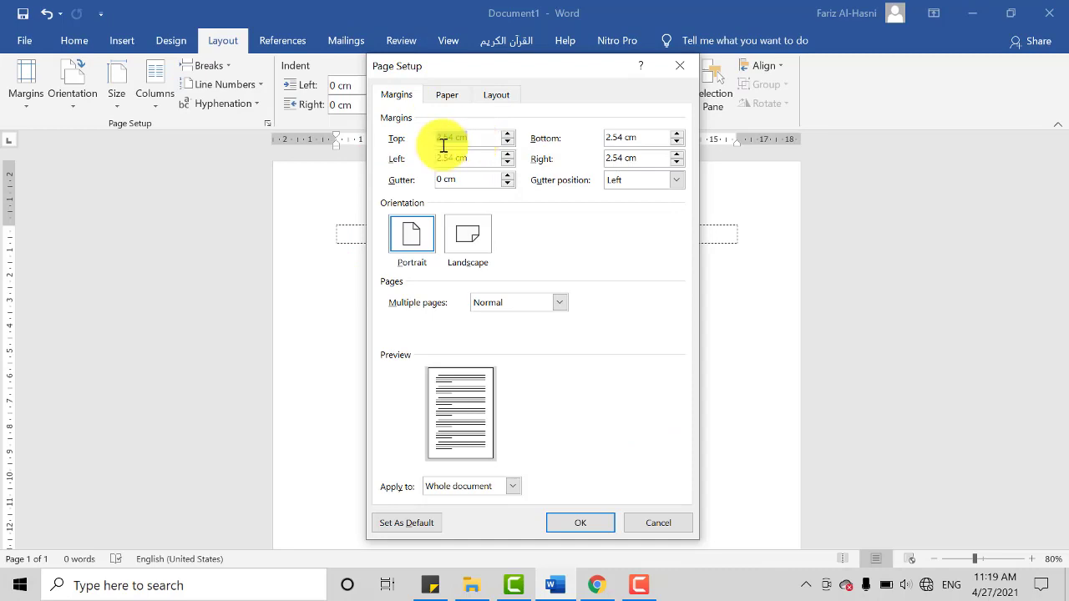
Step: Set the top and left page margins to 4 cm
click(449, 141)
key(BackSpace)
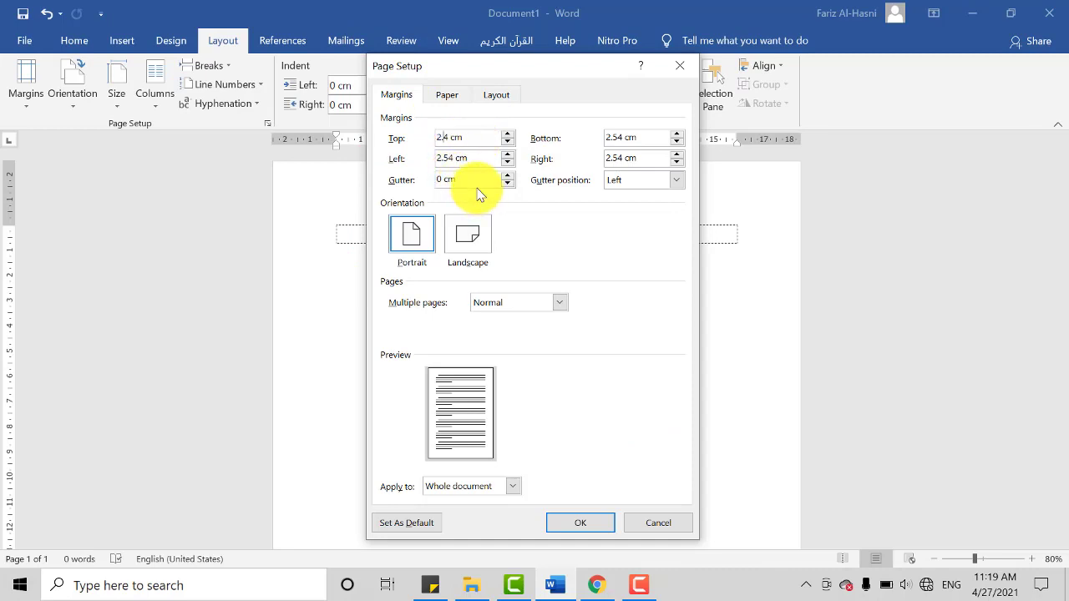
key(BackSpace)
key(BackSpace)
drag(451, 159, 338, 184)
key(BackSpace)
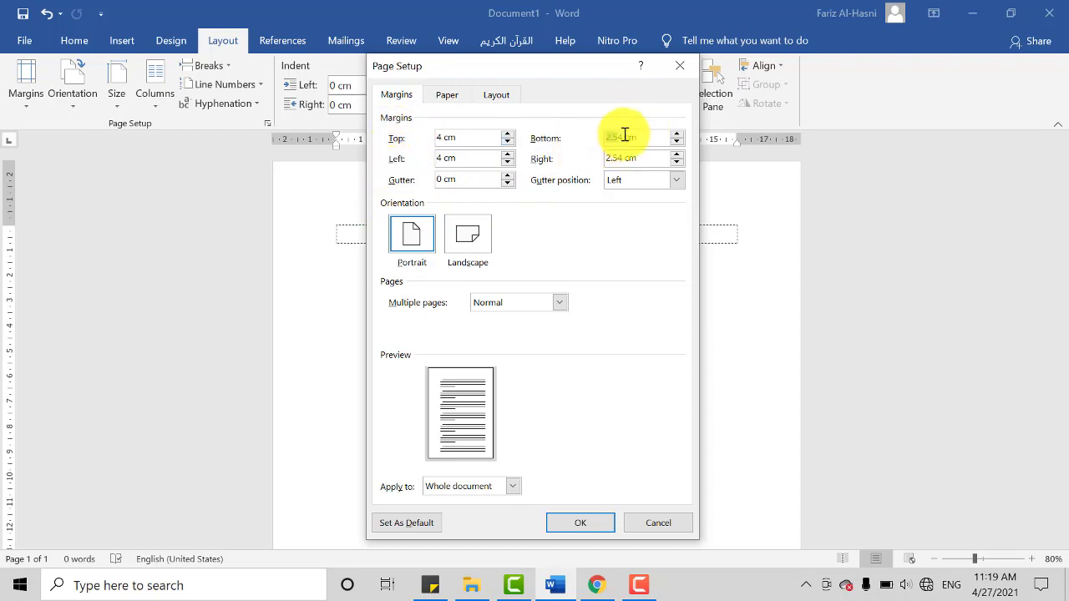
Step: Set the bottom and right page margins to 3 cm
drag(624, 136, 544, 147)
text(3)
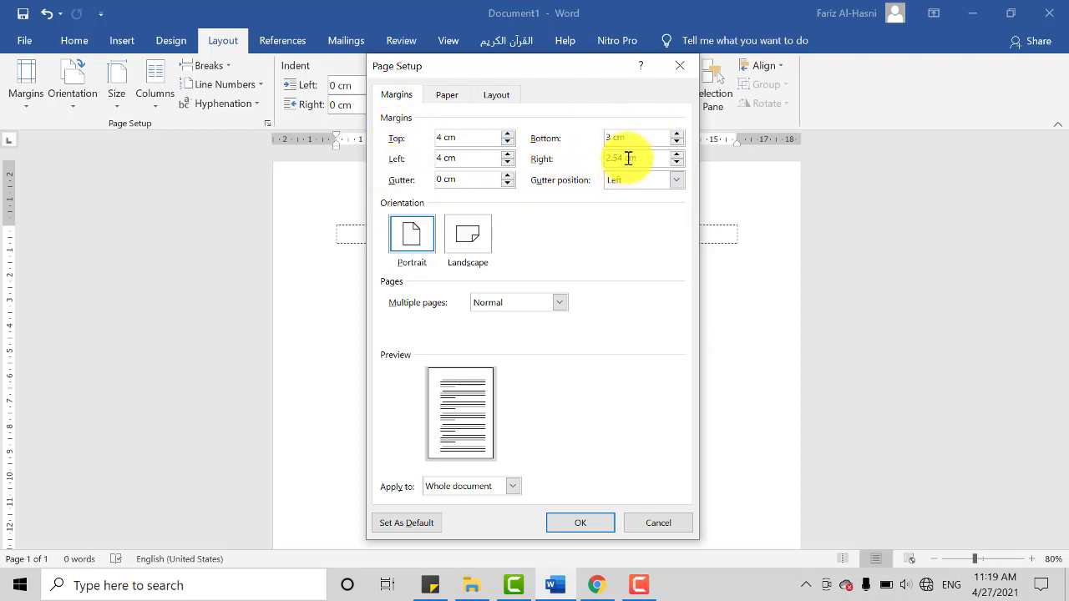
drag(626, 159, 593, 157)
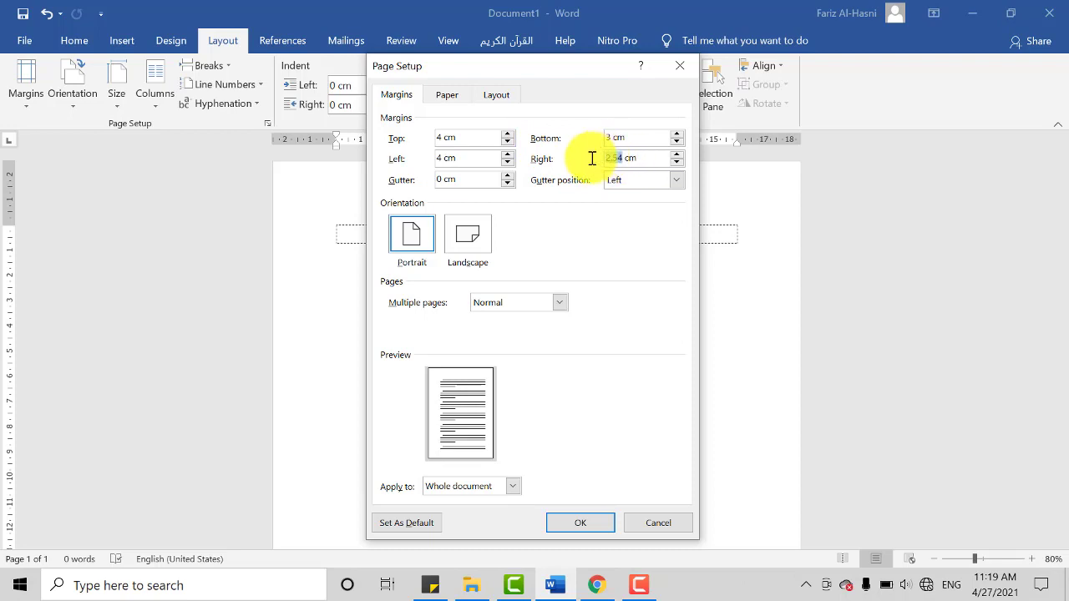
text(3)
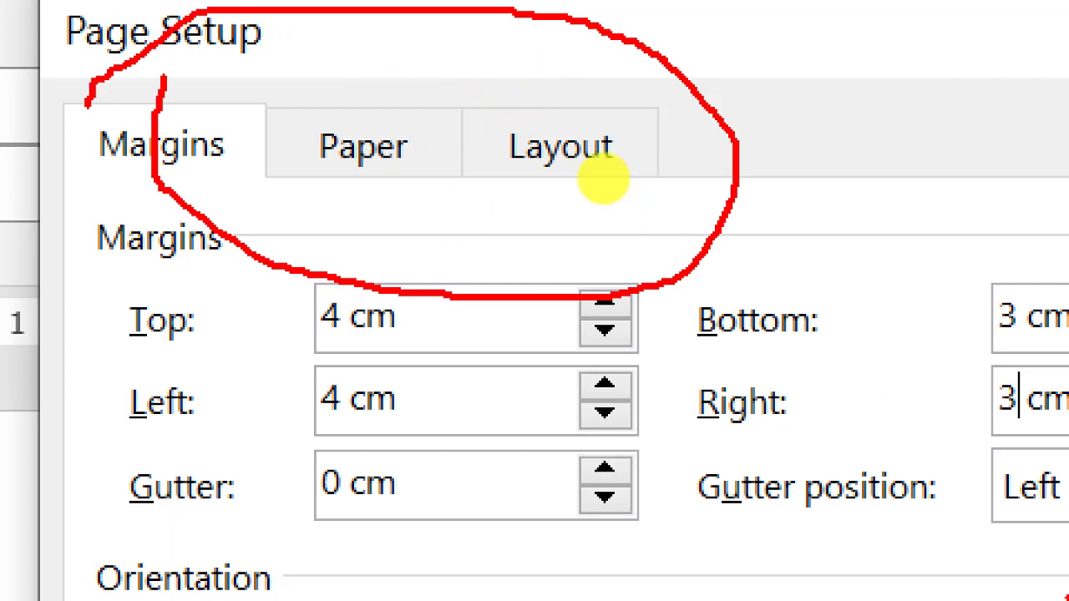
Step: Keep the paper size at A4 210 x 297 mm and apply the page setup to the whole document
mouse_move(453, 58)
mouse_down()
mouse_move(410, 120)
mouse_move(465, 79)
mouse_move(418, 103)
mouse_move(414, 117)
mouse_up()
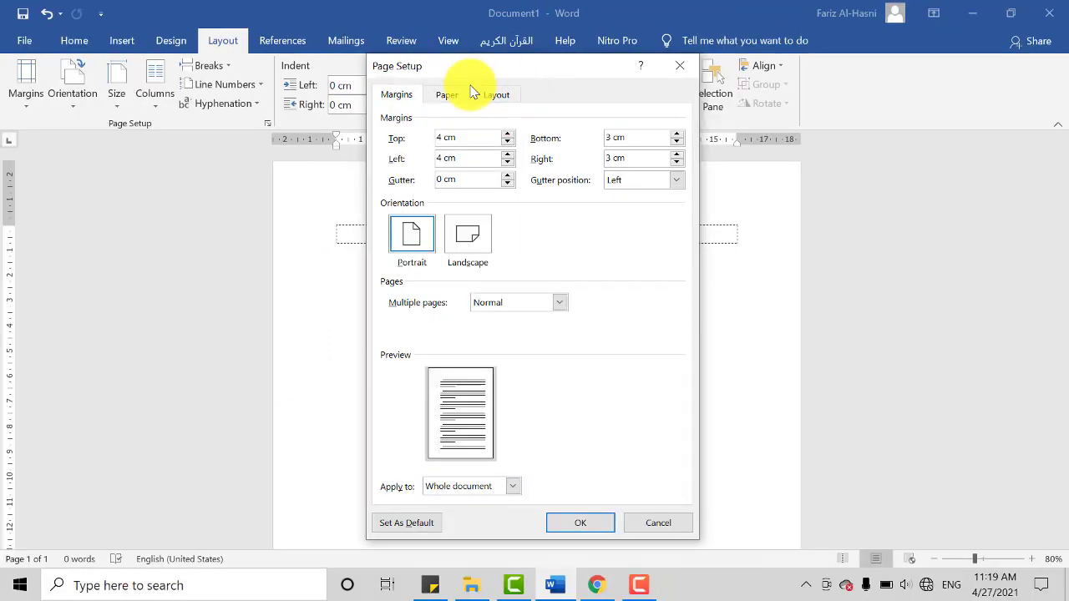
click(361, 146)
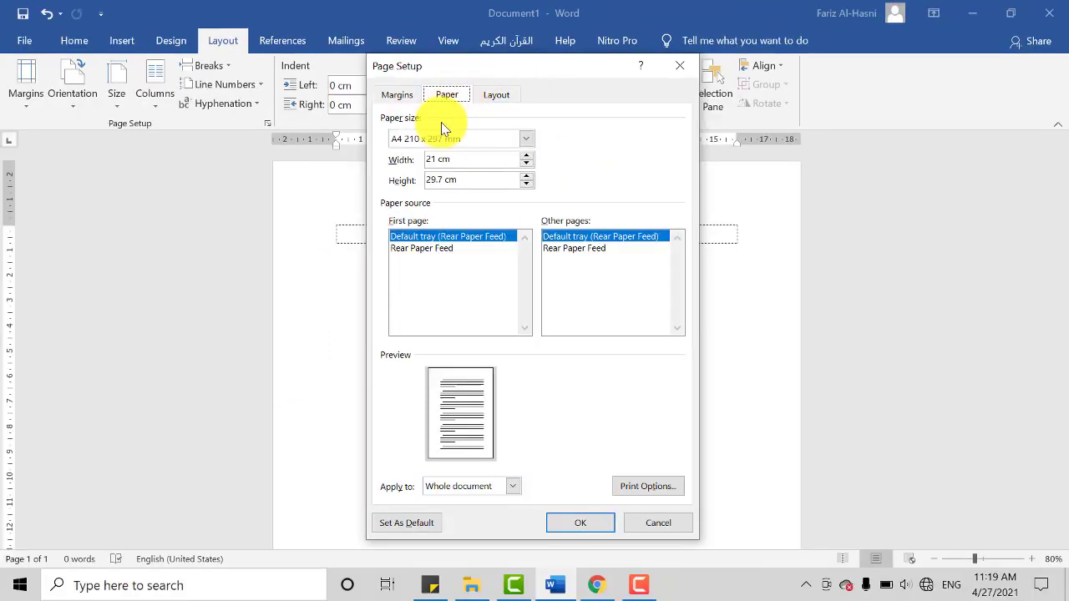
click(431, 142)
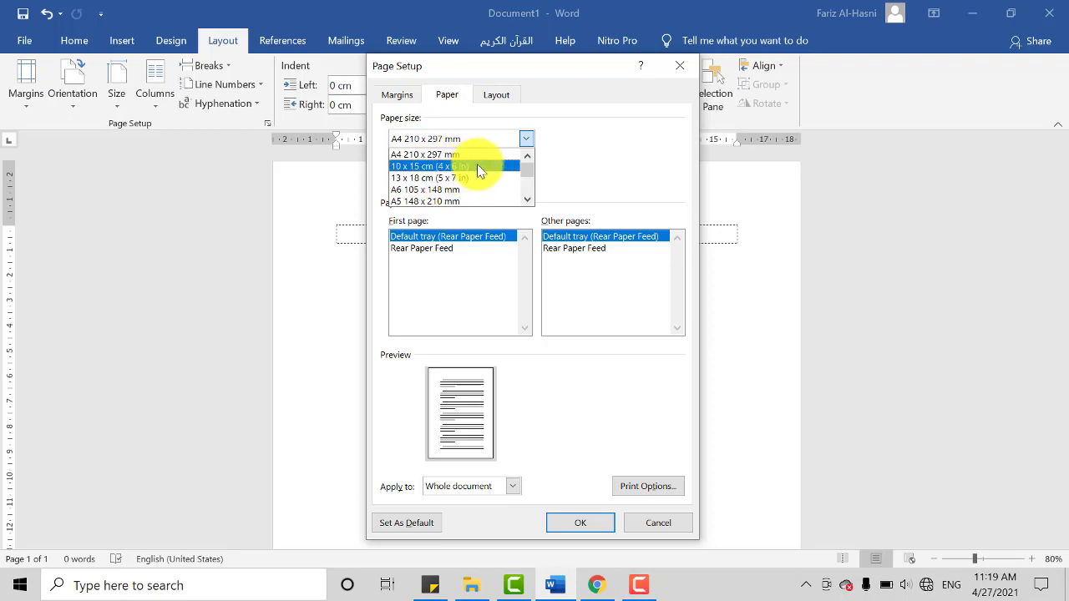
scroll(477, 171, down, 1)
click(585, 185)
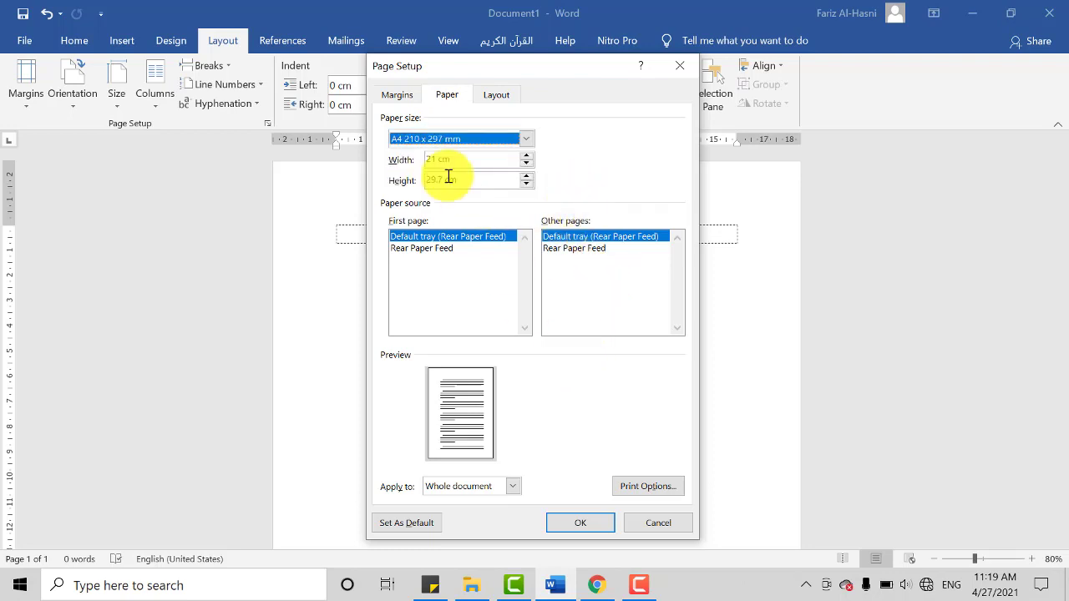
click(397, 95)
click(597, 529)
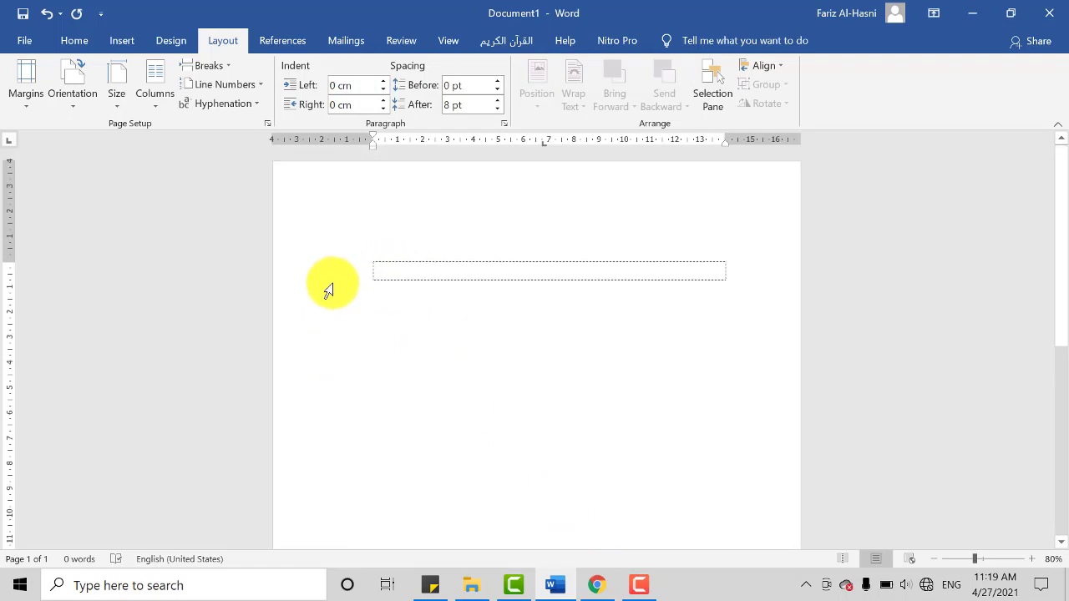
scroll(418, 342, down, 8)
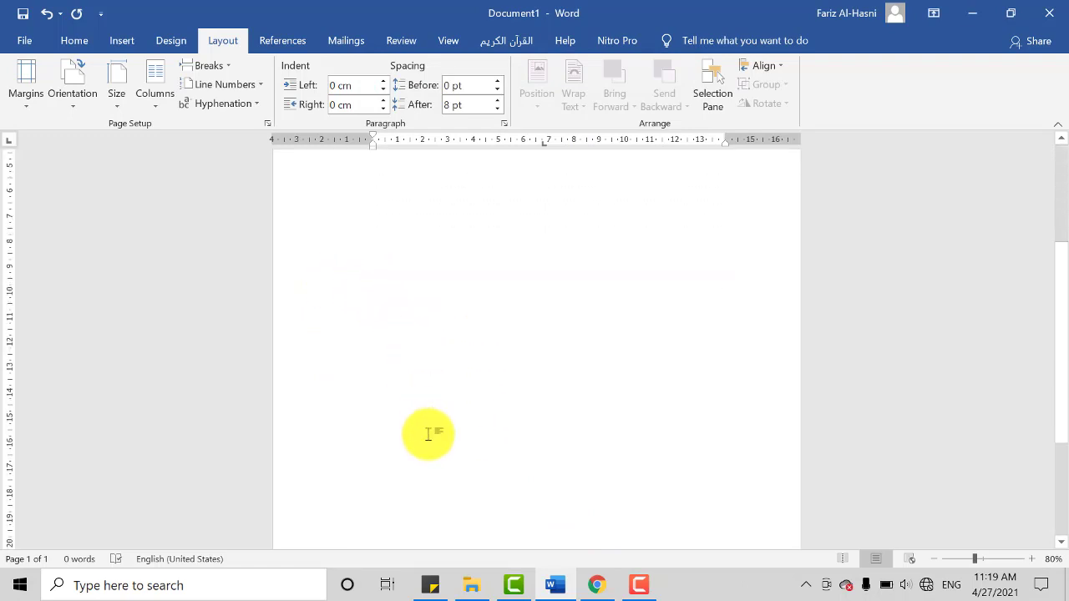
scroll(433, 446, up, 8)
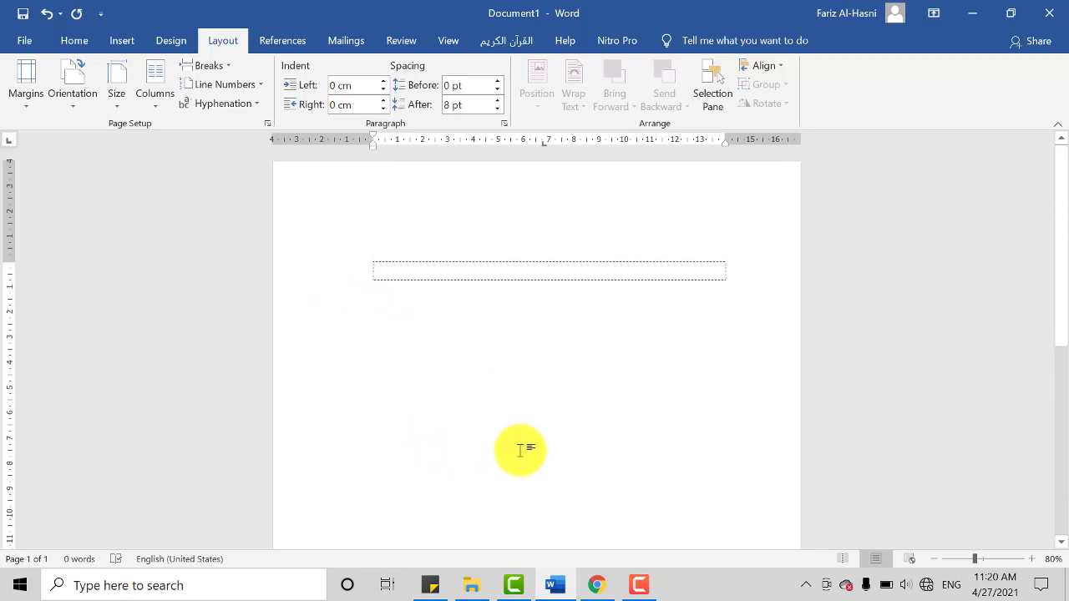
scroll(520, 451, down, 2)
scroll(516, 453, up, 2)
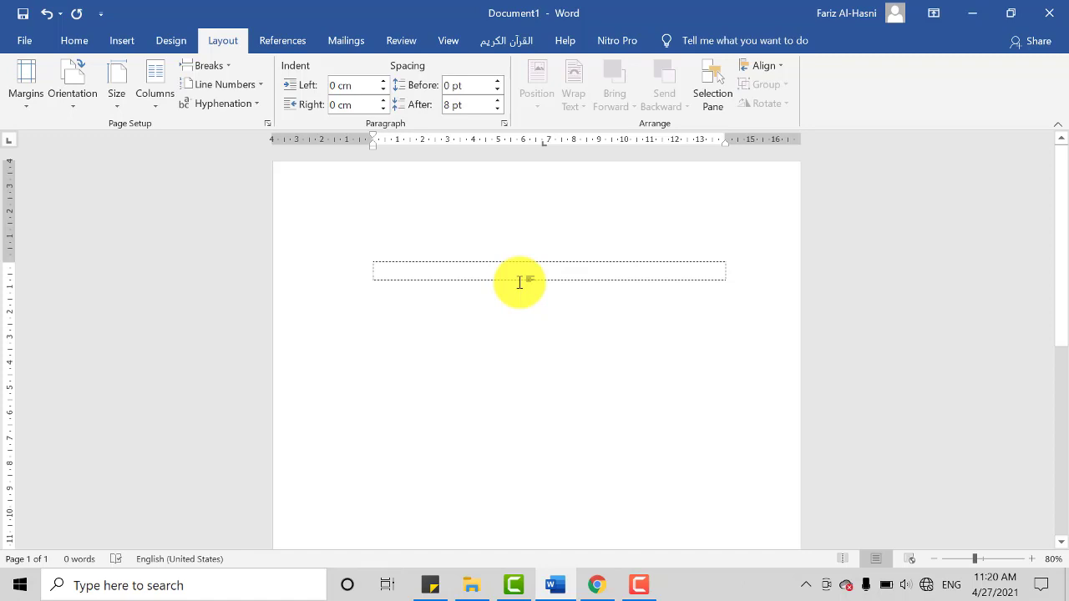
Step: Enter the title COVER on the first line of the page and make it larger, bold and centred
text(0)
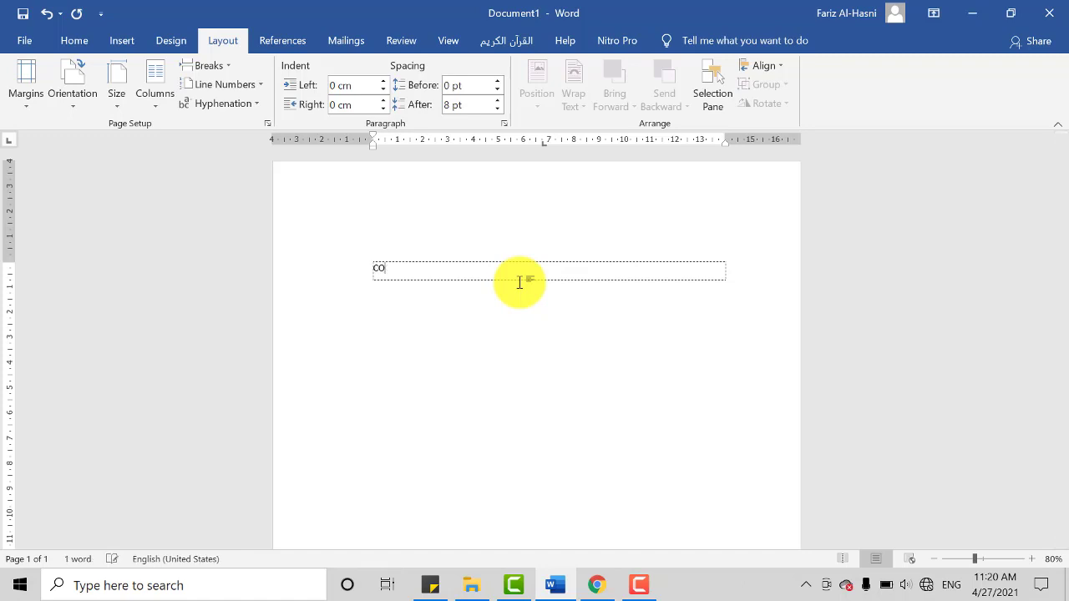
drag(404, 269, 351, 255)
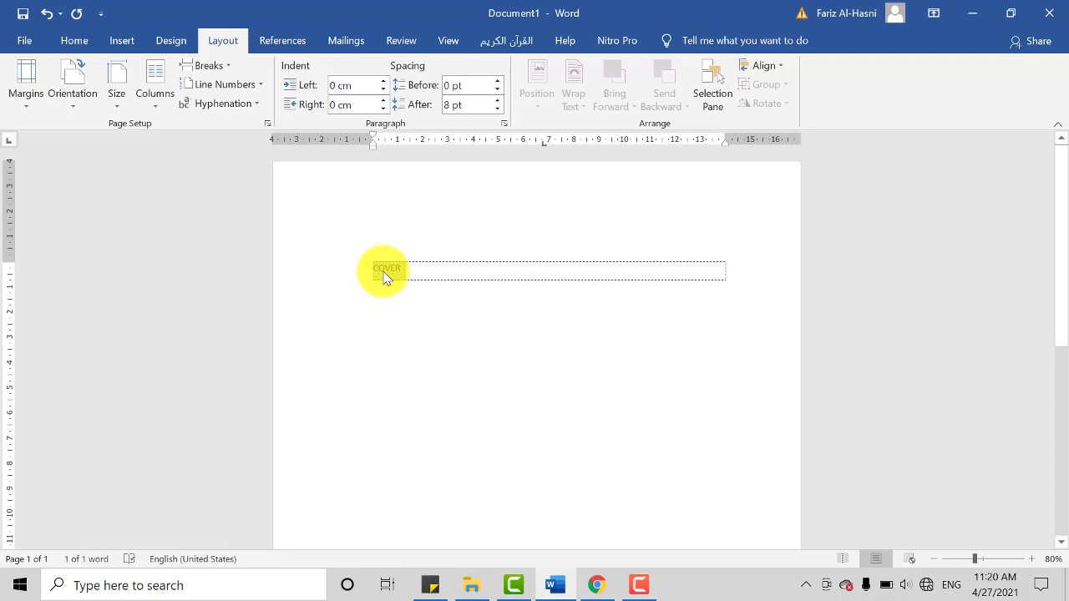
key(BackSpace)
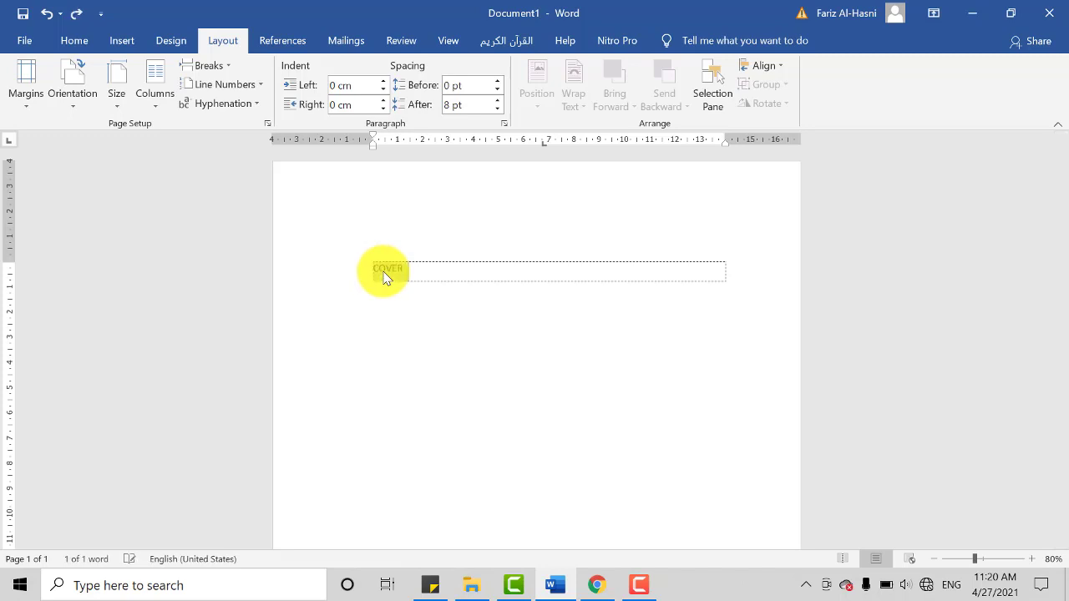
key(ctrl+])
key(ctrl+])
key(ctrl+])
key(ctrl+])
key(ctrl+])
key(ctrl+])
key(ctrl+])
key(ctrl+])
key(ctrl+])
key(ctrl+])
key(ctrl+])
key(ctrl+])
key(ctrl+])
key(ctrl+])
key(ctrl+])
key(ctrl+])
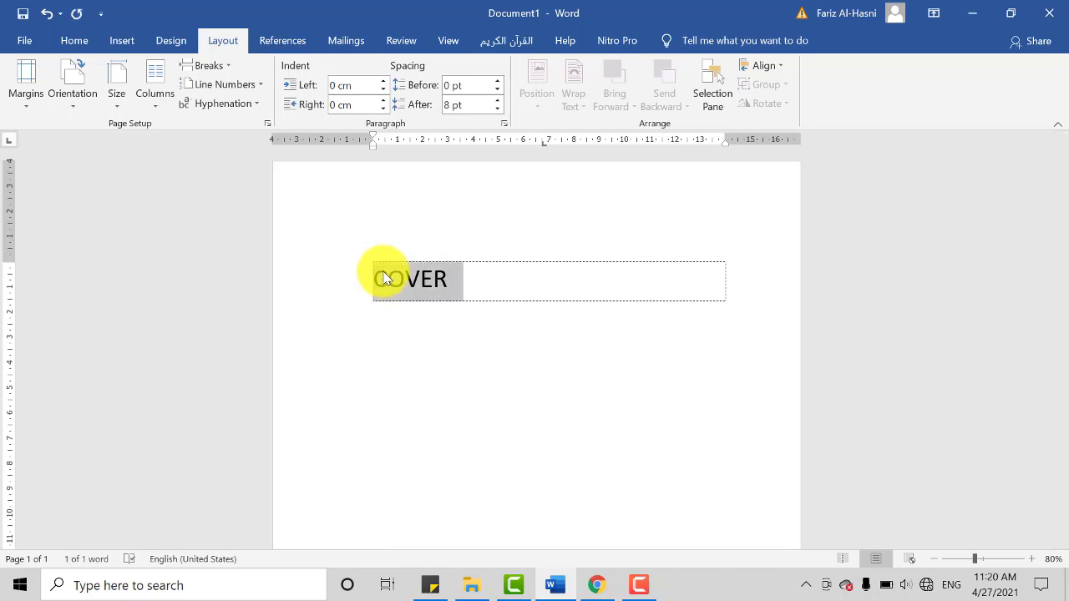
key(ctrl+b)
key(ctrl+e)
click(619, 274)
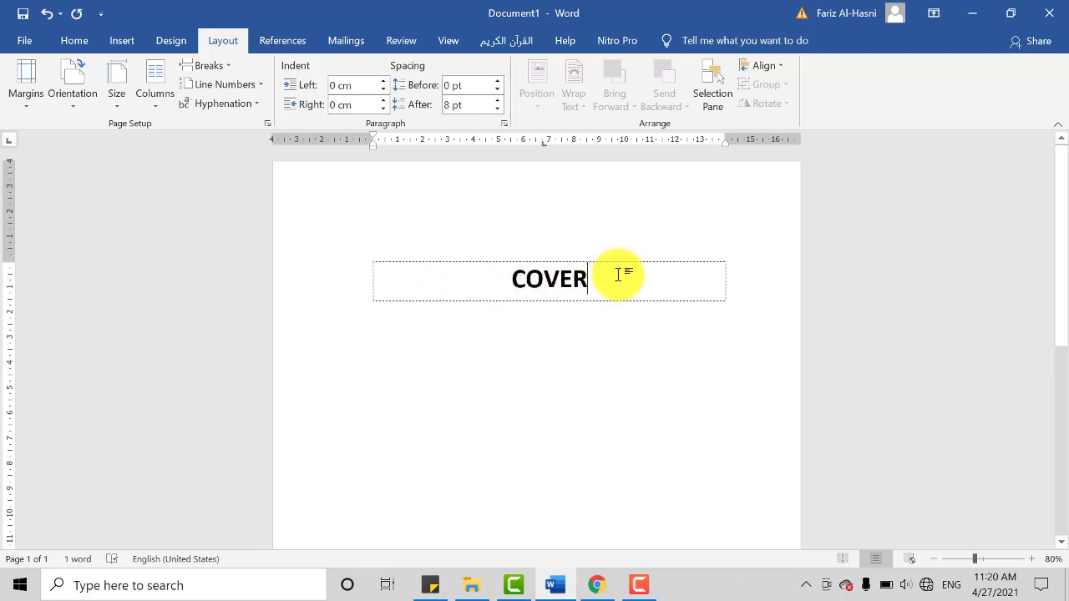
Step: Add blank paragraphs below COVER until the document continues onto a second page
key(Tab)
key(Tab)
key(Tab)
key(Tab)
key(Tab)
key(Tab)
key(Tab)
key(Tab)
key(Tab)
key(Tab)
key(Tab)
key(Tab)
key(Tab)
key(Tab)
key(Tab)
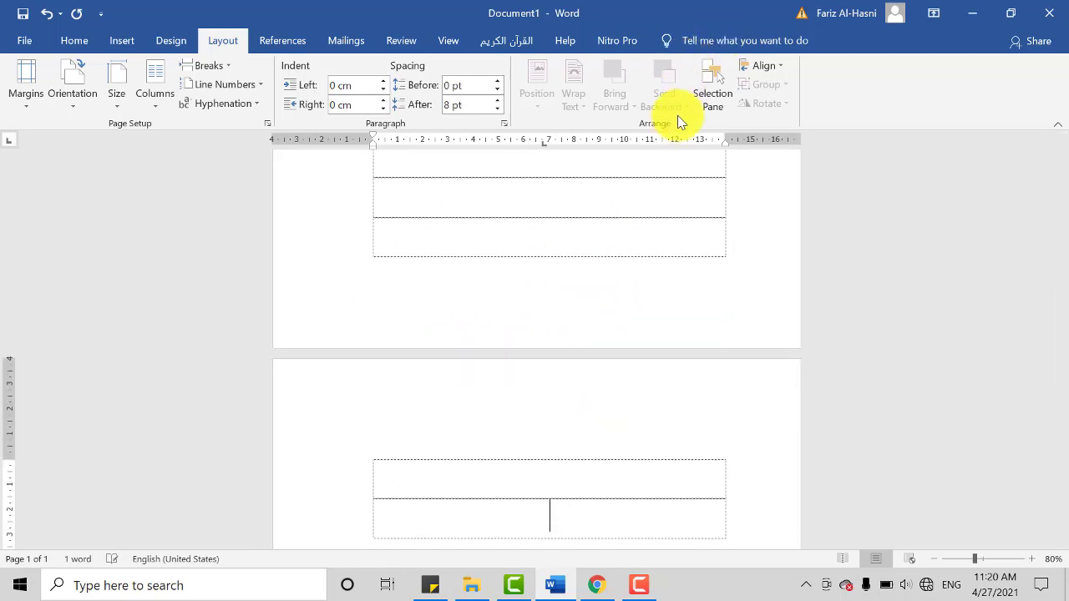
scroll(677, 117, down, 1)
scroll(626, 465, up, 1)
scroll(597, 464, down, 1)
scroll(596, 465, down, 1)
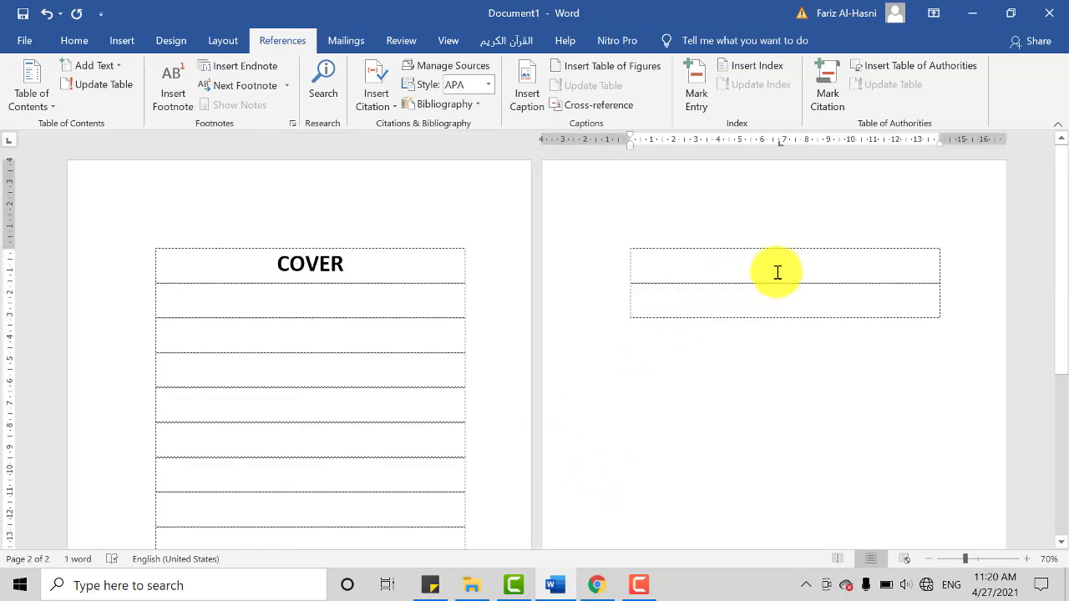
Step: Enter the heading KATA PENGANTAR on the first line of the second page
click(777, 273)
text(KATA PENGANTAR)
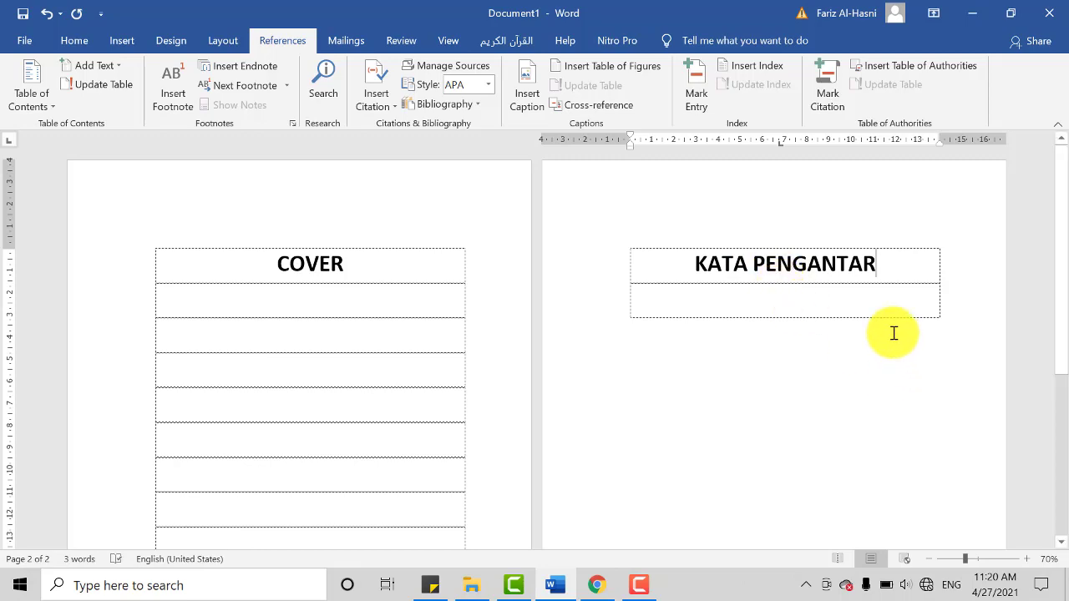
Step: Add blank paragraphs through to the third page and enter the heading DAFTAR ISI on its first line
key(Tab)
key(Tab)
key(Tab)
key(Tab)
key(Tab)
key(Tab)
key(Tab)
key(Tab)
key(Tab)
key(Tab)
key(Tab)
key(Tab)
key(Tab)
key(Tab)
key(Tab)
key(Tab)
key(Tab)
key(Tab)
key(Tab)
key(Tab)
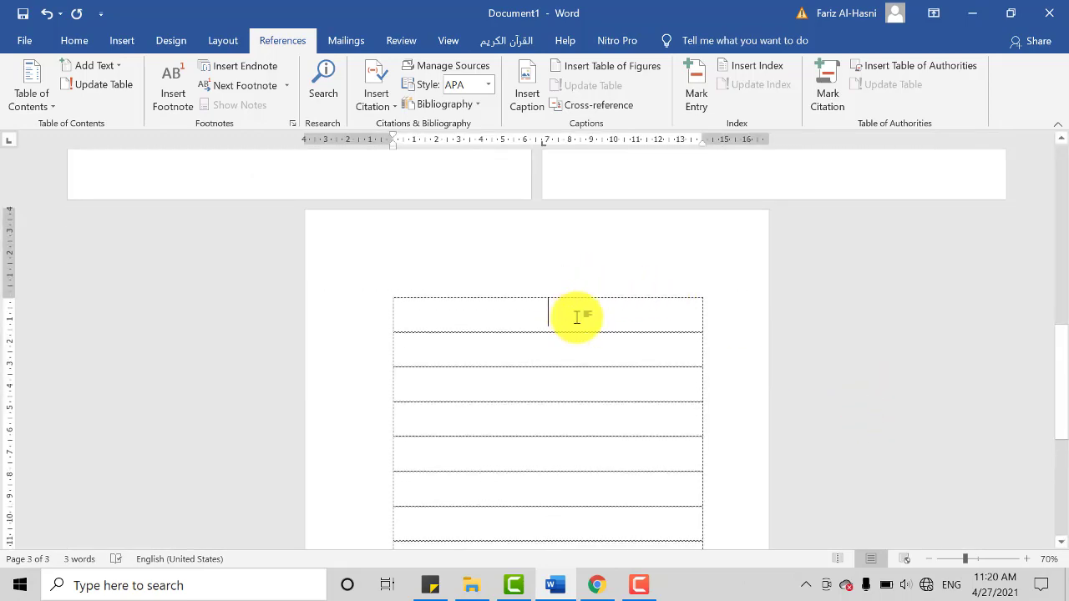
text(DAFTAR ISI)
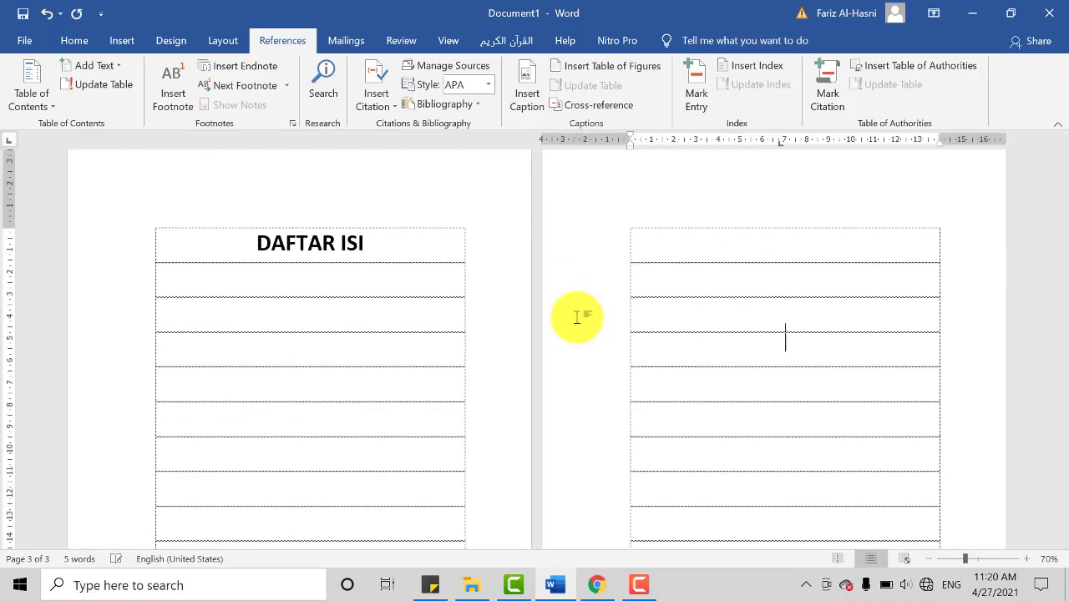
Step: Enter the heading ABSTRAK on the first line of the fourth page
click(781, 240)
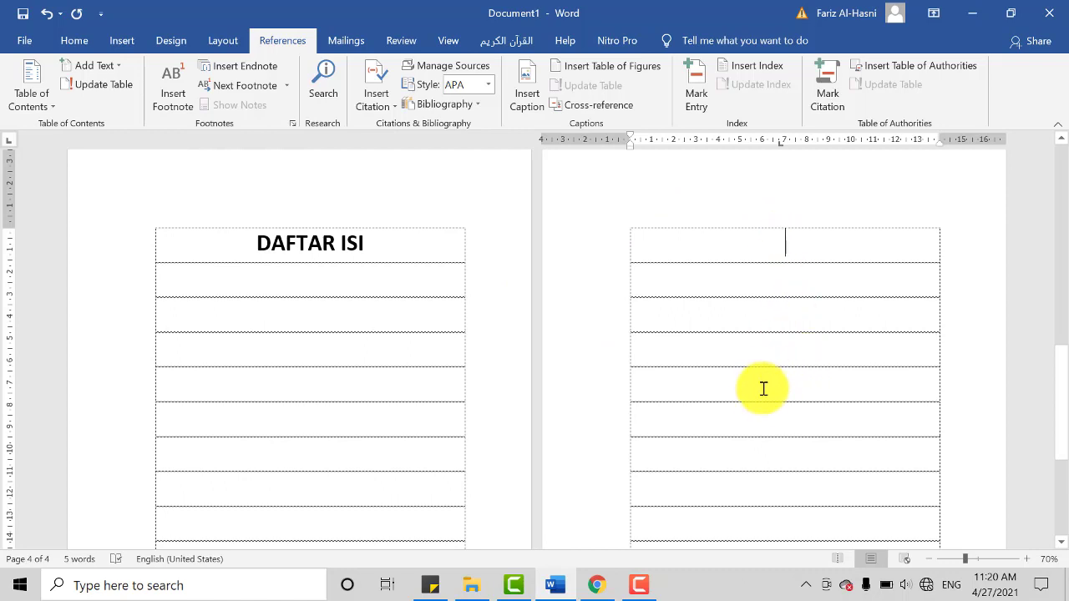
scroll(736, 405, up, 2)
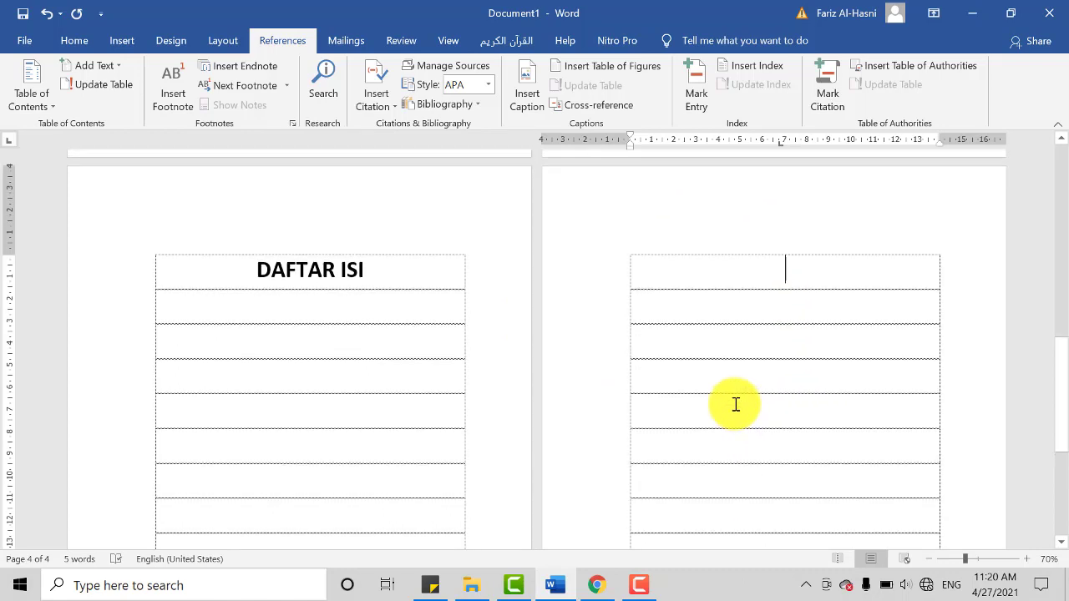
text(ABSTRAK)
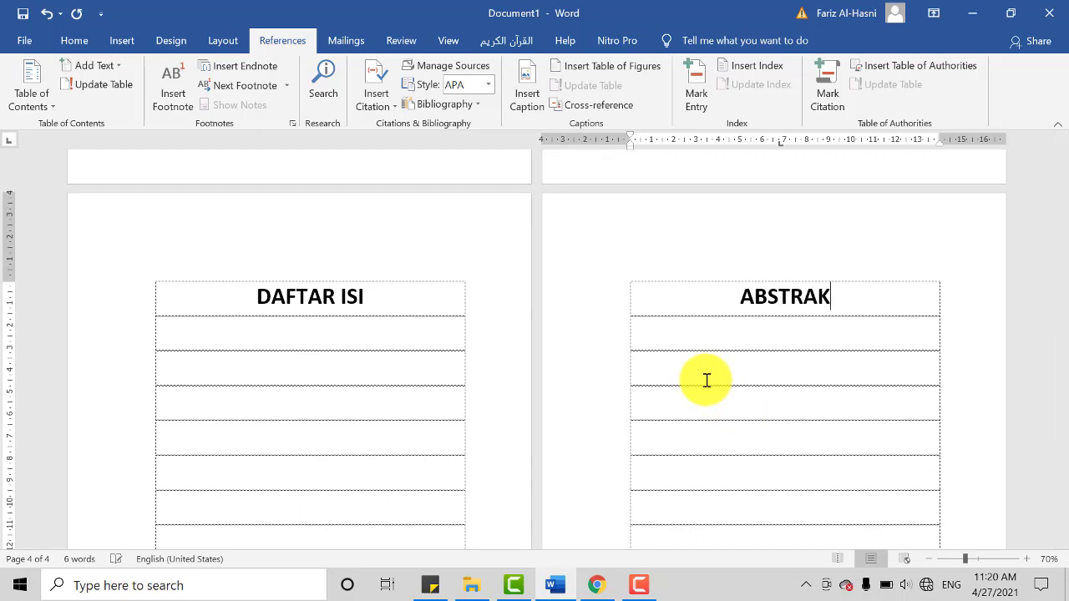
Step: Add blank paragraphs through to the fifth page and enter the chapter heading BAB I PENDAHULUAN on its first line
key(Return)
key(Return)
key(Return)
key(Return)
key(Return)
key(Return)
key(Return)
key(Return)
key(Return)
key(Return)
key(Return)
key(Return)
key(Return)
key(Return)
key(Return)
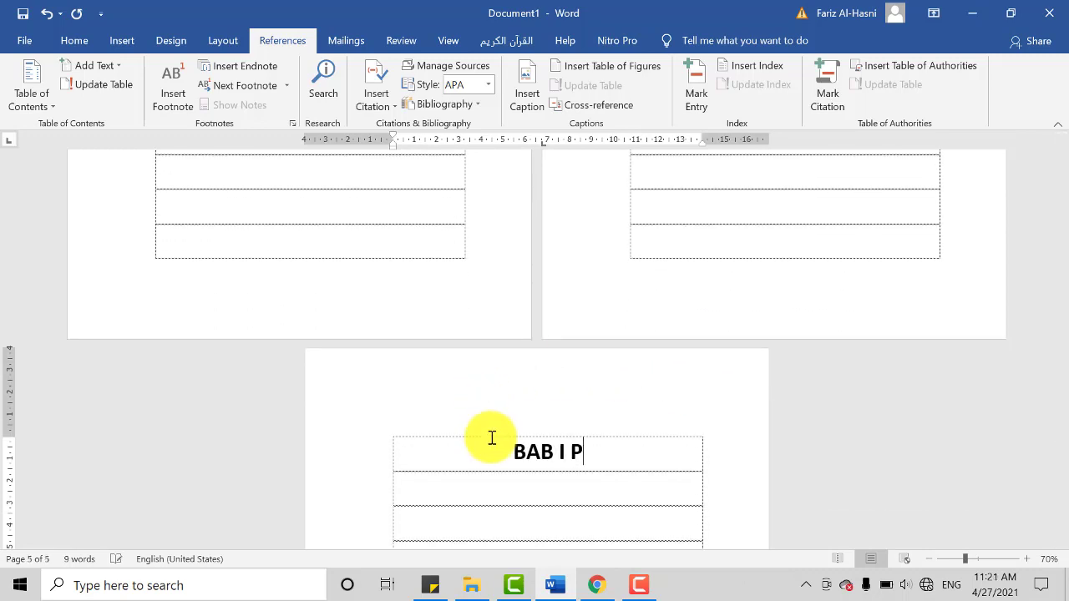
text(BAB I PENDAHULUAN)
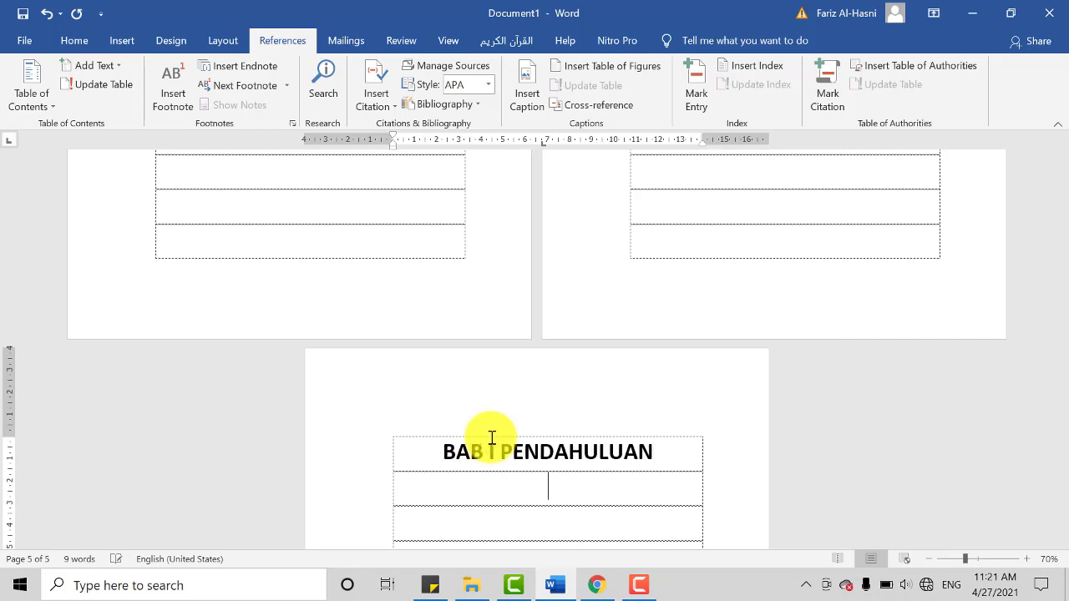
Step: Add blank paragraphs through to the sixth page and enter the chapter heading BAB II with PEMBAHASAN on the line below
key(Return)
key(Return)
key(Return)
key(Return)
key(Return)
key(Return)
key(Return)
key(Return)
key(Return)
key(Return)
key(Return)
key(Return)
key(Return)
key(Return)
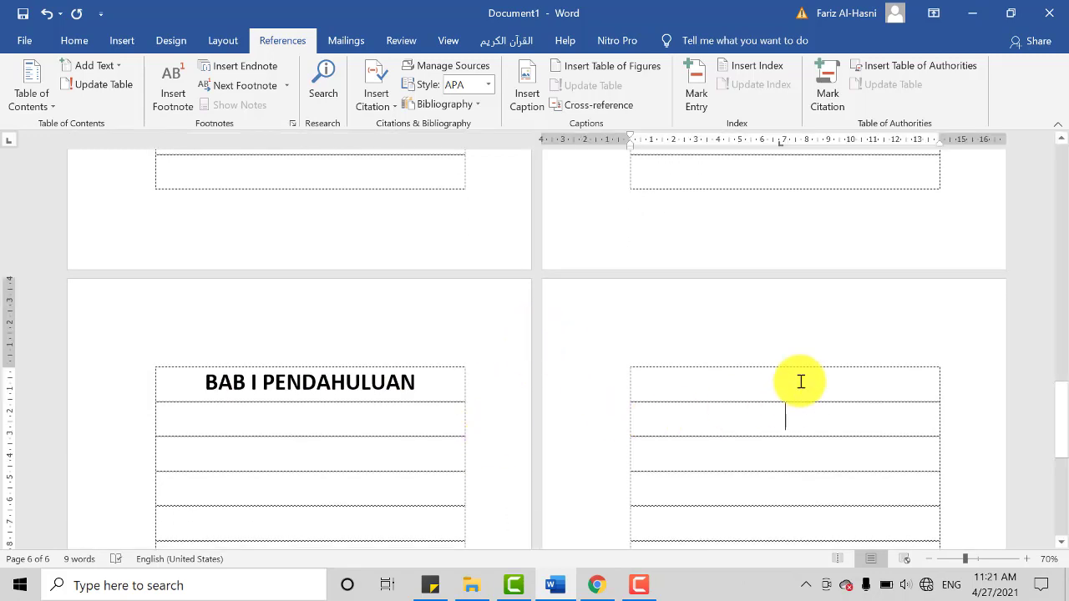
text(BAB II)
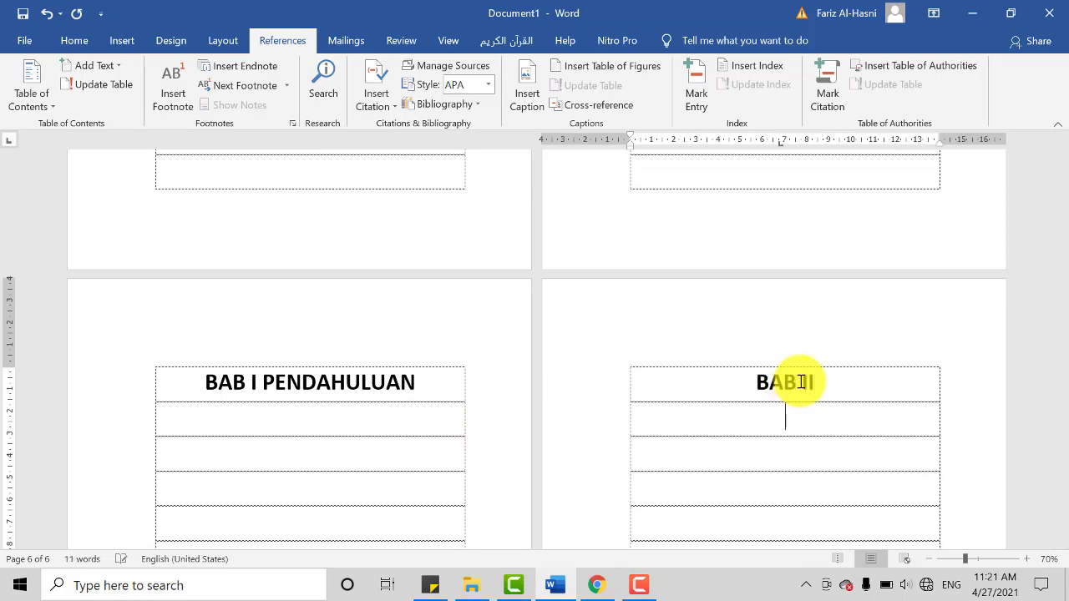
text(AN)
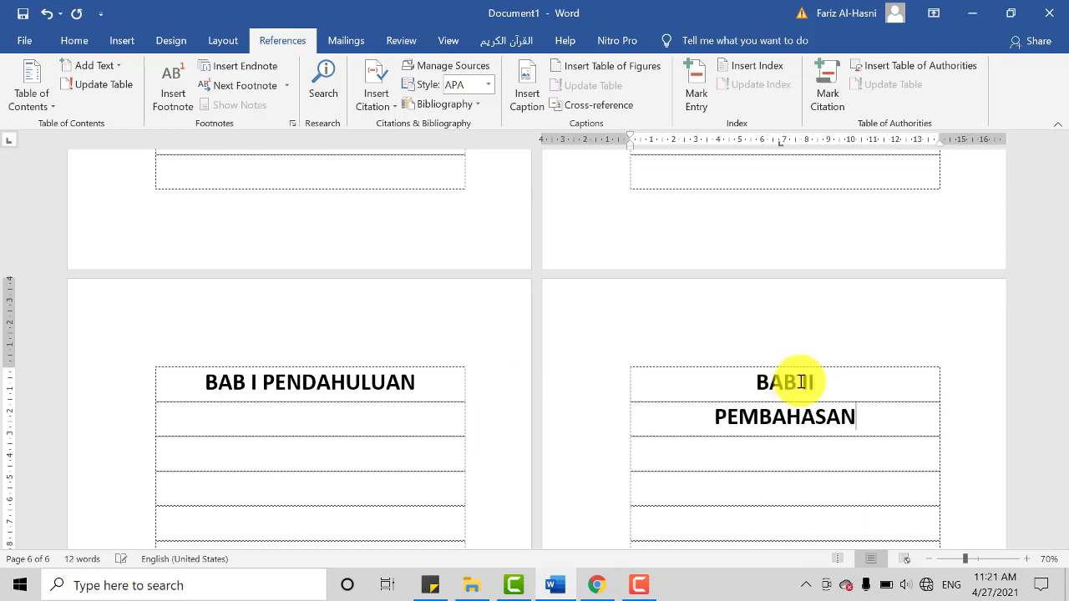
Step: Split the heading BAB I PENDAHULUAN onto two lines, keeping BAB II on the first line of the following page
click(264, 385)
key(BackSpace)
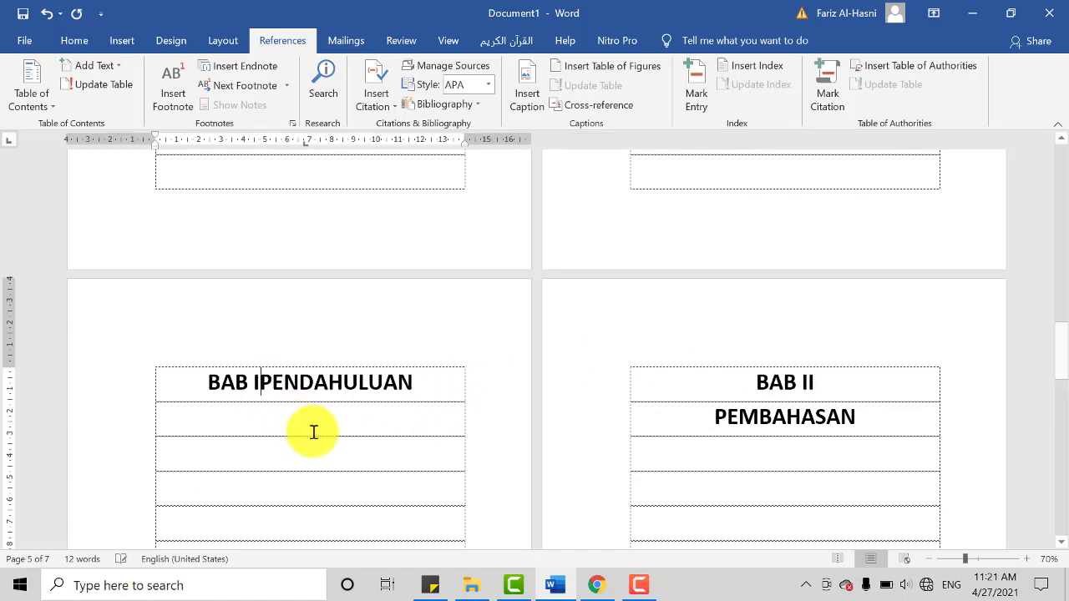
key(Return)
click(802, 389)
key(Delete)
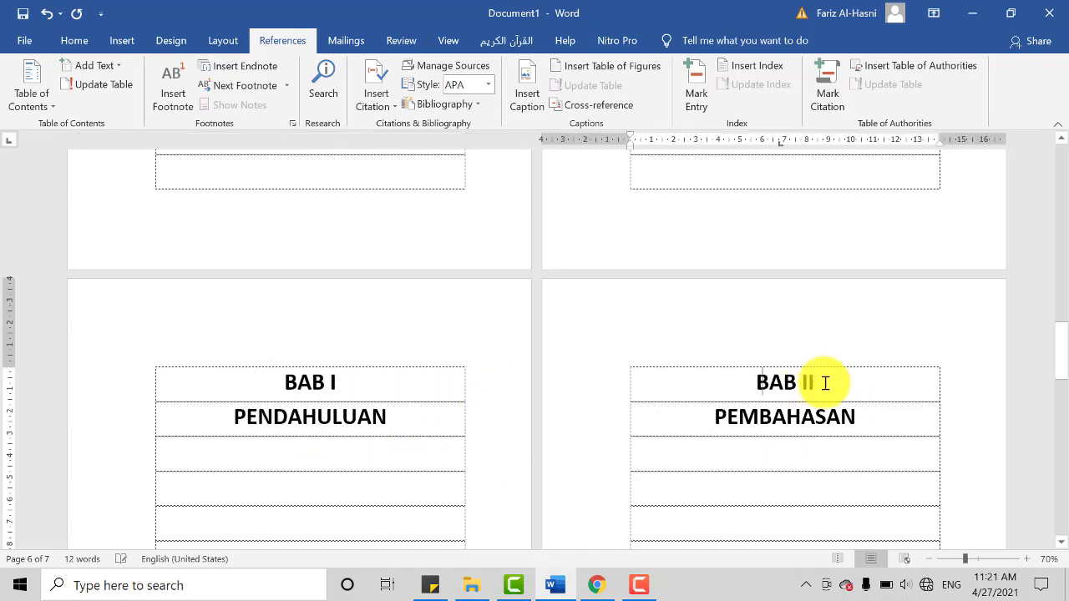
Step: Add blank paragraphs through to the seventh page and enter the chapter heading BAB III with PENUTUP on the line below
key(Return)
key(Return)
key(Return)
key(Return)
key(Return)
key(Return)
key(Return)
key(Return)
key(Return)
key(Return)
key(Return)
key(Return)
key(Return)
key(Return)
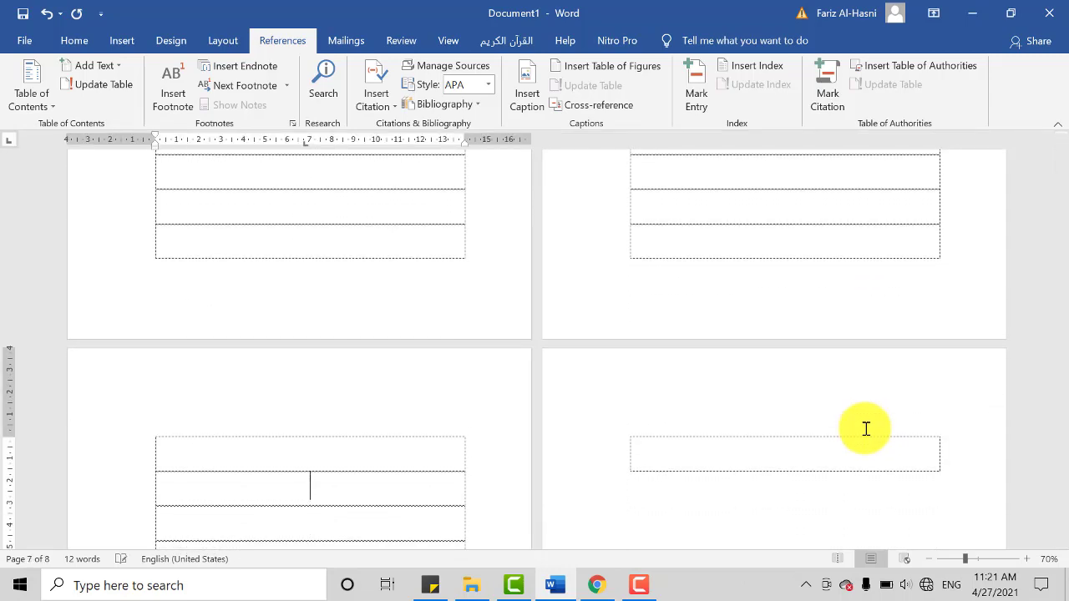
key(BackSpace)
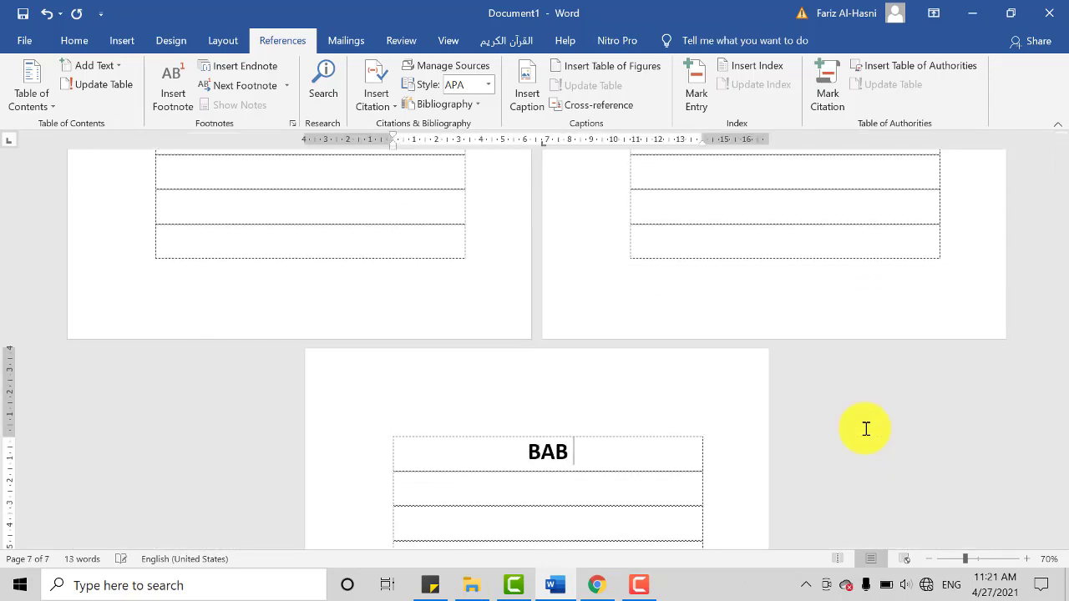
text(BAB III)
key(Return)
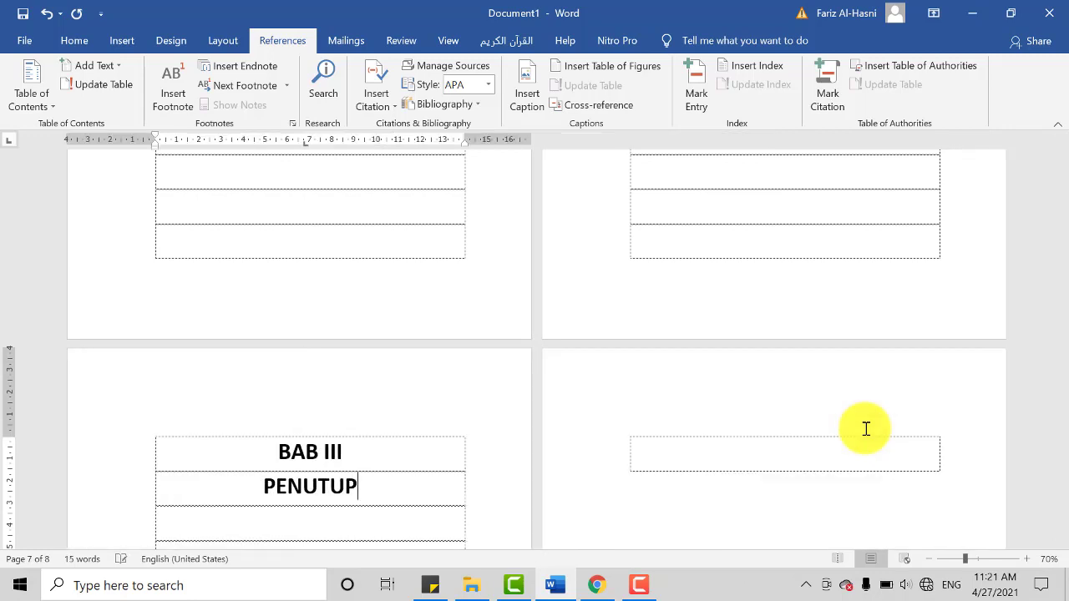
Step: Enter the heading DAFTAR PUSTAKA on the first line of the eighth page
click(785, 447)
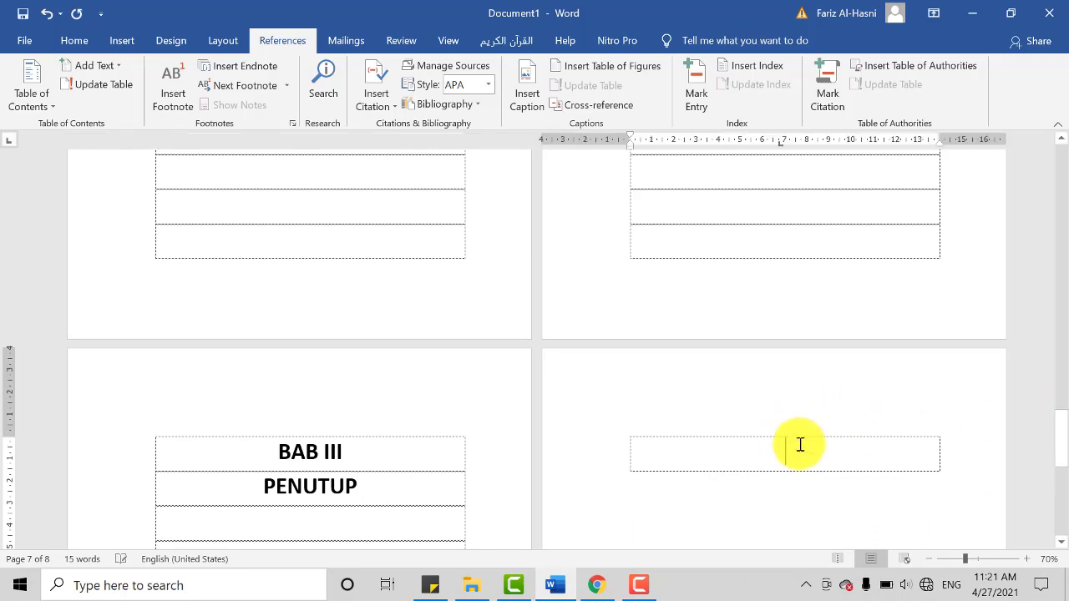
text(DAFTAR)
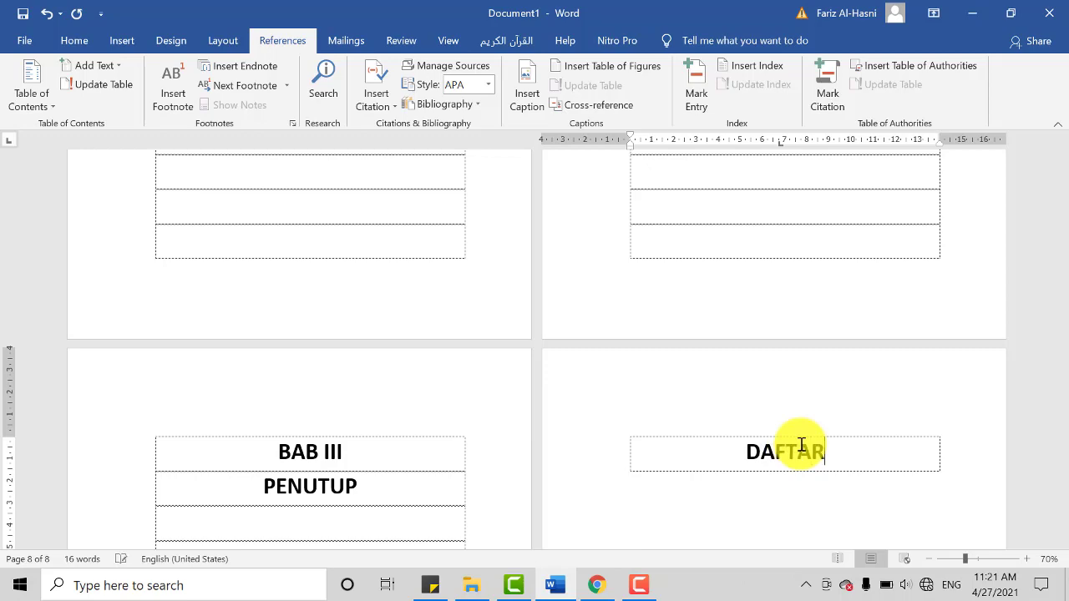
text( PUST)
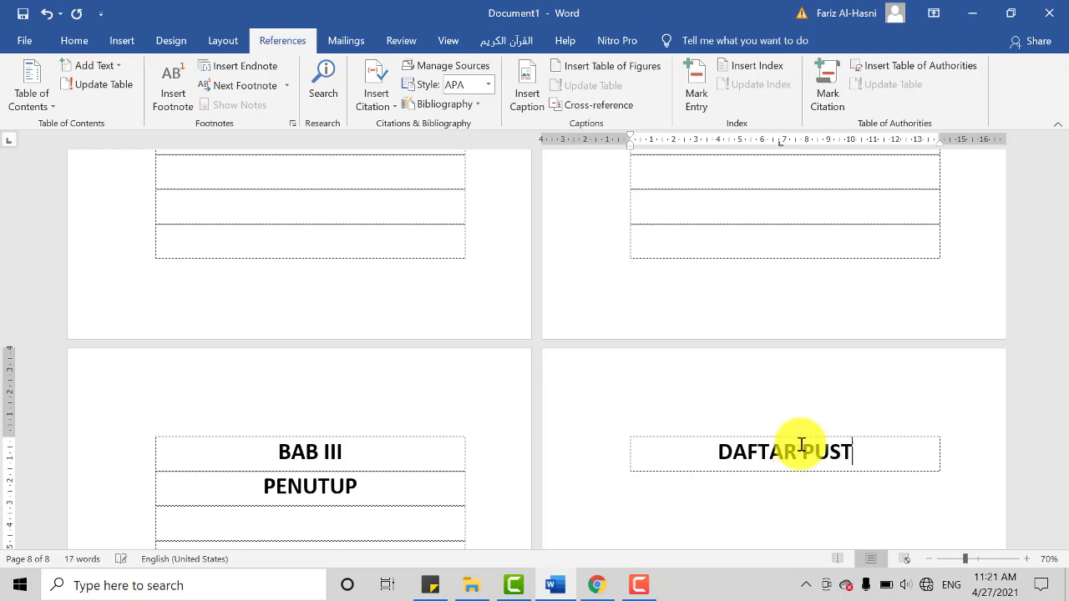
text(AKA)
Step: Review the section headings and their pages from COVER and KATA PENGANTAR through DAFTAR ISI and ABSTRAK to the chapters
scroll(801, 446, up, 10)
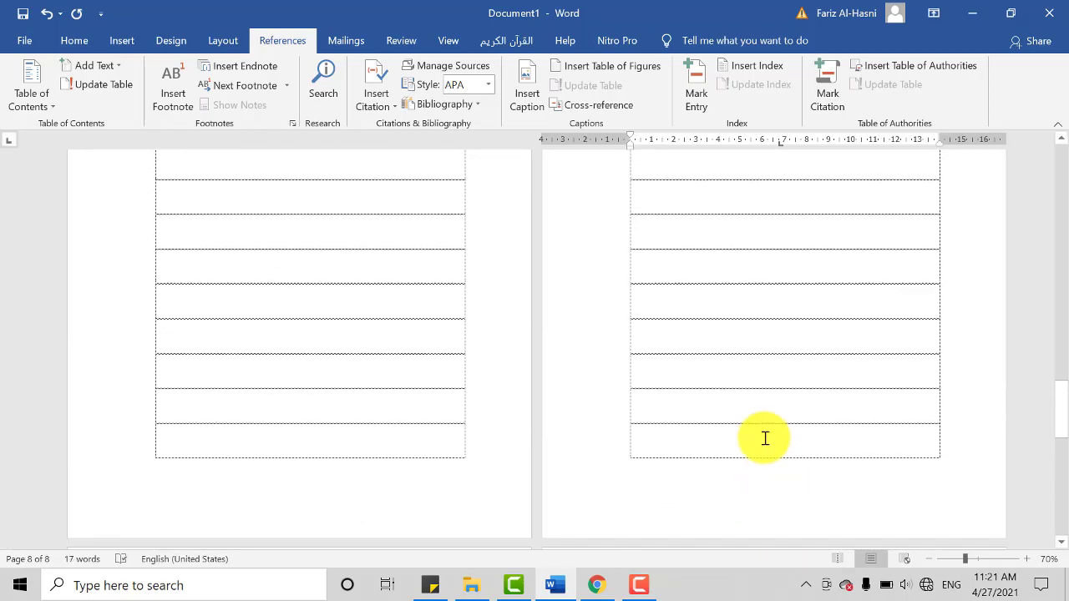
scroll(760, 406, up, 8)
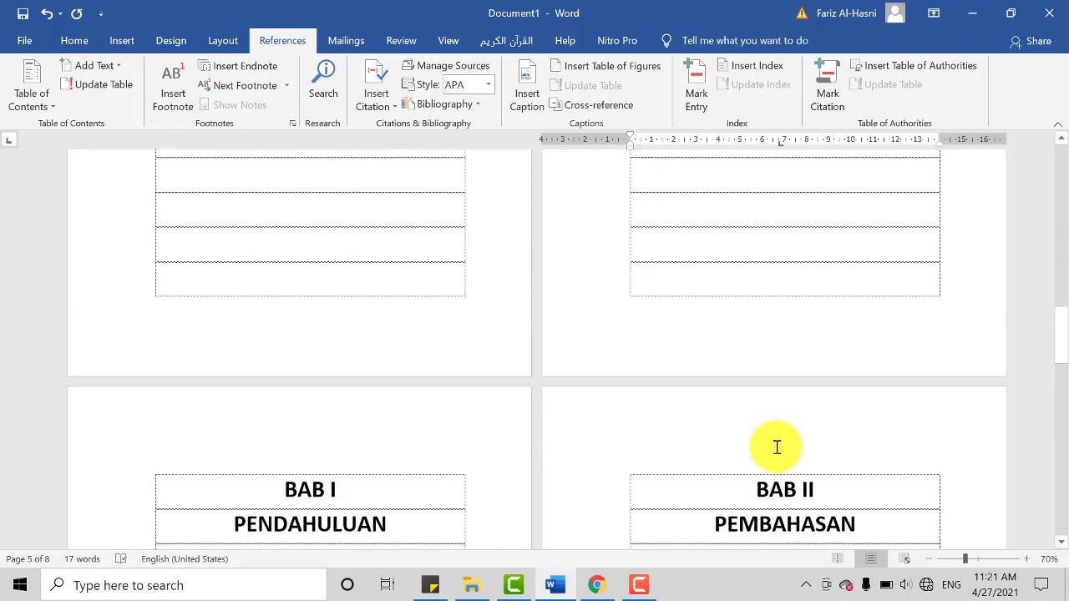
scroll(759, 428, up, 10)
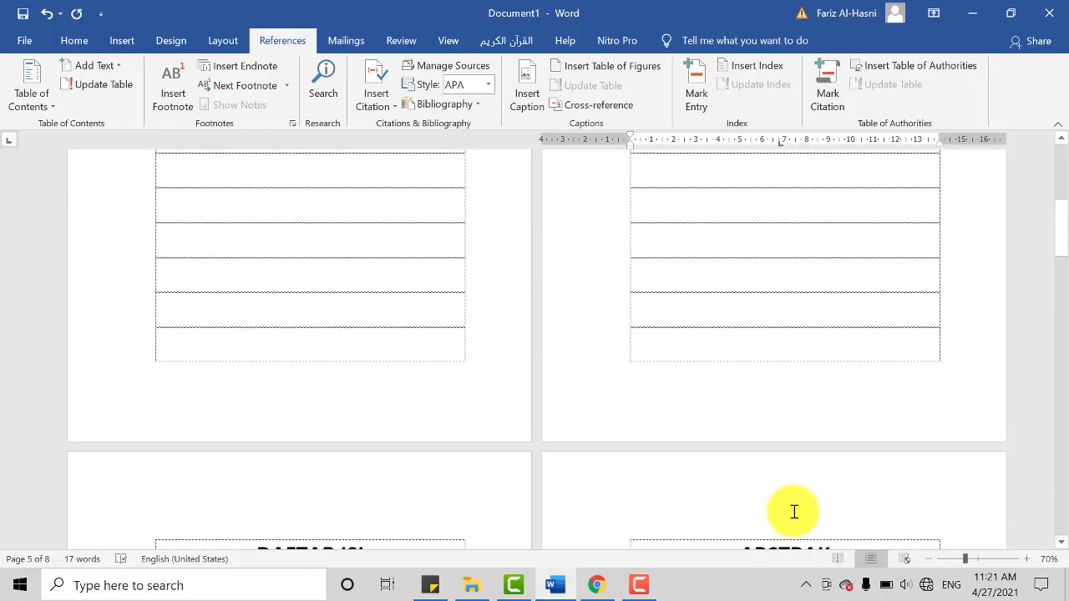
scroll(800, 547, down, 4)
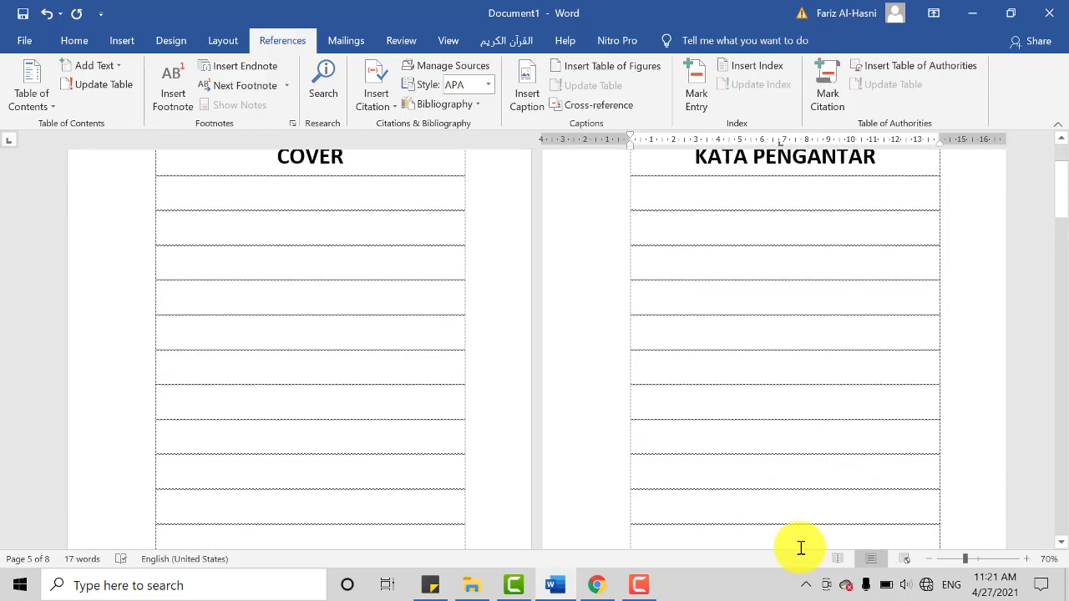
scroll(807, 534, up, 5)
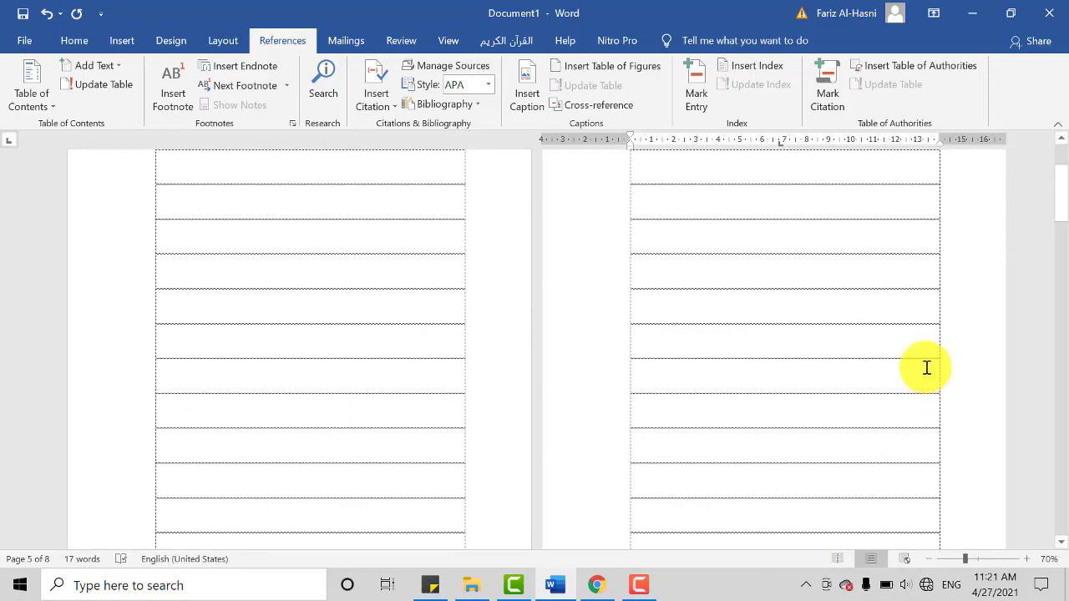
mouse_move(1059, 184)
mouse_down()
mouse_move(1050, 287)
mouse_move(1059, 577)
mouse_move(1054, 180)
mouse_up()
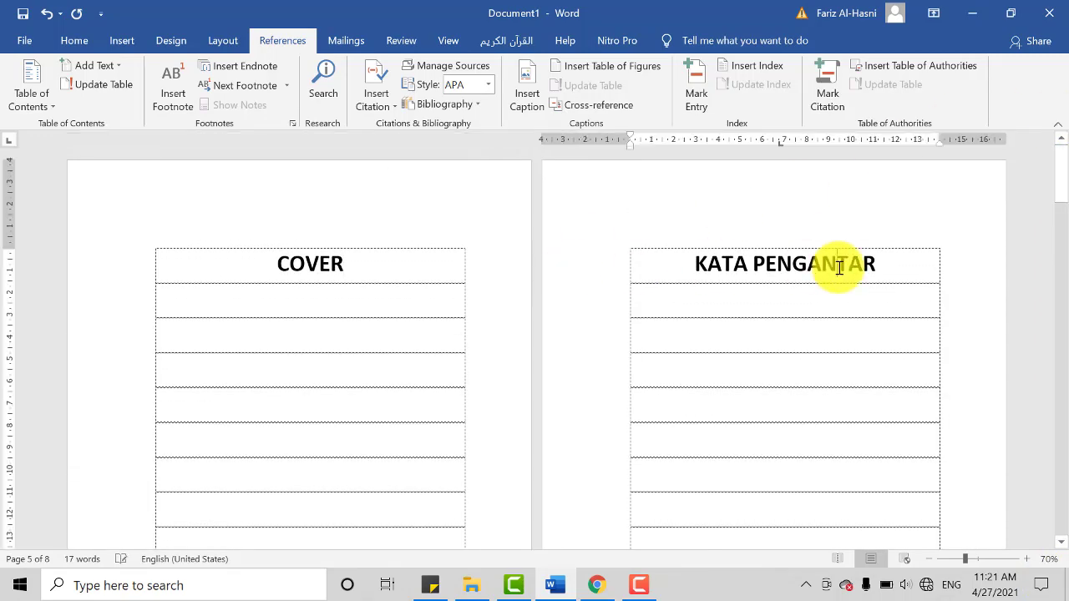
scroll(663, 353, down, 6)
scroll(592, 367, down, 8)
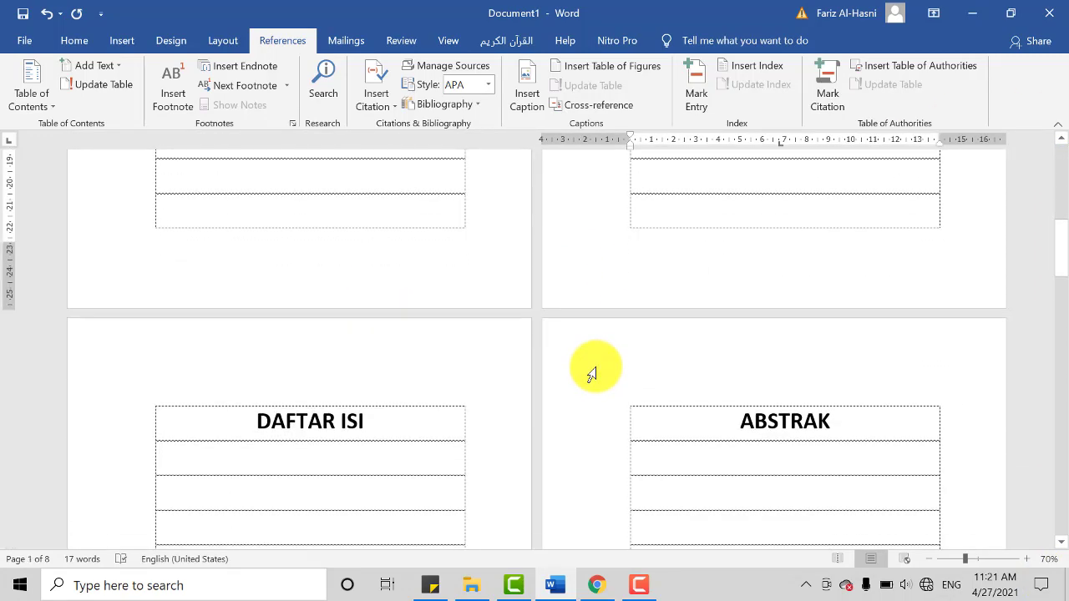
scroll(663, 353, down, 8)
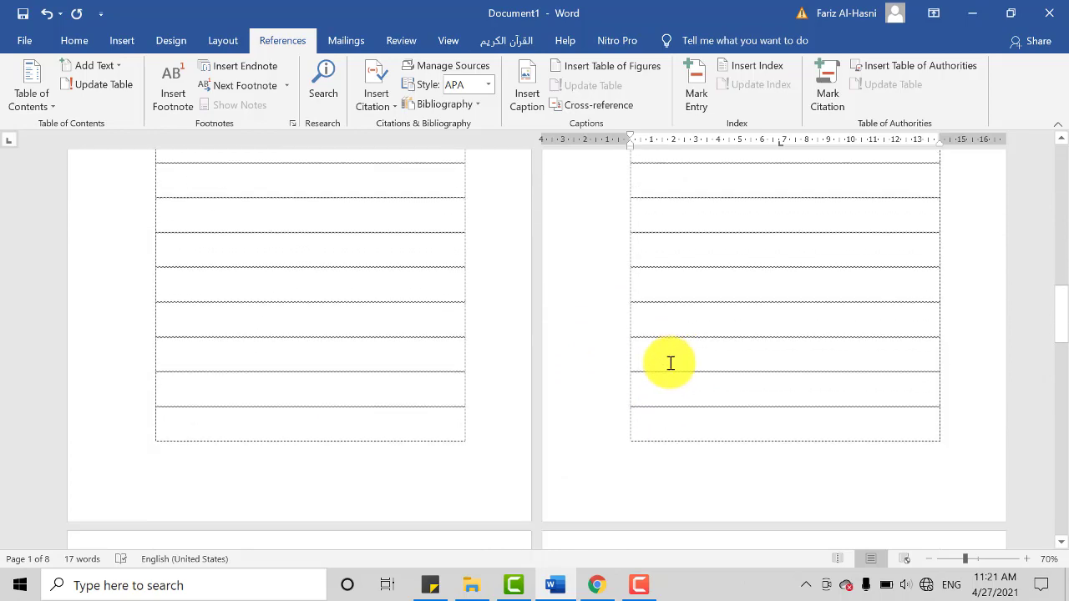
Step: Add a blank continuation page after BAB I PENDAHULUAN and remove the surplus blank lines above BAB II on the seventh page
scroll(435, 439, down, 8)
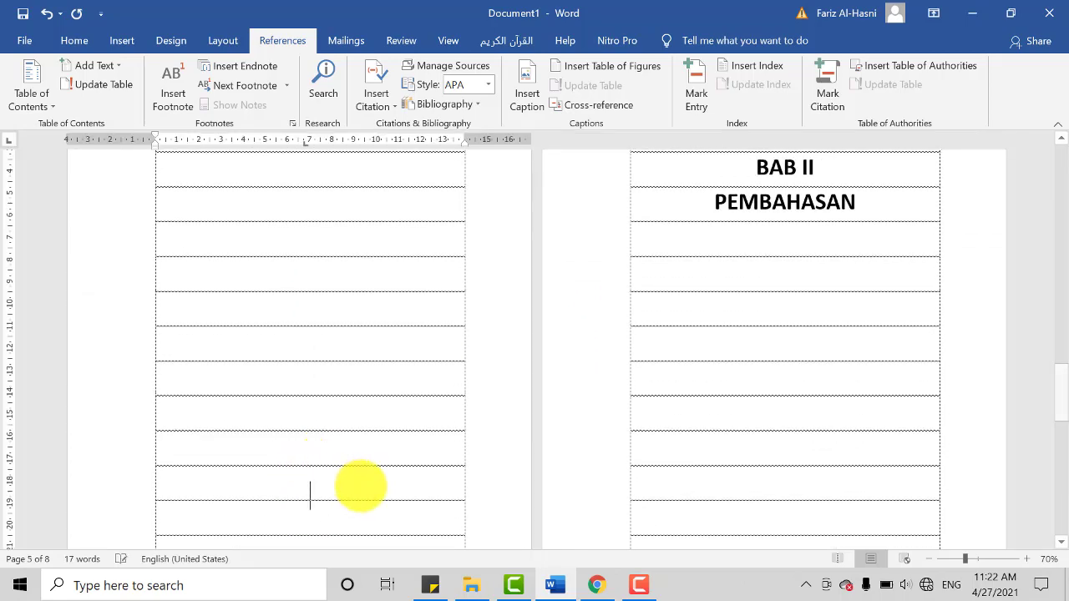
key(Return)
key(Return)
key(Return)
key(Return)
key(Return)
key(Return)
key(Return)
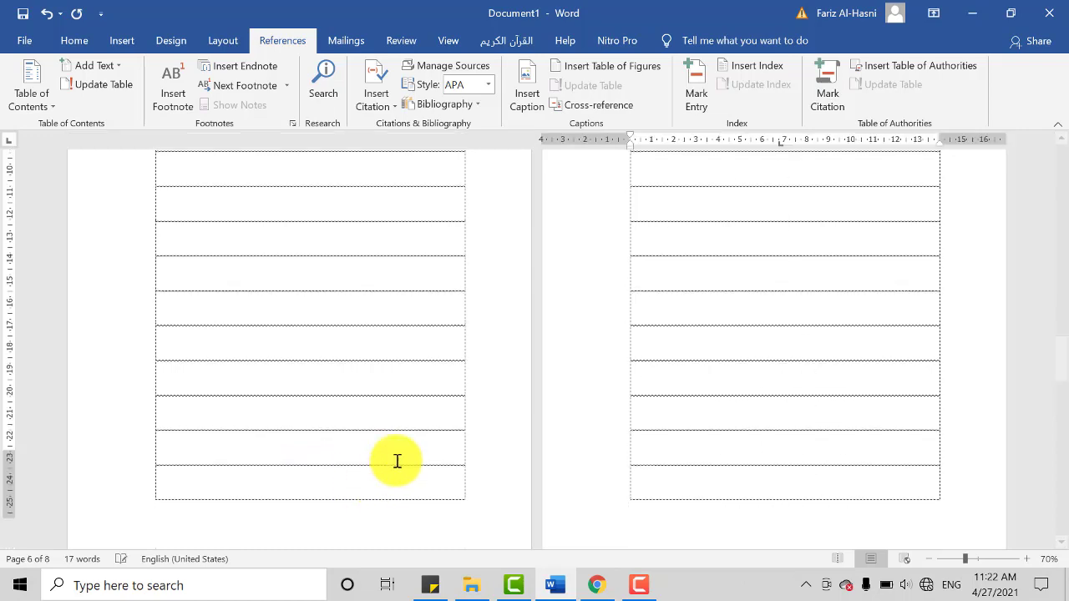
scroll(396, 460, down, 5)
click(401, 418)
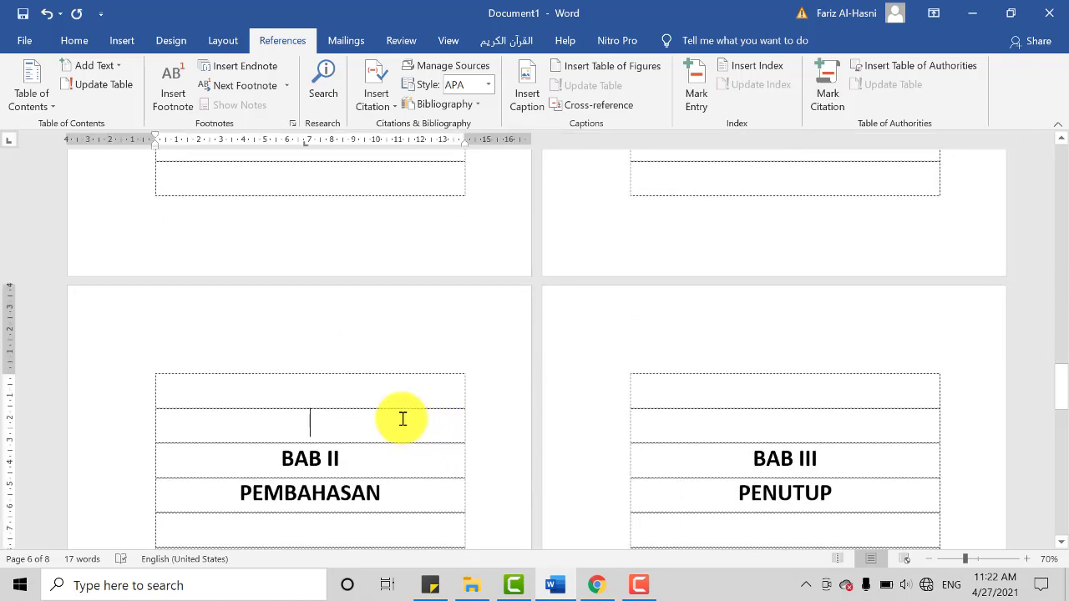
key(BackSpace)
key(BackSpace)
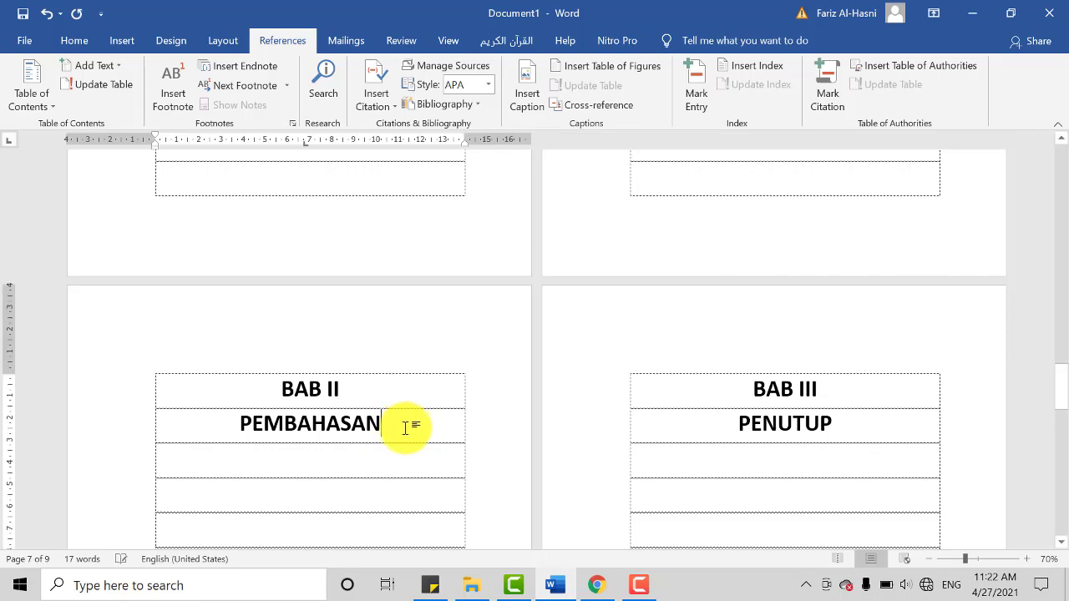
Step: Add a blank continuation page after BAB II PEMBAHASAN so that BAB III PENUTUP starts on the ninth page
scroll(392, 421, down, 10)
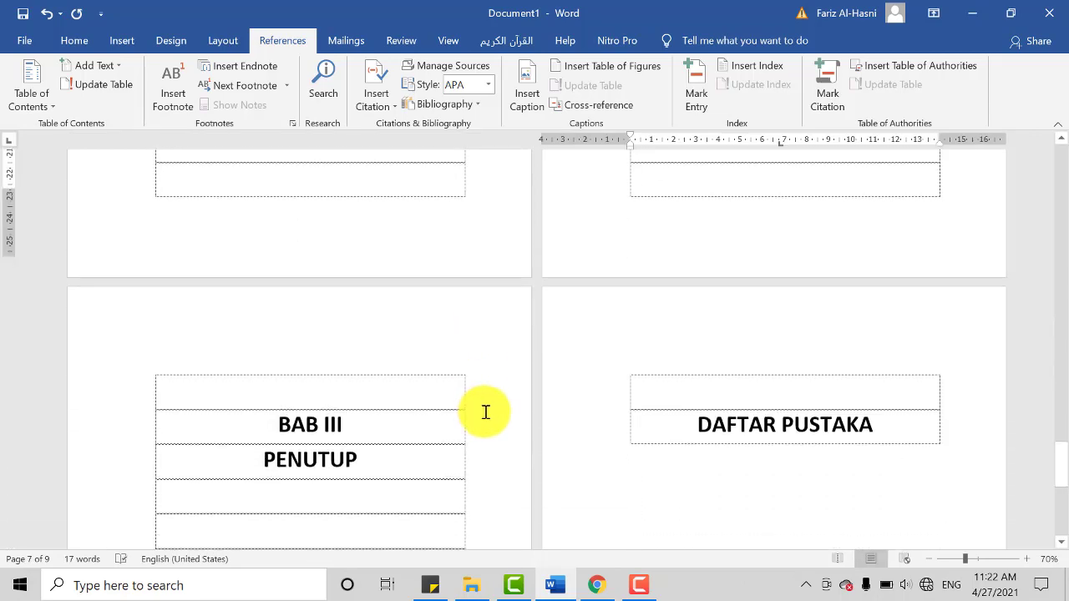
scroll(486, 412, up, 10)
scroll(758, 398, down, 9)
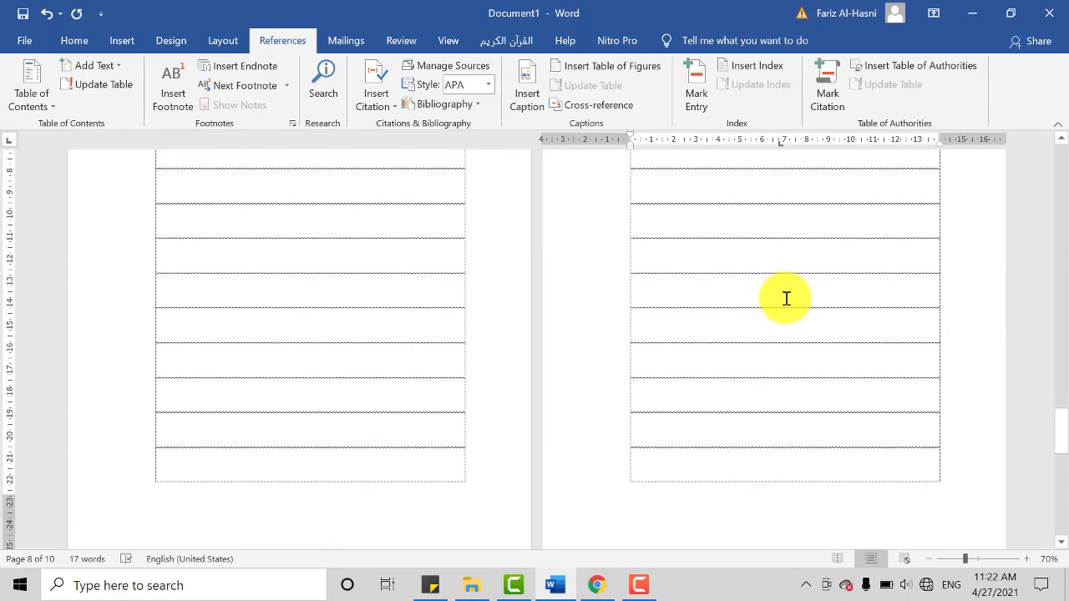
Step: Examine the whole document at 40% zoom, checking which pages hold each front-matter heading, chapter and the DAFTAR PUSTAKA
ctrl+scroll(758, 331, down, 3)
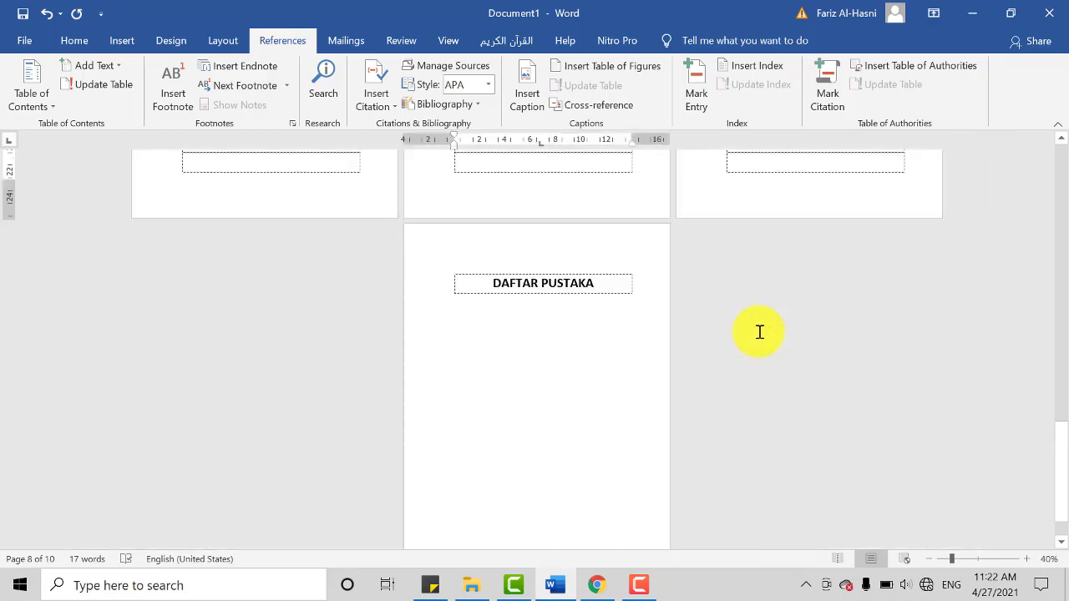
scroll(753, 348, up, 5)
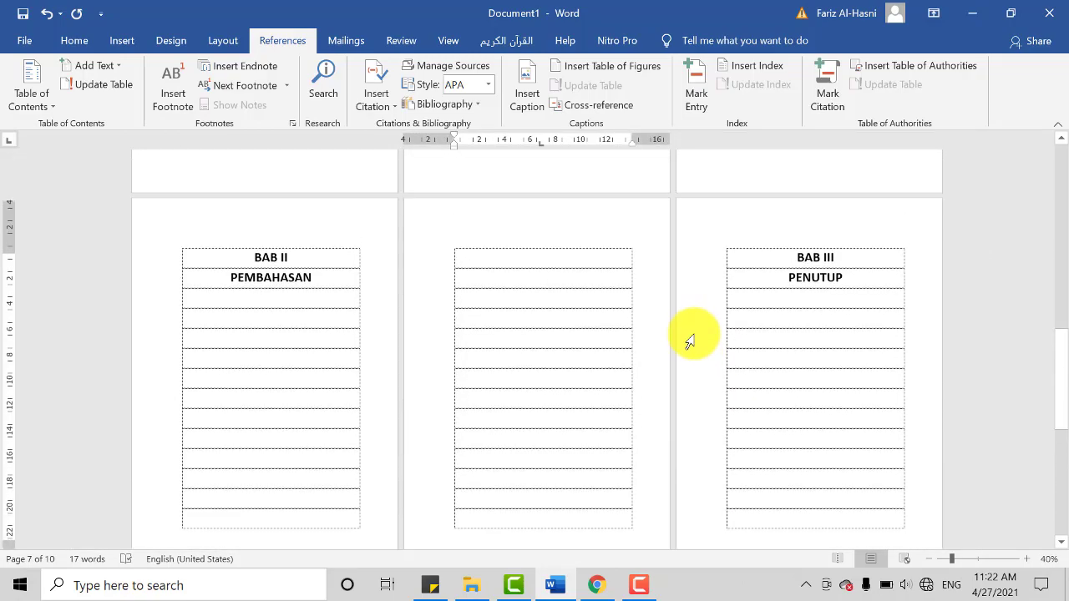
scroll(626, 393, up, 5)
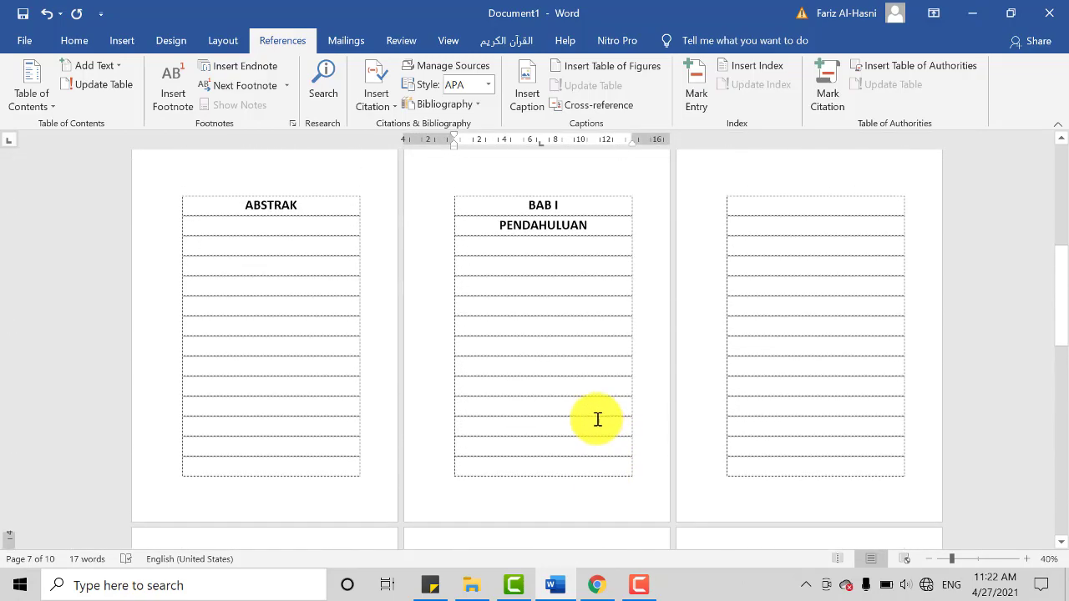
scroll(591, 426, up, 5)
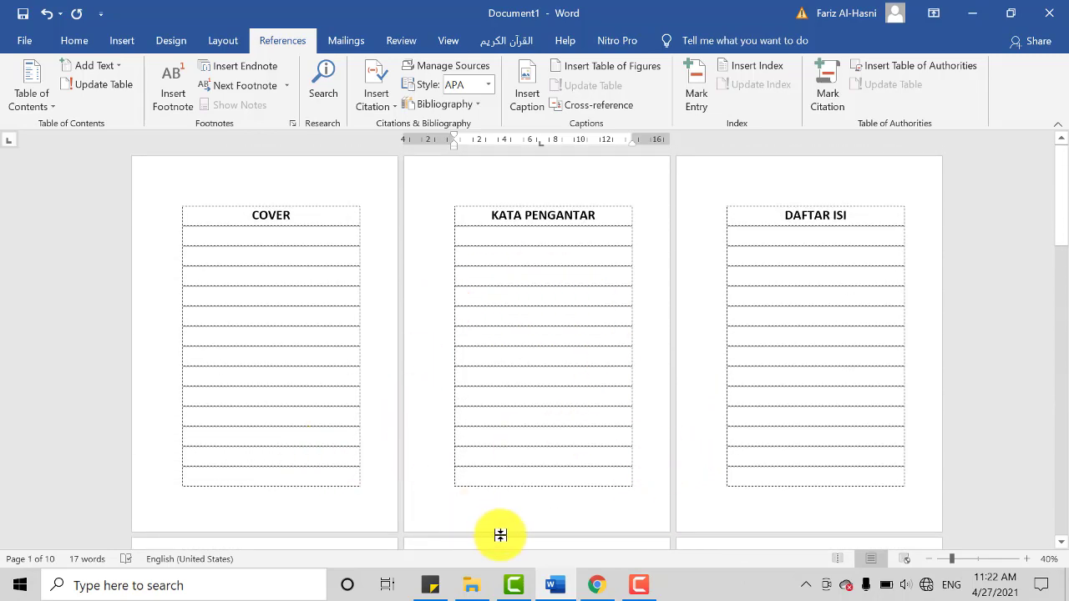
click(283, 306)
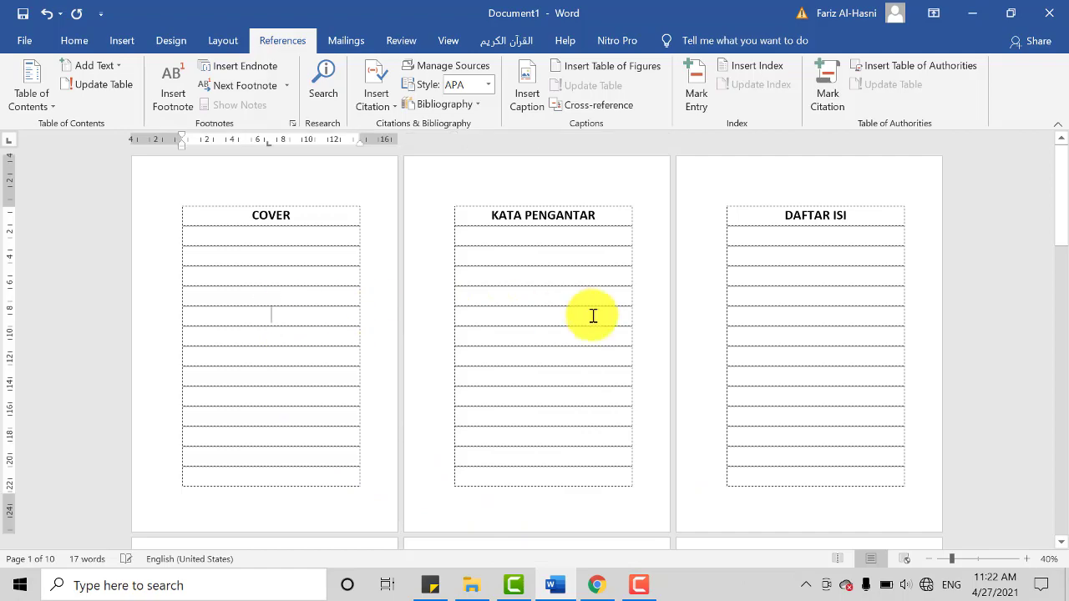
scroll(382, 470, down, 3)
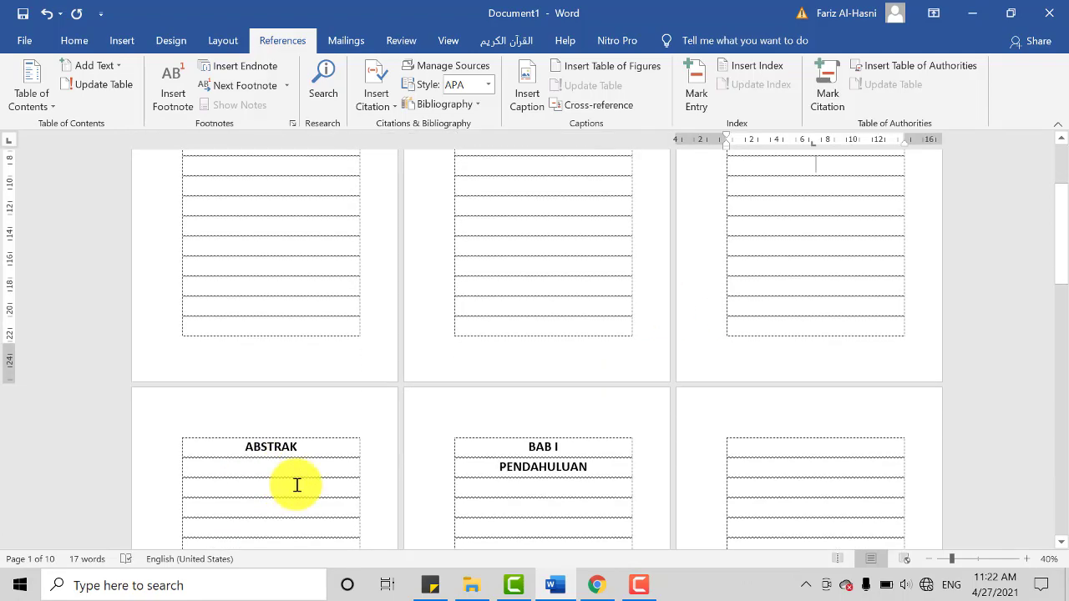
click(296, 486)
click(574, 489)
scroll(518, 464, down, 3)
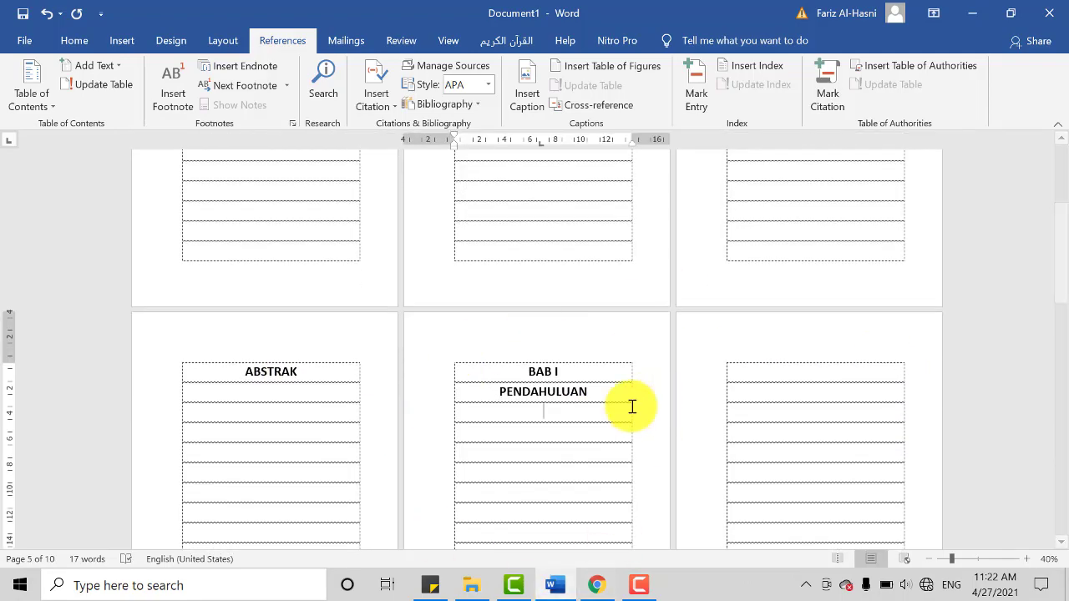
scroll(382, 501, down, 6)
click(342, 493)
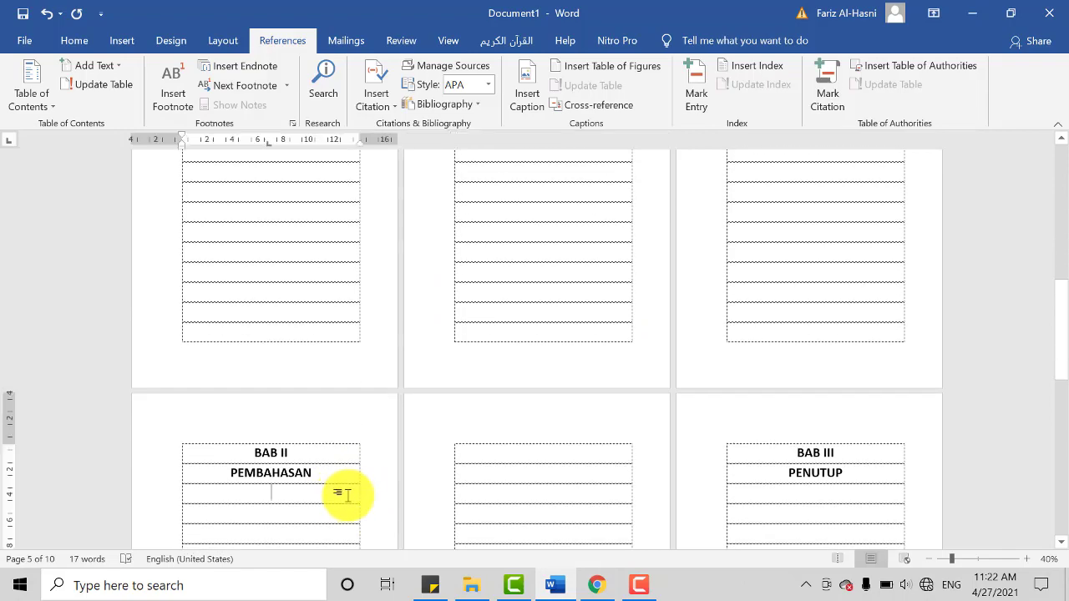
click(864, 491)
scroll(836, 498, down, 3)
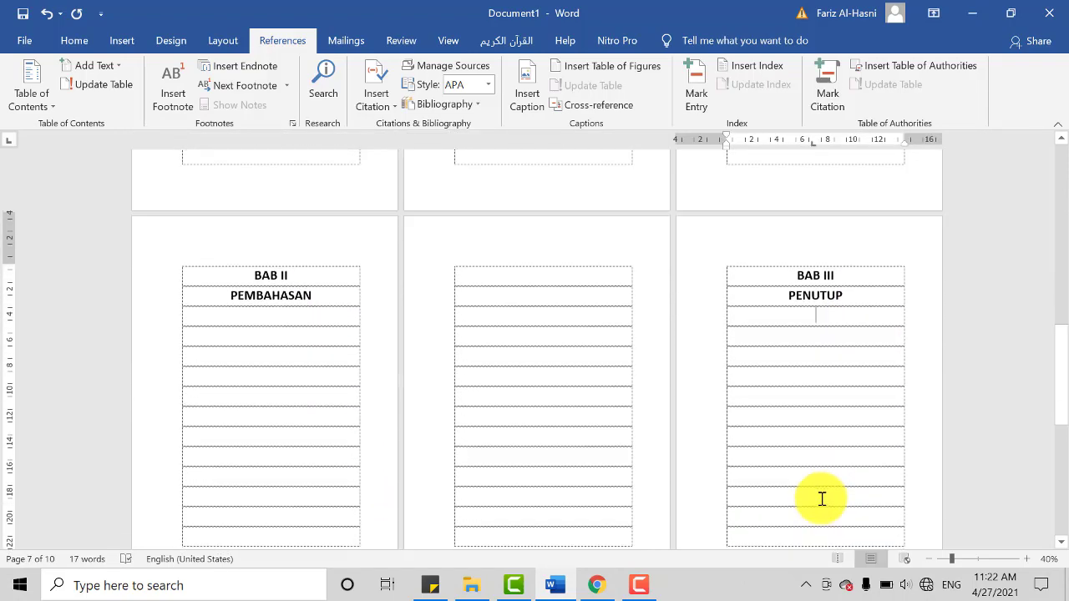
scroll(724, 475, up, 3)
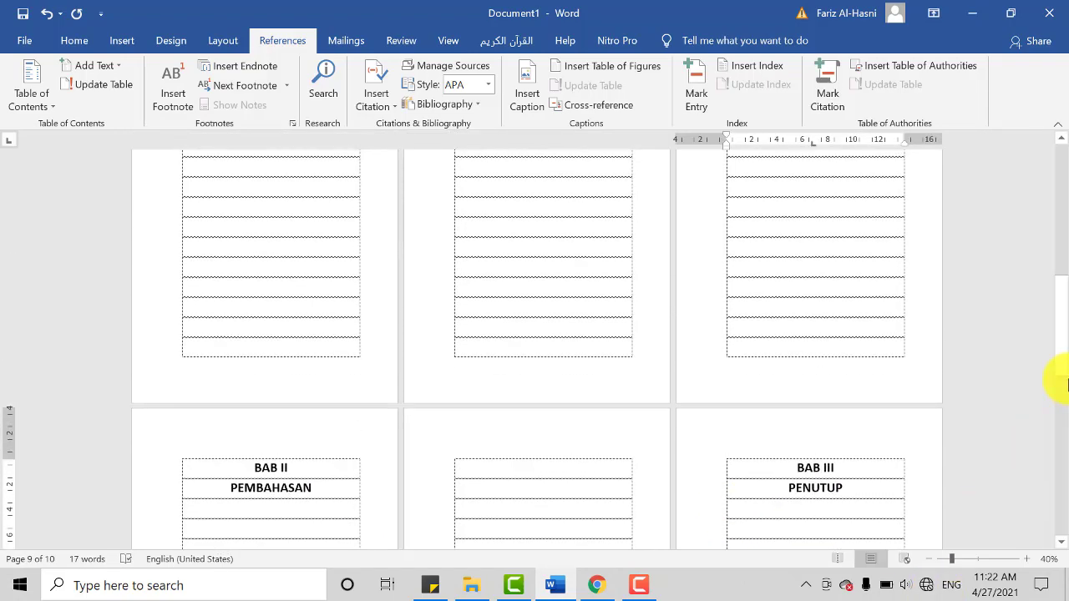
Step: Review the pages of BAB II PEMBAHASAN and BAB III PENUTUP, and go back to the COVER page
scroll(1065, 213, down, 9)
scroll(685, 430, up, 3)
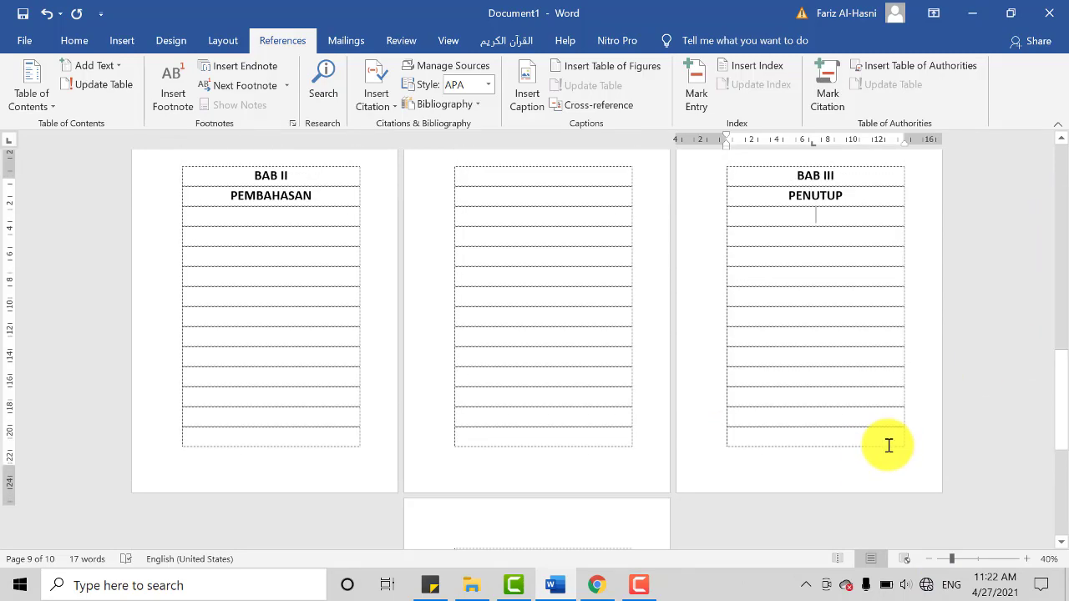
scroll(919, 449, down, 1)
drag(1060, 426, 888, 152)
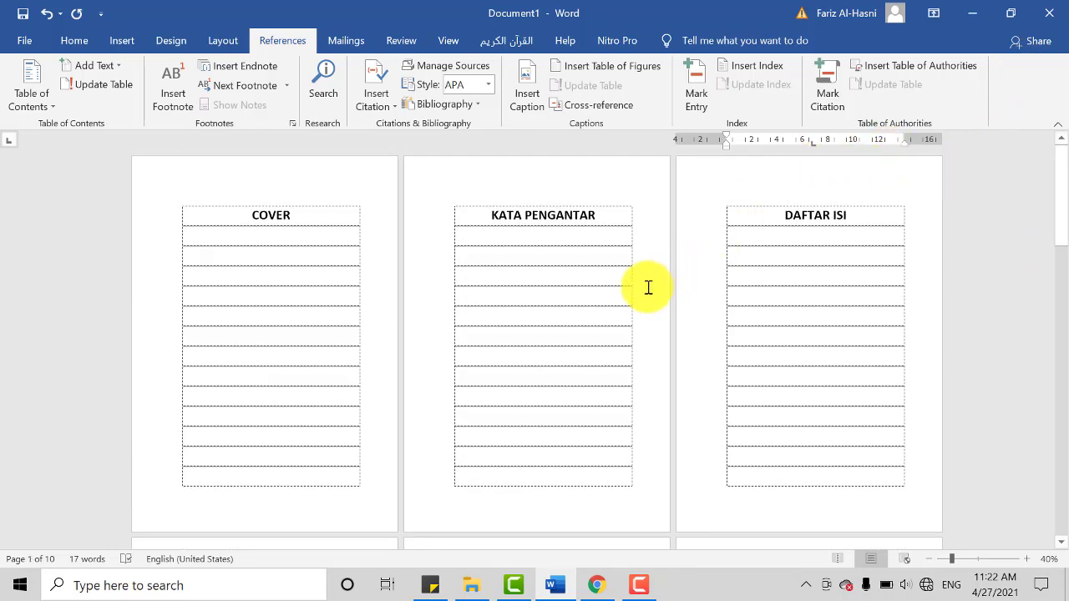
scroll(649, 288, down, 1)
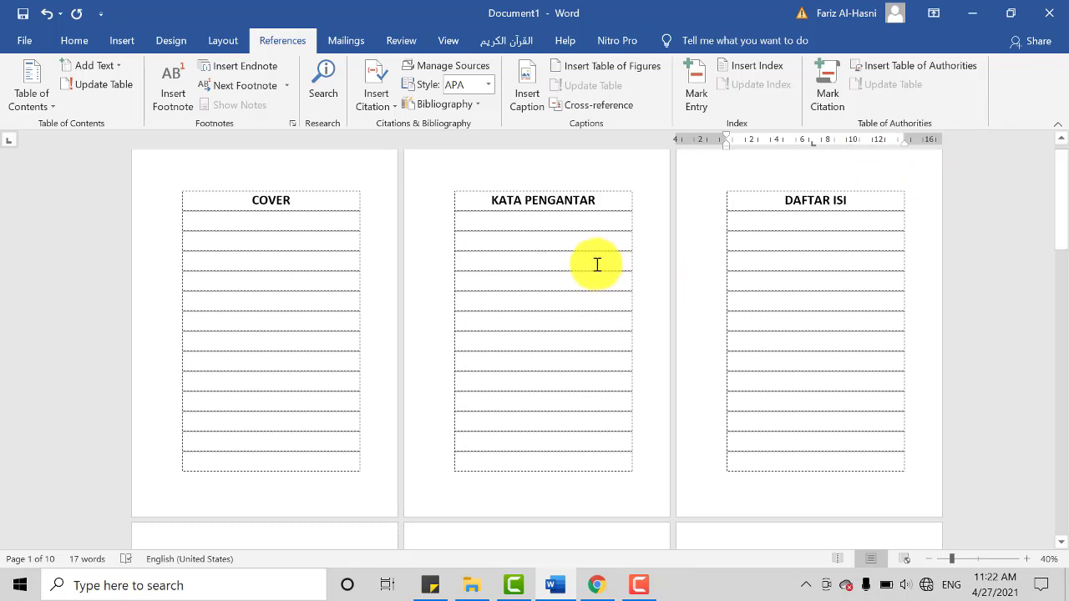
scroll(577, 296, down, 5)
scroll(515, 418, up, 5)
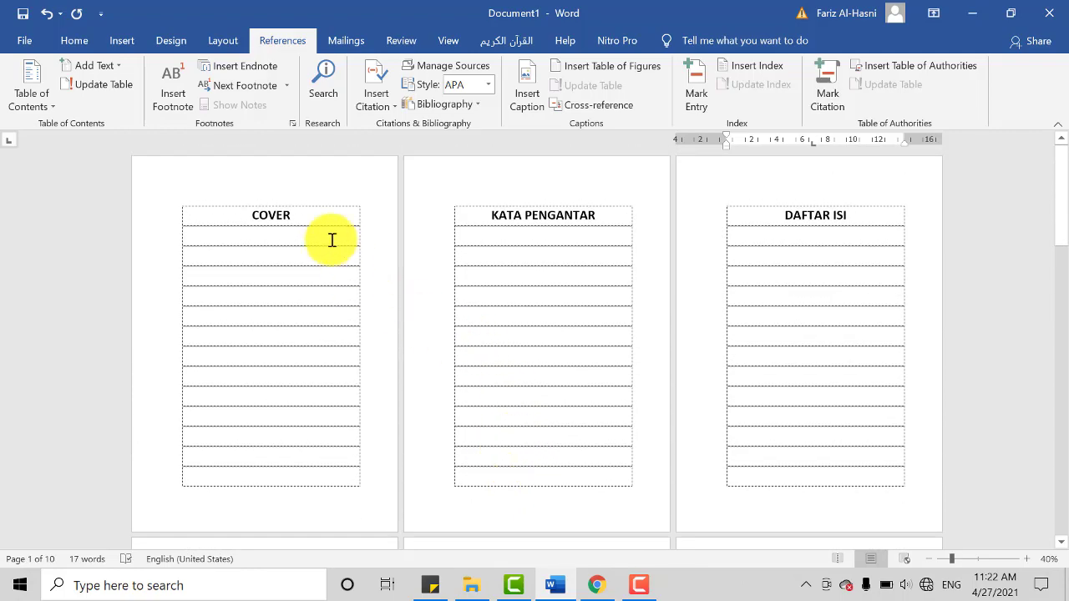
Step: Examine which pages hold COVER, KATA PENGANTAR, DAFTAR ISI, ABSTRAK and BAB I PENDAHULUAN as a basis for page numbering
click(315, 215)
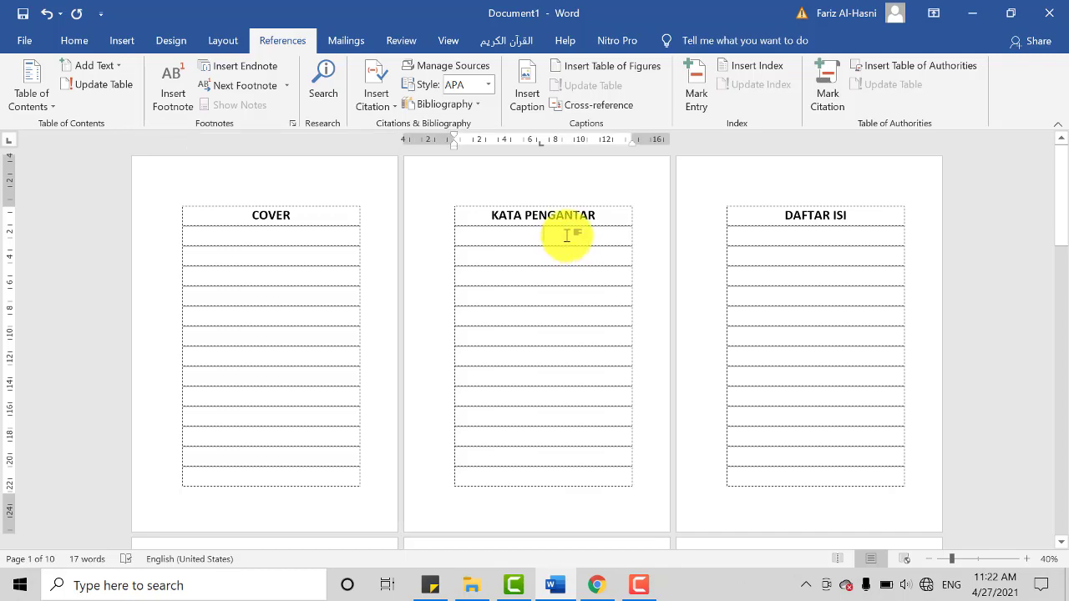
click(857, 258)
scroll(576, 423, down, 5)
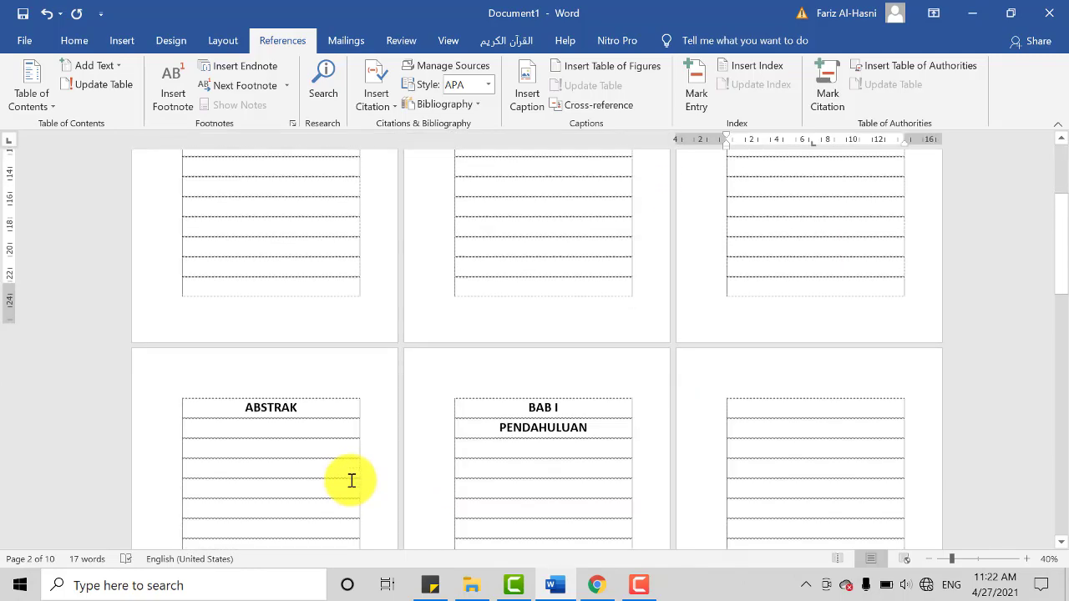
scroll(355, 463, down, 2)
click(361, 442)
scroll(552, 413, down, 4)
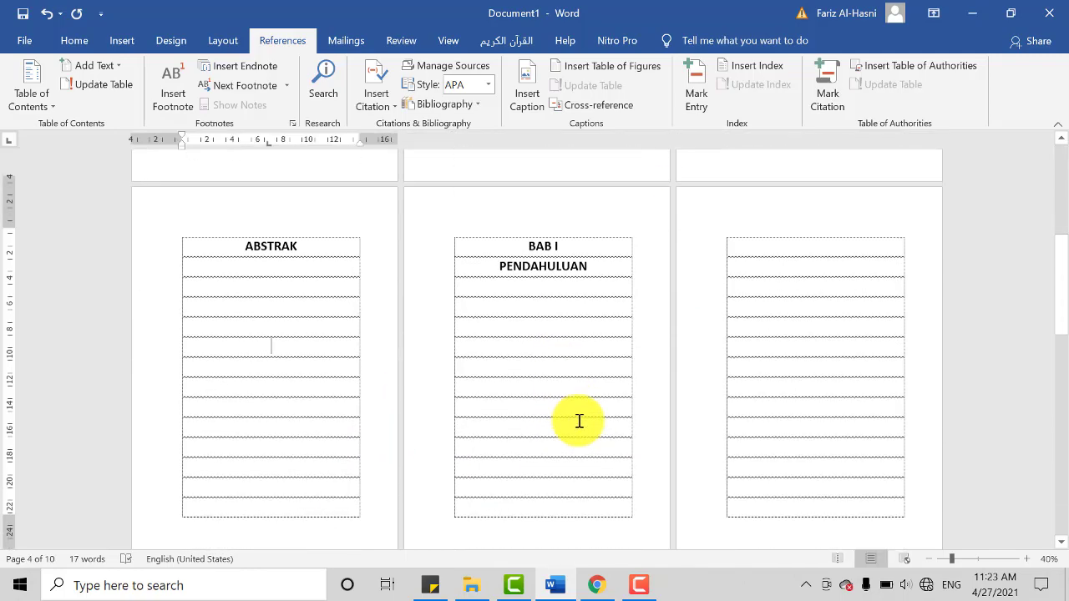
scroll(579, 421, down, 3)
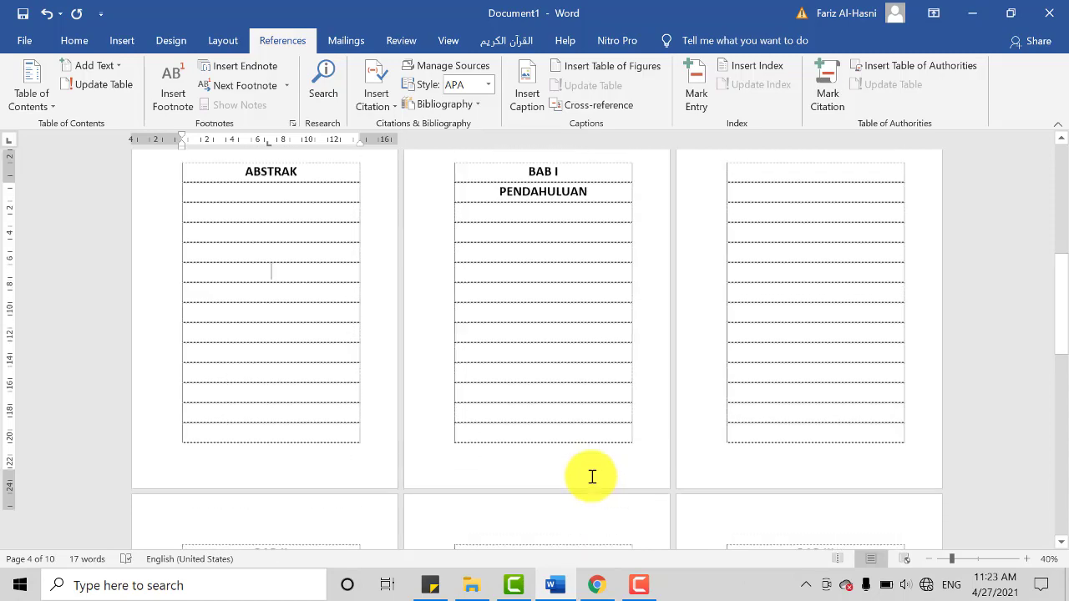
scroll(591, 477, up, 6)
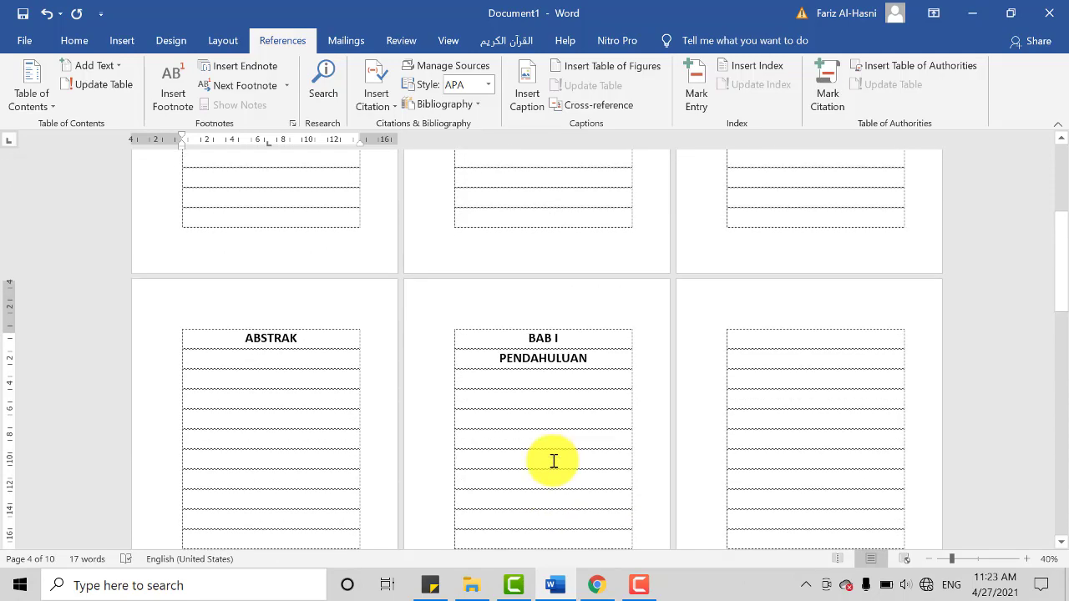
scroll(554, 461, up, 4)
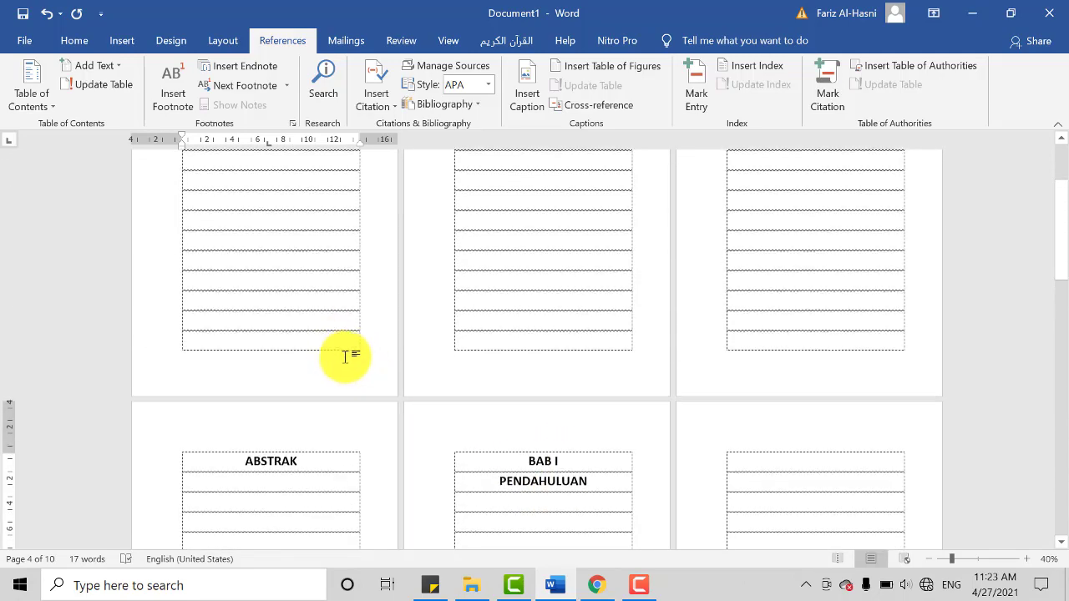
scroll(351, 364, up, 4)
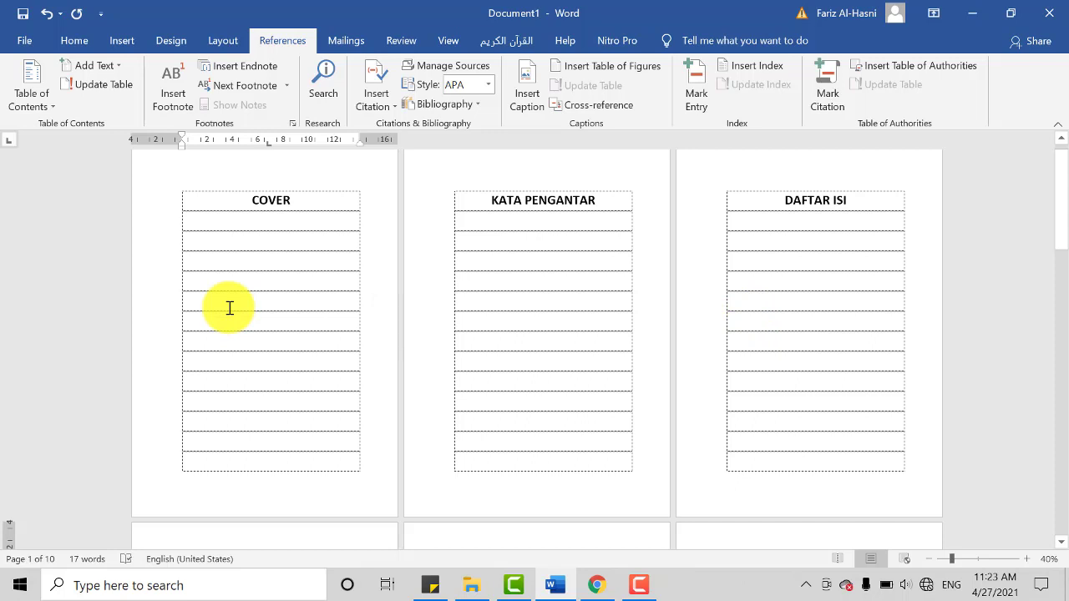
click(524, 491)
scroll(804, 496, down, 3)
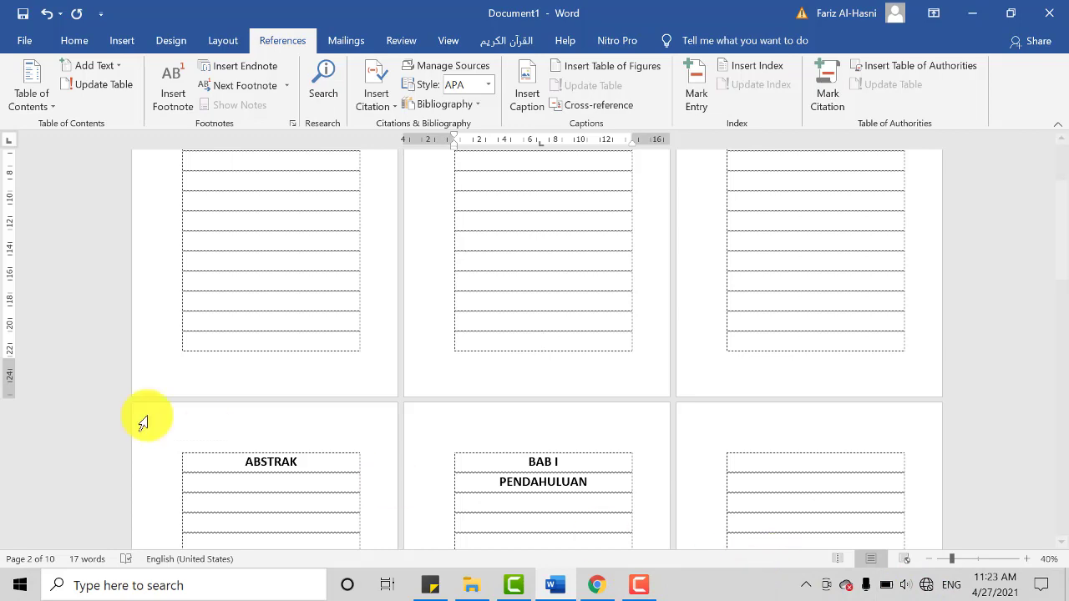
scroll(724, 445, up, 5)
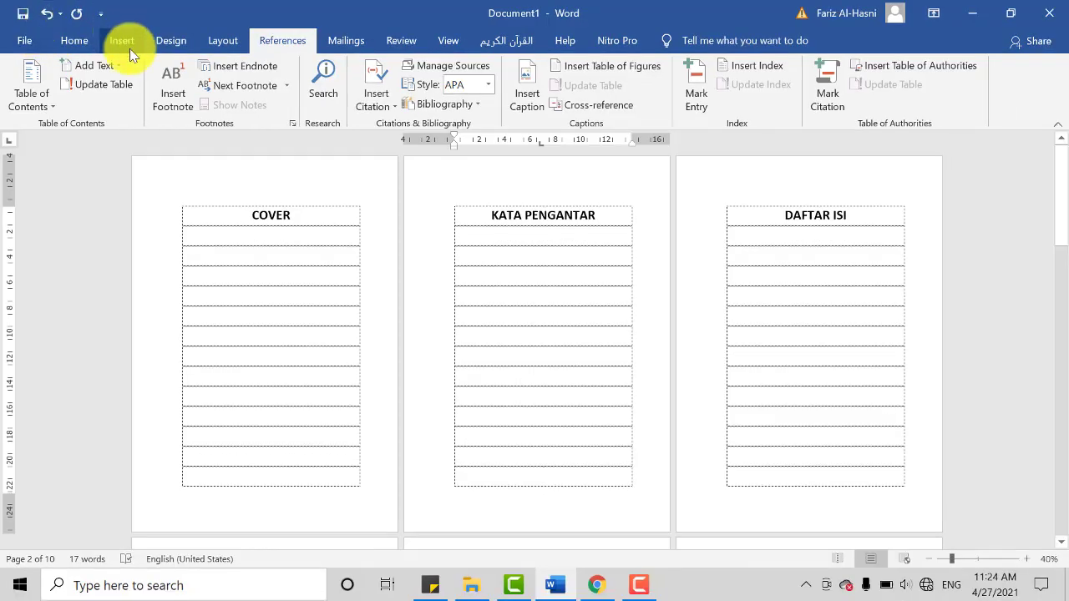
click(125, 46)
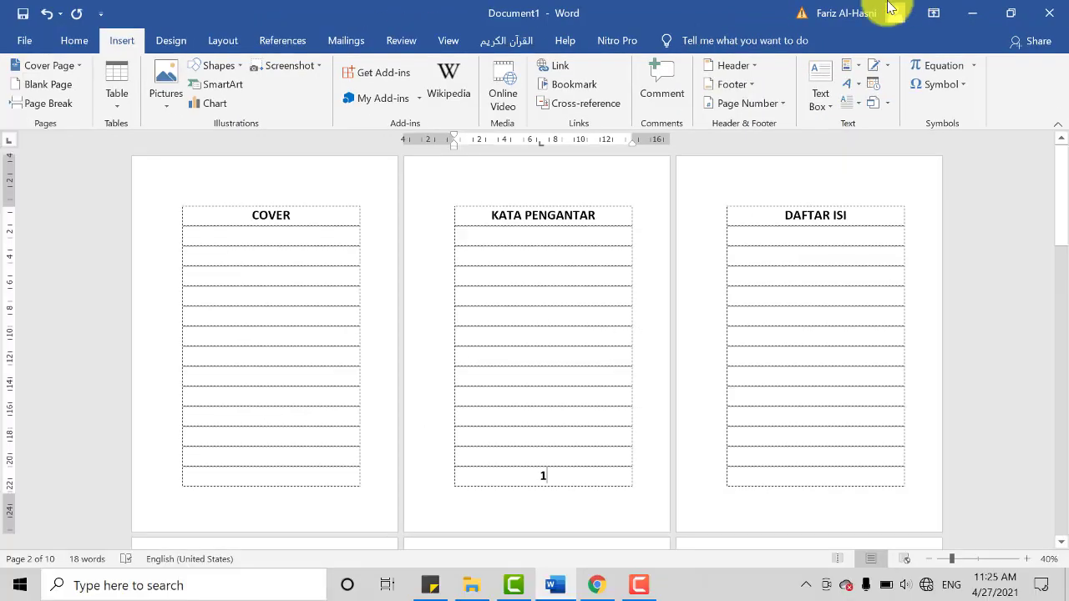
click(737, 103)
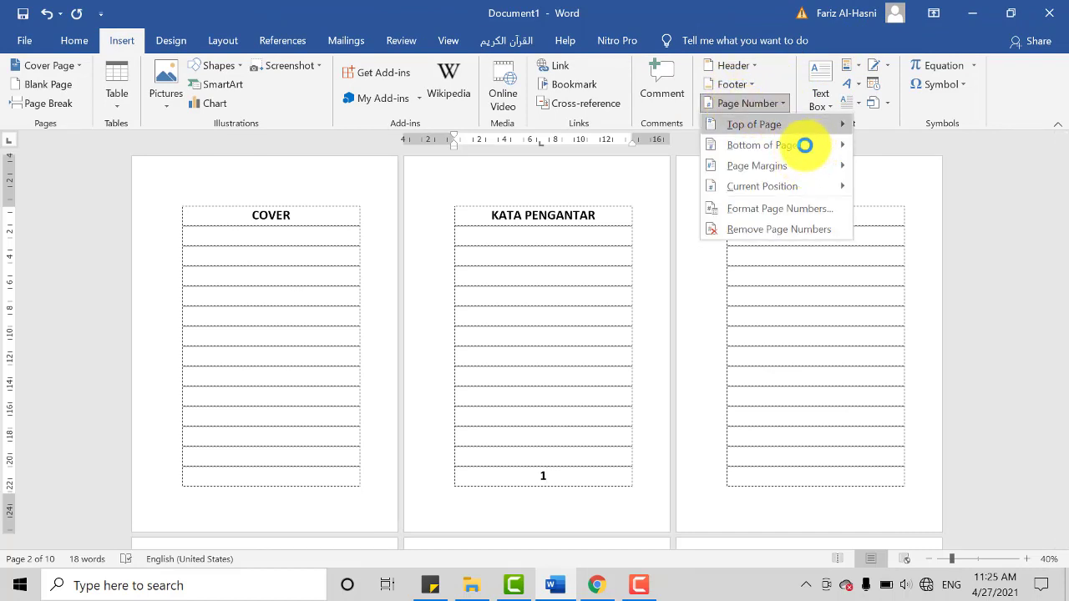
click(758, 130)
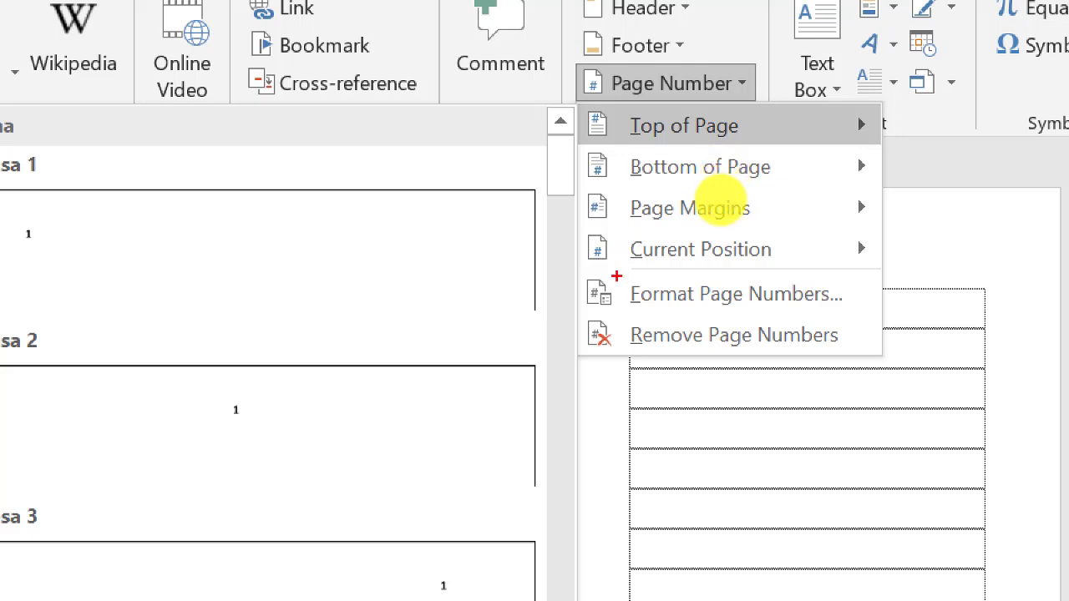
mouse_move(697, 71)
mouse_down()
mouse_move(576, 142)
mouse_move(884, 256)
mouse_move(718, 99)
mouse_move(641, 111)
mouse_up()
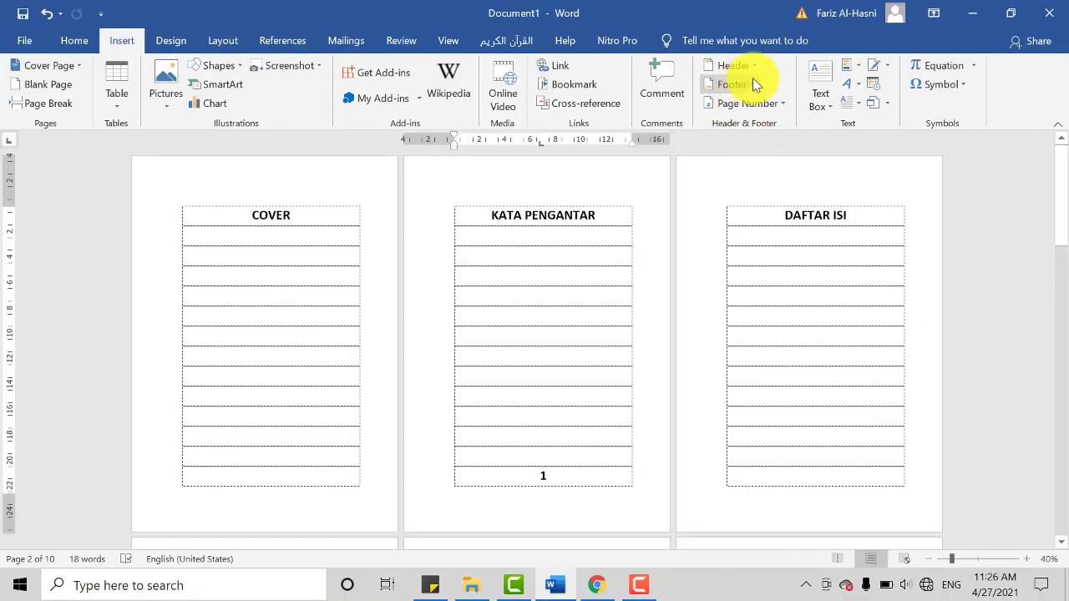
click(790, 107)
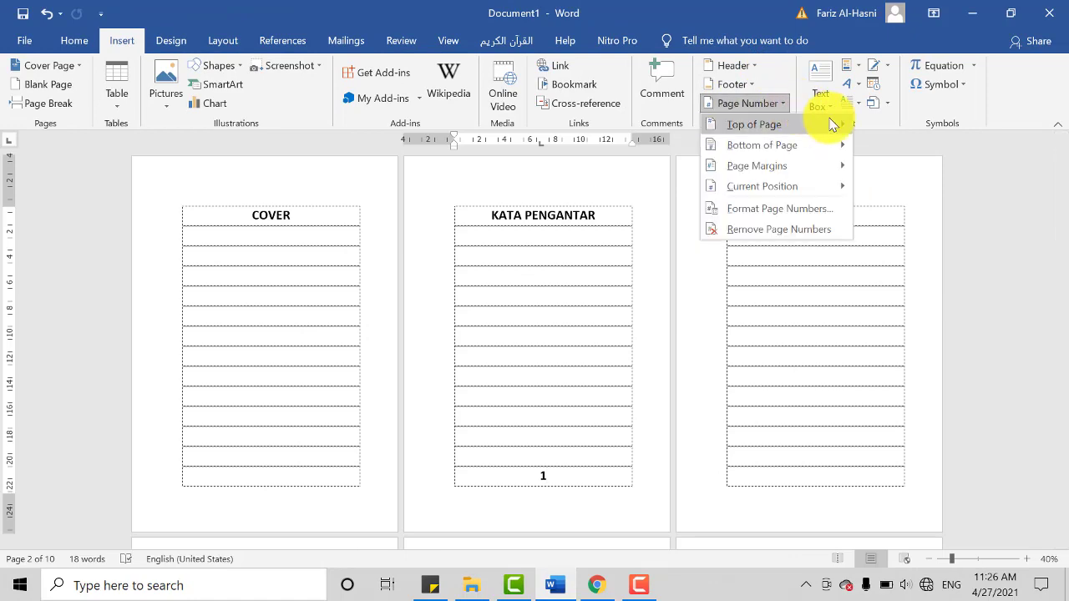
click(590, 490)
double_click(584, 489)
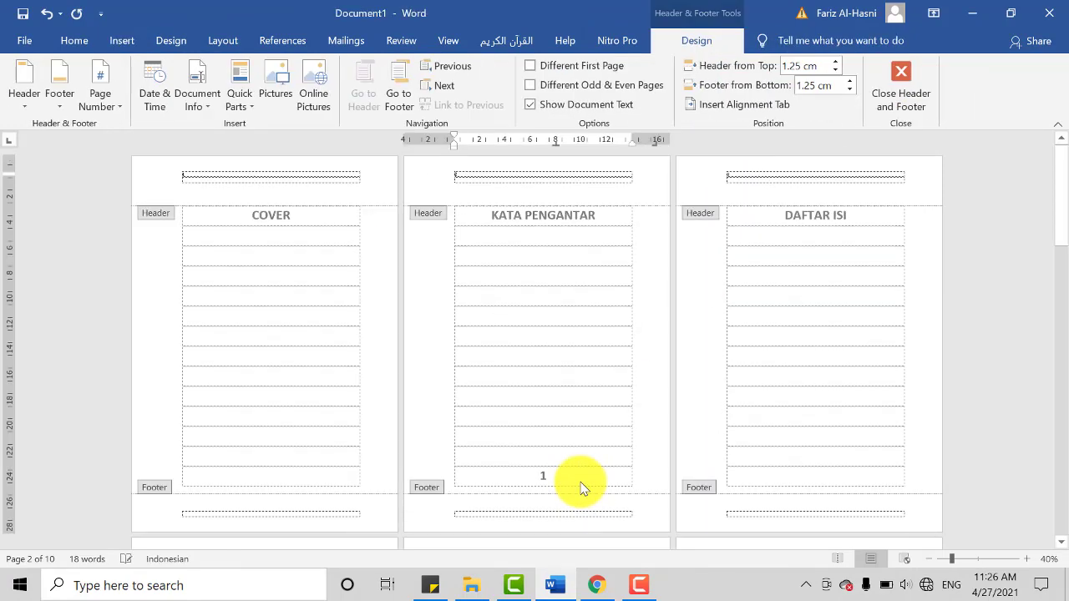
double_click(582, 489)
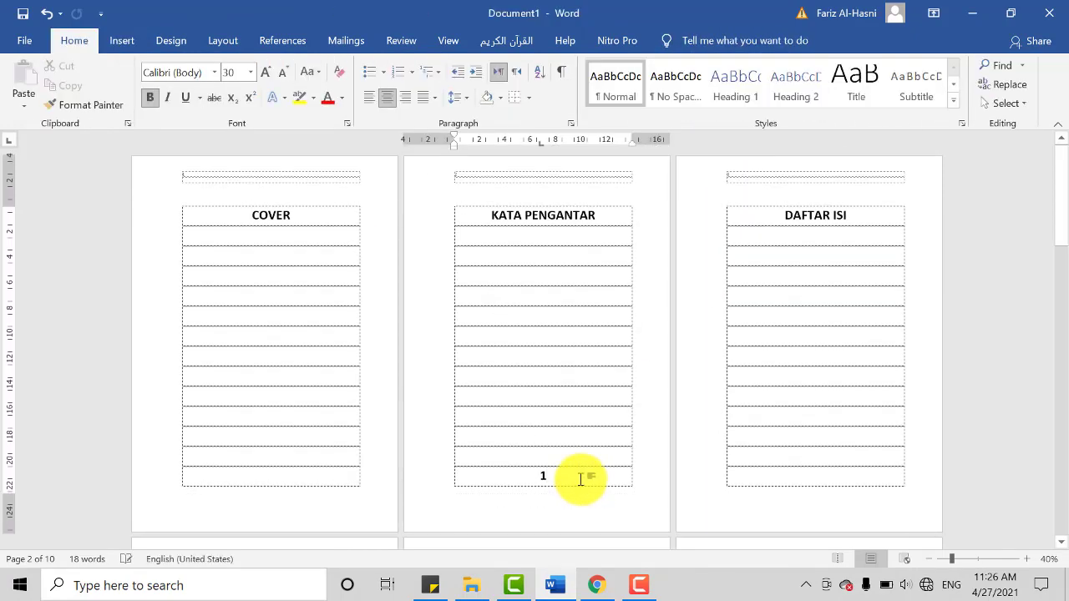
key(ctrl+z)
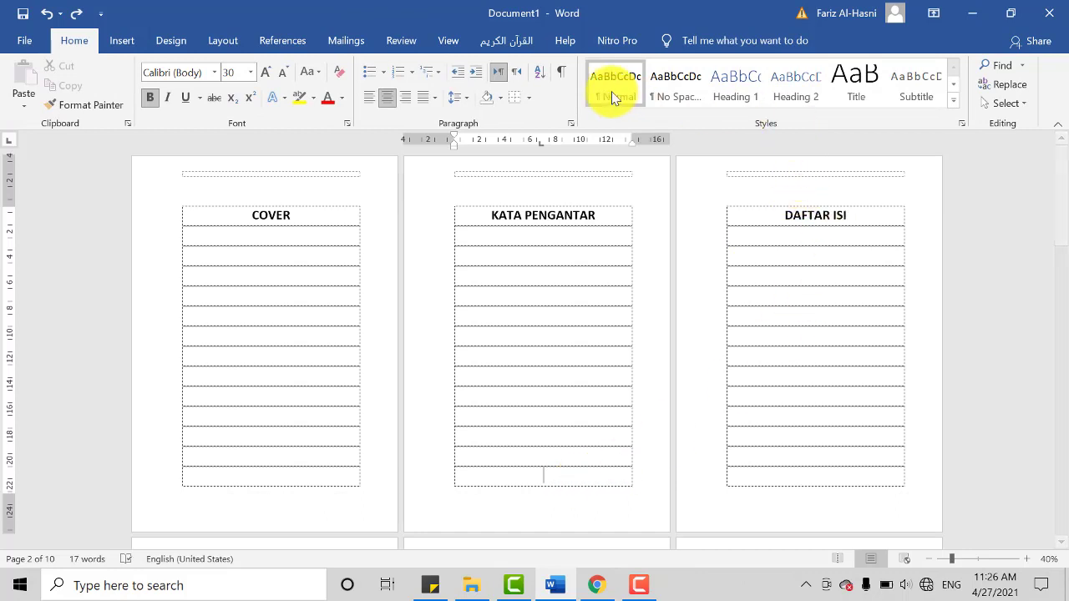
Step: Insert page numbers at the bottom of the pages using the Nomor Biasa 3 style
click(119, 42)
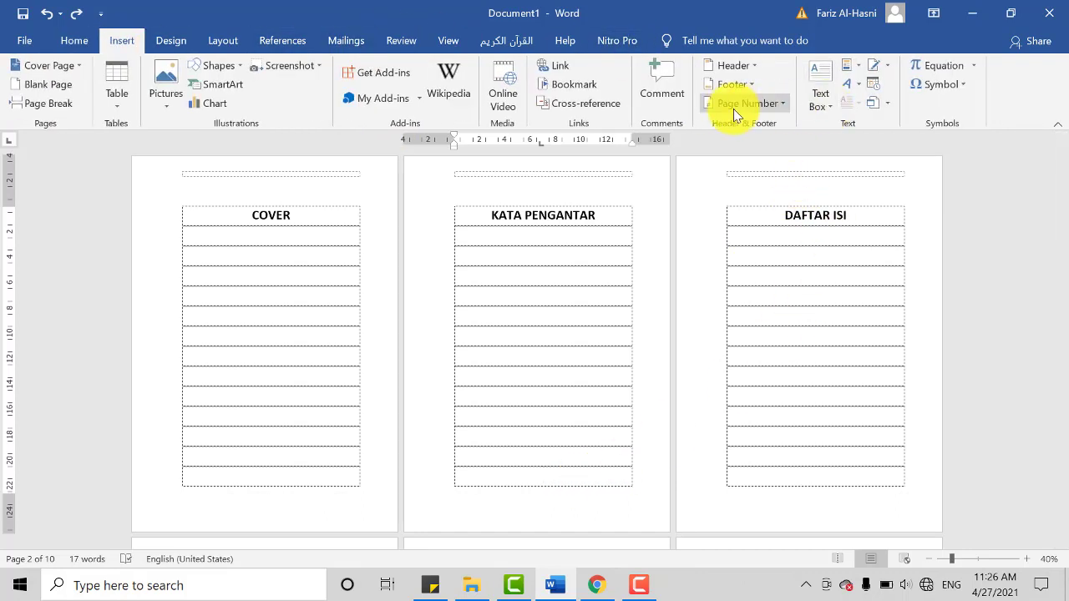
click(776, 103)
mouse_move(790, 148)
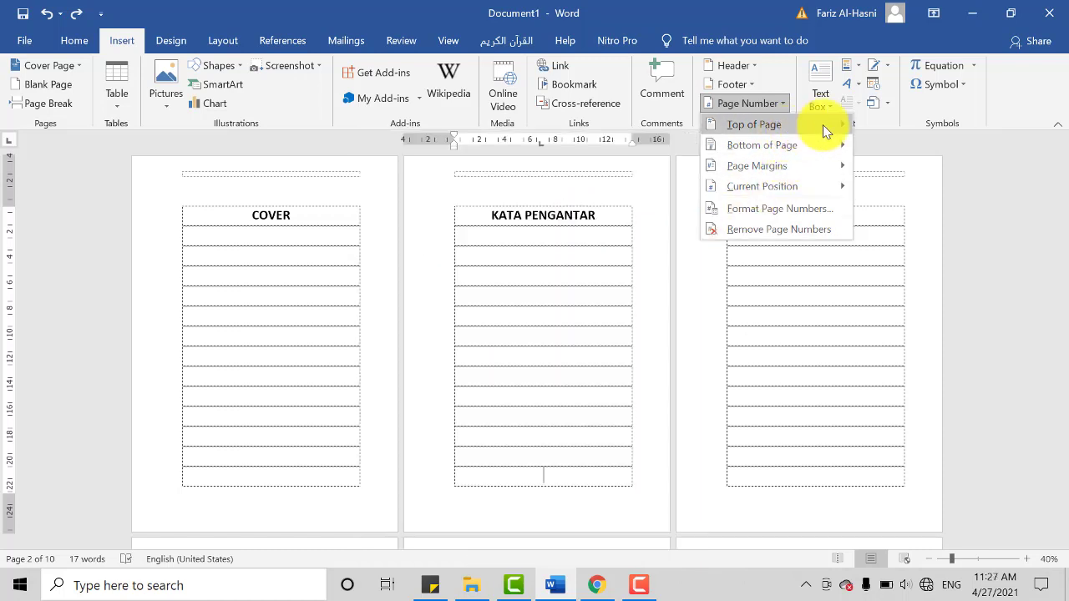
mouse_move(846, 124)
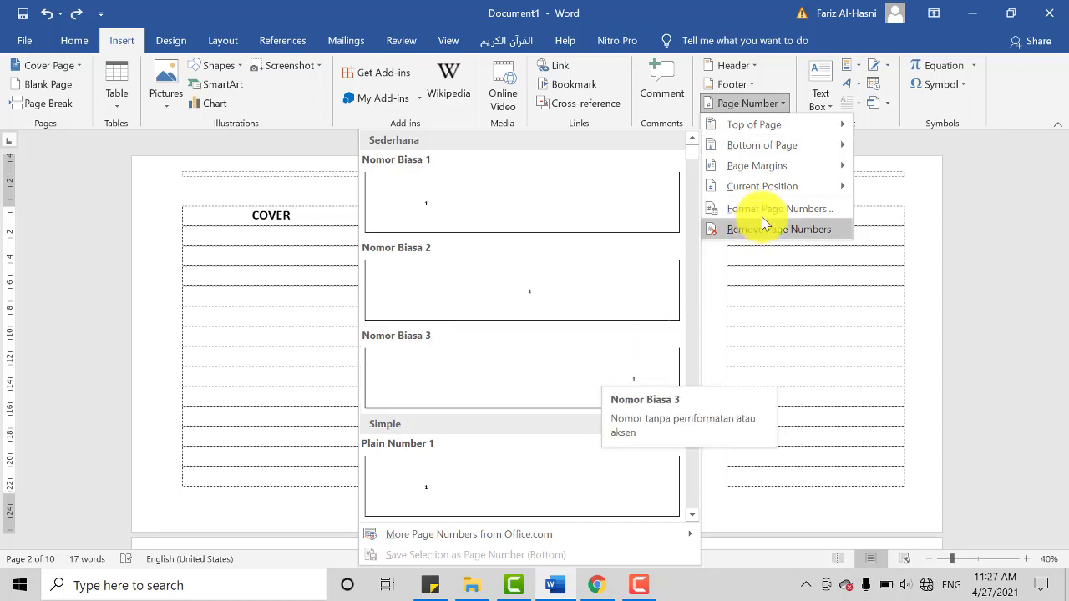
click(581, 387)
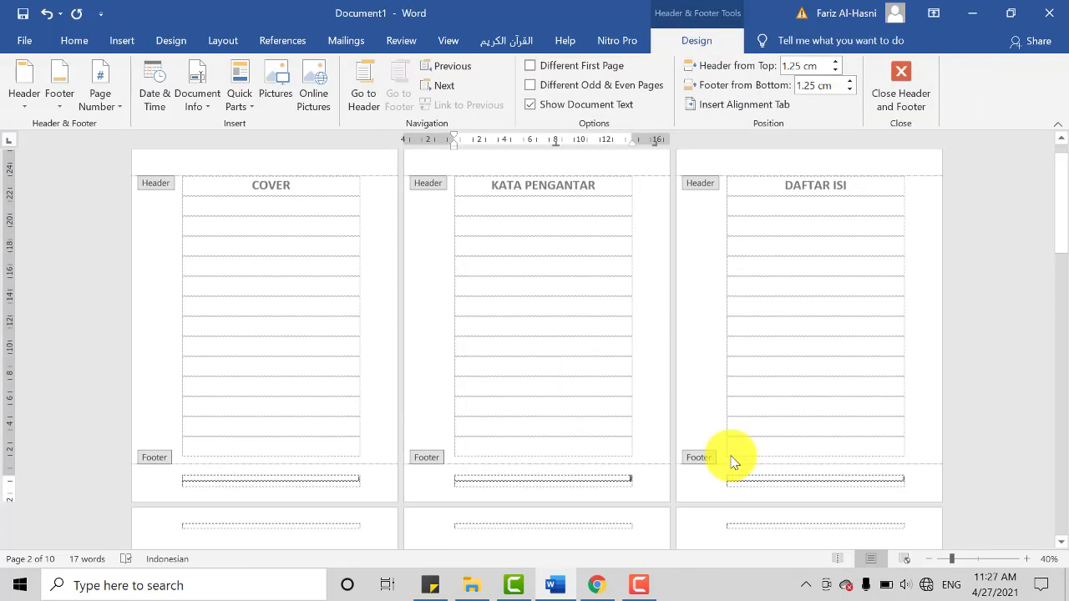
Step: Inspect the footers at several zoom levels to check the page number's position across the document's pages
click(1031, 560)
click(1031, 559)
click(1031, 560)
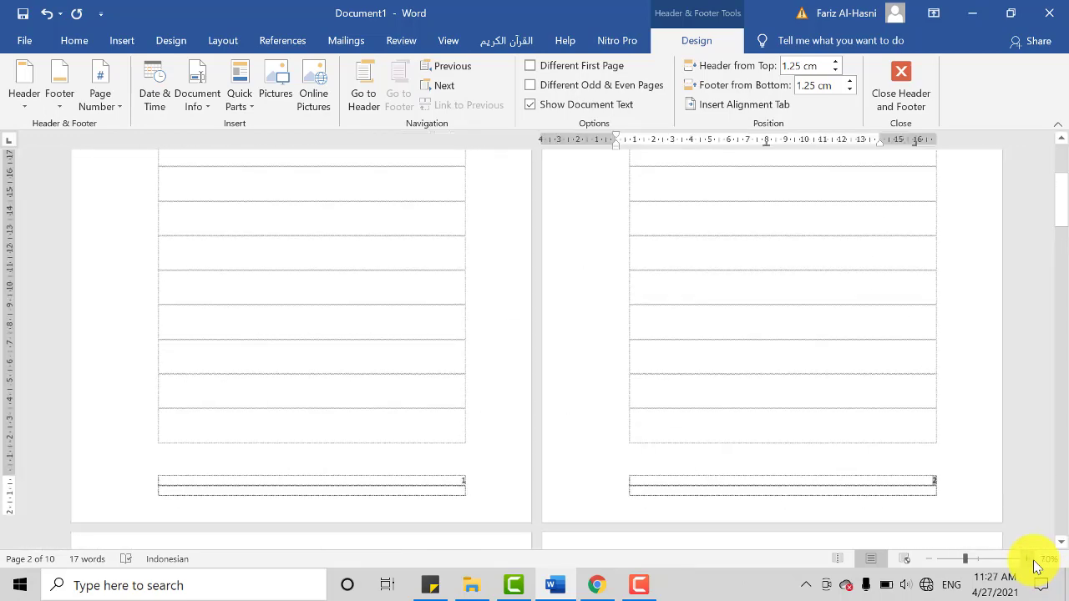
click(1031, 560)
click(1029, 558)
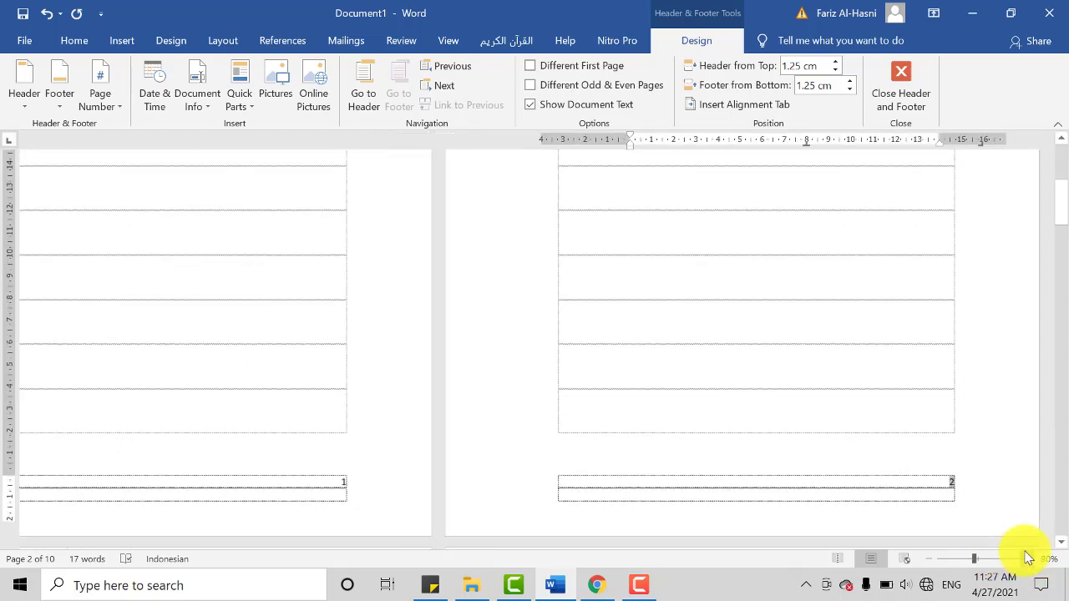
scroll(785, 403, down, 7)
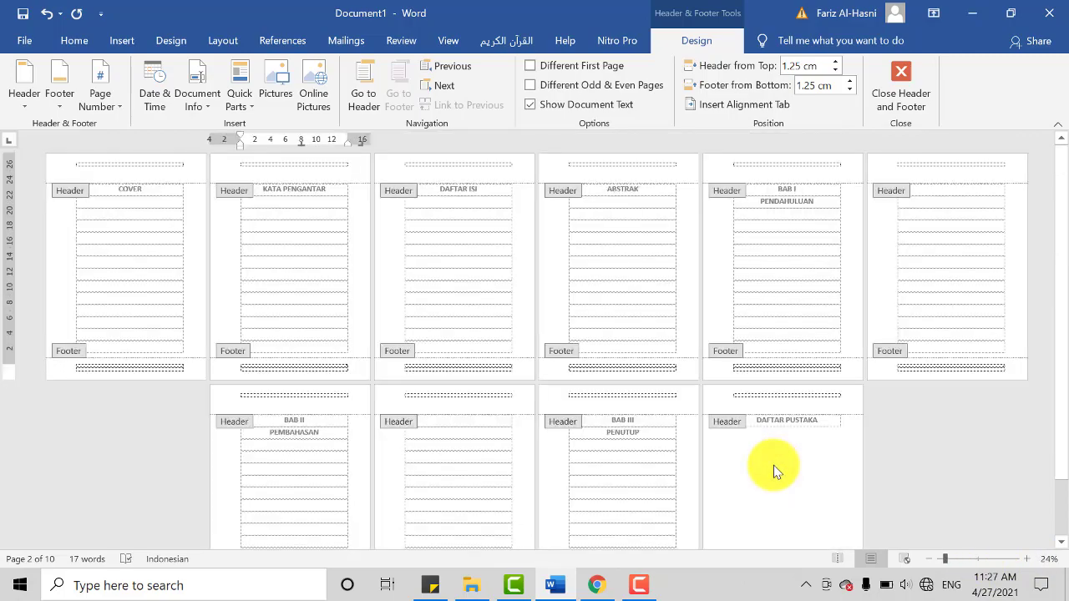
scroll(773, 465, up, 1)
scroll(774, 465, up, 2)
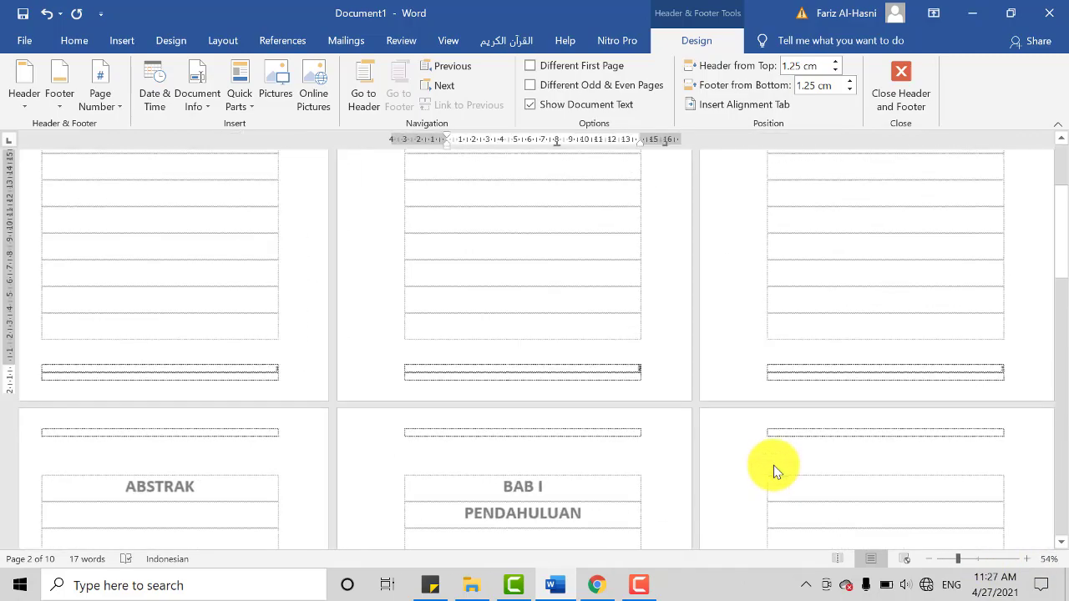
scroll(773, 466, down, 2)
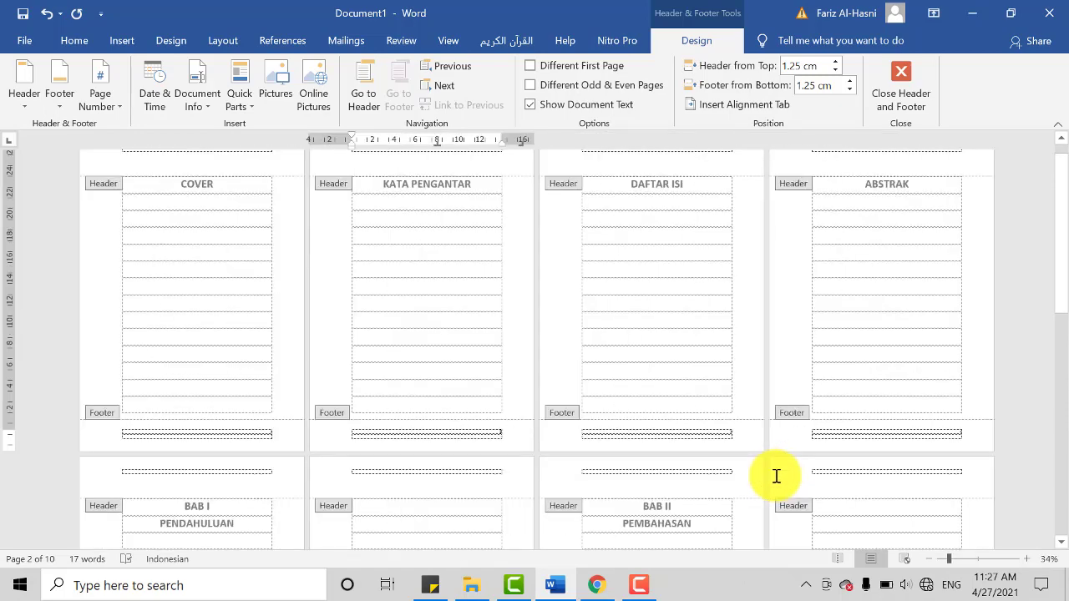
scroll(776, 476, up, 1)
scroll(406, 412, up, 1)
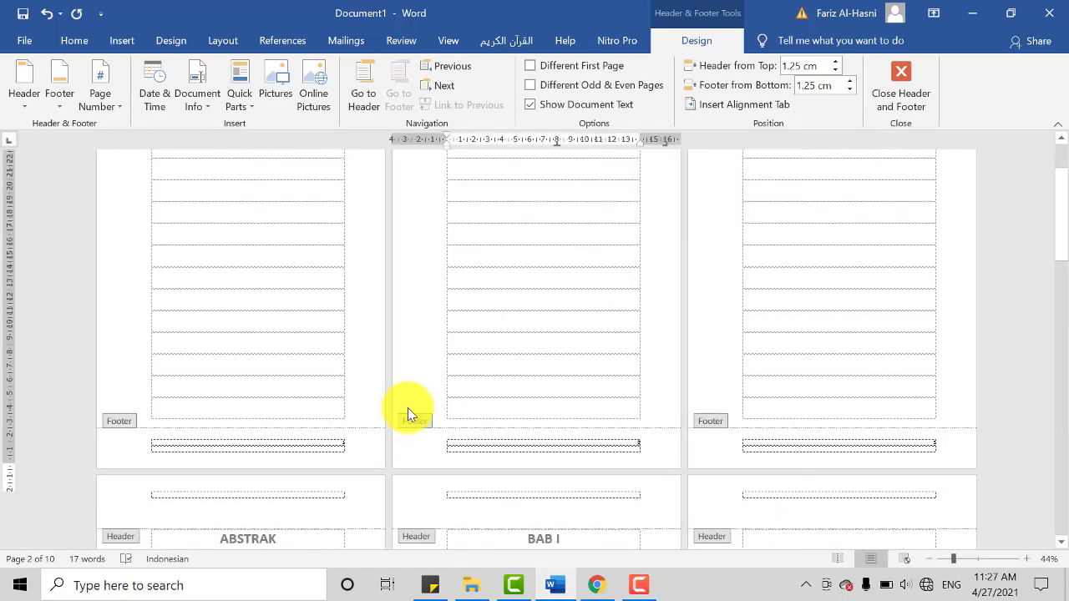
Step: Enlarge the font of the footer page numbers and return to editing the document body
click(351, 474)
double_click(348, 469)
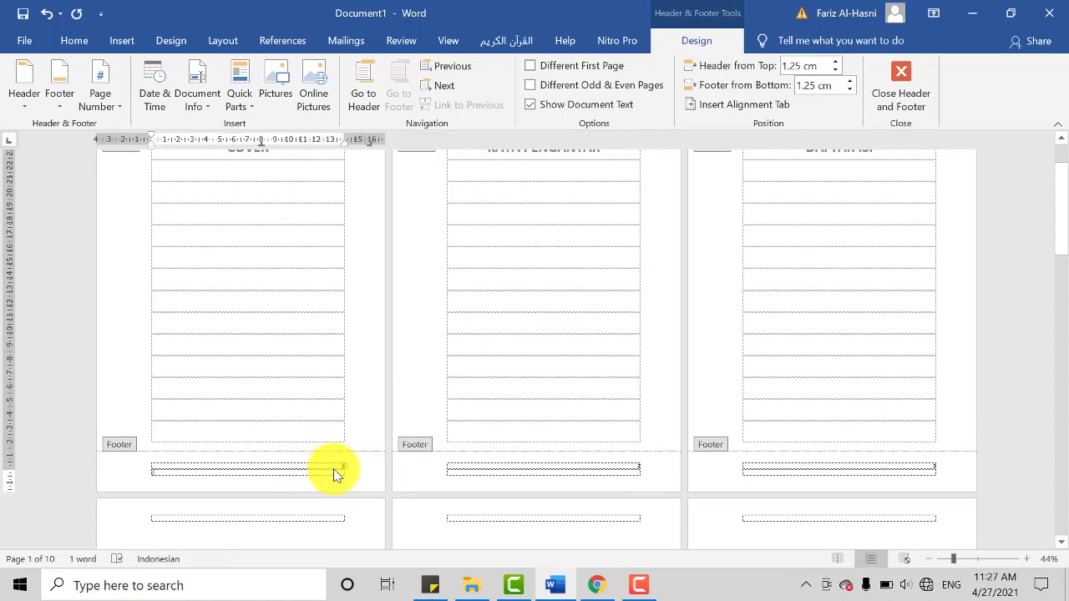
key(ctrl+shift+period)
key(ctrl+shift+period)
key(ctrl+shift+period)
key(ctrl+shift+period)
key(ctrl+shift+period)
key(ctrl+shift+period)
key(ctrl+shift+period)
key(ctrl+shift+period)
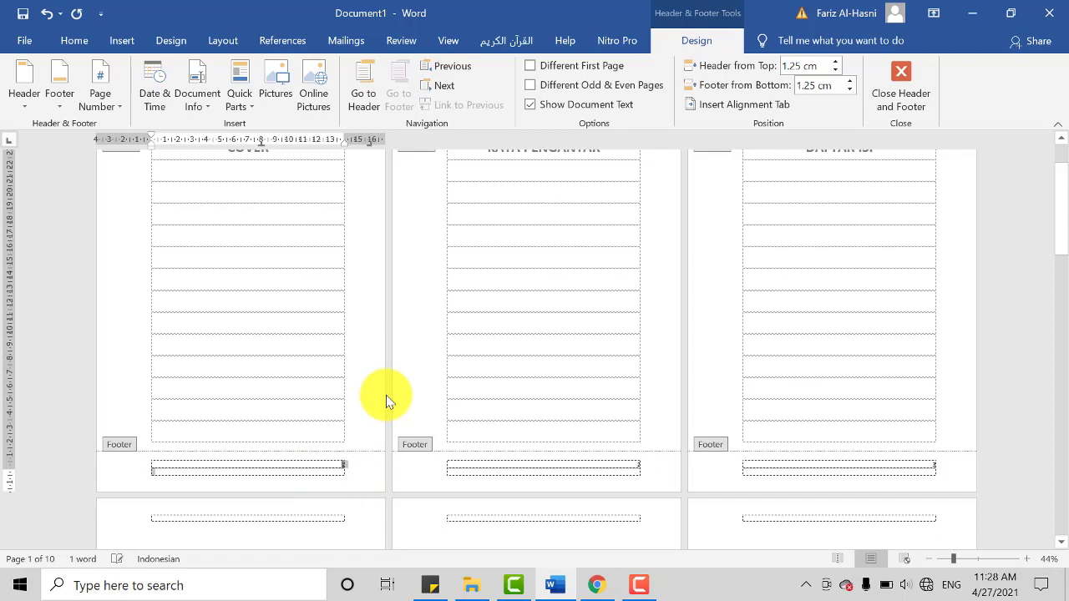
key(ctrl+shift+period)
key(ctrl+shift+period)
key(ctrl+shift+period)
key(ctrl+shift+period)
key(ctrl+shift+period)
key(ctrl+shift+period)
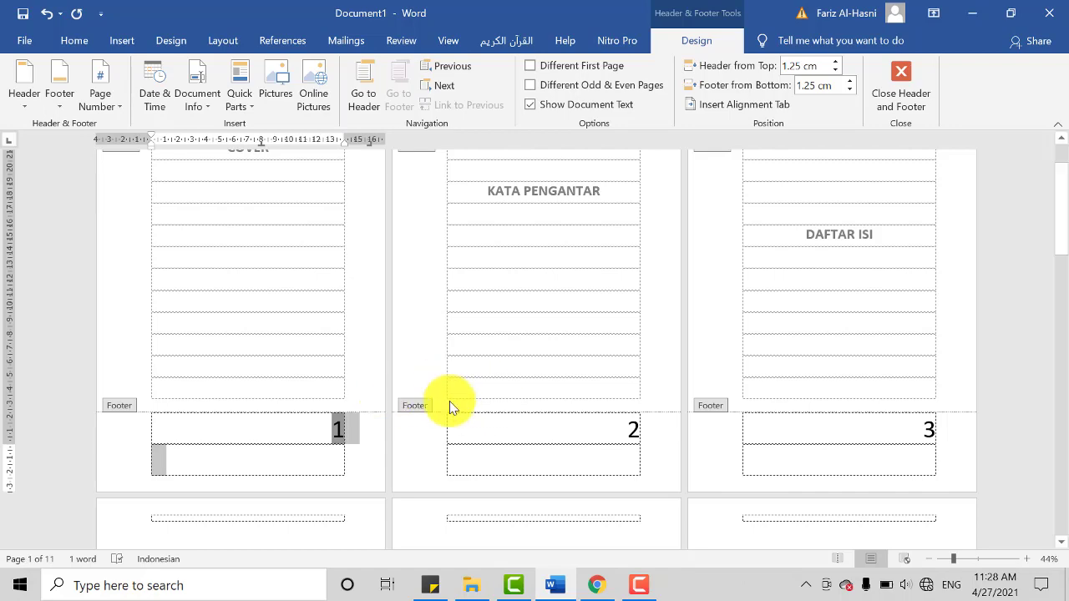
scroll(503, 303, up, 2)
double_click(513, 306)
scroll(522, 322, up, 1)
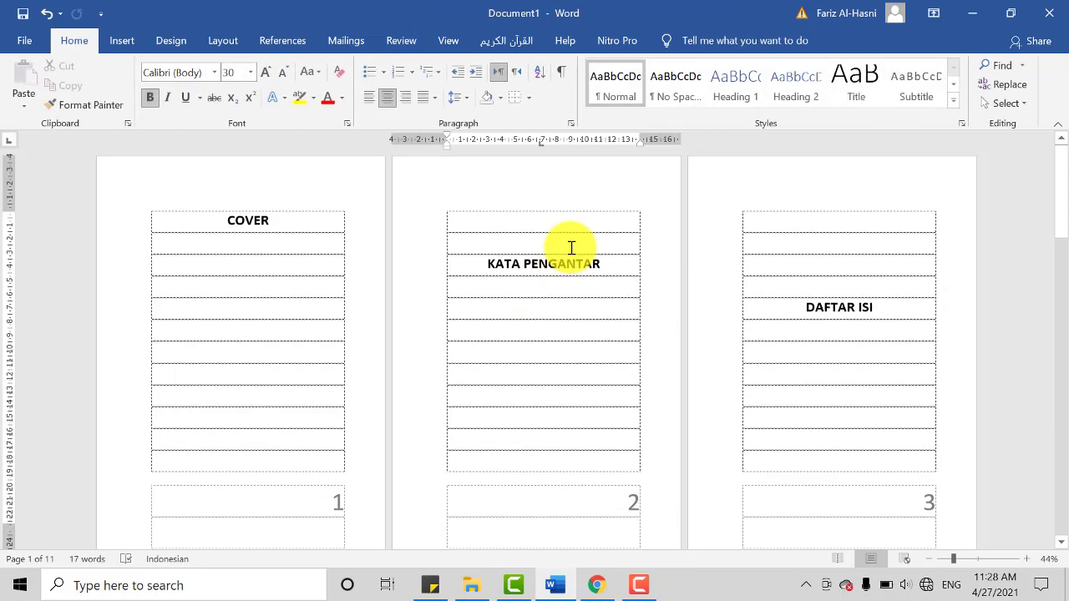
Step: Remove the blank lines above the KATA PENGANTAR and DAFTAR ISI headings so each starts on its page's first line
click(549, 290)
key(BackSpace)
key(BackSpace)
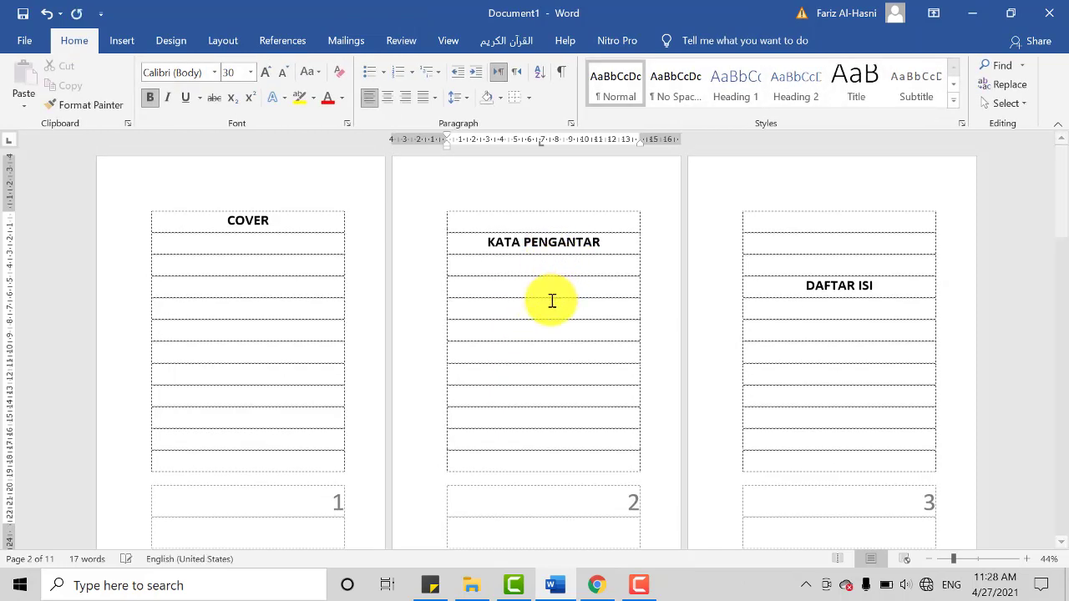
click(837, 242)
key(BackSpace)
key(BackSpace)
key(BackSpace)
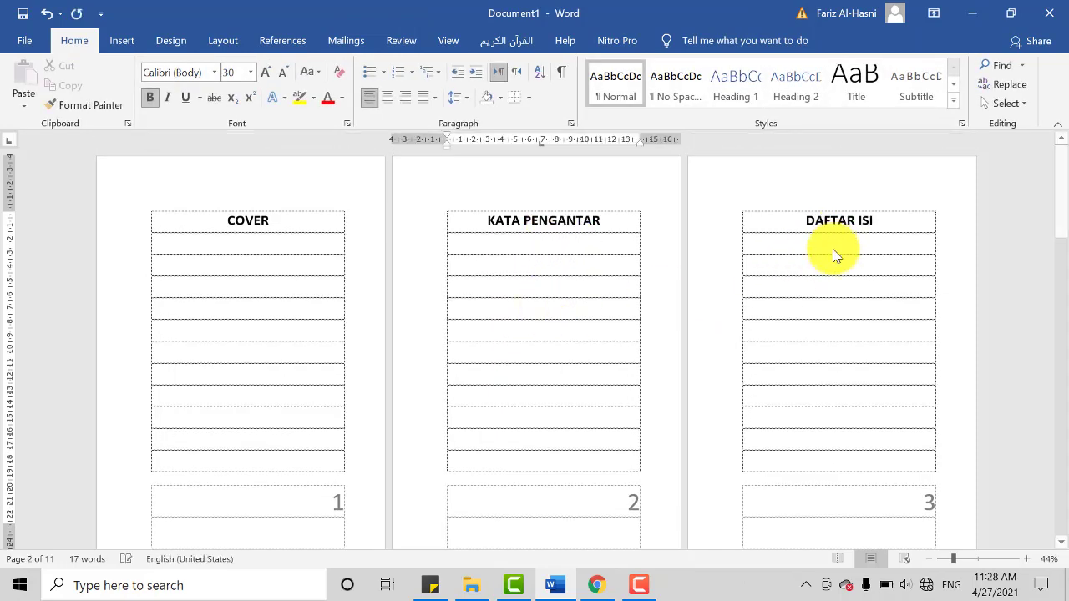
key(Return)
Step: Remove the blank lines above the ABSTRAK and BAB I PENDAHULUAN headings so both start on their page's first line
scroll(864, 334, down, 8)
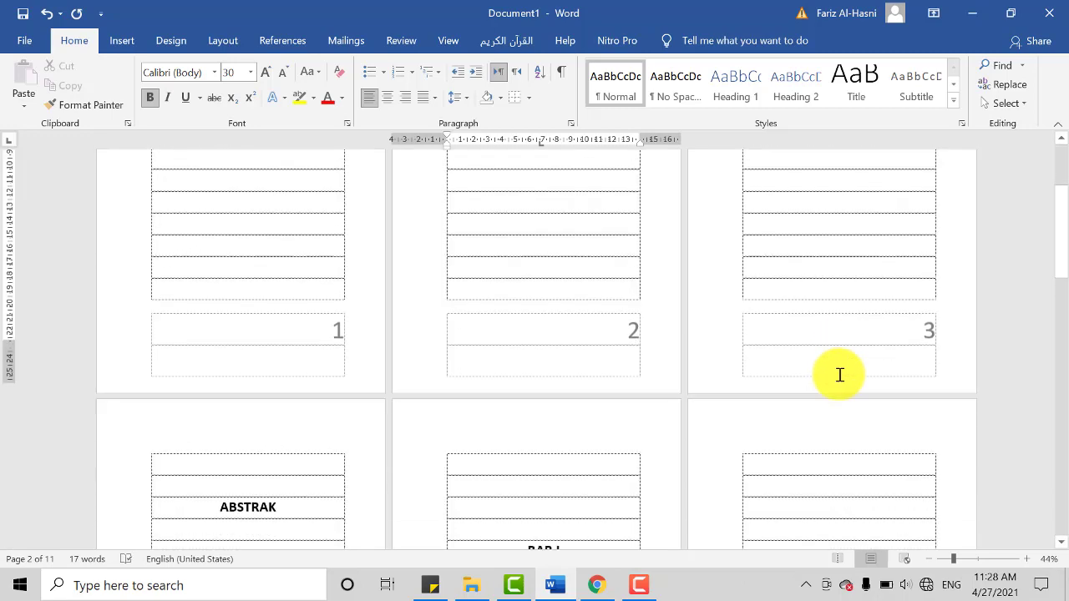
click(238, 327)
key(BackSpace)
key(BackSpace)
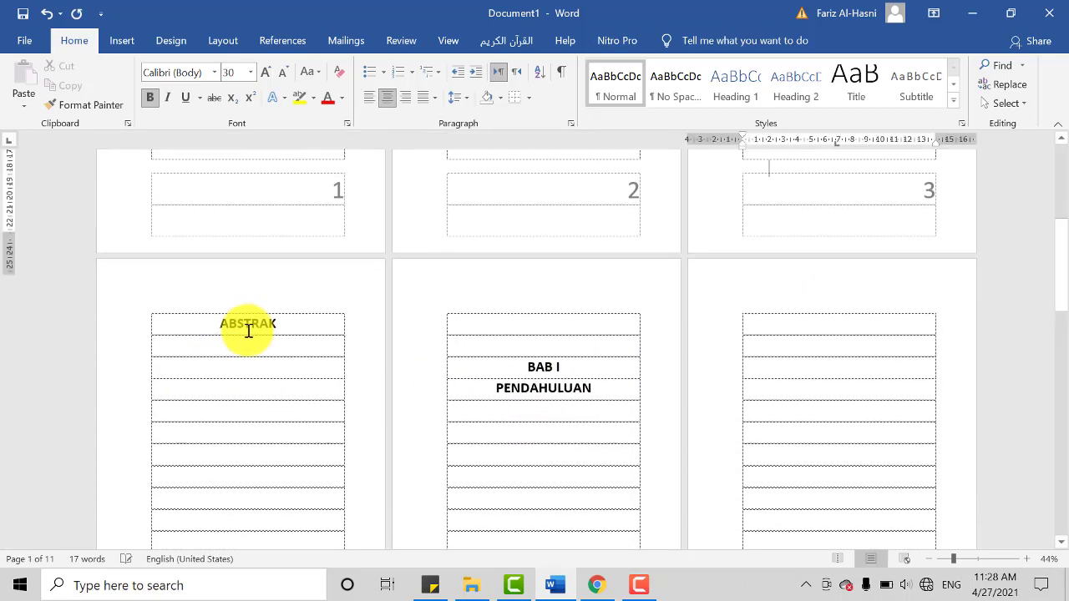
click(508, 382)
key(BackSpace)
key(BackSpace)
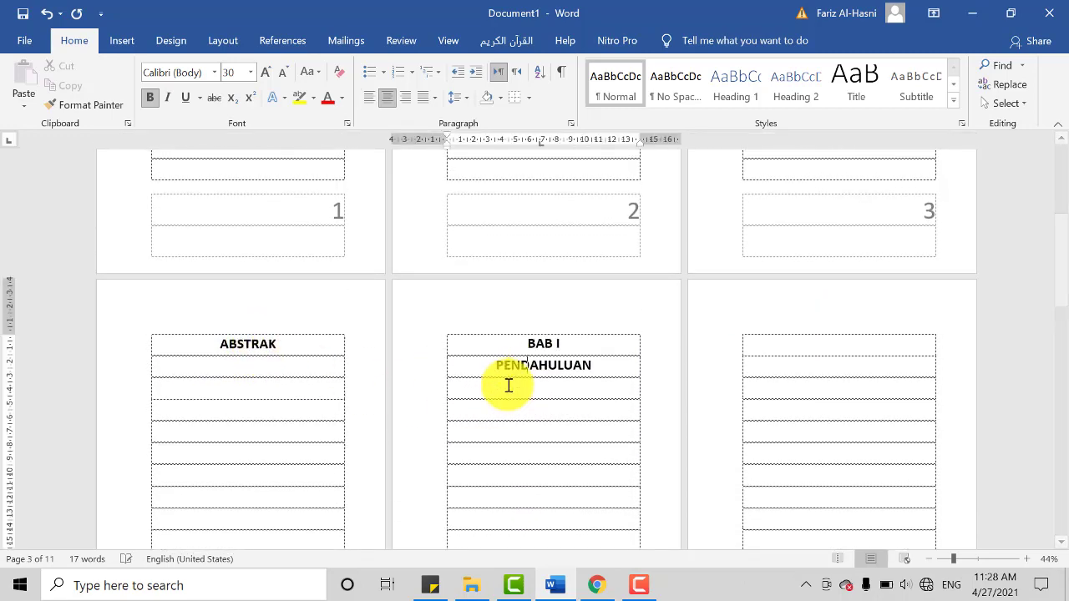
key(BackSpace)
key(Return)
Step: Remove the blank lines above the BAB II PEMBAHASAN and BAB III PENUTUP headings so both start on their page's first line
scroll(508, 385, down, 6)
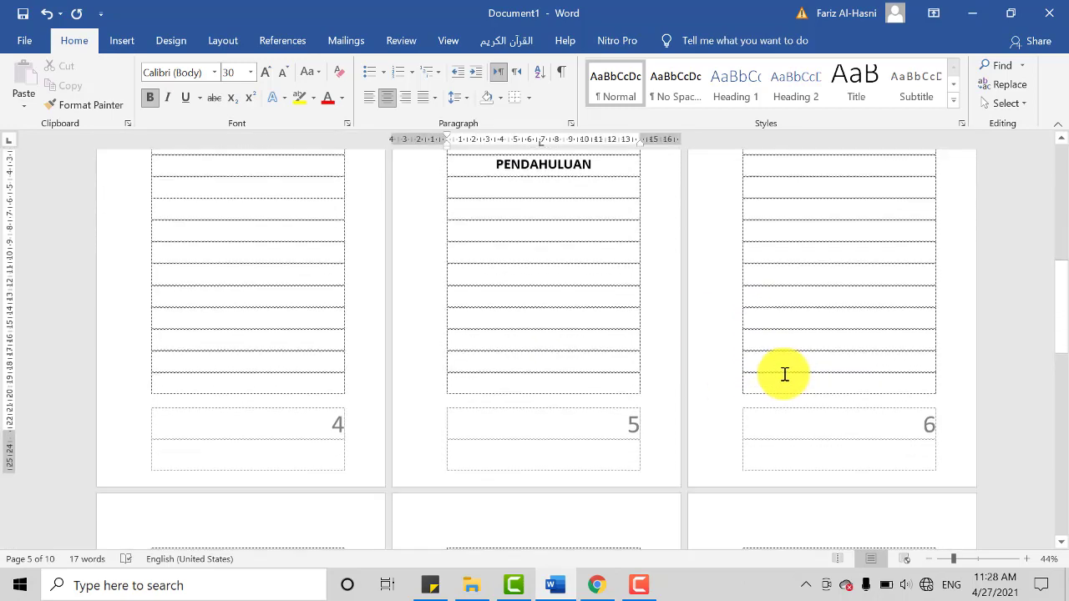
click(209, 493)
key(BackSpace)
key(BackSpace)
key(BackSpace)
key(BackSpace)
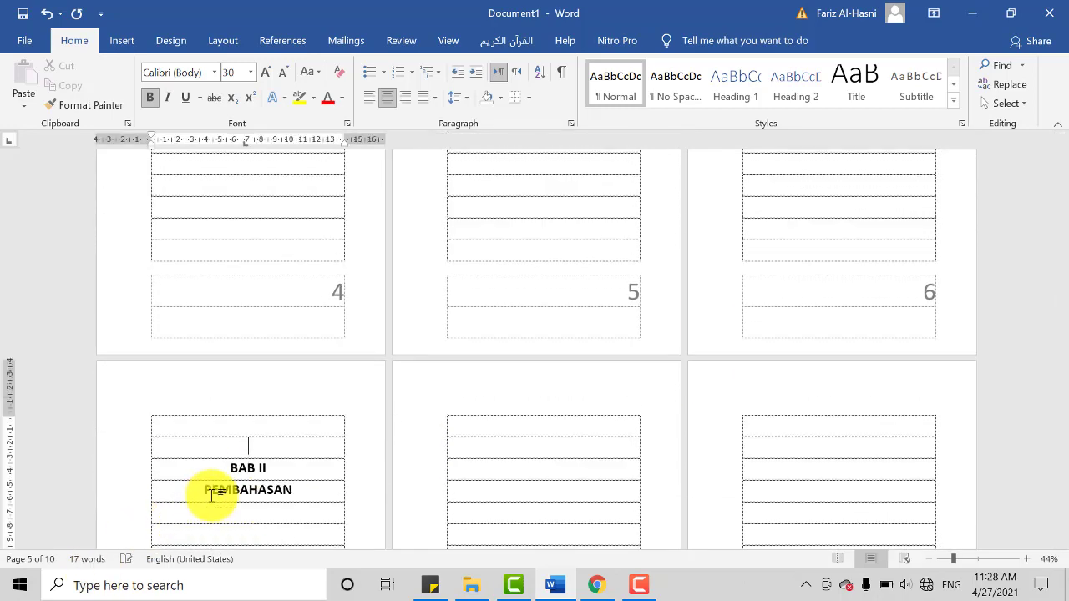
click(908, 488)
key(BackSpace)
key(BackSpace)
key(BackSpace)
key(BackSpace)
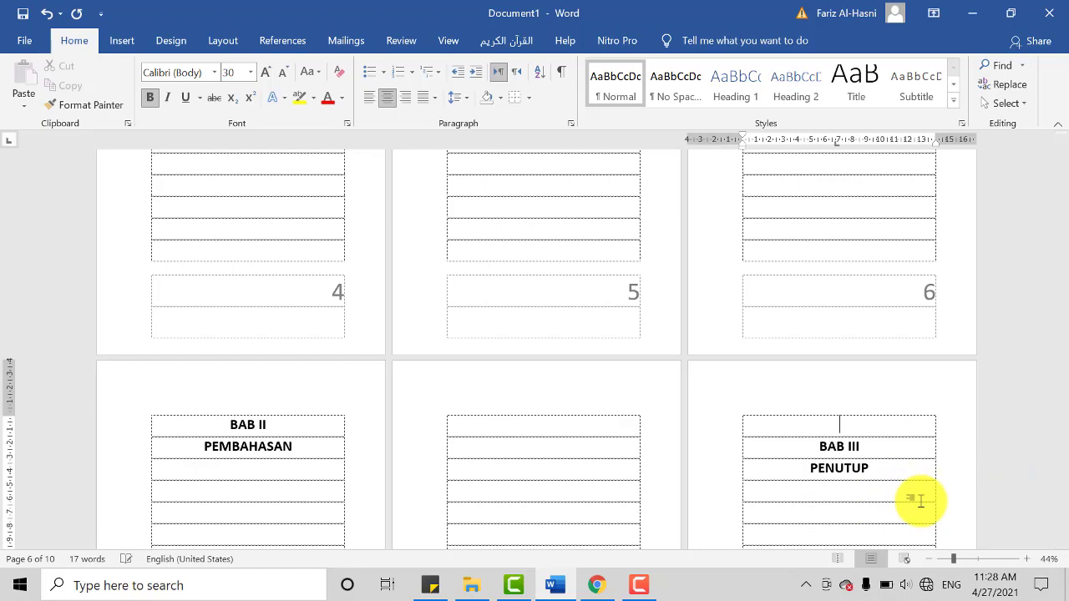
Step: Remove the blank lines above the DAFTAR PUSTAKA heading on the last page
scroll(918, 501, down, 3)
scroll(577, 500, down, 5)
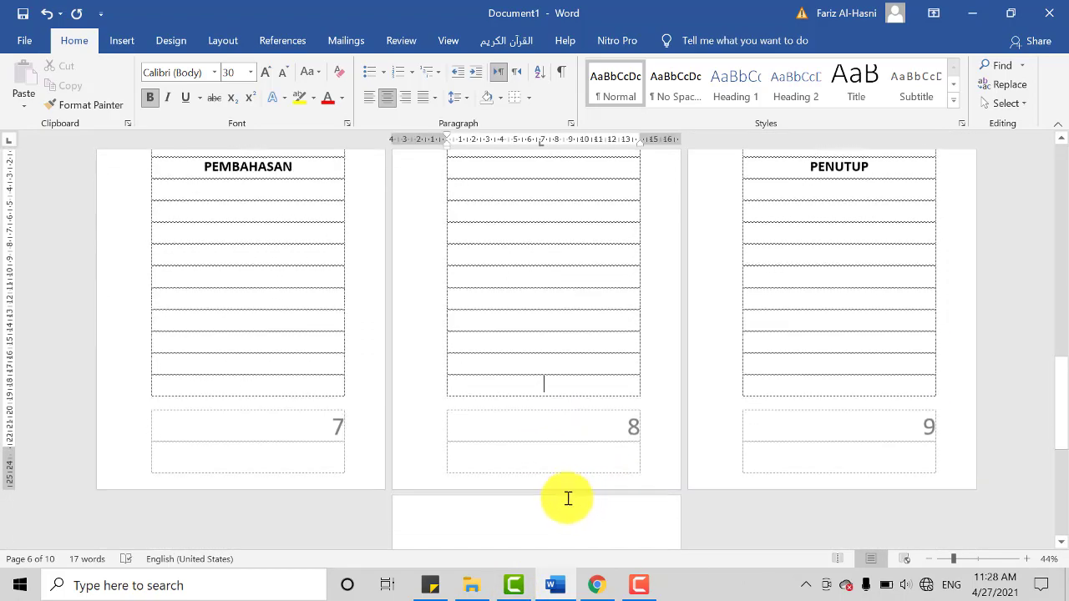
click(558, 532)
key(BackSpace)
key(BackSpace)
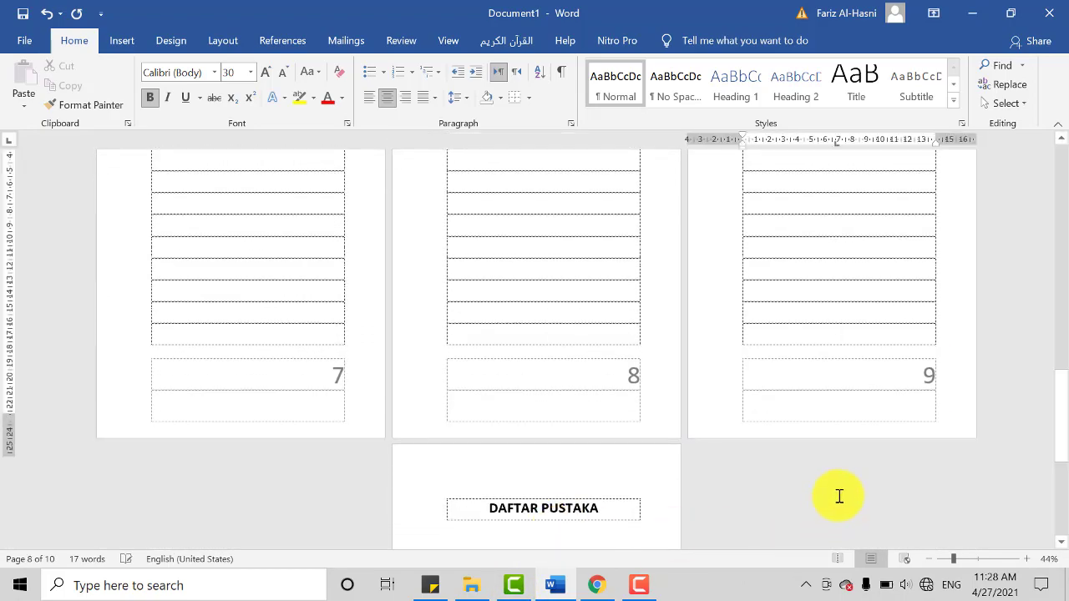
scroll(838, 496, up, 8)
scroll(653, 380, up, 15)
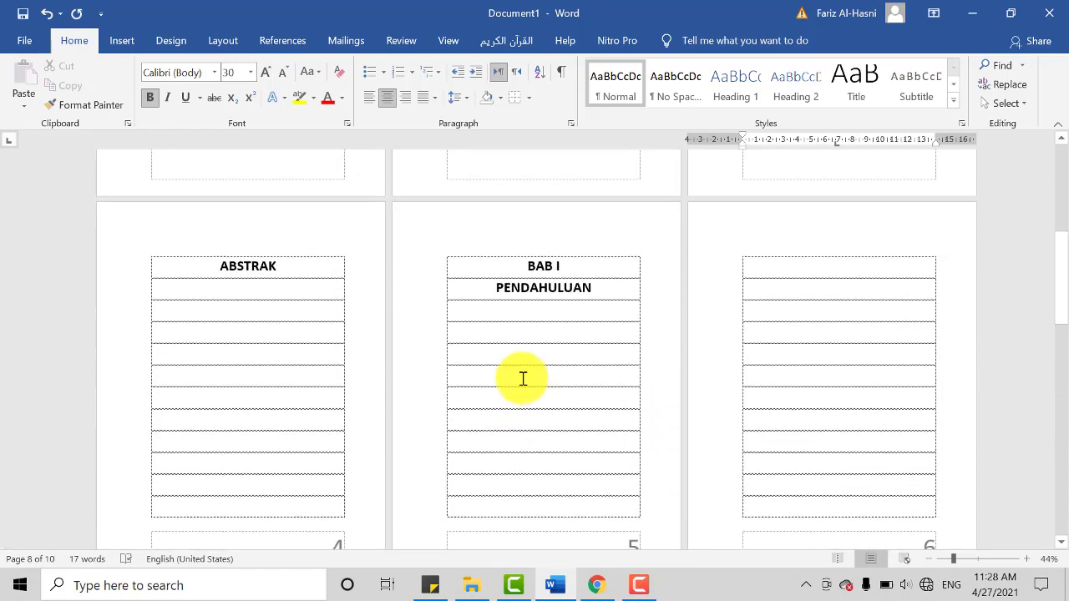
scroll(296, 324, up, 5)
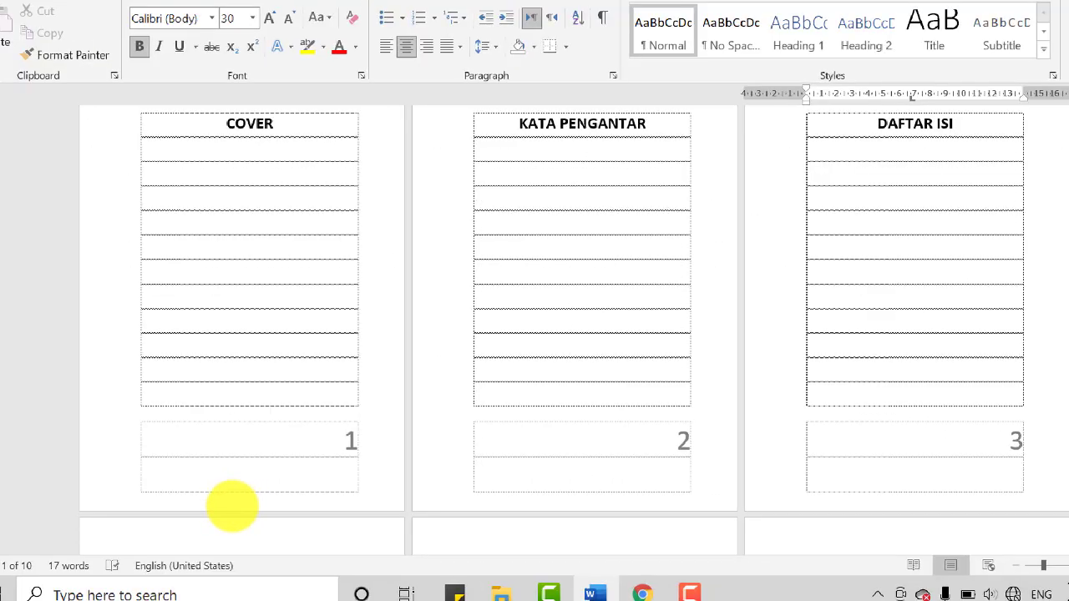
mouse_move(313, 408)
mouse_down()
mouse_move(309, 423)
mouse_move(390, 453)
mouse_move(328, 393)
mouse_up()
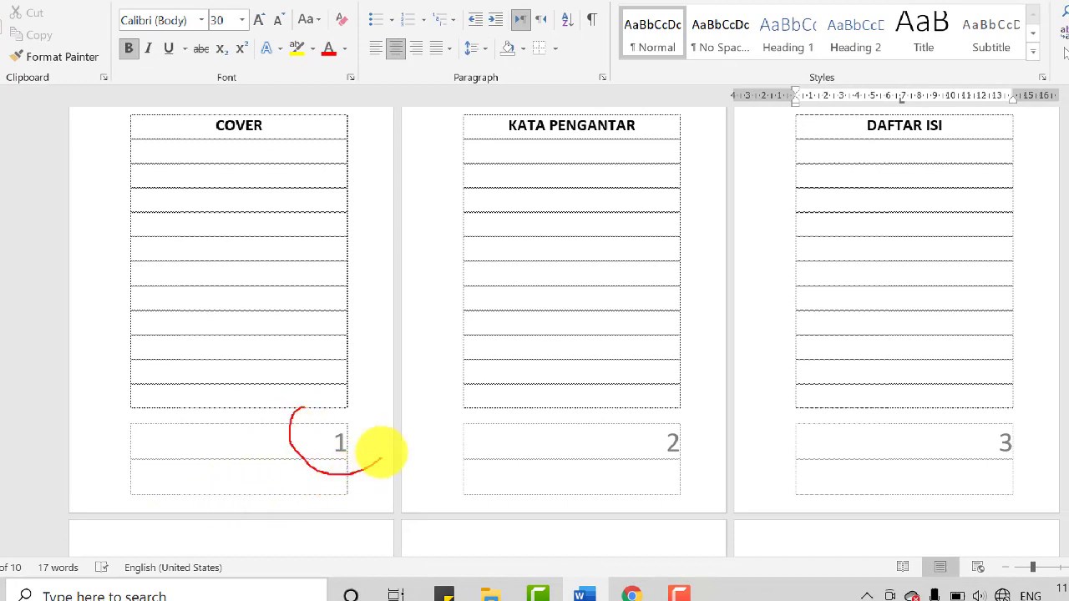
mouse_move(680, 398)
mouse_down()
mouse_move(683, 451)
mouse_move(683, 401)
mouse_up()
mouse_move(1014, 391)
mouse_down()
mouse_move(1036, 413)
mouse_move(984, 418)
mouse_up()
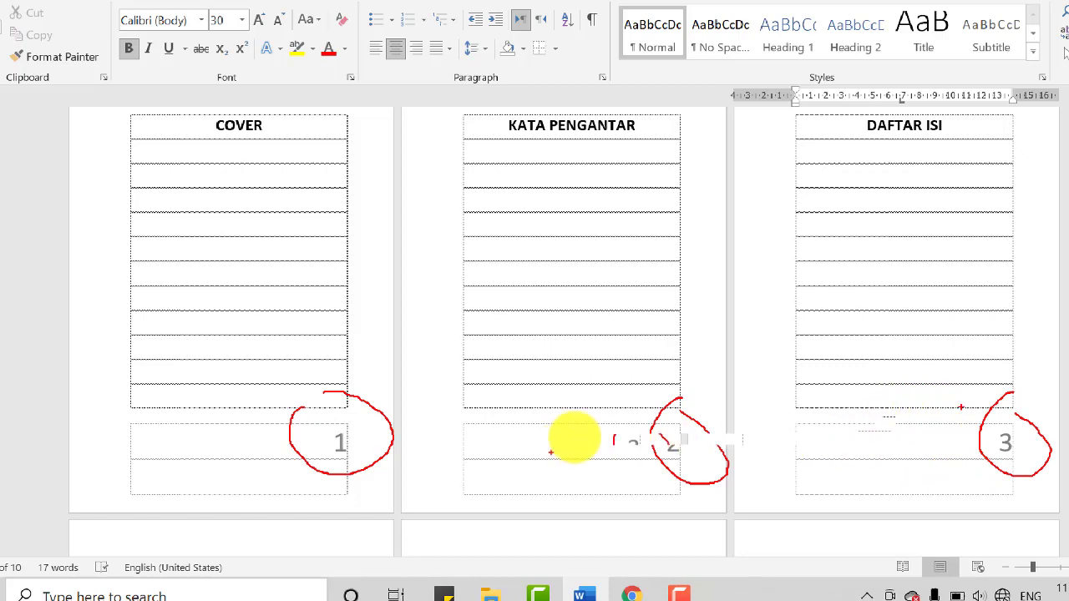
mouse_move(684, 404)
mouse_down()
mouse_move(724, 442)
mouse_move(601, 470)
mouse_move(716, 420)
mouse_move(780, 423)
mouse_up()
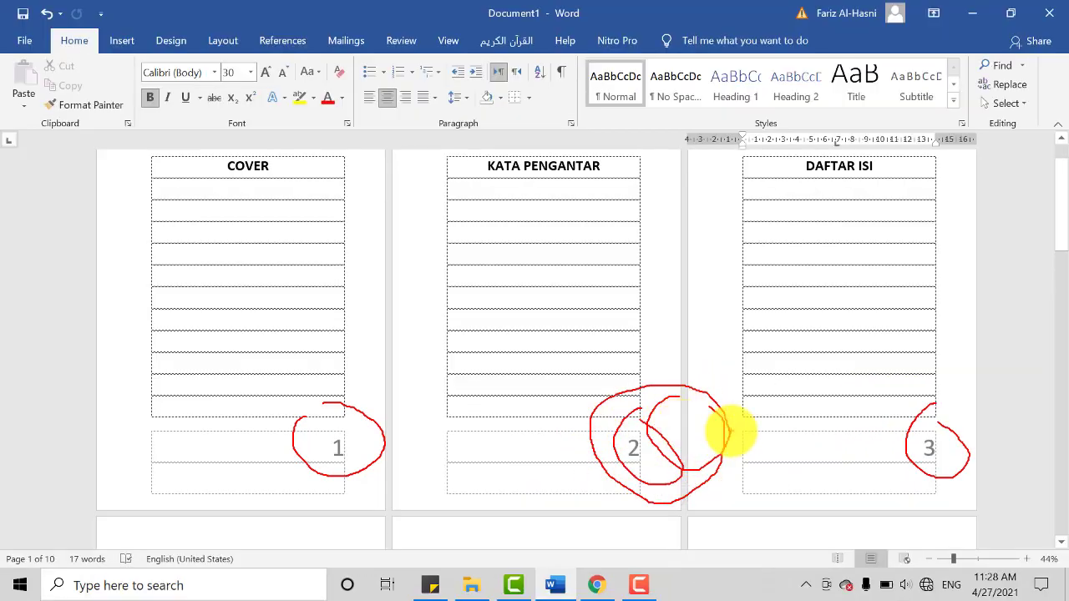
mouse_move(919, 437)
mouse_down()
mouse_move(902, 468)
mouse_move(908, 393)
mouse_up()
mouse_move(350, 443)
mouse_down()
mouse_move(310, 418)
mouse_move(370, 490)
mouse_move(359, 414)
mouse_up()
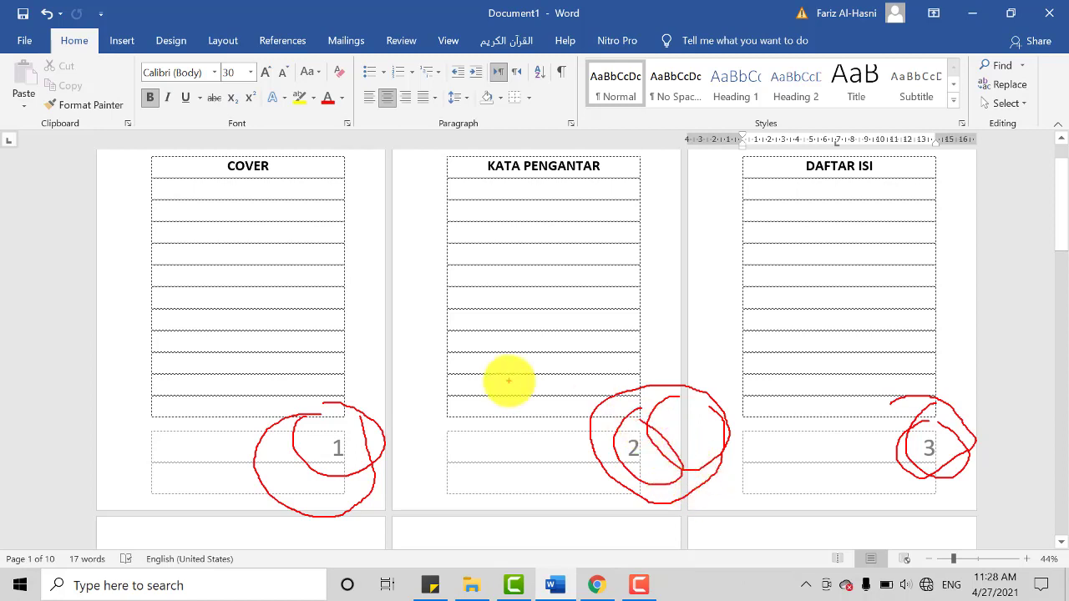
mouse_move(519, 287)
mouse_down()
mouse_move(510, 341)
mouse_move(542, 310)
mouse_move(540, 343)
mouse_up()
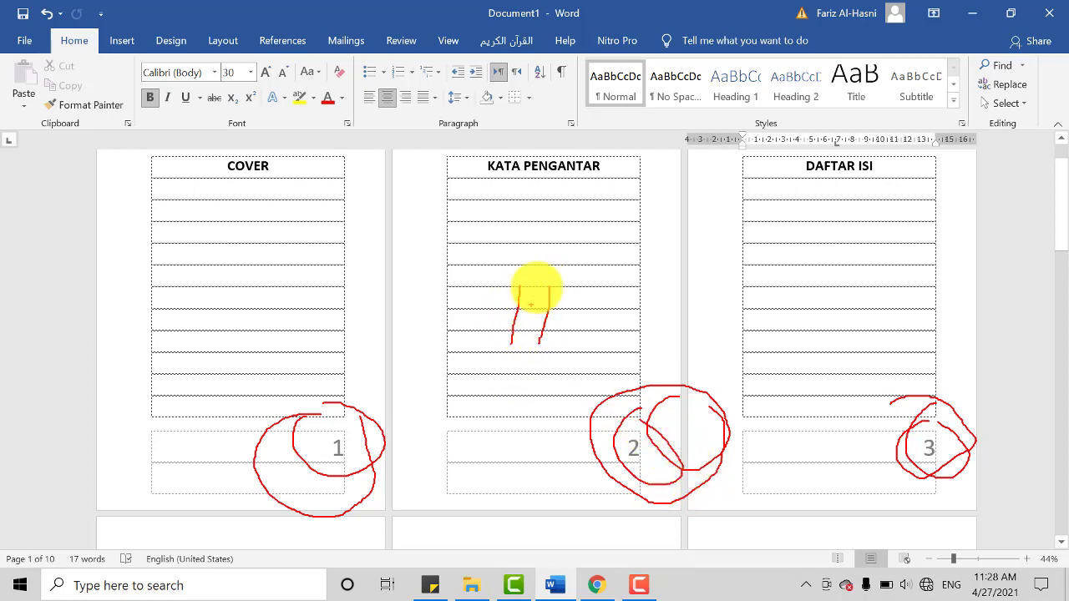
mouse_move(506, 251)
mouse_down()
mouse_move(480, 334)
mouse_move(526, 249)
mouse_up()
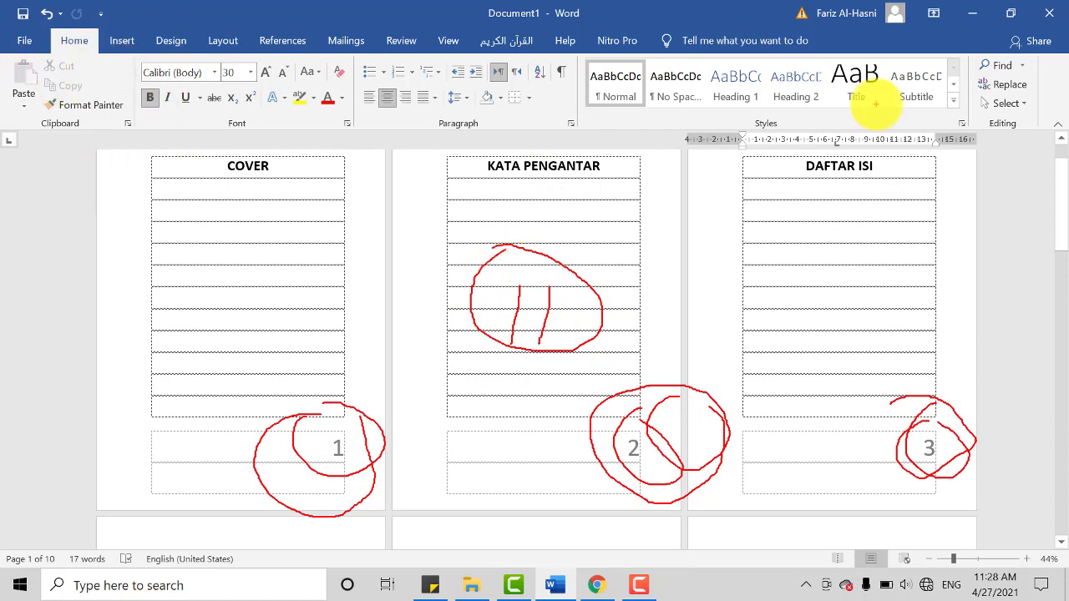
click(590, 329)
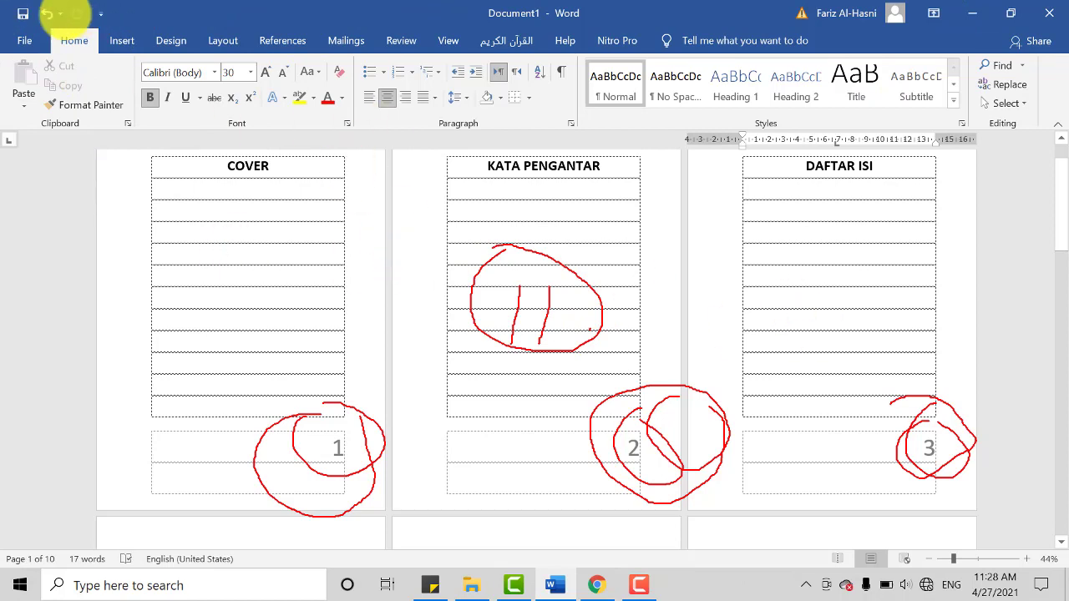
mouse_move(7, 49)
mouse_down()
mouse_move(209, 18)
mouse_move(205, 42)
mouse_move(276, 92)
mouse_move(219, 46)
mouse_move(259, 76)
mouse_move(222, 72)
mouse_move(230, 99)
mouse_move(148, 38)
mouse_move(125, 80)
mouse_move(193, 117)
mouse_move(172, 50)
mouse_up()
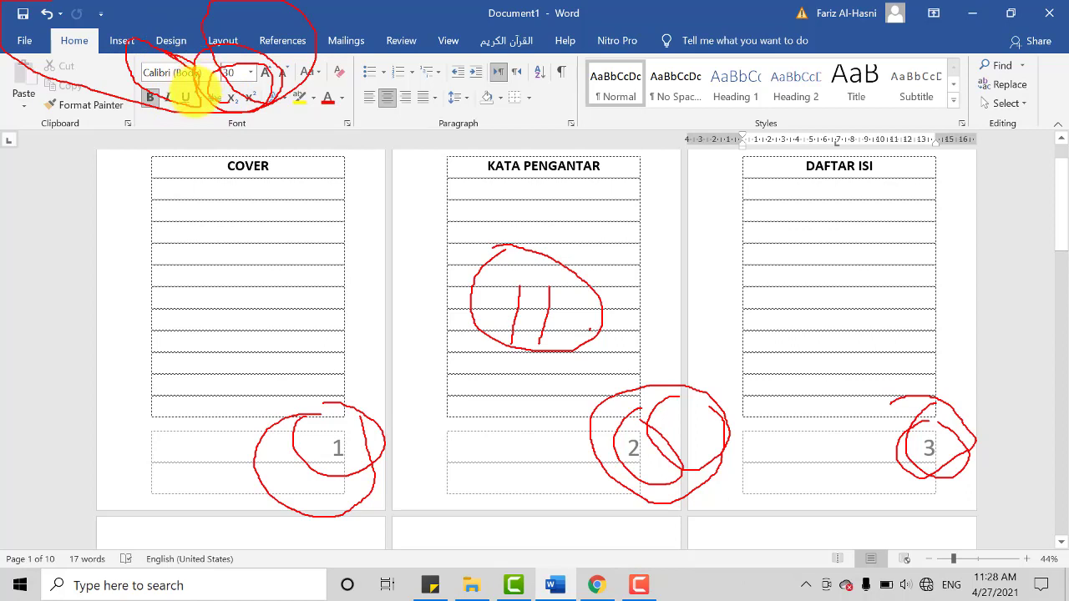
mouse_move(268, 81)
mouse_down()
mouse_move(174, 41)
mouse_move(140, 58)
mouse_move(258, 111)
mouse_move(291, 83)
mouse_move(191, 60)
mouse_up()
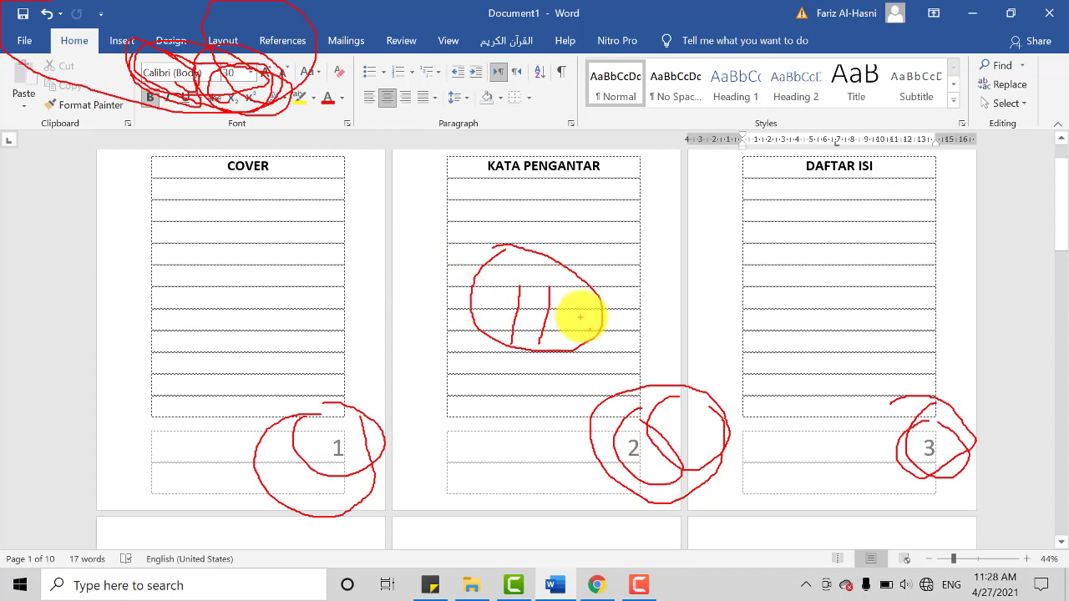
mouse_move(536, 260)
mouse_down()
mouse_move(475, 268)
mouse_move(566, 342)
mouse_move(594, 291)
mouse_move(551, 266)
mouse_up()
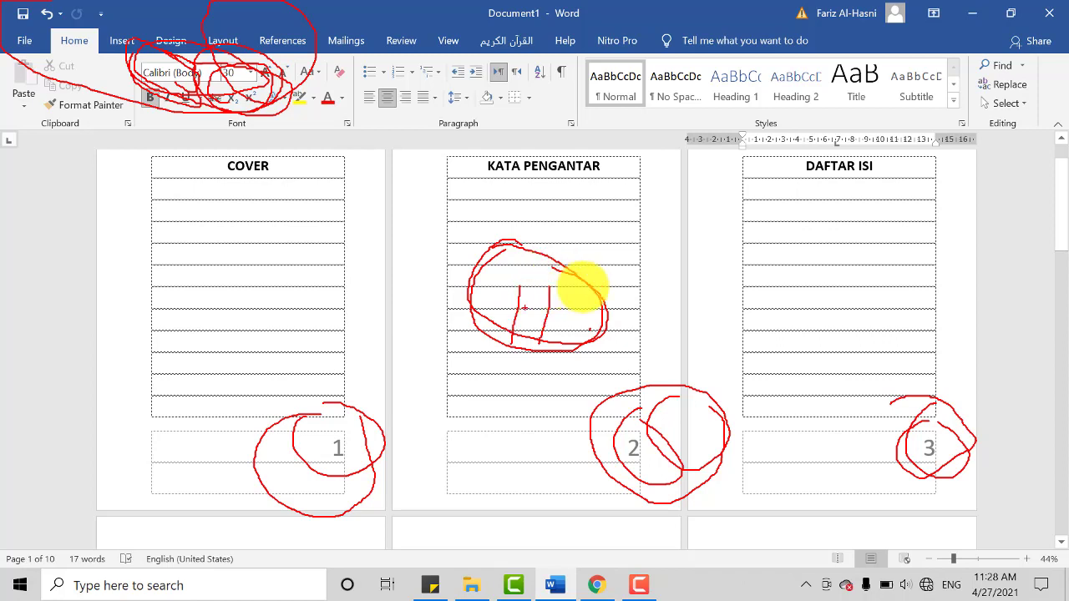
key(Escape)
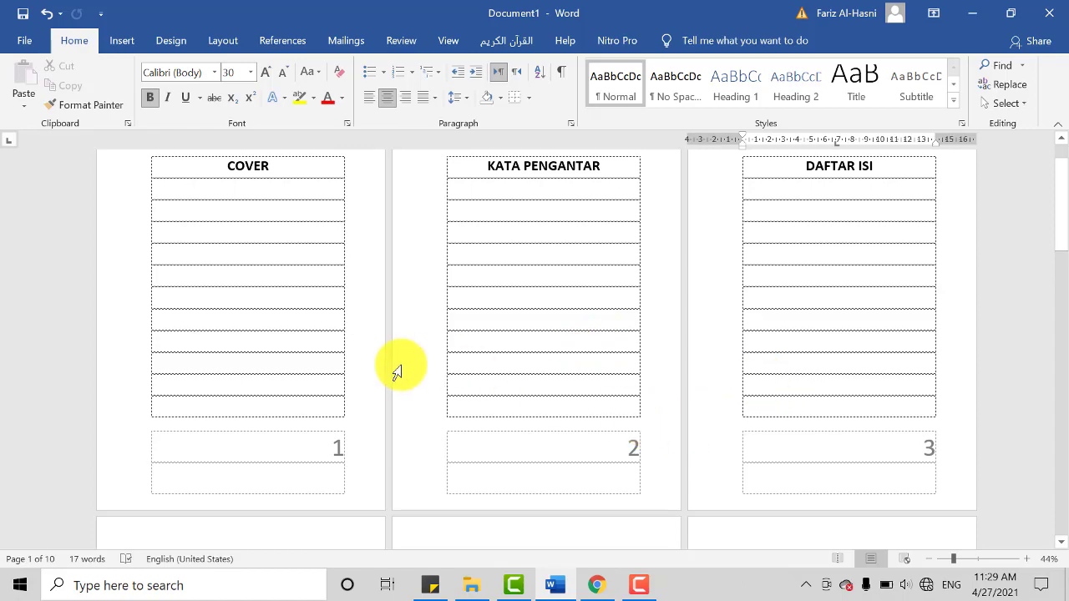
Step: Open the footer of the KATA PENGANTAR page for editing and select its page number
scroll(582, 432, down, 4)
scroll(601, 456, up, 2)
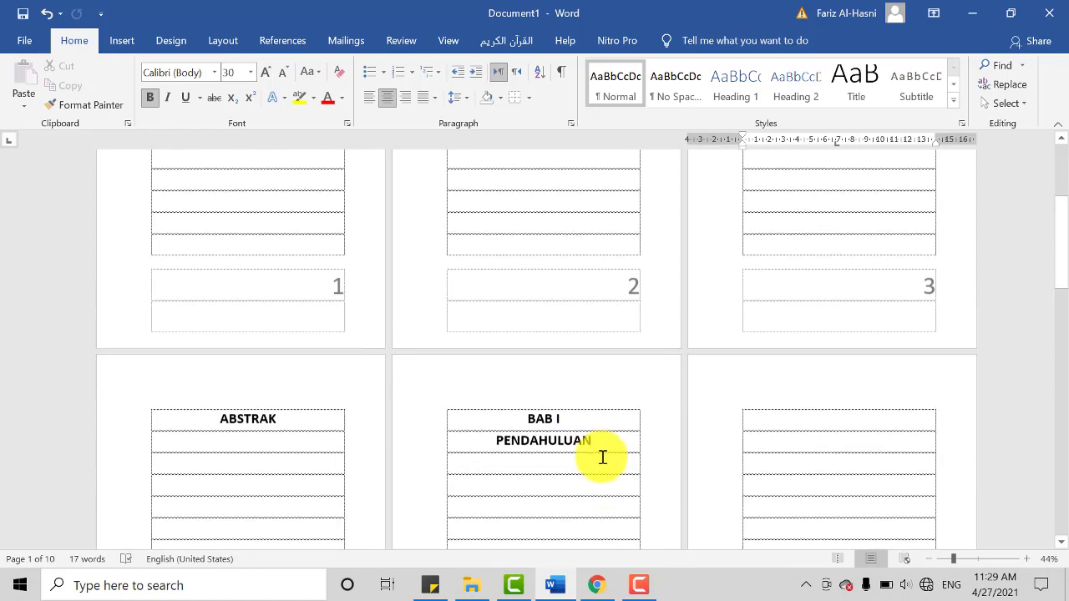
scroll(598, 470, up, 1)
scroll(592, 477, down, 1)
scroll(587, 475, up, 3)
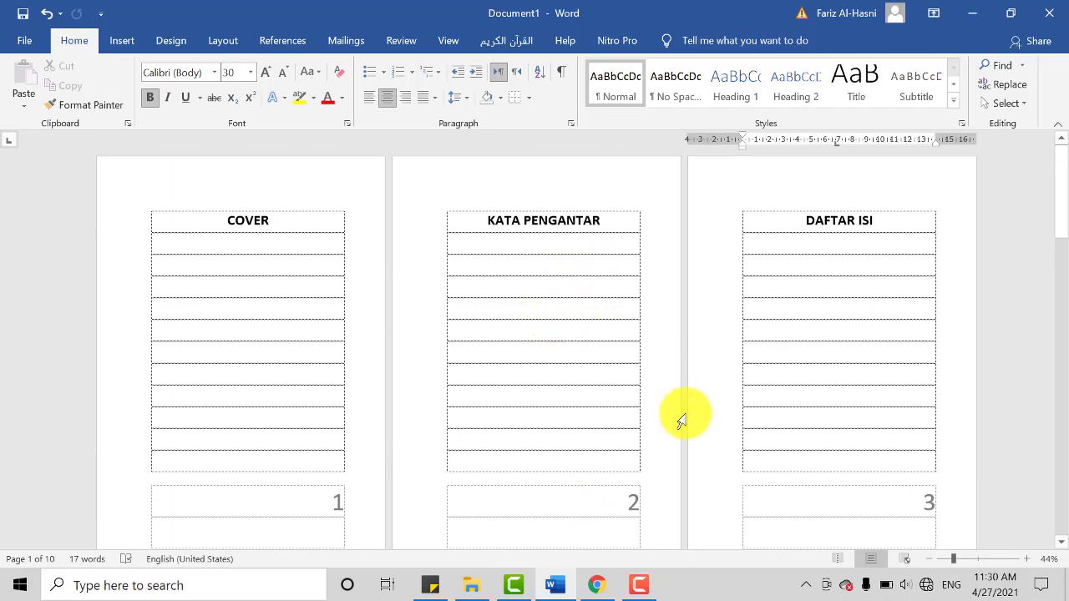
scroll(643, 426, down, 1)
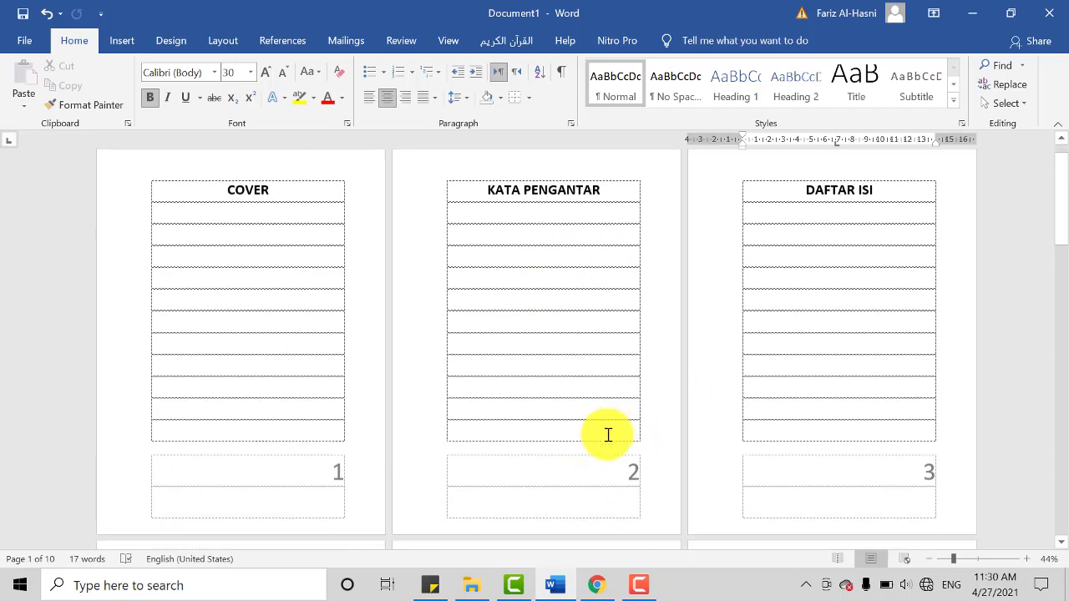
click(633, 481)
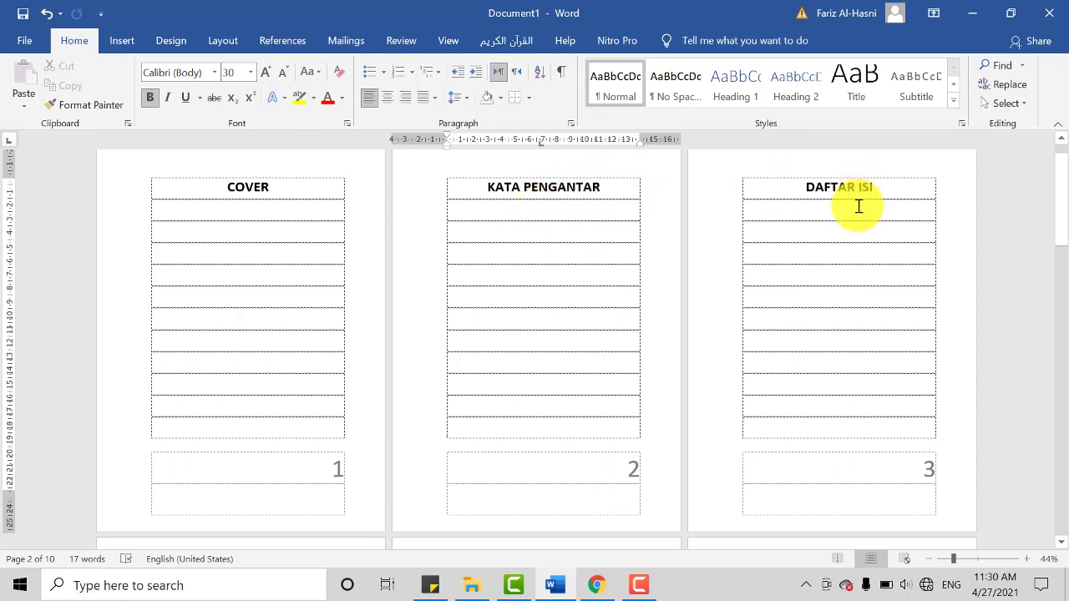
double_click(634, 474)
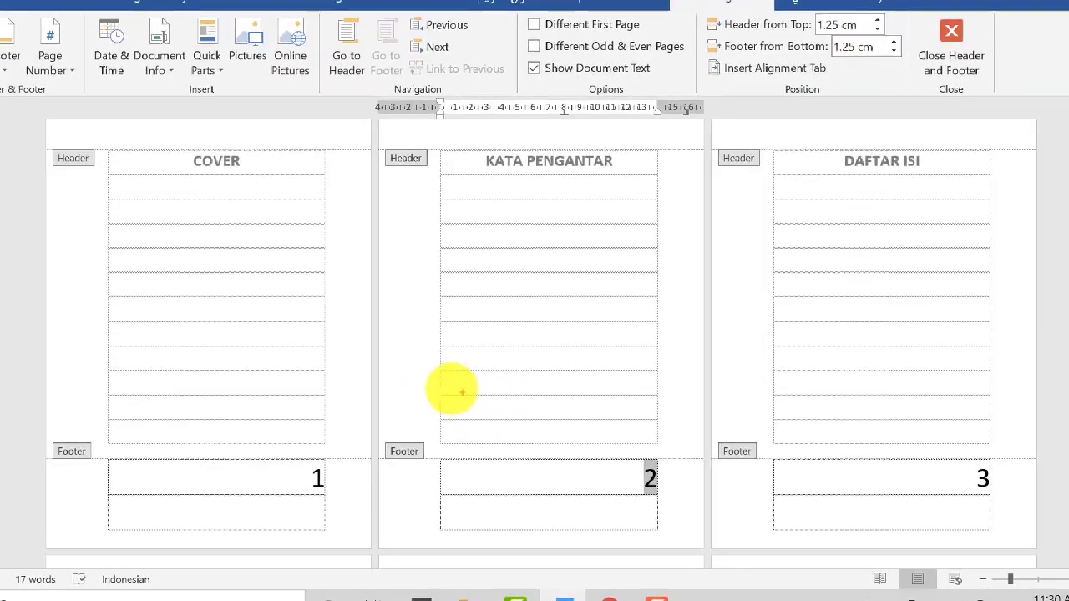
mouse_move(416, 389)
mouse_down()
mouse_move(375, 429)
mouse_move(436, 425)
mouse_up()
mouse_move(740, 427)
mouse_down()
mouse_move(710, 496)
mouse_move(783, 436)
mouse_up()
mouse_move(59, 420)
mouse_down()
mouse_move(146, 476)
mouse_move(106, 410)
mouse_up()
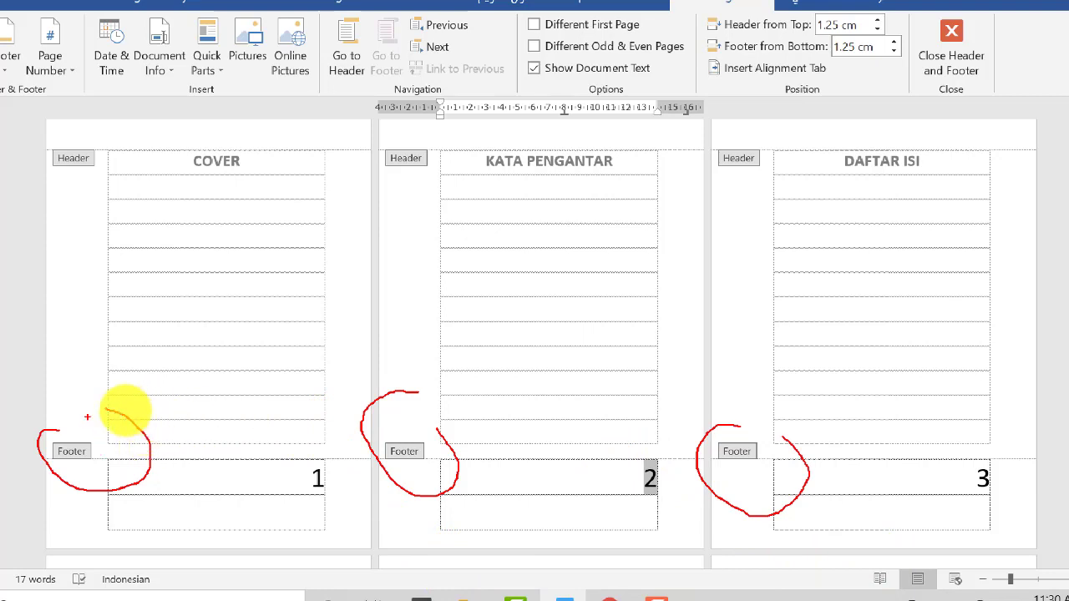
mouse_move(4, 448)
mouse_down()
mouse_move(114, 504)
mouse_move(141, 428)
mouse_move(17, 444)
mouse_up()
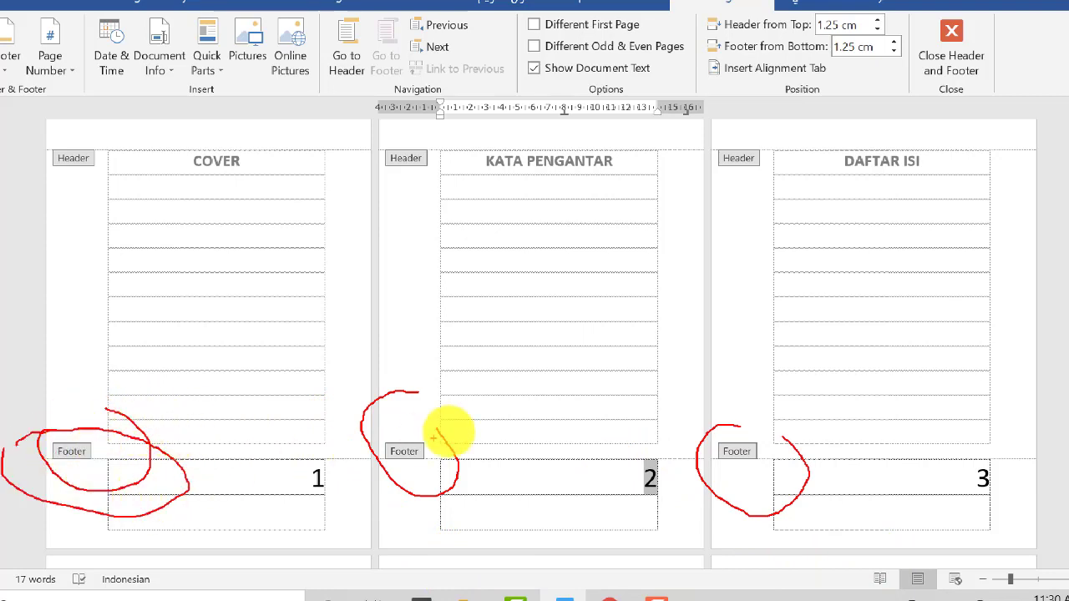
mouse_move(424, 412)
mouse_down()
mouse_move(381, 425)
mouse_move(462, 467)
mouse_move(432, 414)
mouse_move(401, 412)
mouse_up()
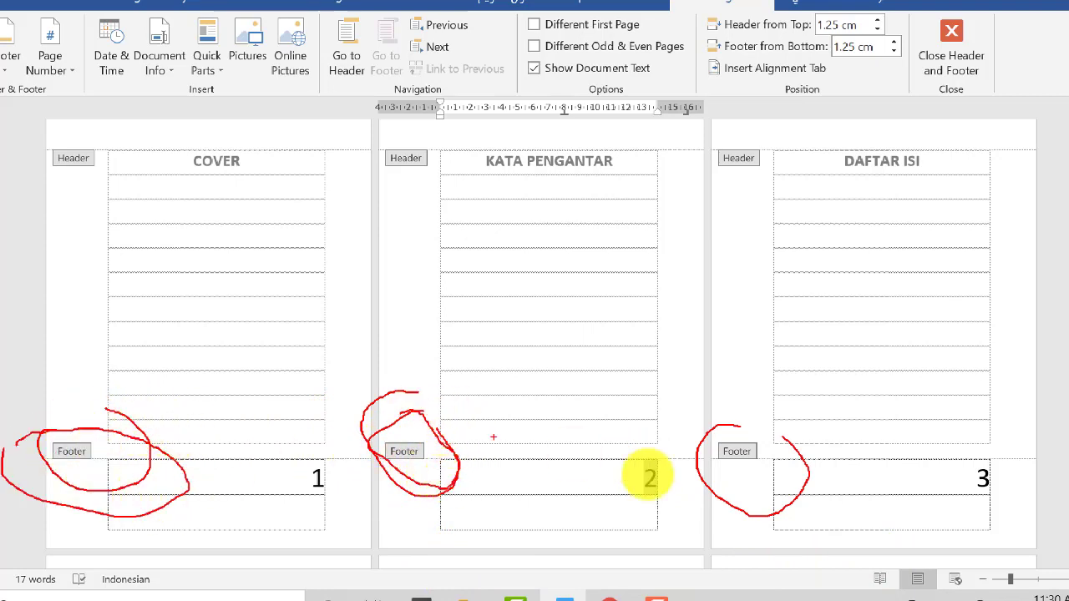
mouse_move(765, 422)
mouse_down()
mouse_move(661, 453)
mouse_move(740, 449)
mouse_move(742, 410)
mouse_up()
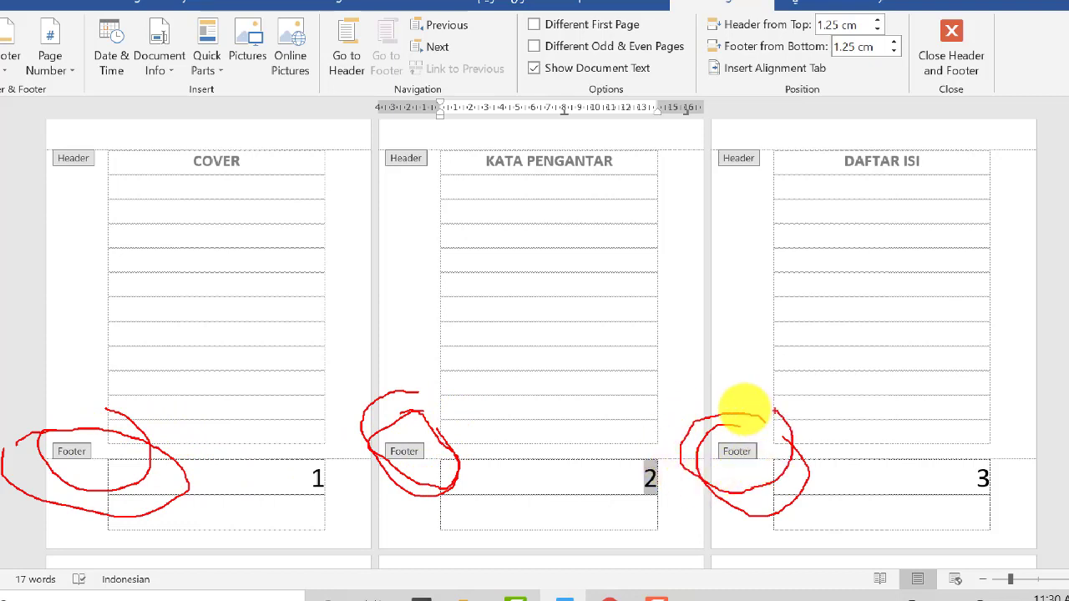
mouse_move(632, 458)
mouse_down()
mouse_move(659, 501)
mouse_move(620, 432)
mouse_move(659, 496)
mouse_move(591, 480)
mouse_up()
mouse_move(534, 434)
mouse_down()
mouse_move(544, 420)
mouse_move(613, 451)
mouse_move(626, 390)
mouse_move(671, 370)
mouse_move(694, 389)
mouse_move(692, 405)
mouse_move(782, 405)
mouse_up()
mouse_move(867, 346)
mouse_down()
mouse_move(830, 382)
mouse_move(888, 379)
mouse_up()
mouse_move(920, 321)
mouse_down()
mouse_move(944, 364)
mouse_move(927, 353)
mouse_move(967, 323)
mouse_move(976, 299)
mouse_move(1040, 291)
mouse_up()
drag(1033, 250, 1041, 266)
click(1026, 238)
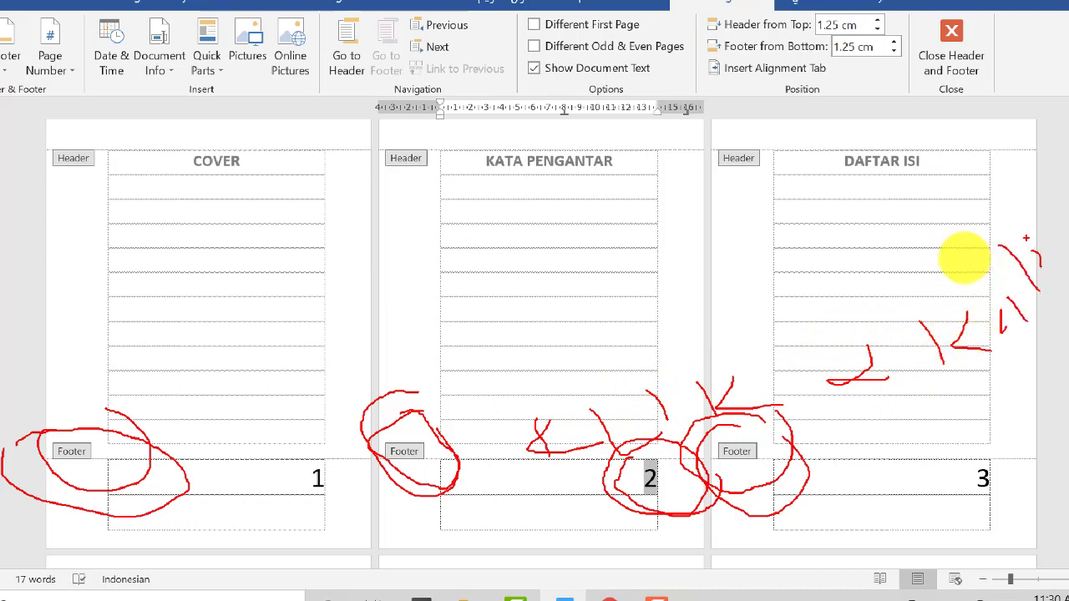
click(643, 479)
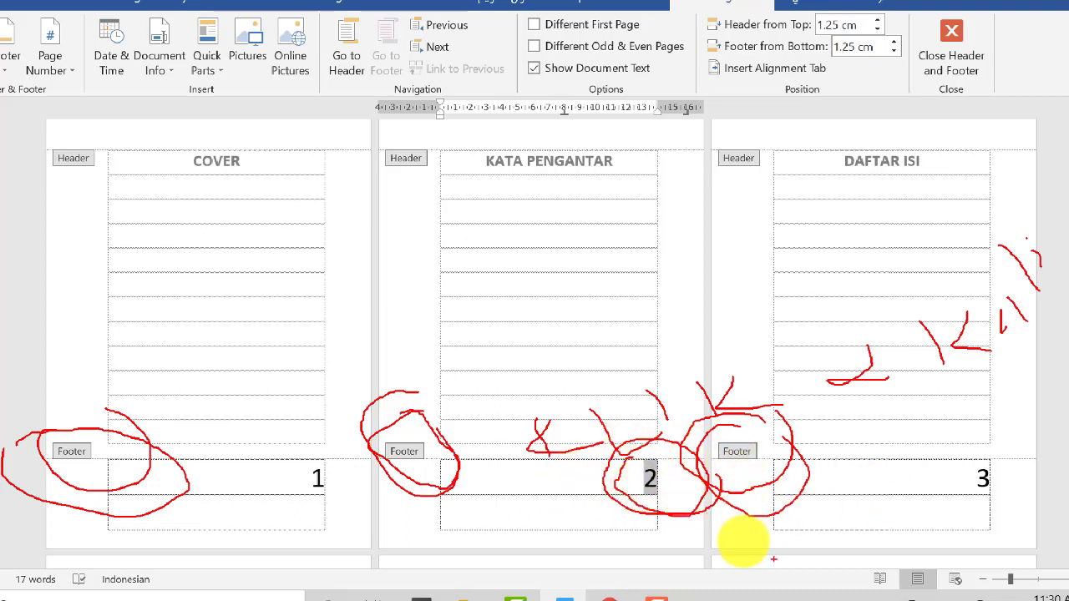
key(Escape)
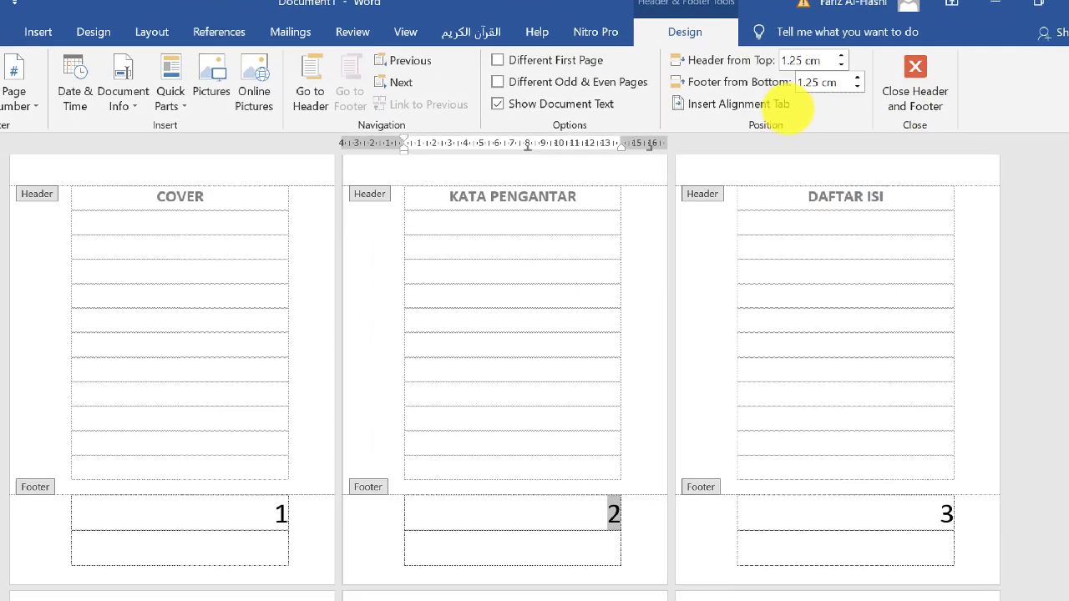
mouse_move(662, 7)
mouse_down()
mouse_move(633, 59)
mouse_move(694, 60)
mouse_move(712, 25)
mouse_move(635, 21)
mouse_up()
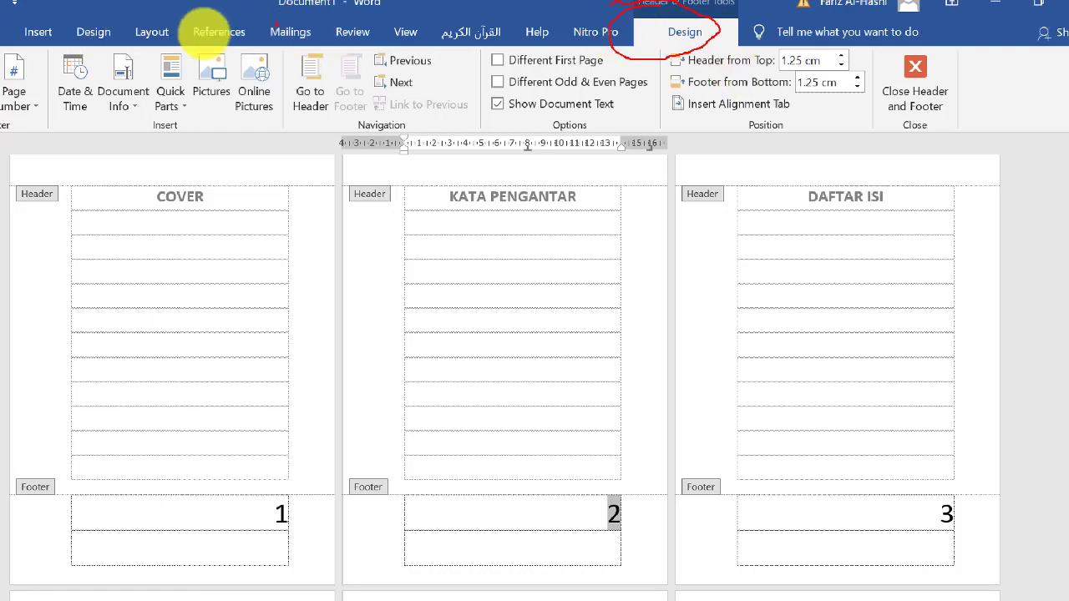
mouse_move(90, 32)
mouse_down()
mouse_move(89, 67)
mouse_move(139, 134)
mouse_move(127, 53)
mouse_move(88, 69)
mouse_move(93, 160)
mouse_move(138, 98)
mouse_move(97, 45)
mouse_move(94, 91)
mouse_up()
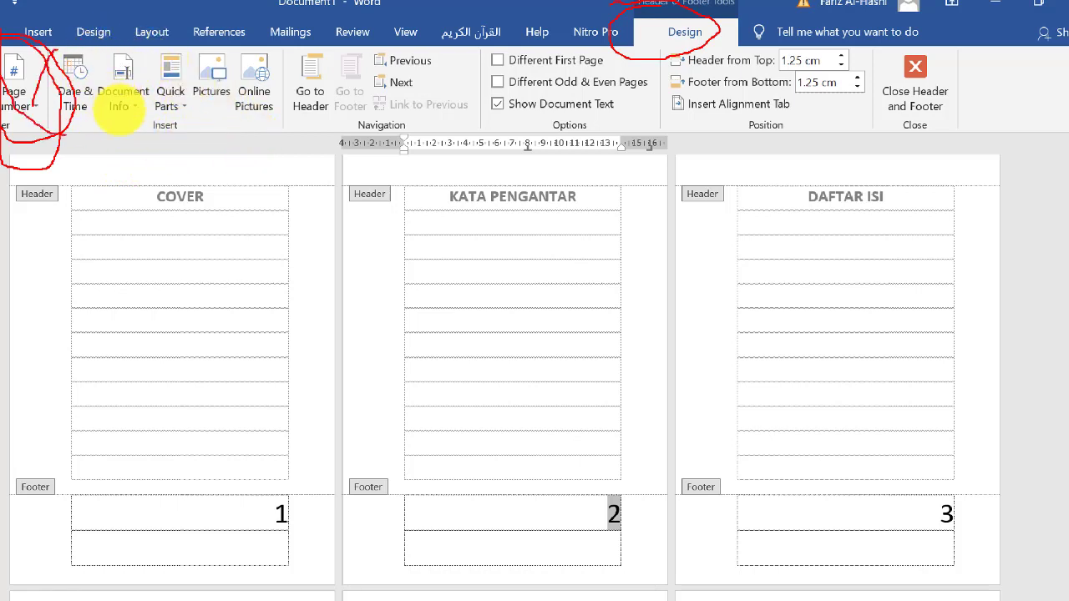
drag(60, 134, 384, 143)
mouse_move(478, 144)
mouse_down()
mouse_move(877, 163)
mouse_move(961, 84)
mouse_move(673, 60)
mouse_up()
mouse_move(483, 60)
mouse_down()
mouse_move(176, 20)
mouse_move(148, 34)
mouse_move(139, 78)
mouse_move(434, 129)
mouse_up()
mouse_move(919, 115)
mouse_down()
mouse_move(878, 65)
mouse_move(310, 79)
mouse_move(146, 67)
mouse_up()
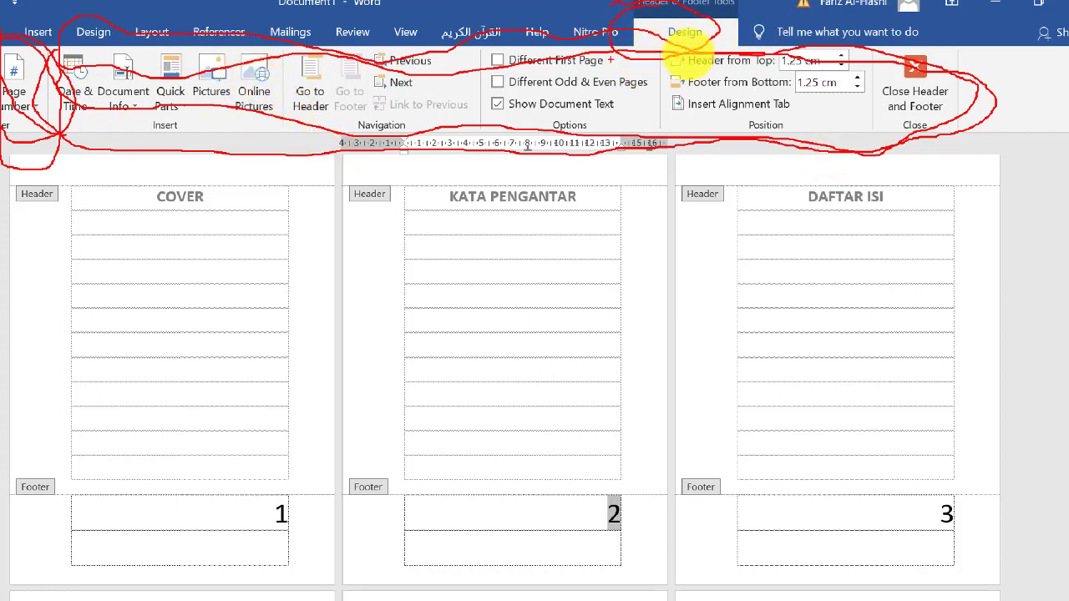
mouse_move(625, 463)
mouse_down()
mouse_move(587, 437)
mouse_move(683, 465)
mouse_up()
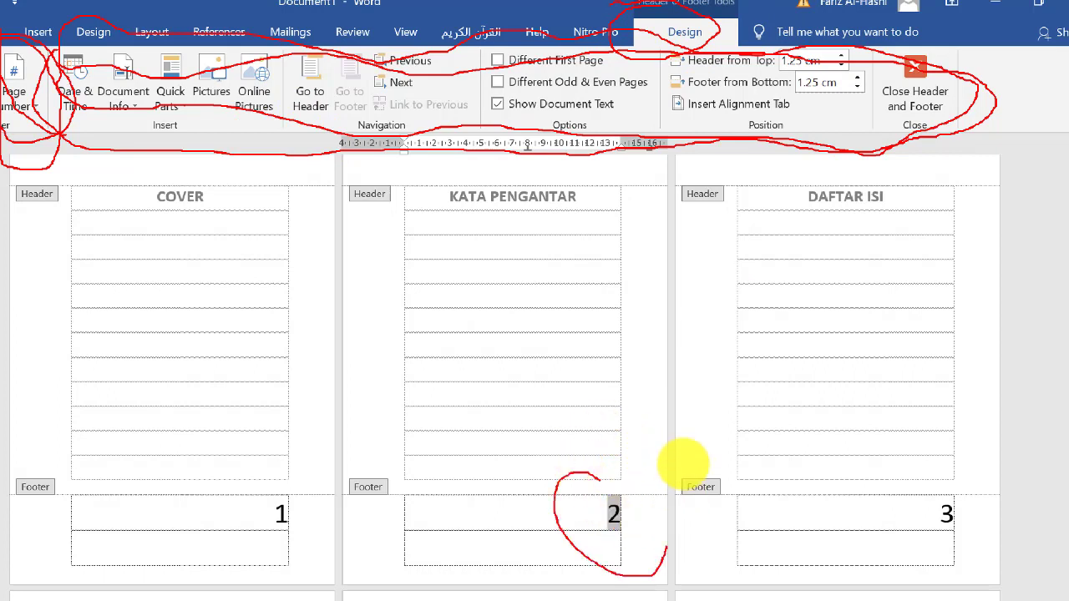
mouse_move(651, 152)
mouse_down()
mouse_move(628, 386)
mouse_move(609, 435)
mouse_up()
mouse_move(590, 200)
mouse_down()
mouse_move(664, 120)
mouse_move(708, 272)
mouse_up()
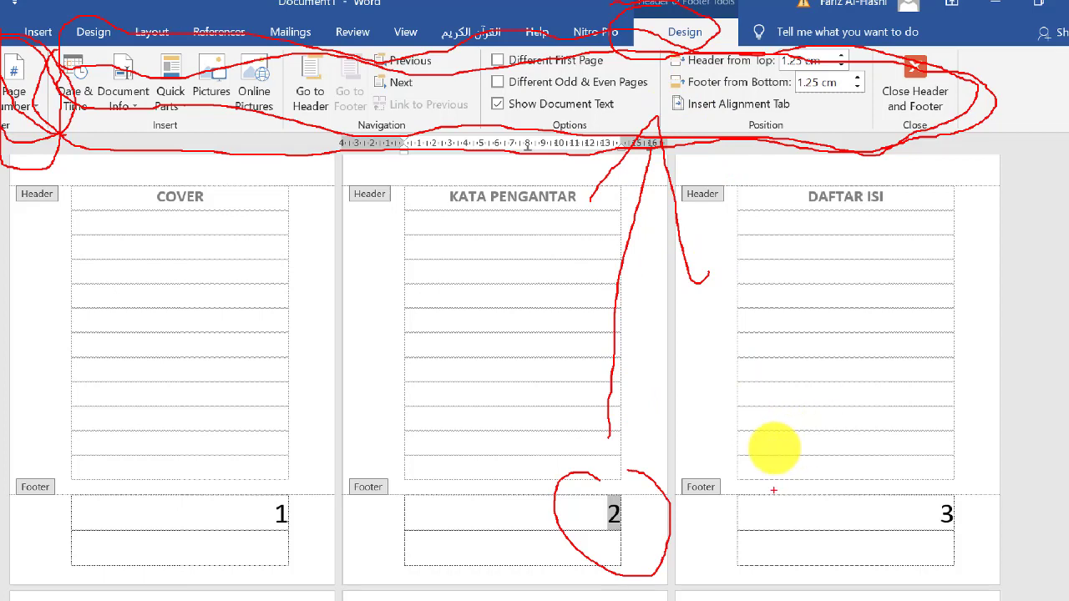
key(Escape)
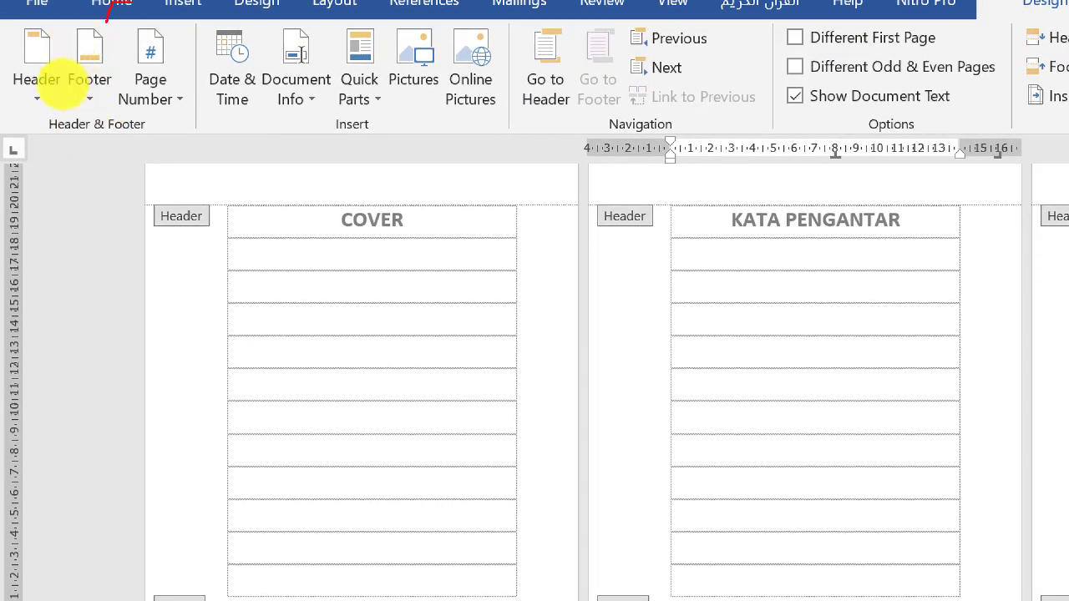
mouse_move(89, 134)
mouse_down()
mouse_move(107, 36)
mouse_move(48, 43)
mouse_move(91, 148)
mouse_move(113, 57)
mouse_up()
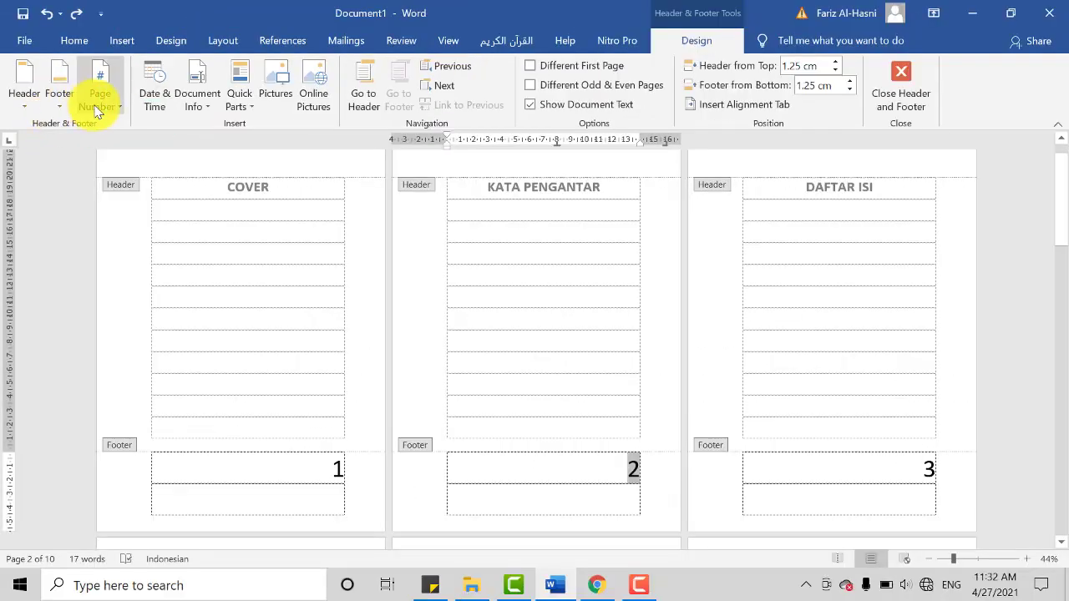
Step: Set the number format of the footer page numbers to lowercase Roman numerals (i, ii, iii, ...), continuing from the previous section
click(147, 96)
mouse_move(151, 184)
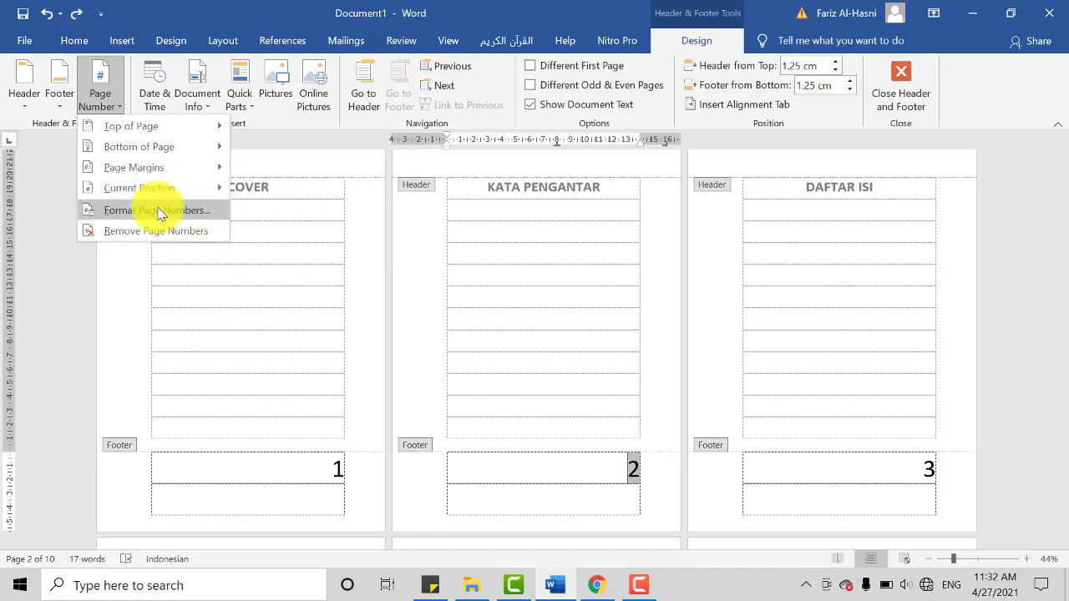
click(159, 211)
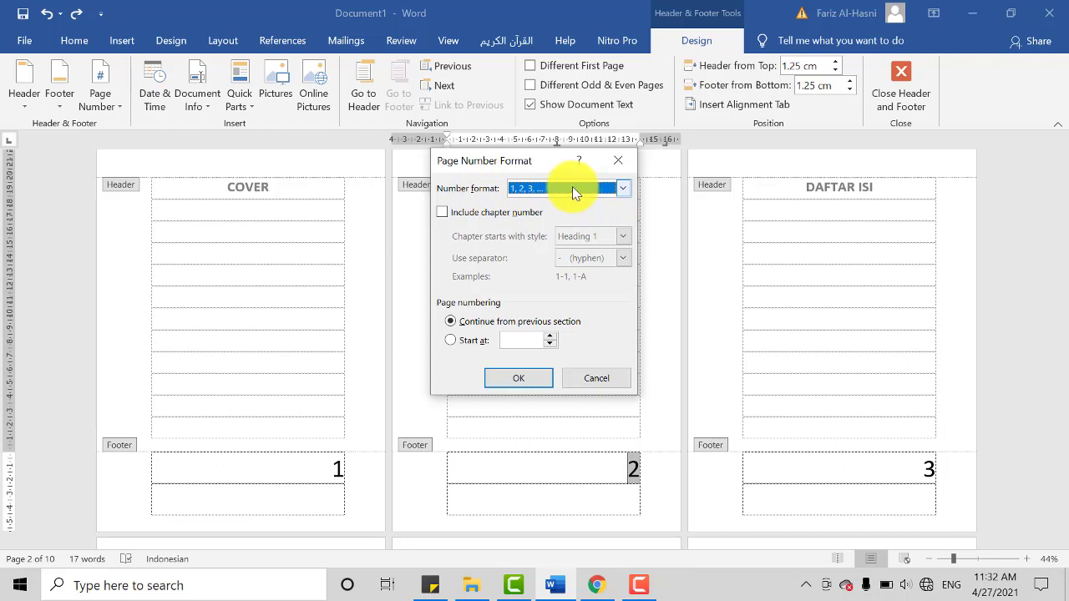
click(572, 188)
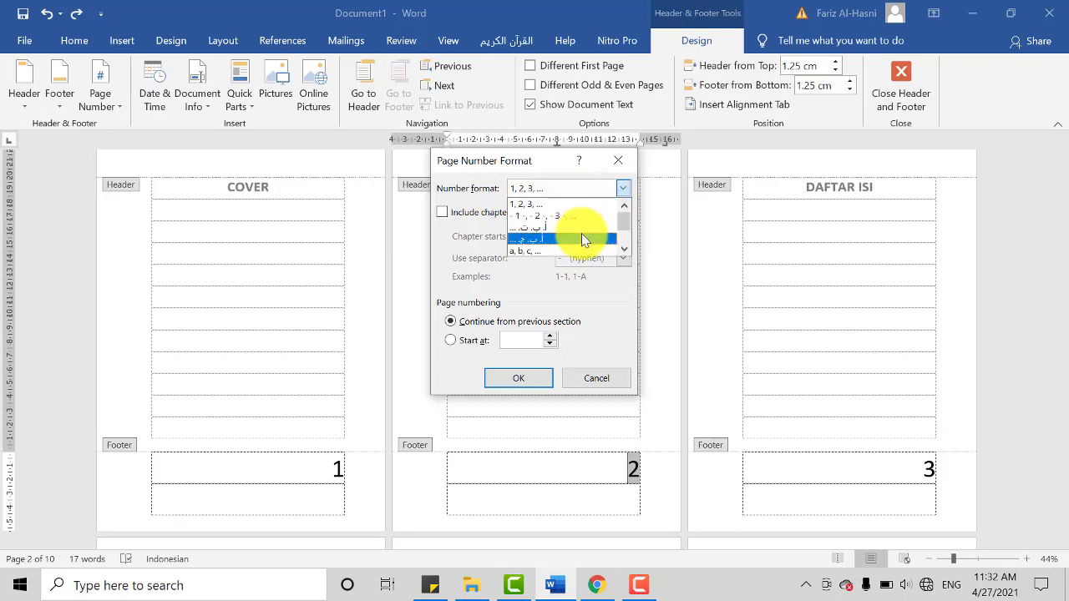
scroll(572, 236, down, 1)
scroll(572, 236, down, 1)
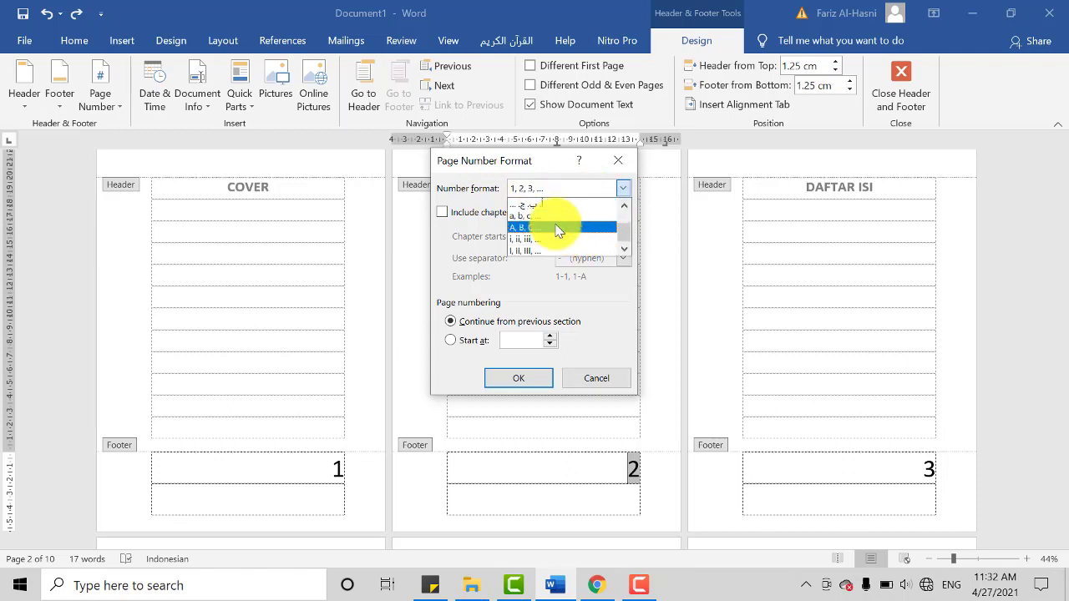
scroll(558, 230, up, 1)
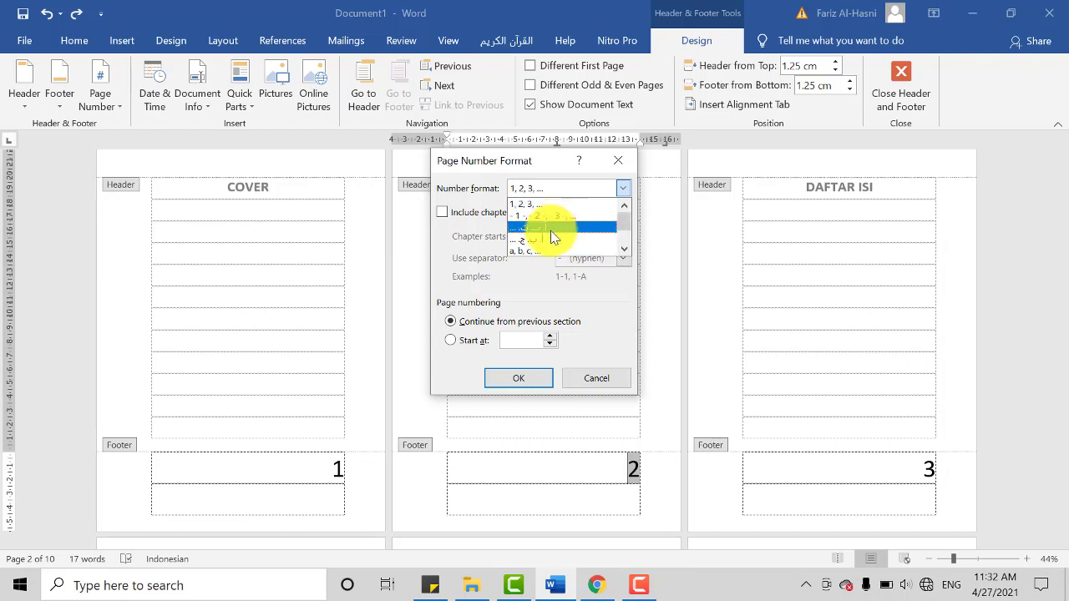
scroll(550, 237, down, 1)
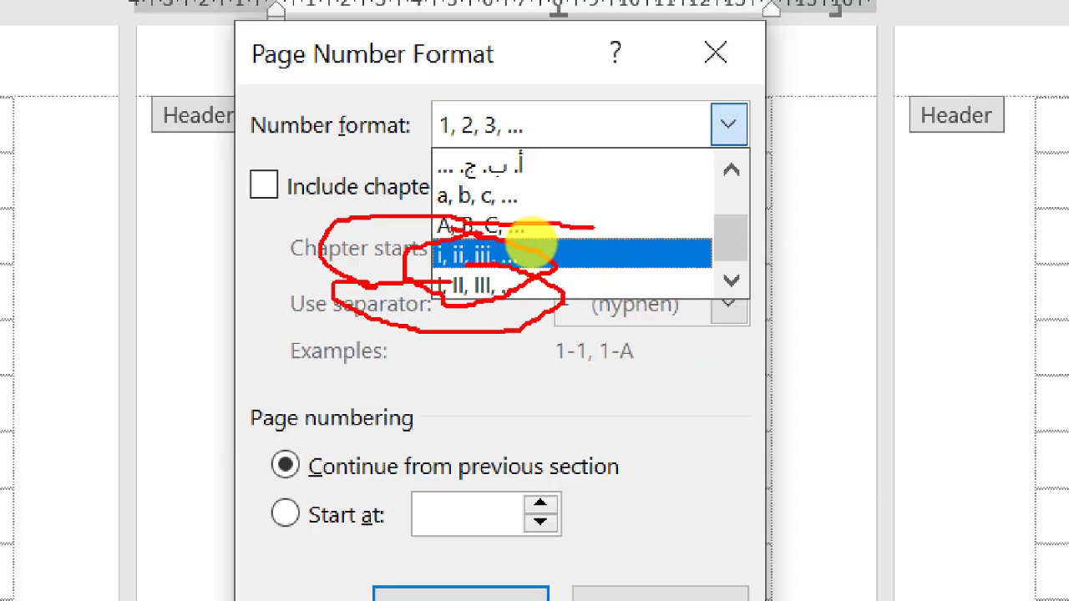
click(531, 251)
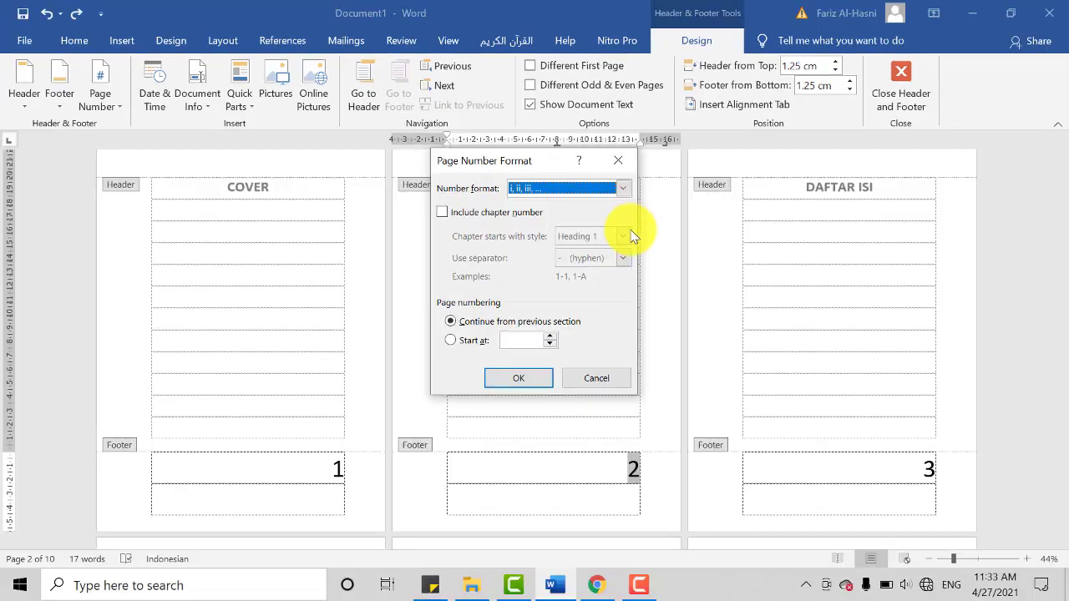
click(562, 198)
click(537, 237)
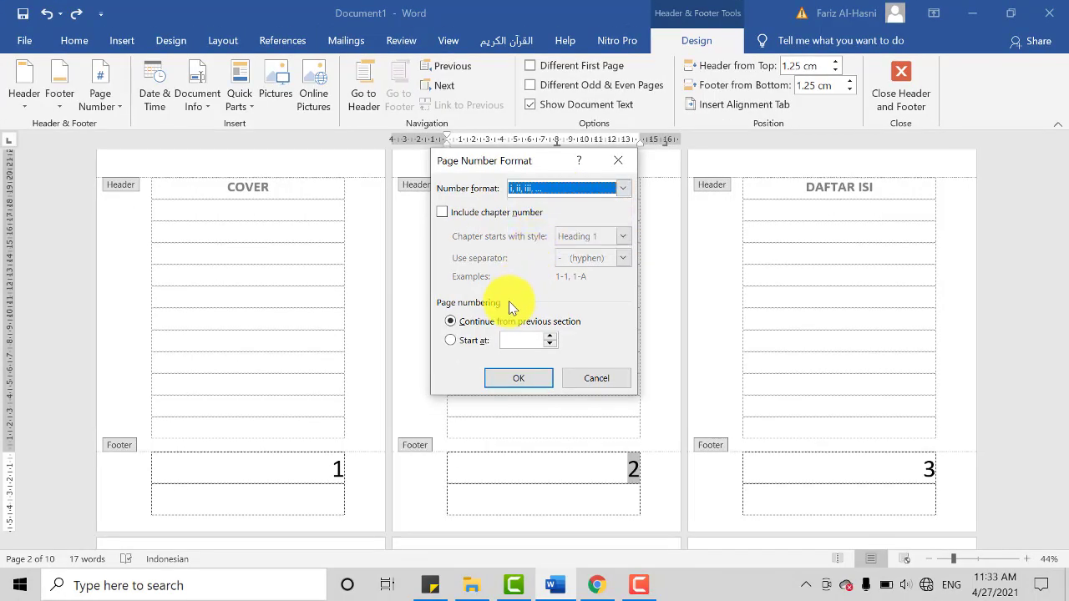
click(541, 380)
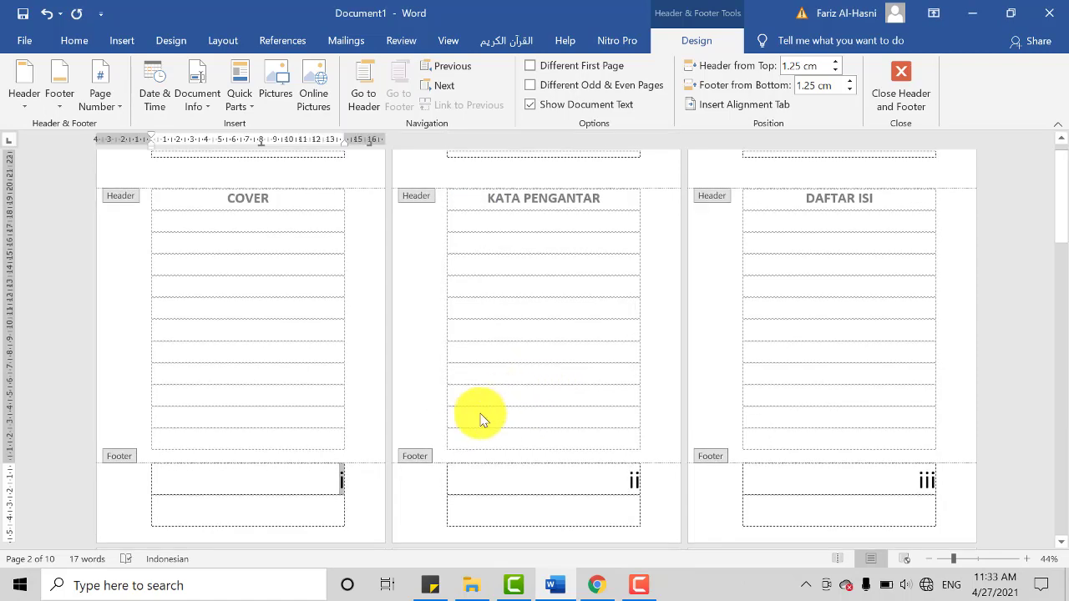
Step: Check the page numbers in the footers from the COVER page through the BAB I and BAB II pages
scroll(579, 510, down, 5)
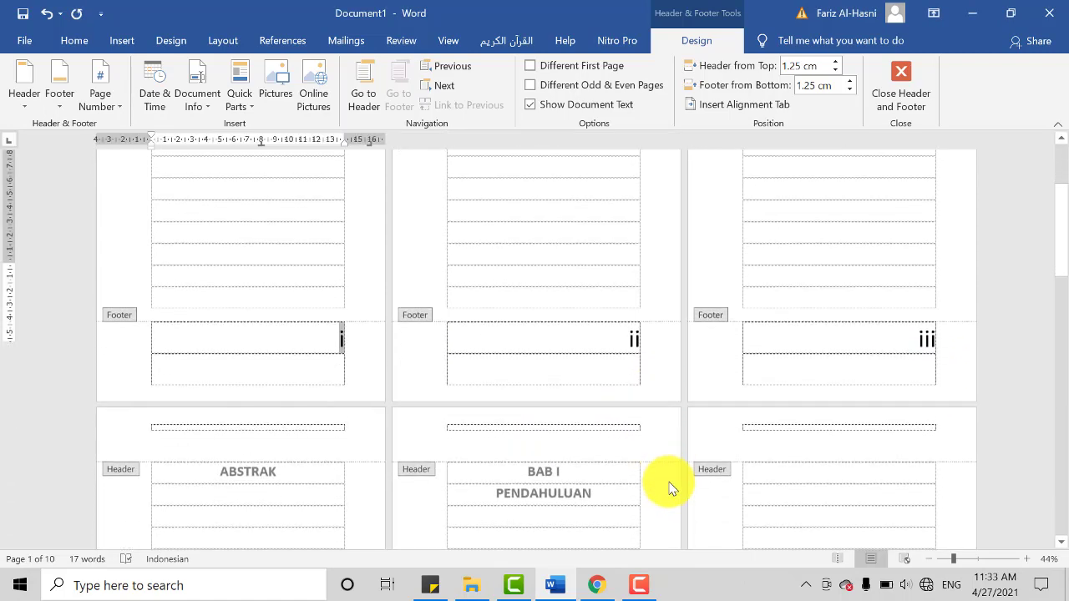
scroll(676, 468, down, 5)
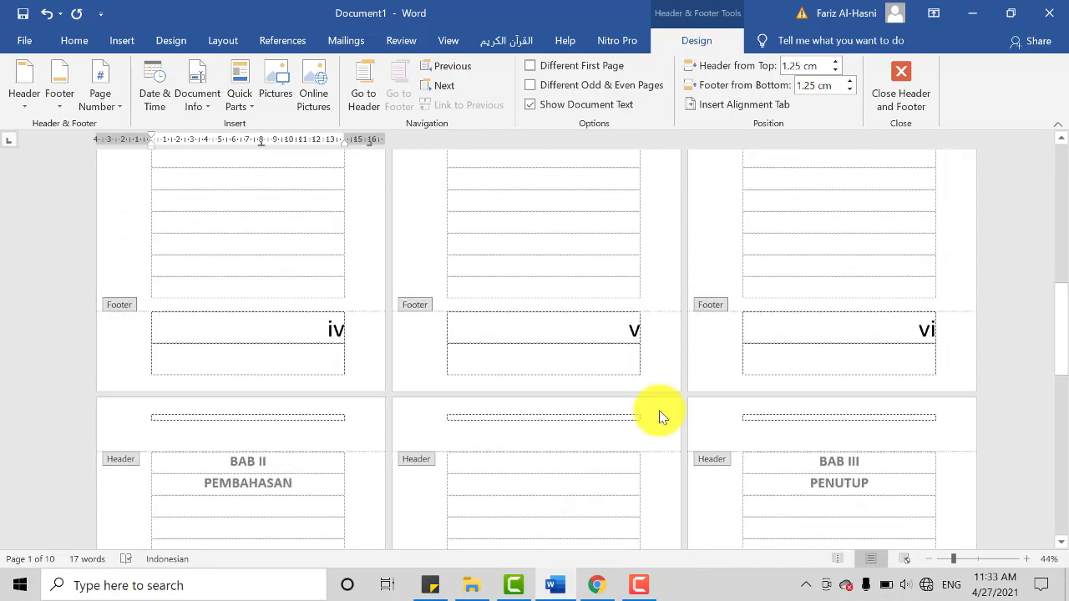
drag(1061, 387, 1058, 227)
scroll(1058, 239, up, 4)
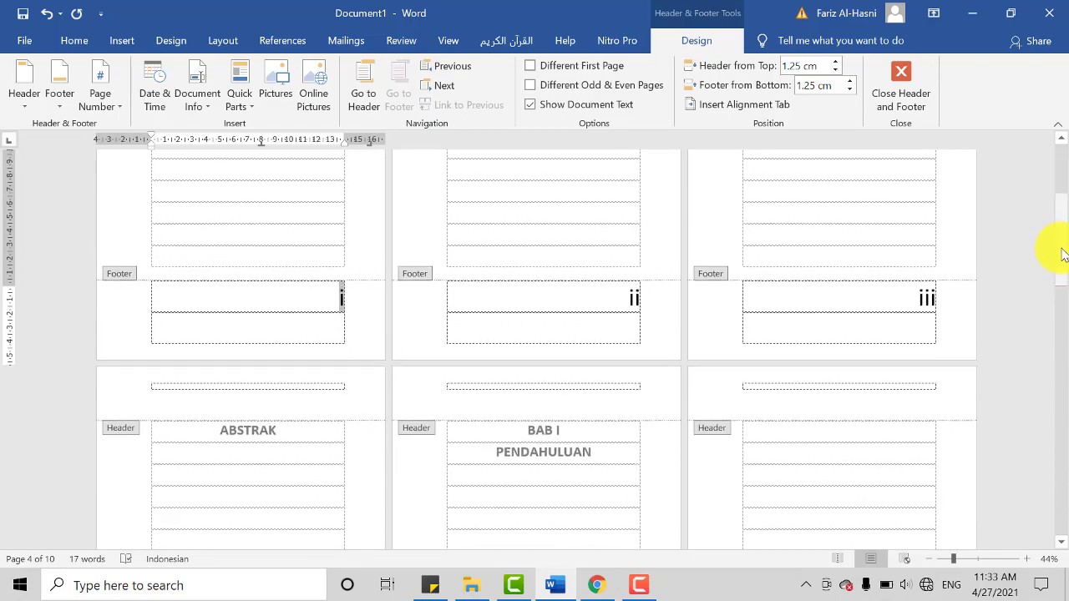
scroll(630, 309, down, 3)
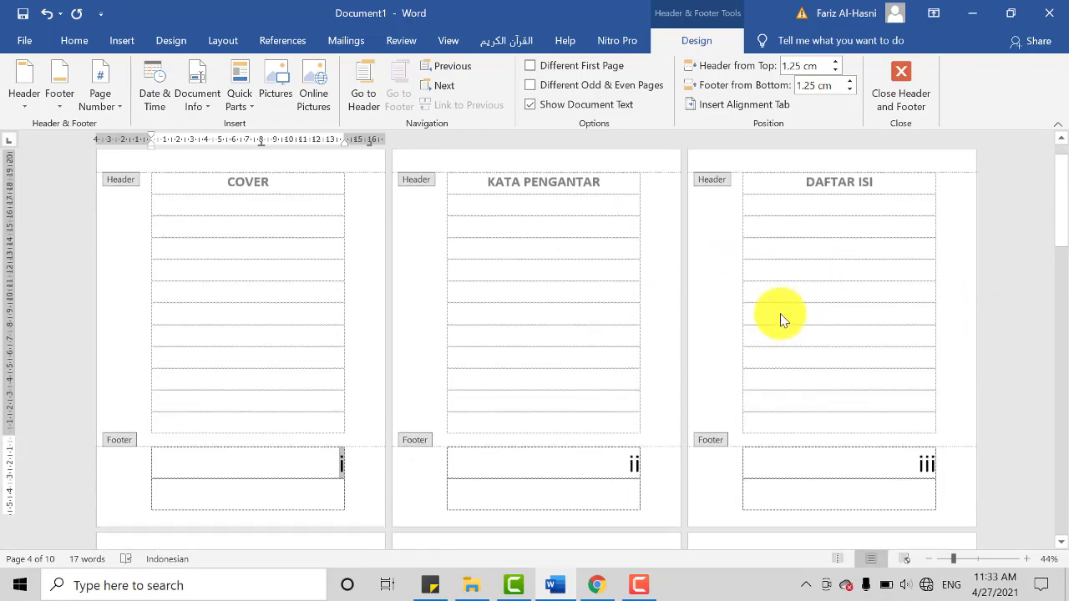
scroll(281, 430, down, 3)
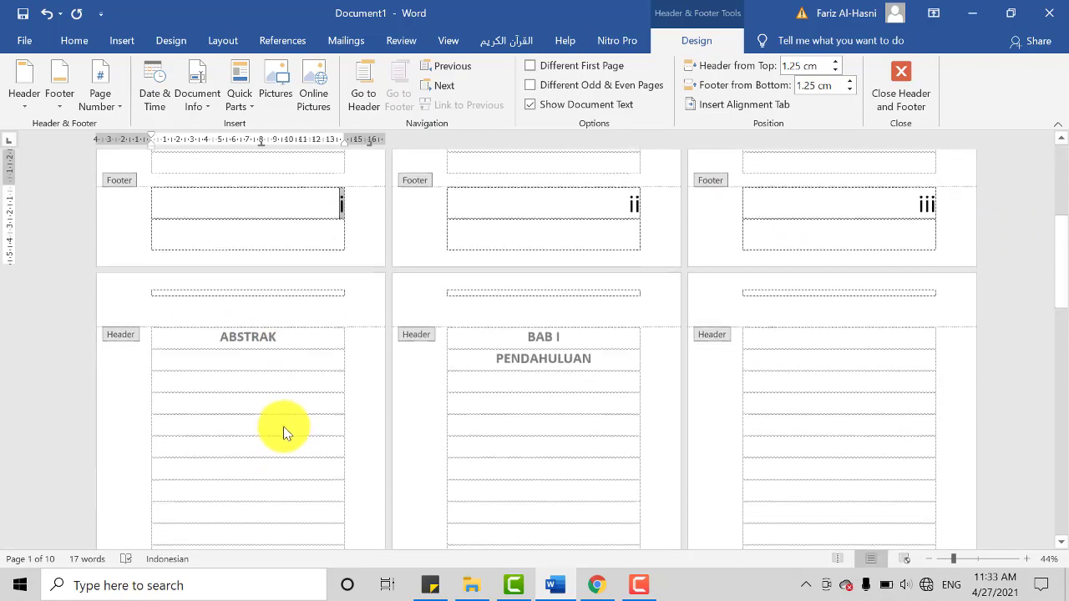
scroll(334, 427, down, 3)
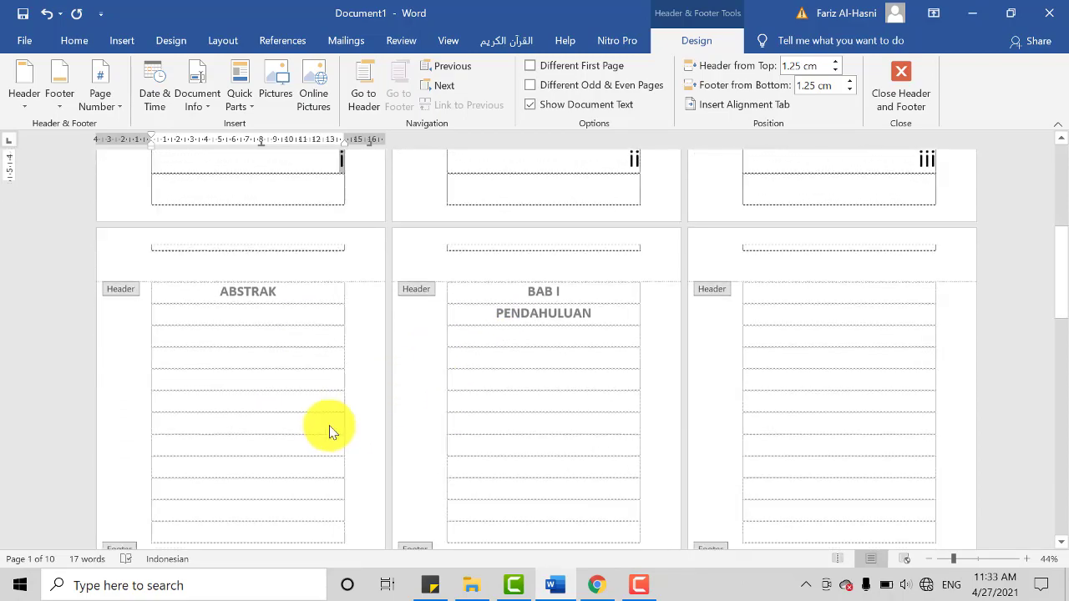
scroll(346, 477, up, 2)
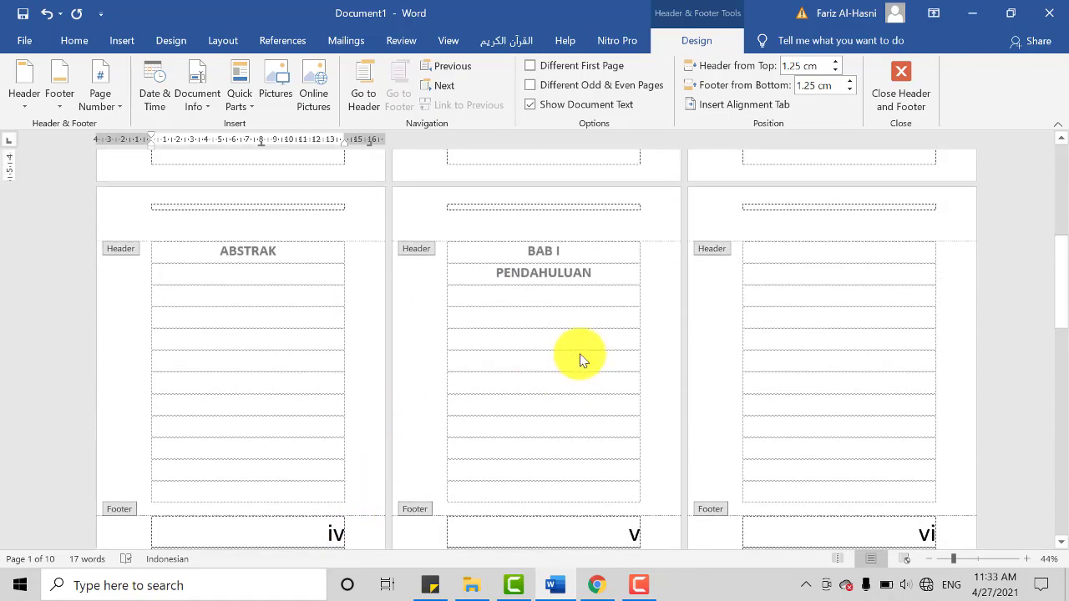
scroll(557, 365, up, 2)
scroll(521, 387, up, 4)
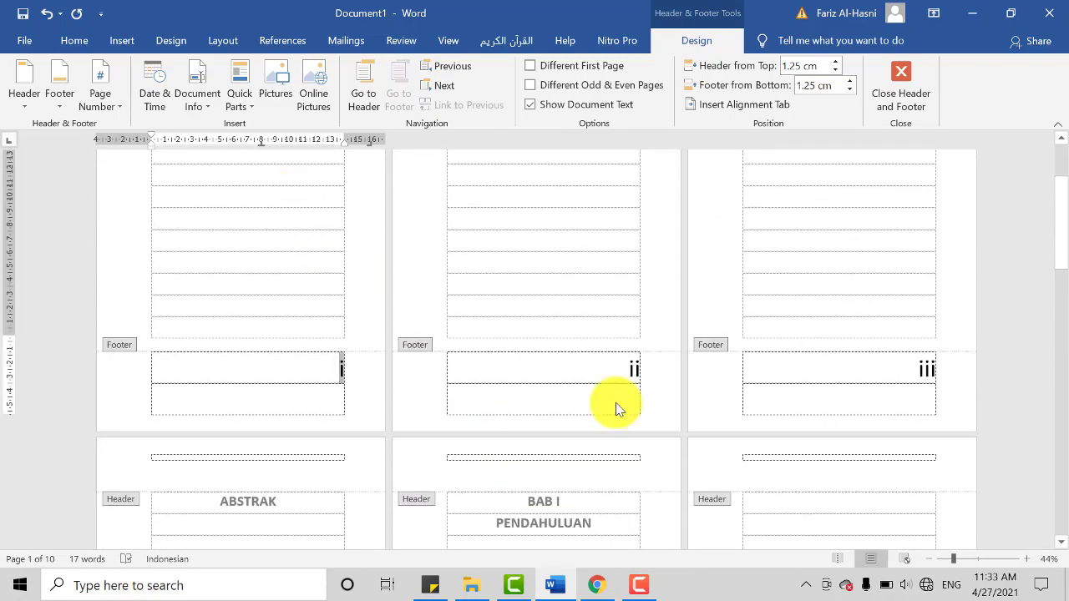
scroll(615, 406, down, 4)
ctrl+scroll(942, 521, down, 1)
scroll(864, 449, up, 4)
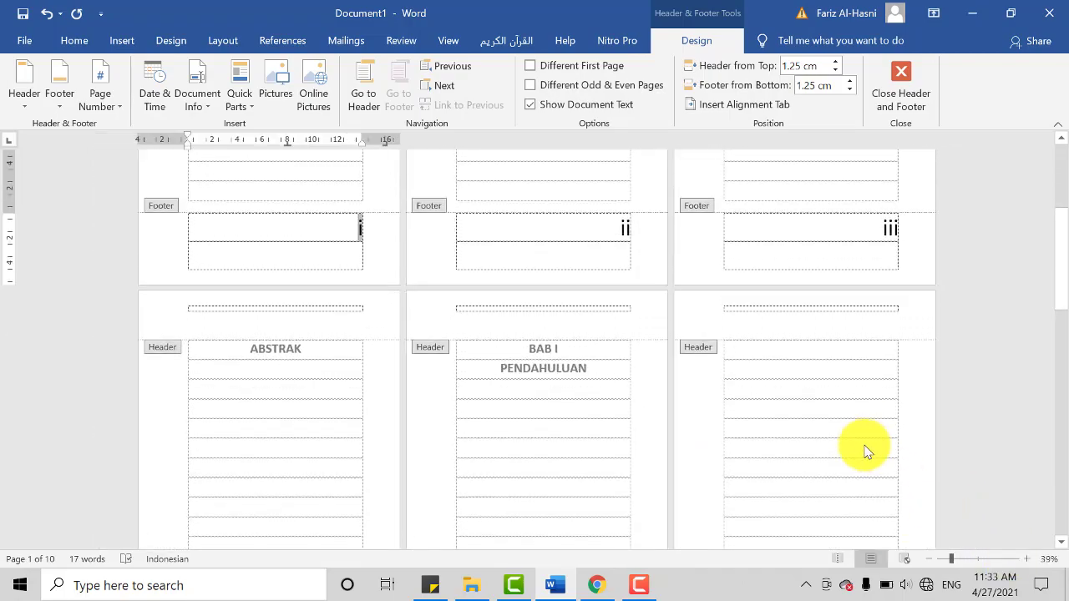
scroll(801, 444, up, 2)
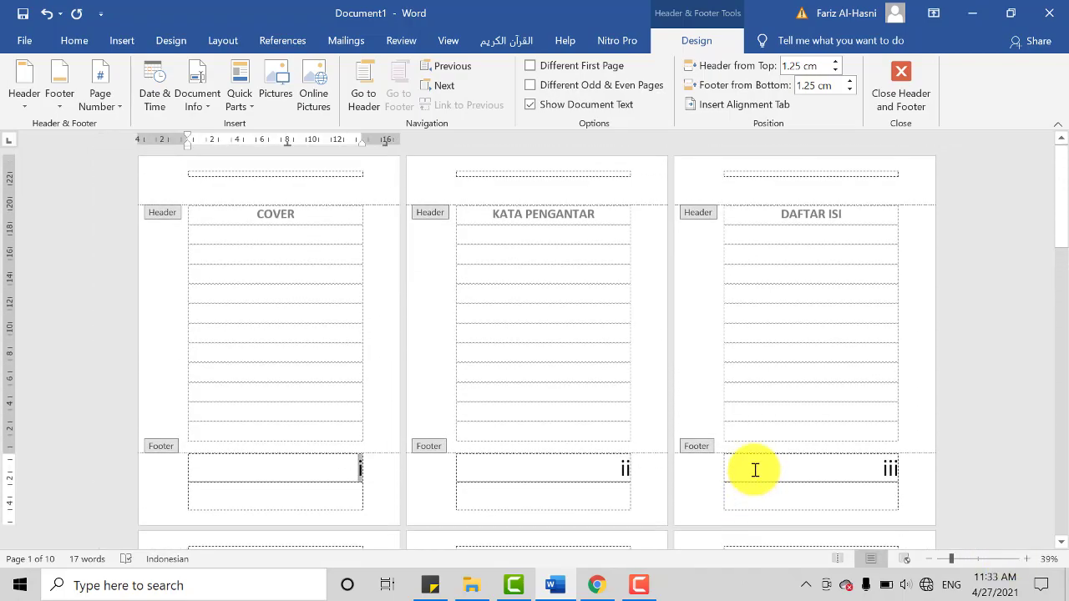
ctrl+scroll(756, 471, up, 1)
scroll(560, 434, up, 1)
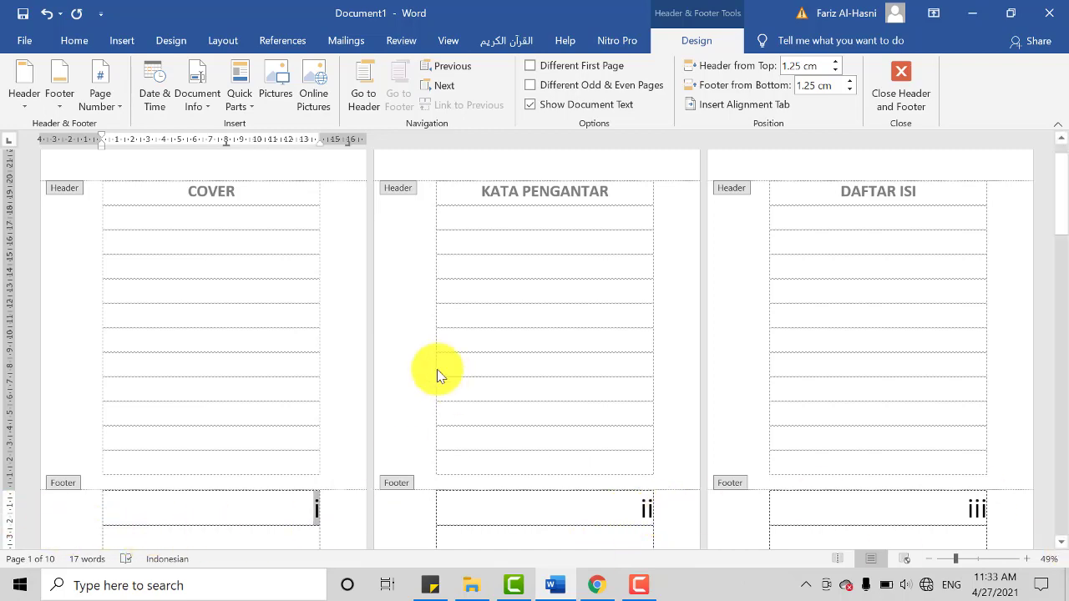
scroll(371, 534, down, 1)
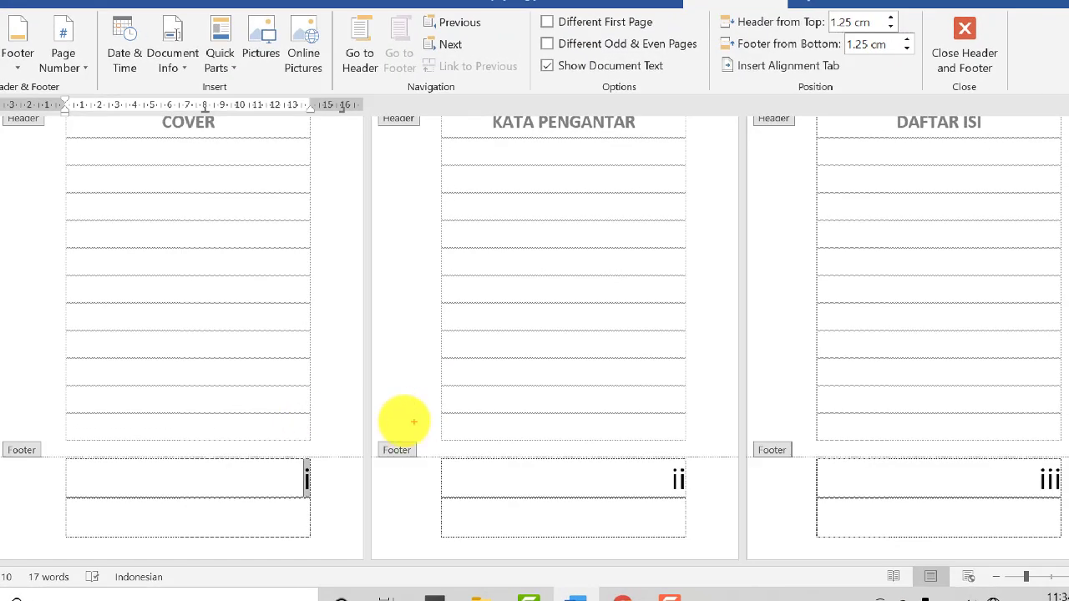
mouse_move(414, 423)
mouse_down()
mouse_move(215, 454)
mouse_move(508, 487)
mouse_move(298, 424)
mouse_move(368, 533)
mouse_move(389, 420)
mouse_move(213, 437)
mouse_up()
drag(756, 394, 648, 566)
drag(729, 547, 672, 398)
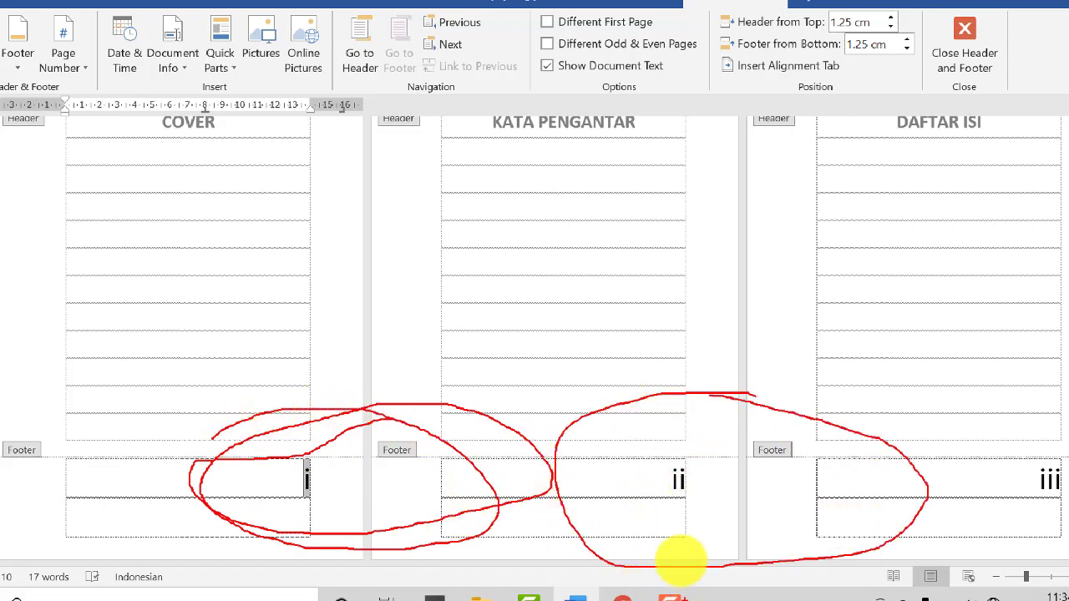
key(Escape)
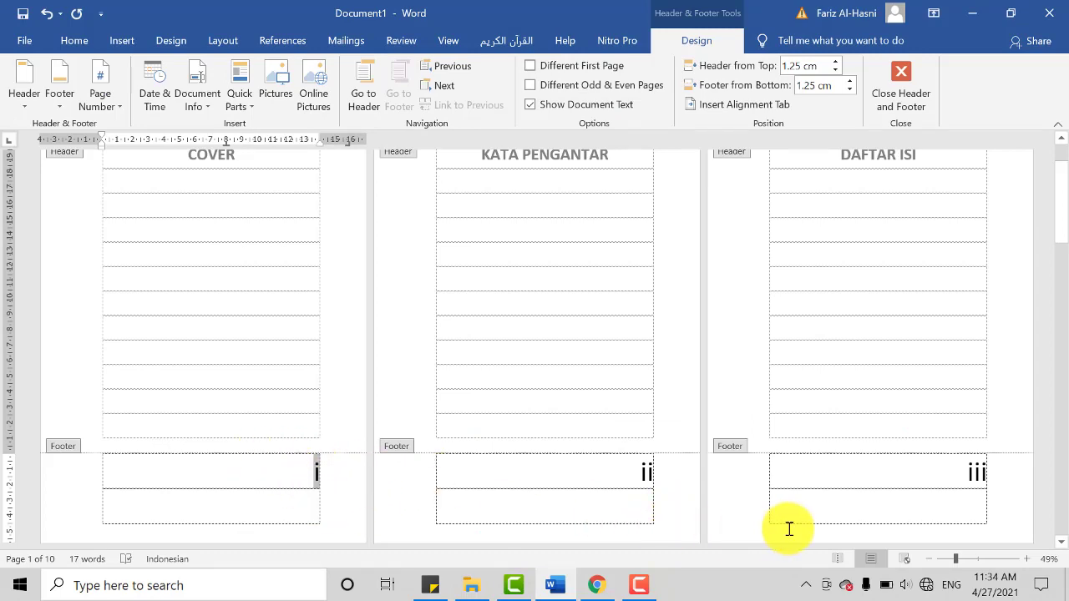
Step: Select the page number in the COVER page's footer and turn on Different First Page to take the number off the cover
scroll(342, 484, up, 2)
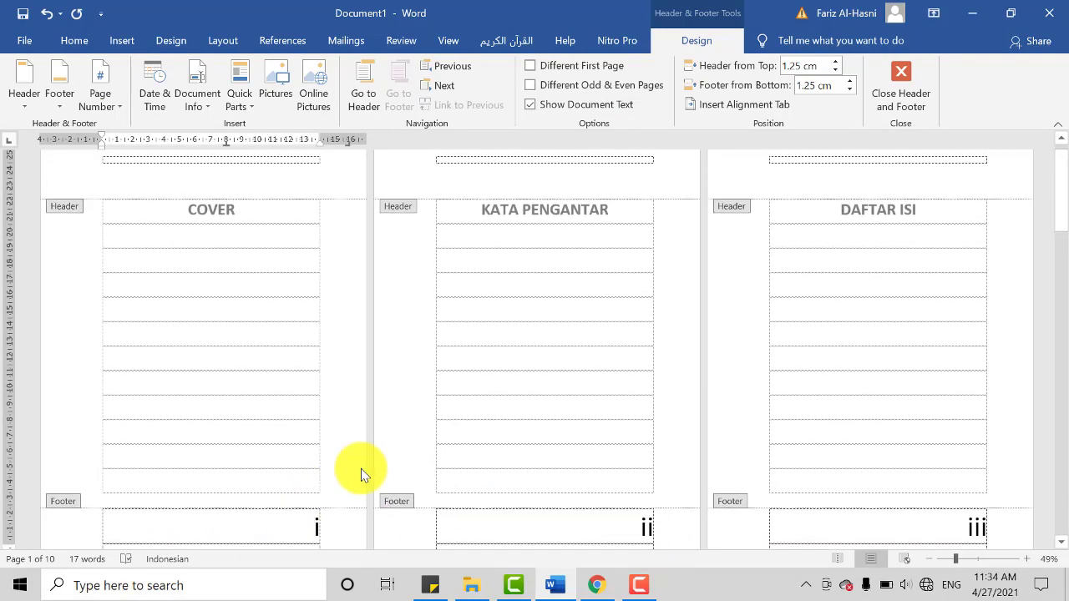
scroll(276, 473, down, 1)
drag(310, 493, 326, 501)
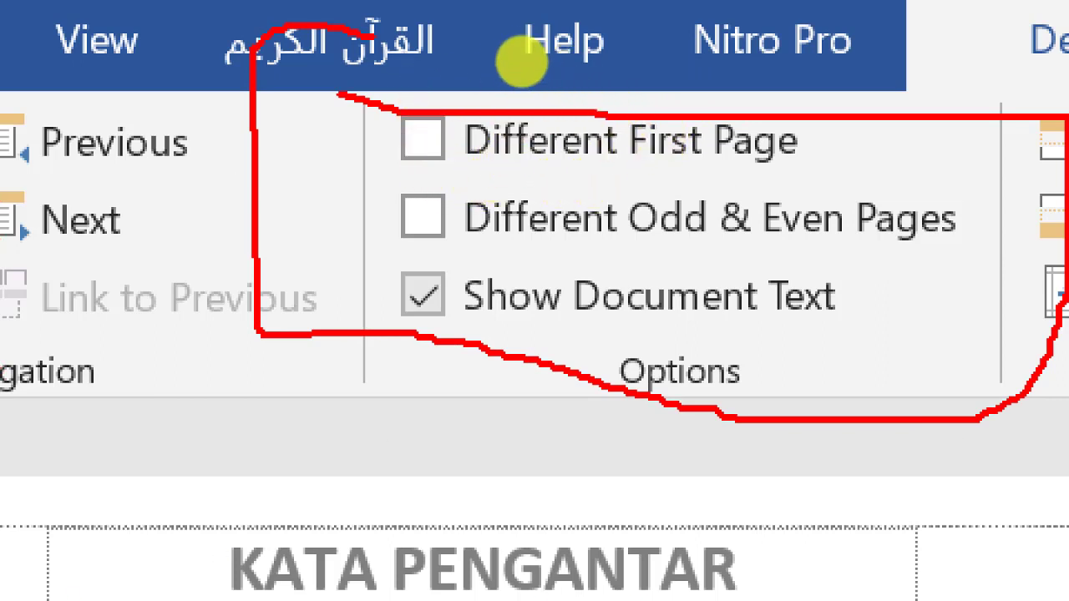
mouse_move(524, 60)
mouse_down()
mouse_move(571, 64)
mouse_move(624, 47)
mouse_up()
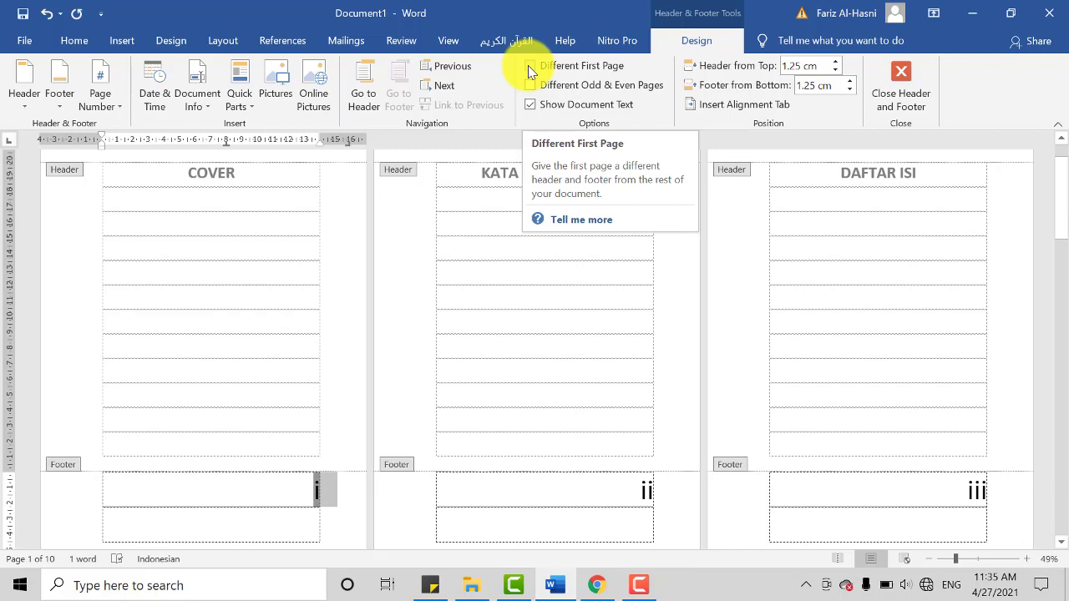
click(527, 65)
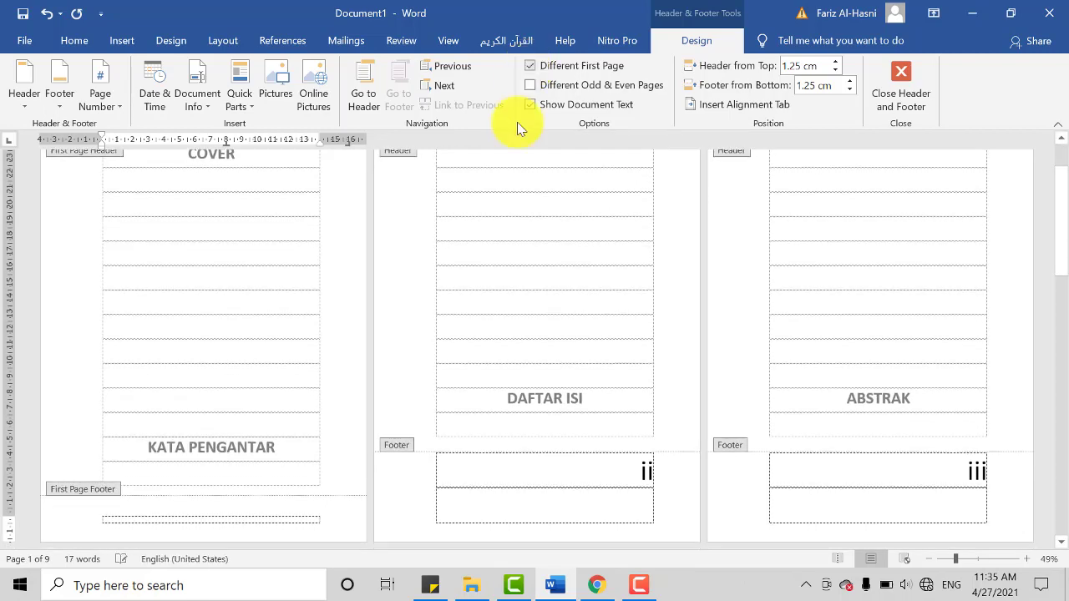
scroll(159, 509, down, 1)
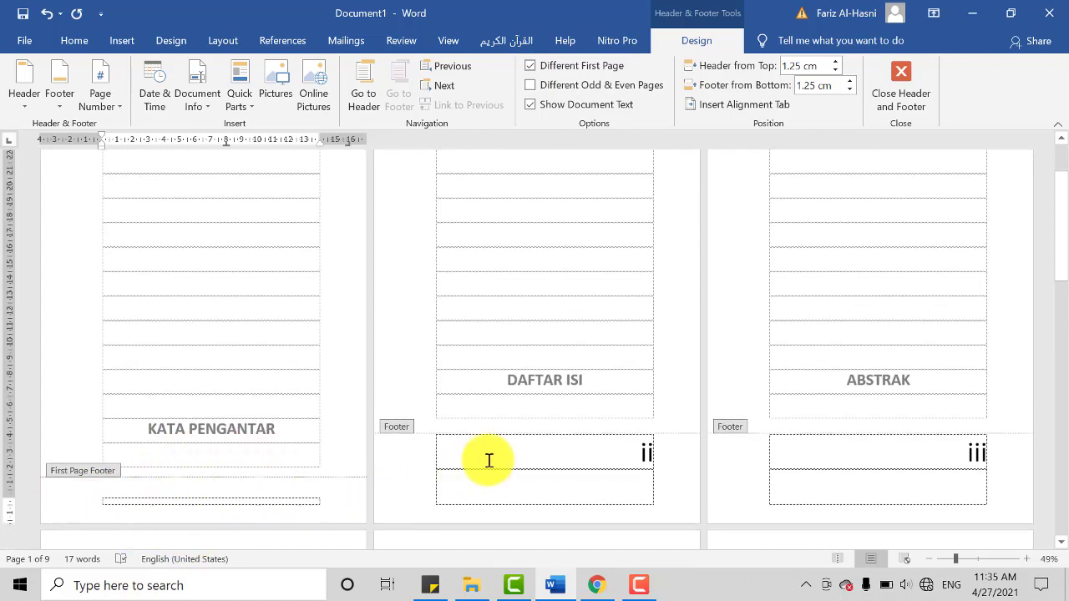
scroll(647, 463, up, 2)
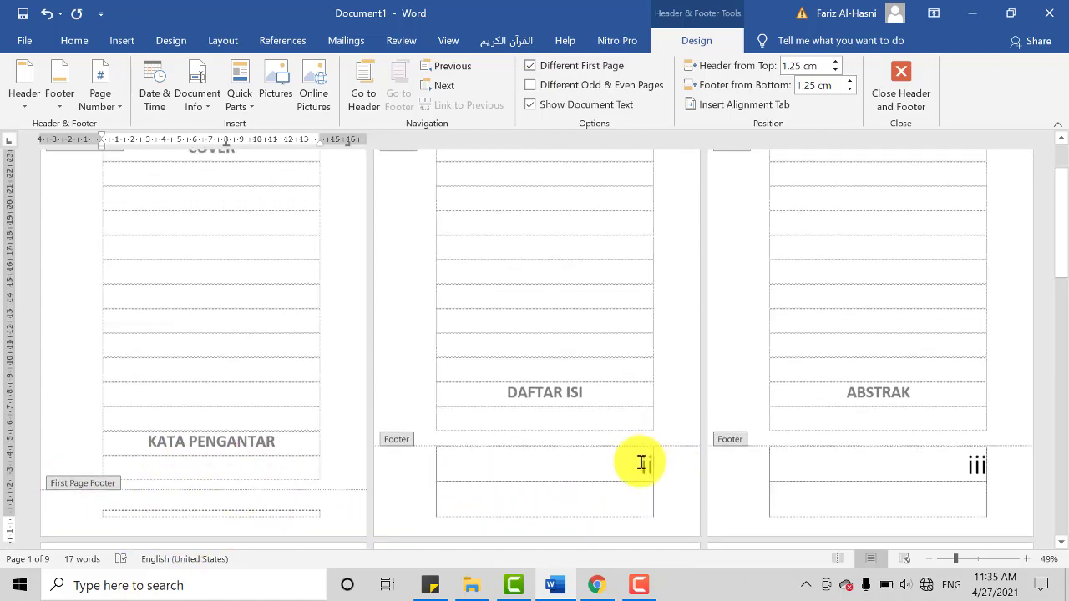
scroll(645, 487, up, 3)
scroll(573, 401, down, 3)
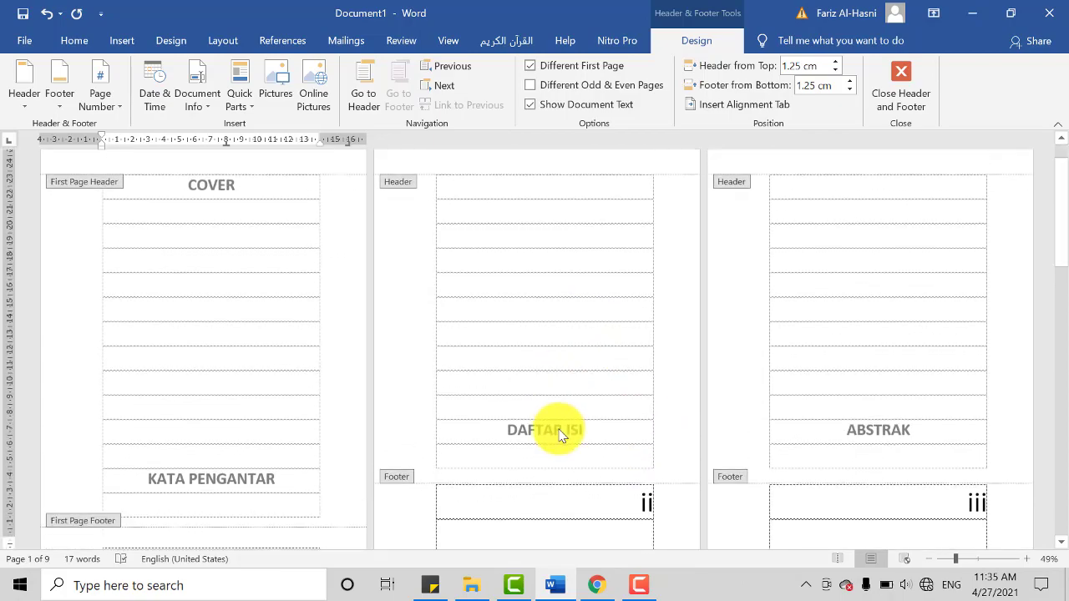
Step: Add two blank lines on the COVER page above KATA PENGANTAR to push that heading onto its own page, and reopen the cover's footer
double_click(251, 422)
key(Return)
key(Return)
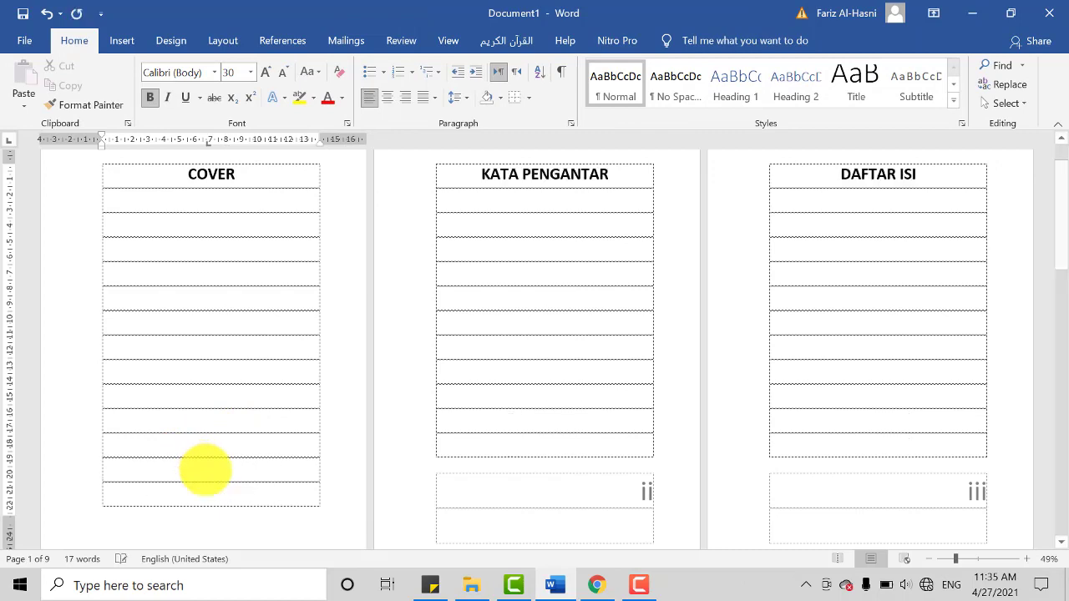
double_click(342, 509)
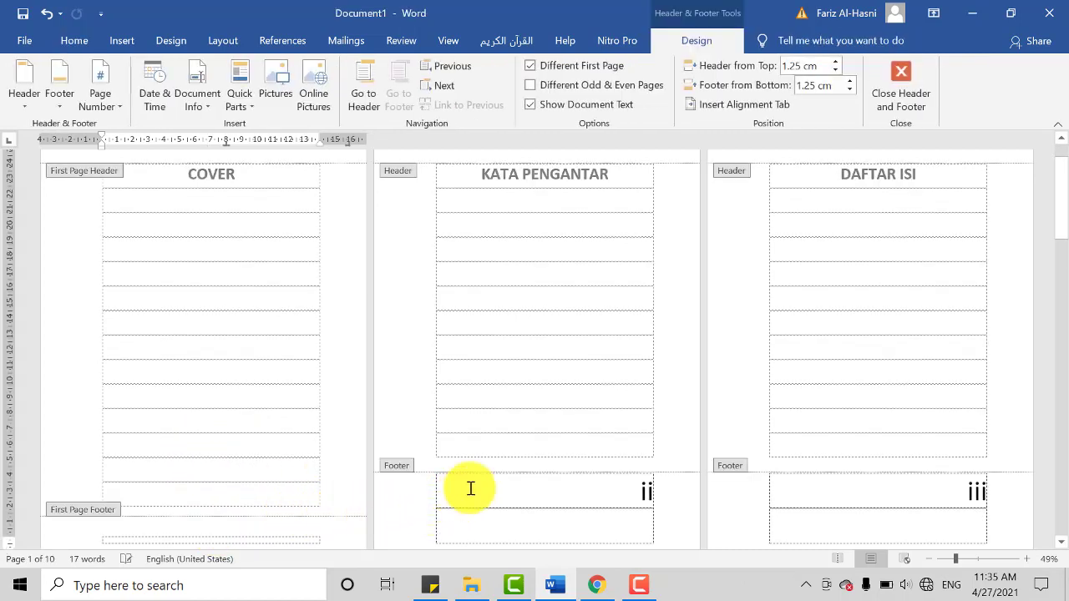
Step: Check the footers of the COVER, KATA PENGANTAR and DAFTAR ISI pages for their page numbers
scroll(551, 363, up, 3)
scroll(573, 480, down, 3)
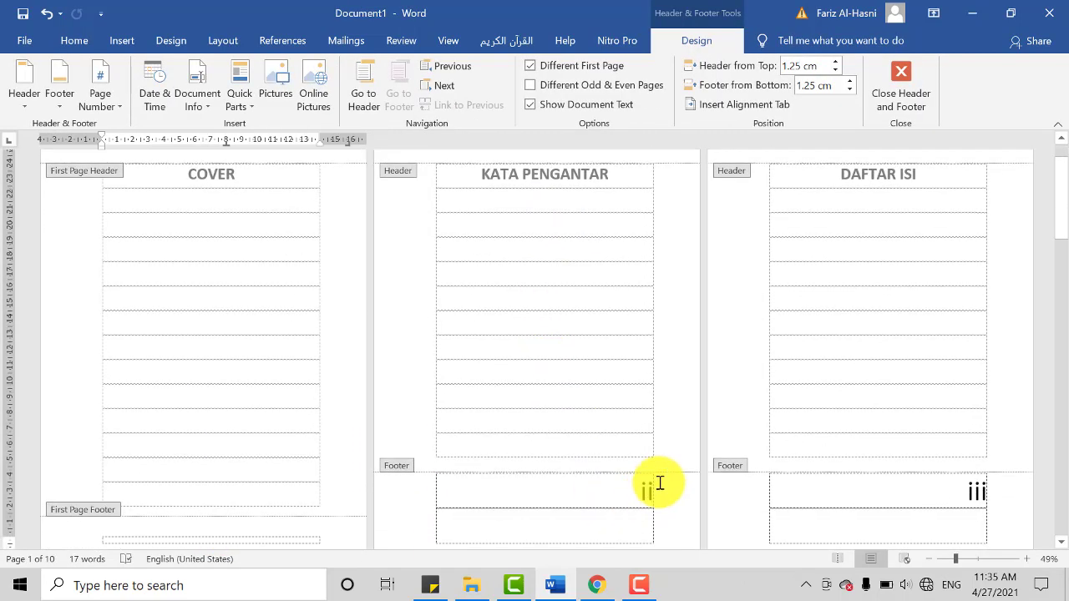
scroll(290, 482, down, 1)
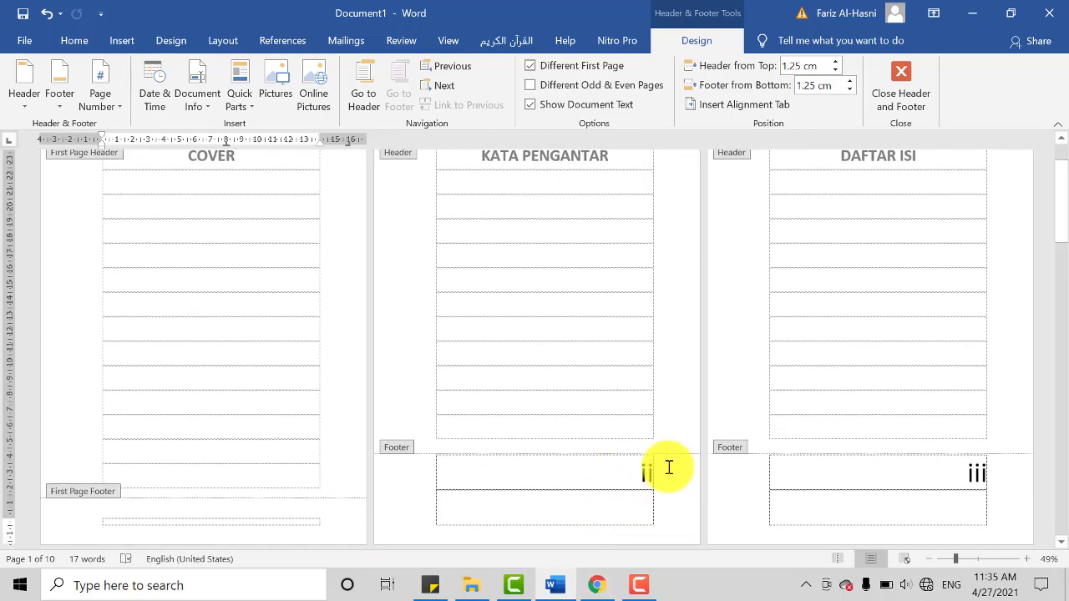
scroll(215, 362, up, 2)
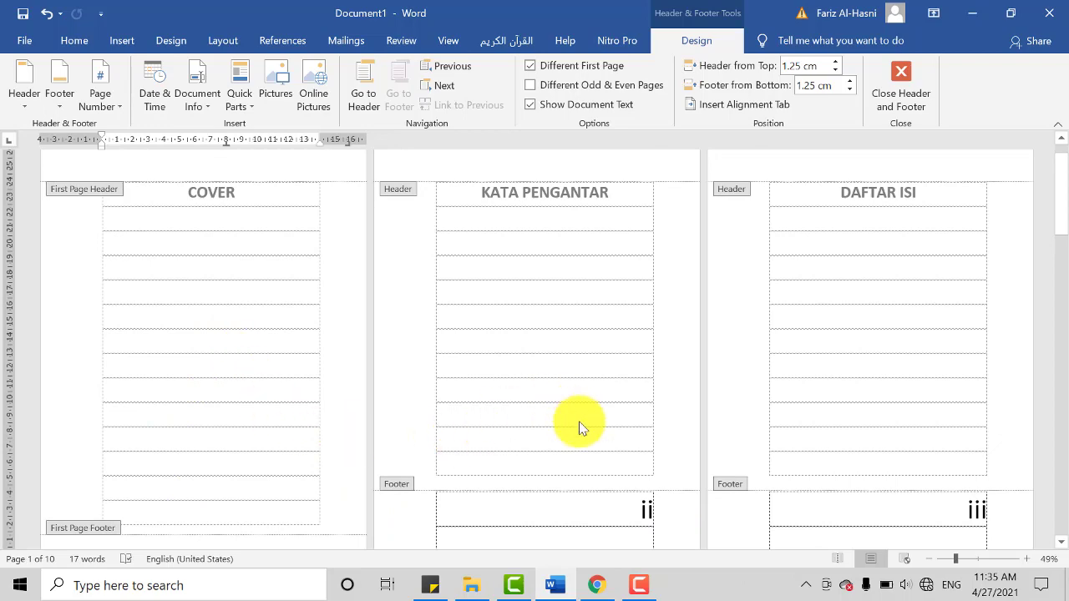
scroll(577, 425, down, 1)
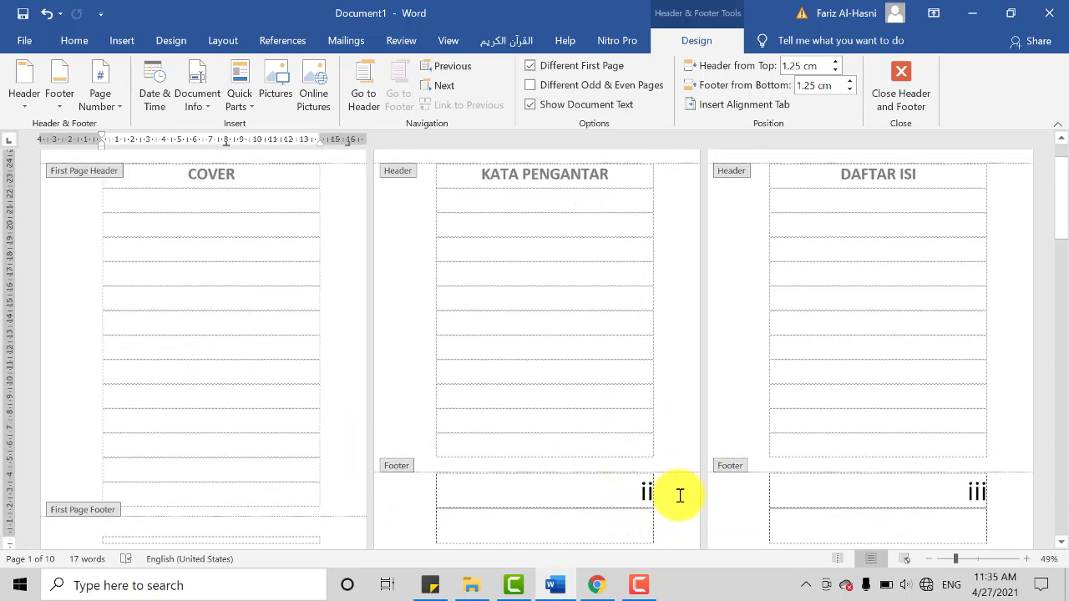
scroll(220, 415, down, 2)
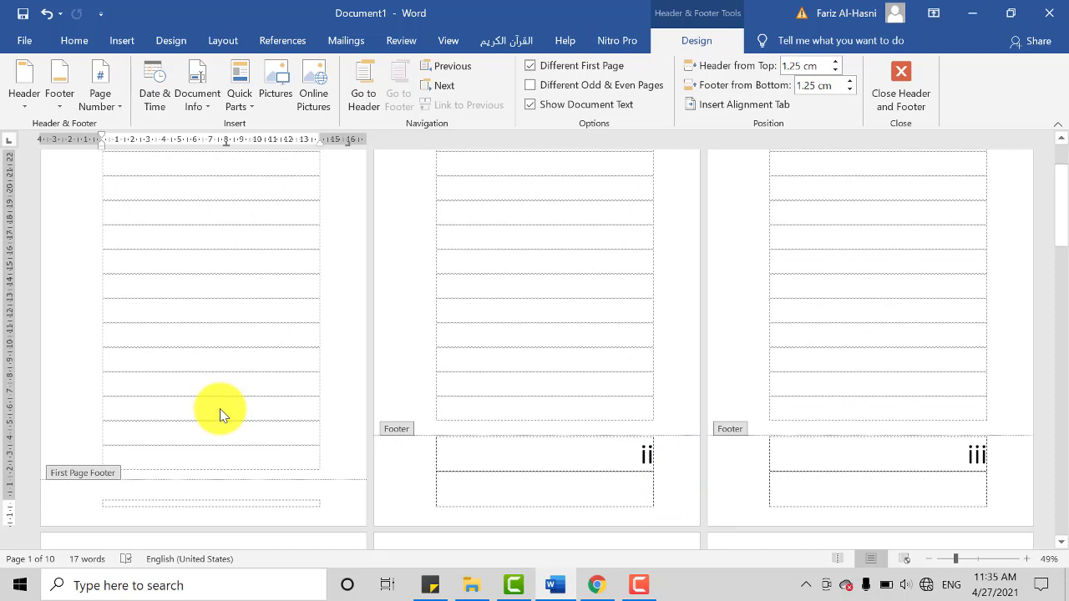
scroll(418, 434, up, 2)
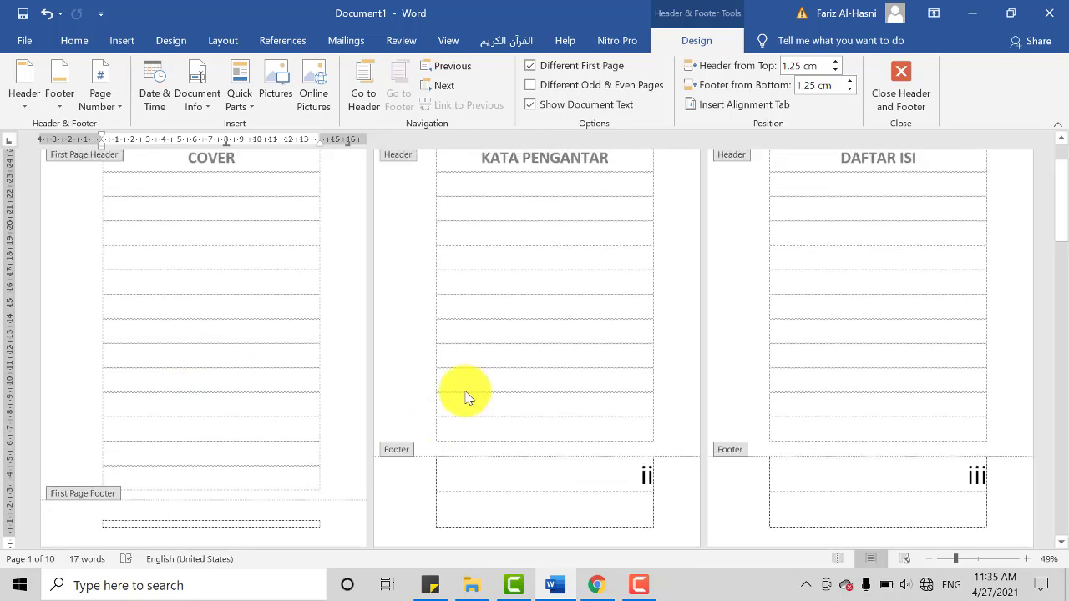
scroll(512, 294, up, 1)
scroll(647, 502, down, 1)
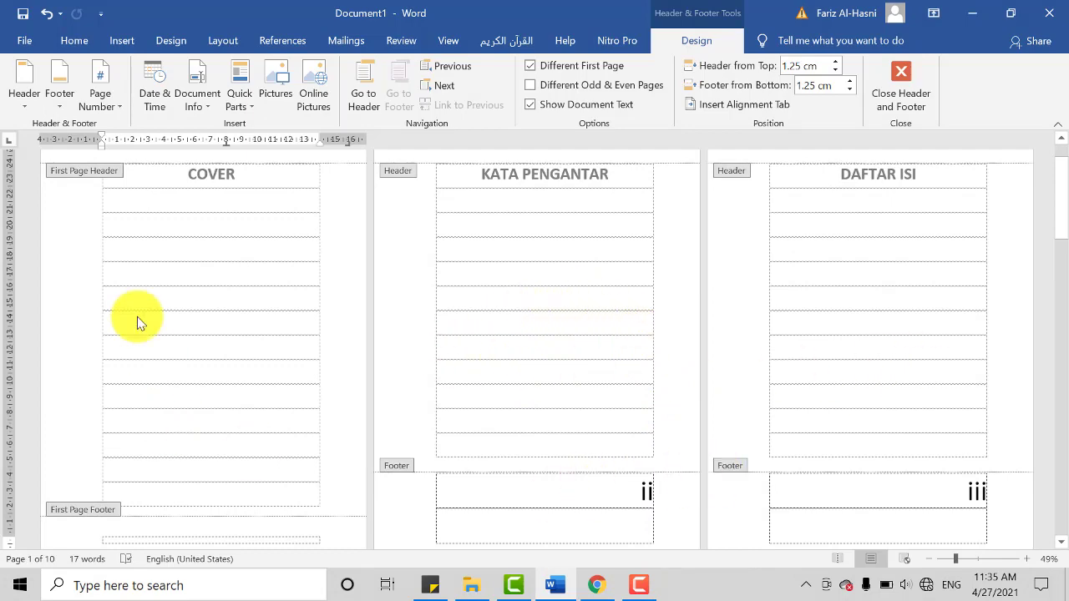
scroll(269, 460, down, 2)
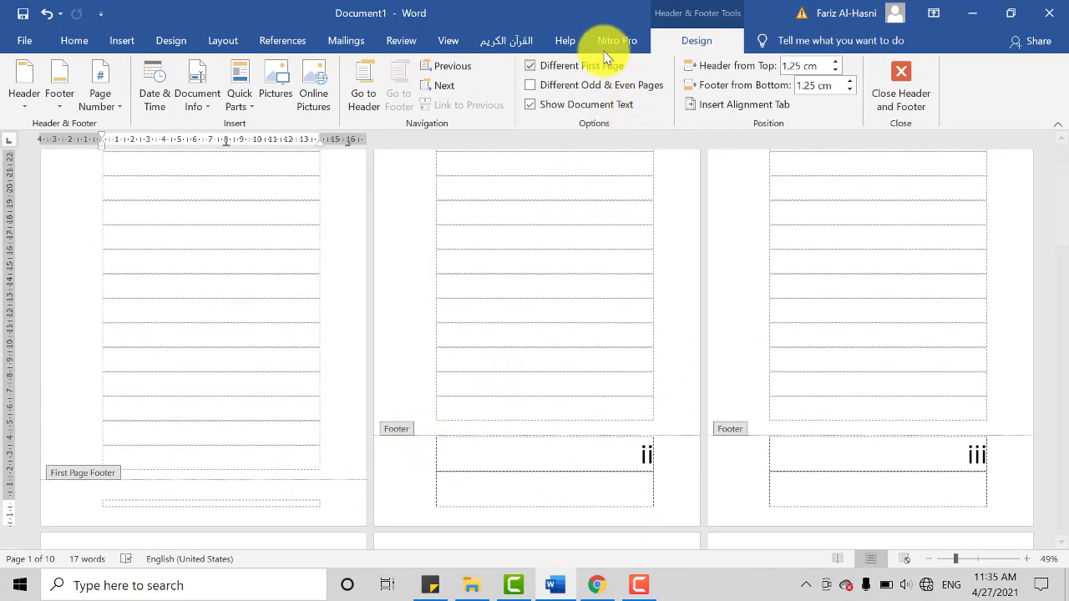
click(525, 110)
scroll(460, 370, up, 4)
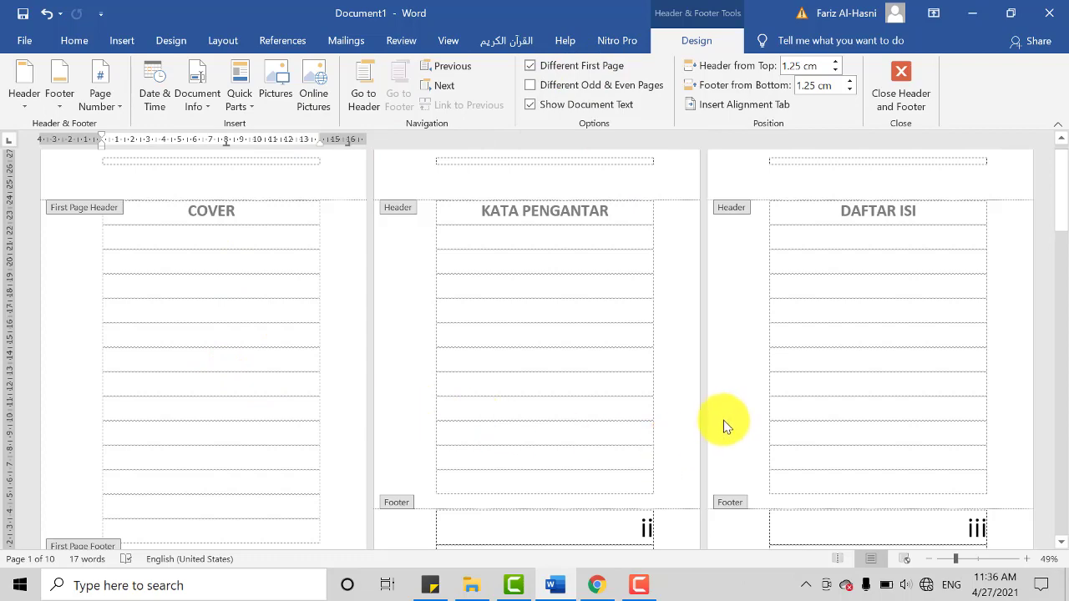
scroll(420, 365, down, 1)
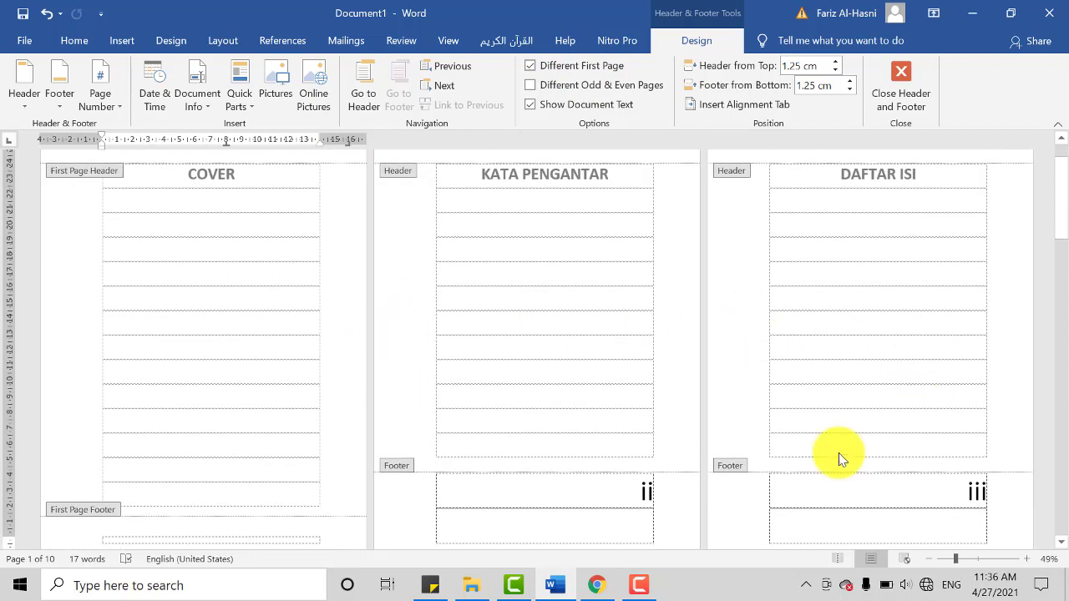
scroll(817, 375, down, 1)
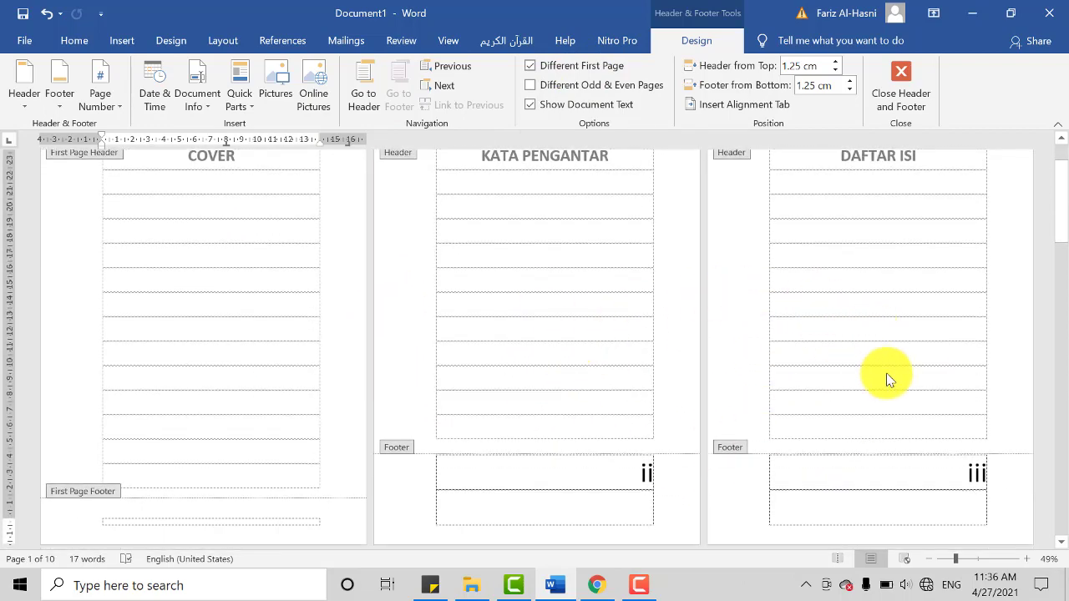
scroll(857, 396, down, 5)
scroll(668, 396, up, 5)
scroll(593, 360, up, 2)
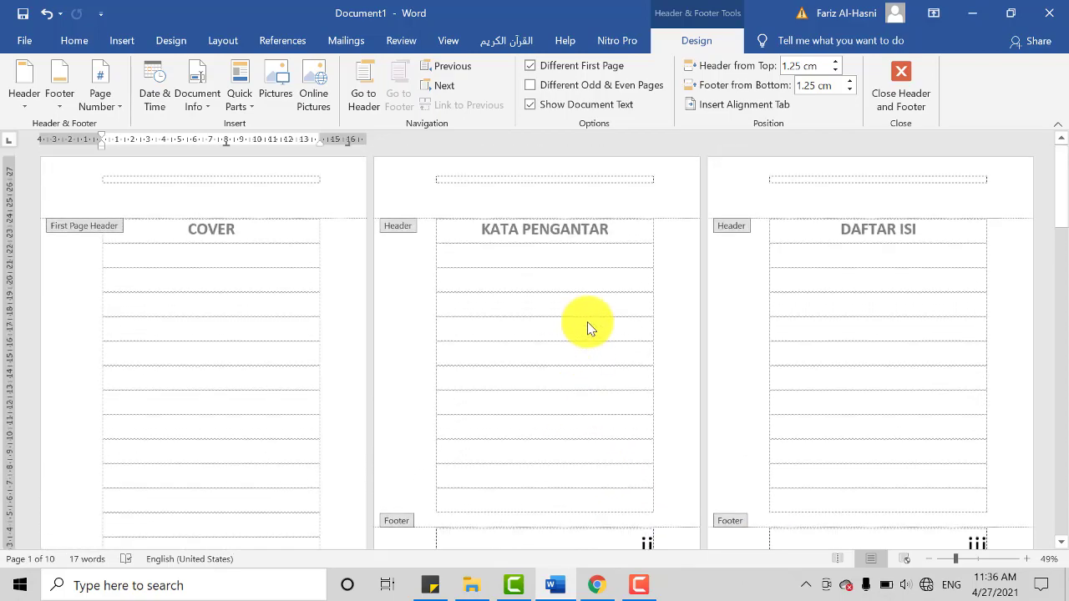
Step: Check the footer page numbers from the ABSTRAK page through the DAFTAR PUSTAKA page at the end of the document
scroll(790, 408, down, 3)
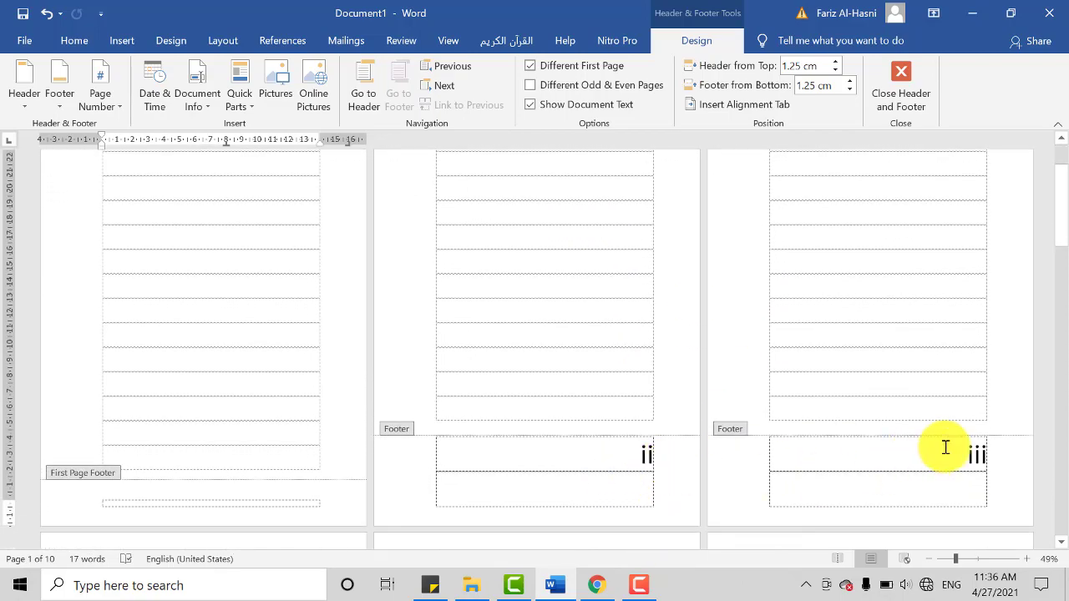
scroll(816, 463, down, 8)
scroll(296, 460, down, 20)
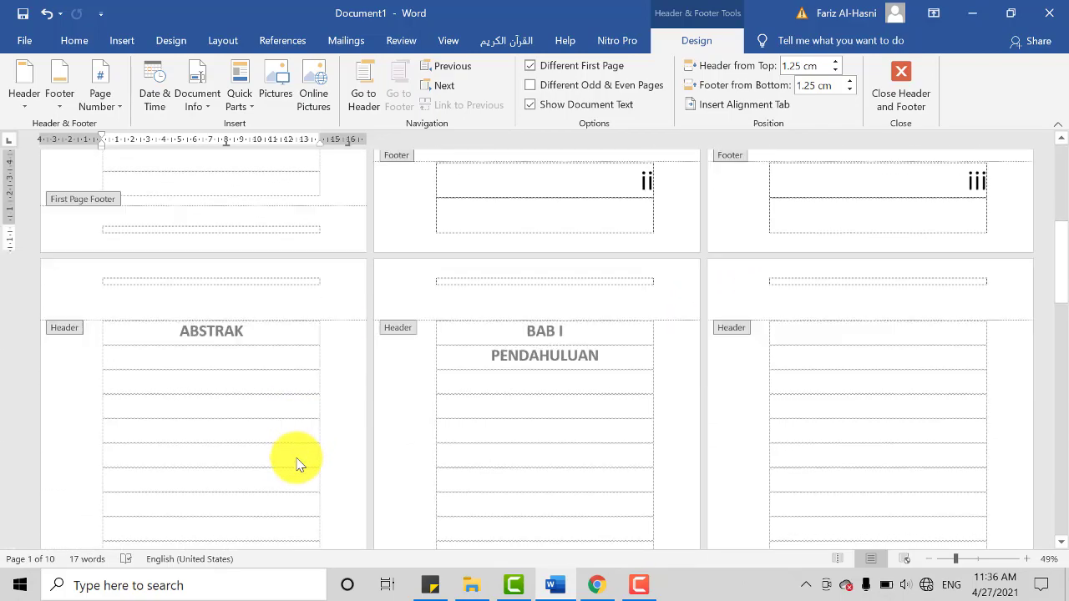
scroll(295, 472, up, 8)
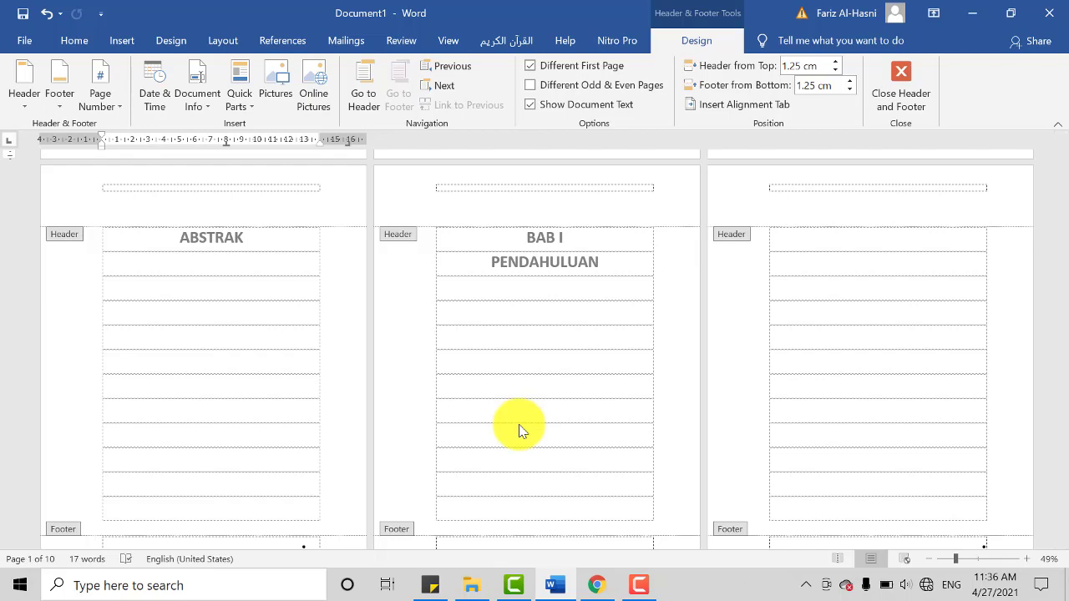
scroll(588, 464, down, 3)
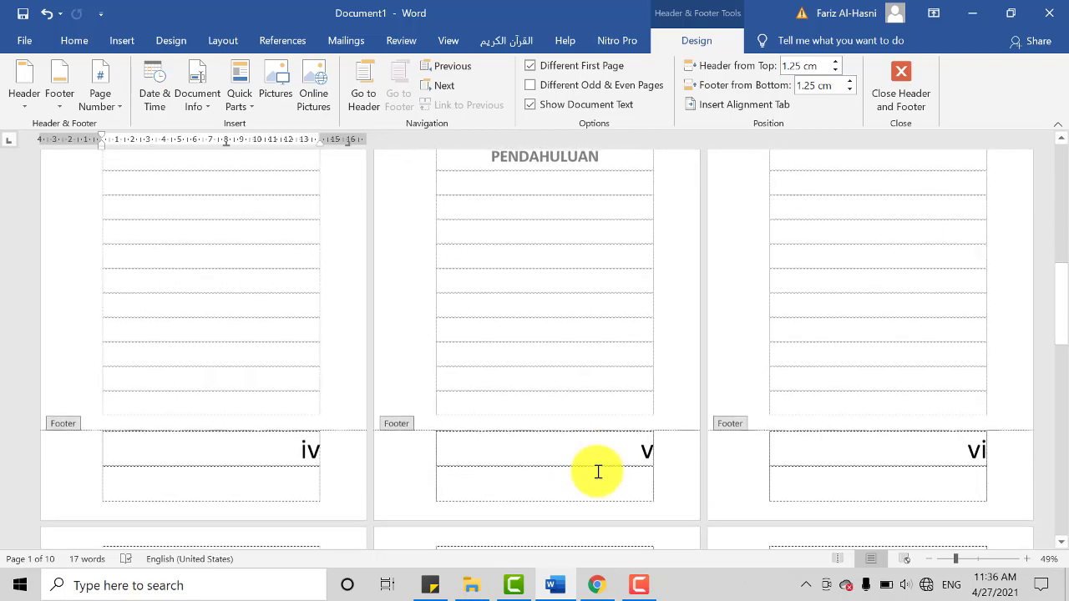
scroll(284, 460, up, 1)
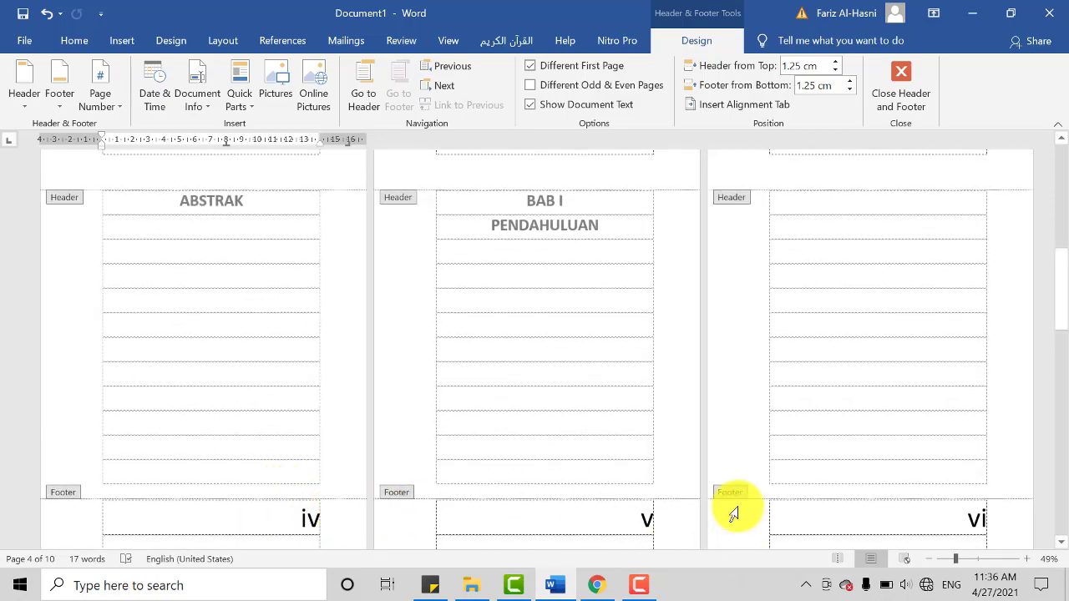
scroll(564, 483, up, 1)
scroll(639, 496, down, 1)
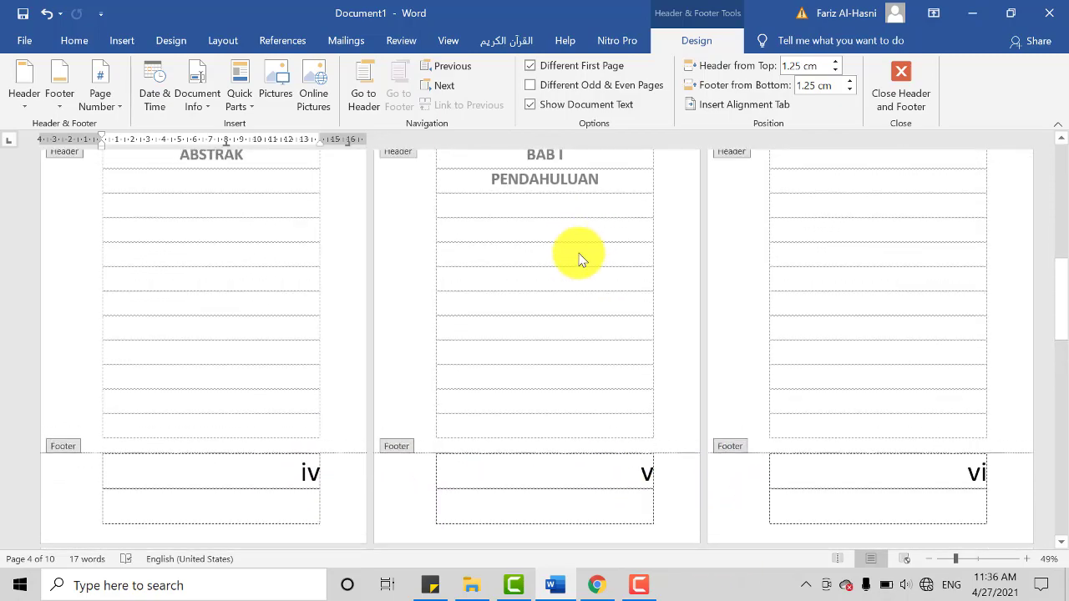
scroll(718, 317, up, 1)
scroll(869, 376, down, 2)
drag(1061, 288, 1058, 522)
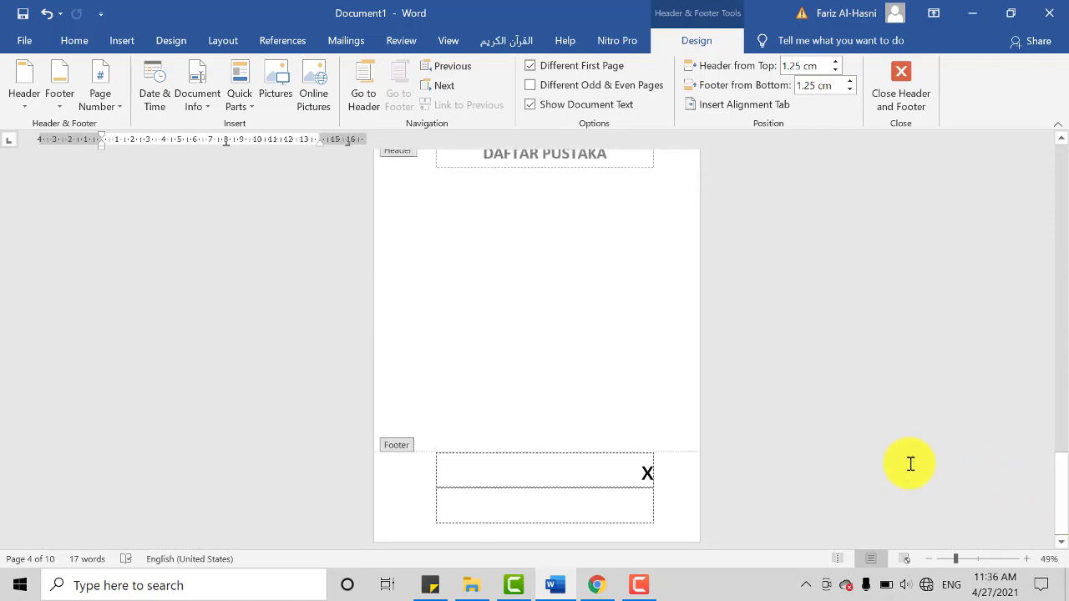
scroll(752, 447, up, 2)
click(1058, 270)
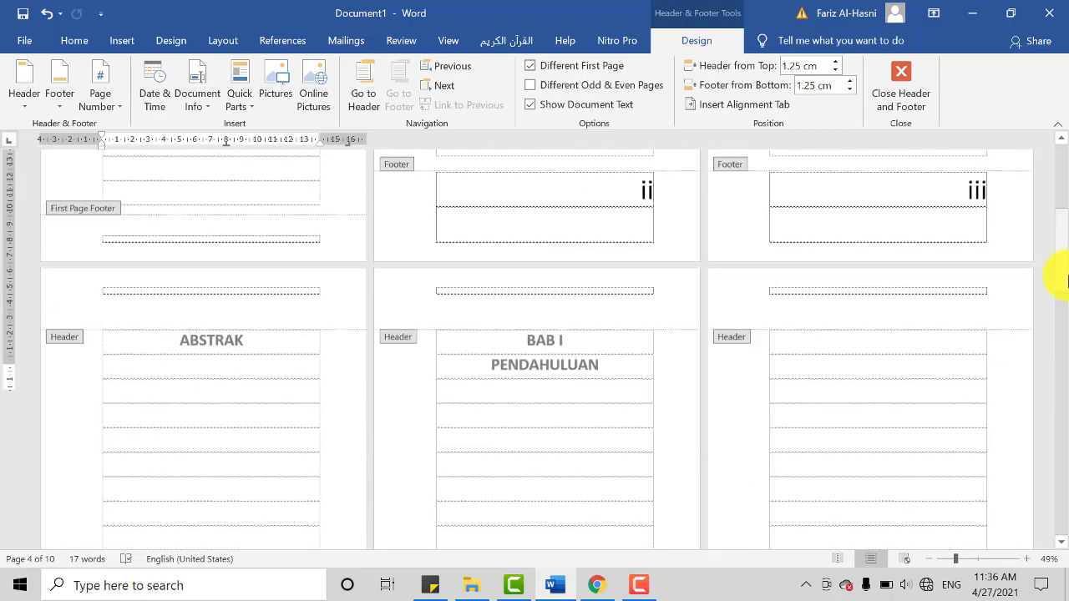
Step: Compare the footer page numbering of the ABSTRAK page with that of the BAB I PENDAHULUAN pages
scroll(907, 401, down, 4)
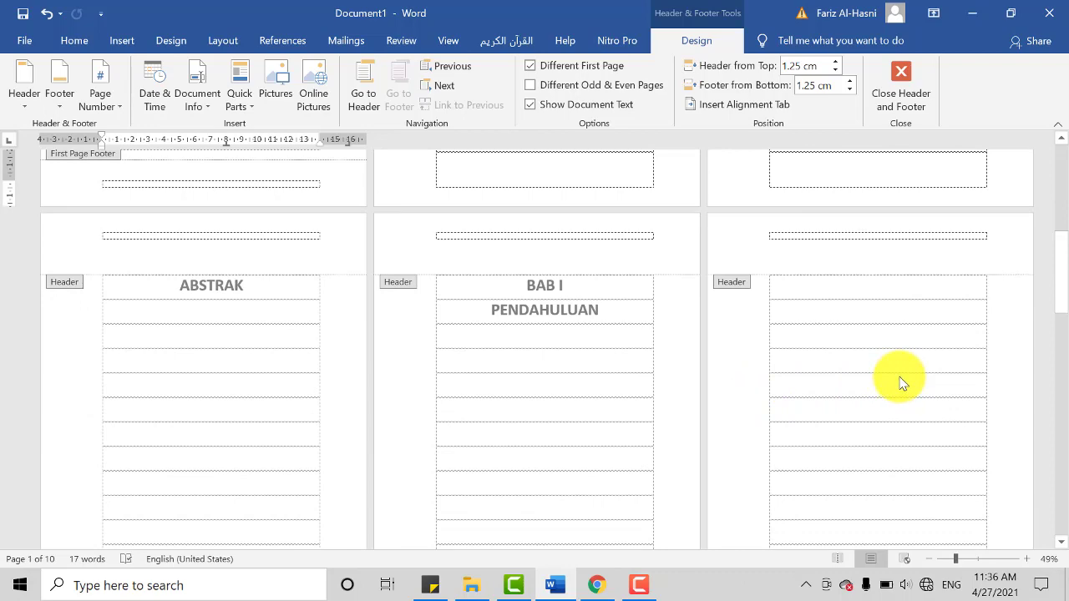
scroll(900, 383, down, 5)
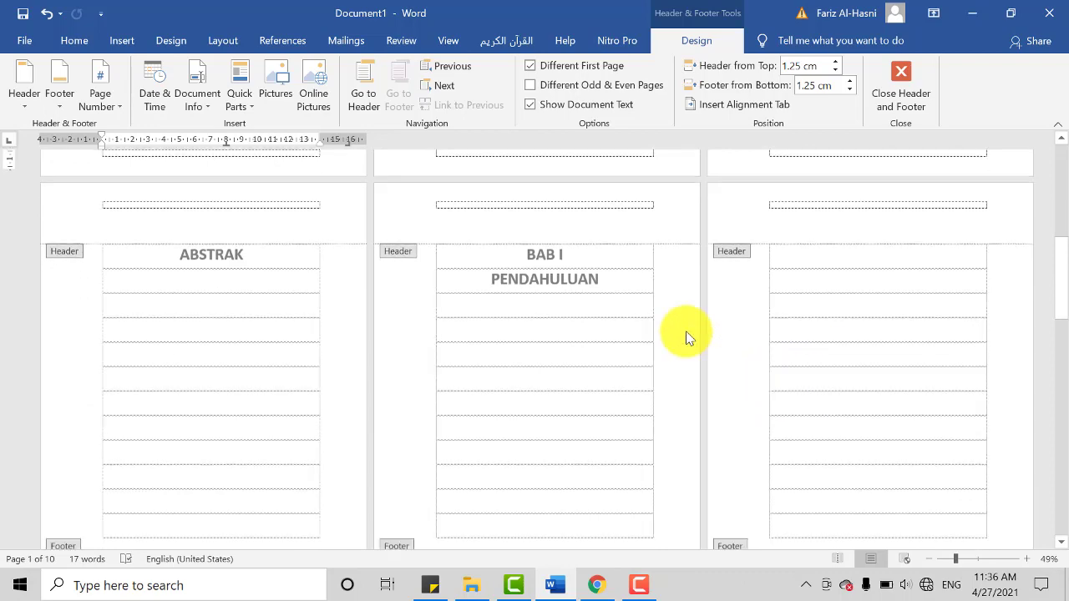
scroll(558, 450, up, 3)
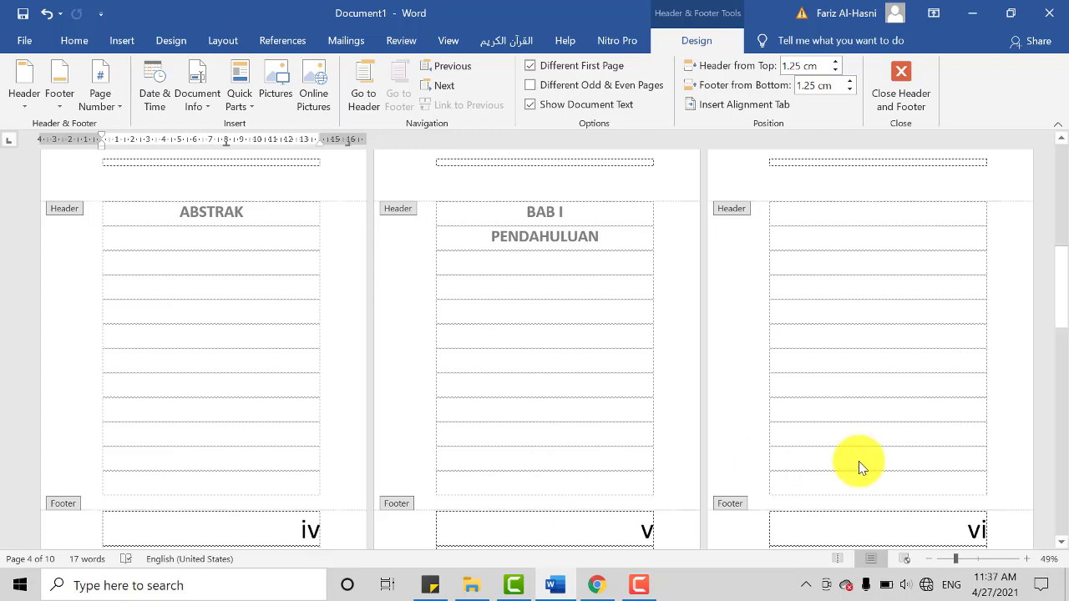
scroll(576, 368, down, 1)
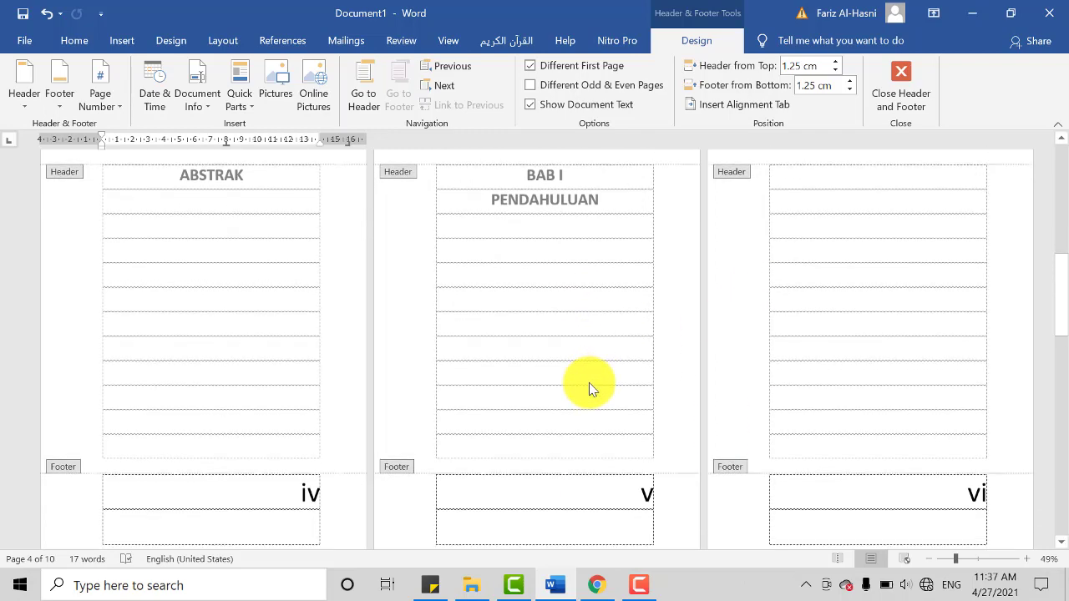
scroll(589, 393, up, 1)
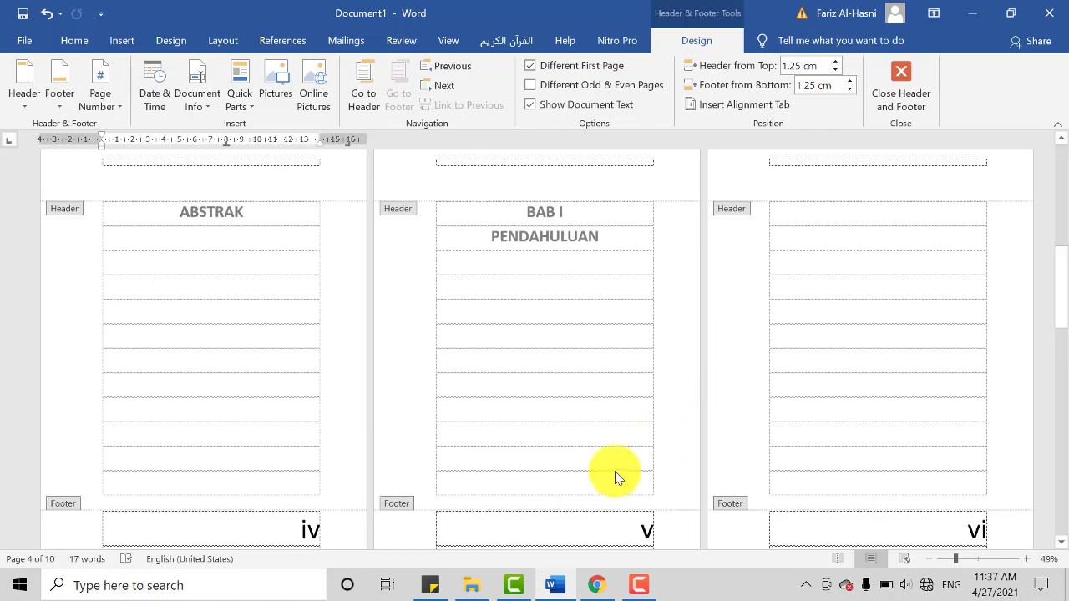
scroll(613, 474, down, 1)
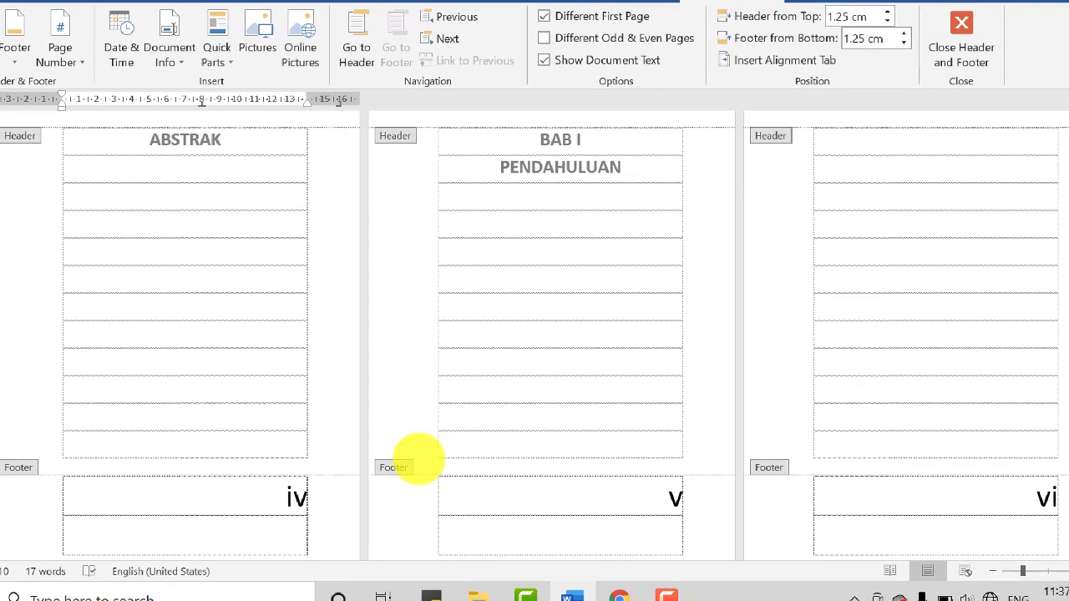
mouse_move(345, 437)
mouse_down()
mouse_move(752, 502)
mouse_move(440, 479)
mouse_move(351, 439)
mouse_up()
mouse_move(798, 438)
mouse_down()
mouse_move(1054, 482)
mouse_move(976, 451)
mouse_up()
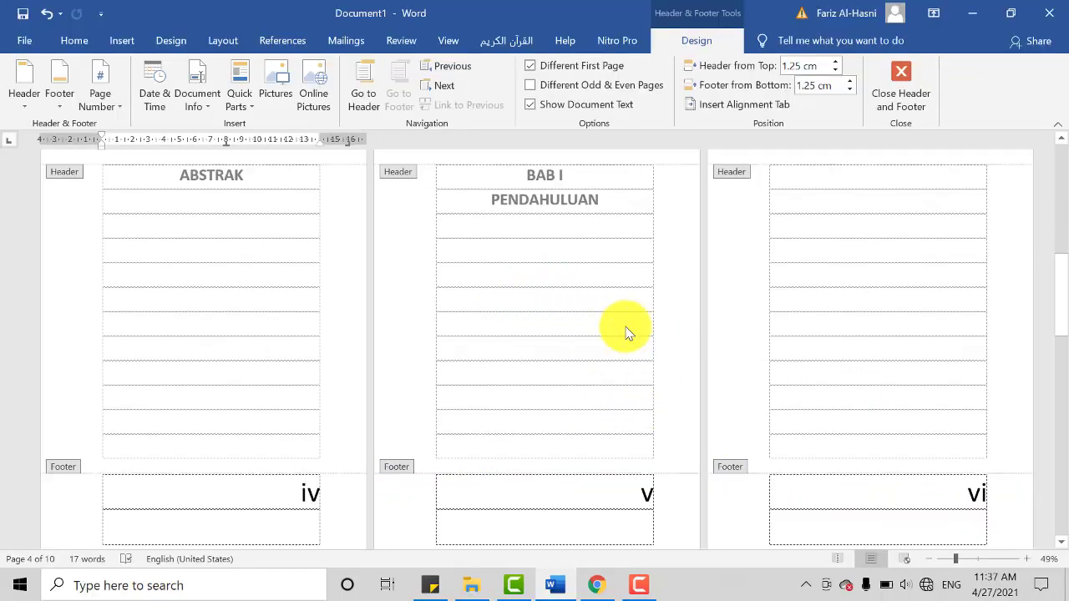
Step: Leave footer editing and examine how the page numbers run from ABSTRAK into the BAB I PENDAHULUAN pages
double_click(529, 332)
scroll(764, 376, down, 1)
scroll(783, 415, up, 1)
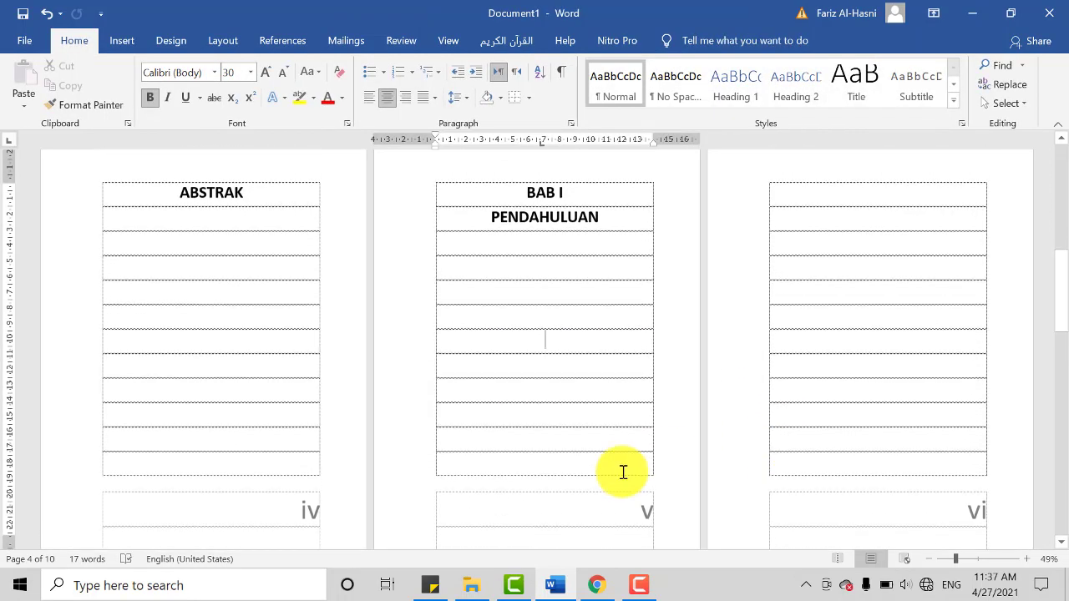
scroll(624, 473, down, 1)
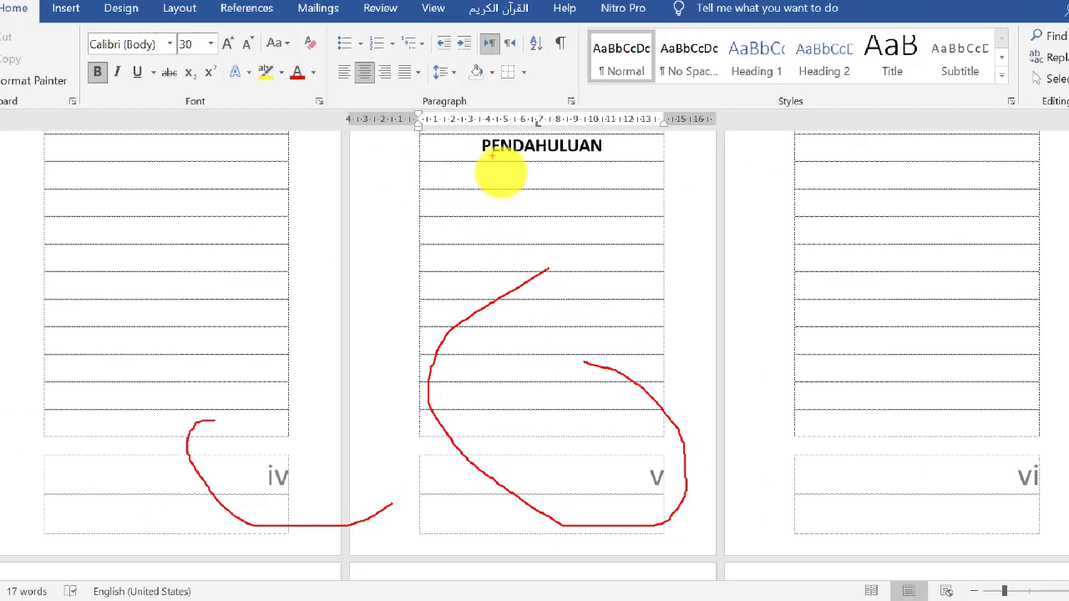
mouse_move(492, 157)
mouse_down()
mouse_move(452, 279)
mouse_move(933, 274)
mouse_move(64, 182)
mouse_move(134, 320)
mouse_move(909, 309)
mouse_up()
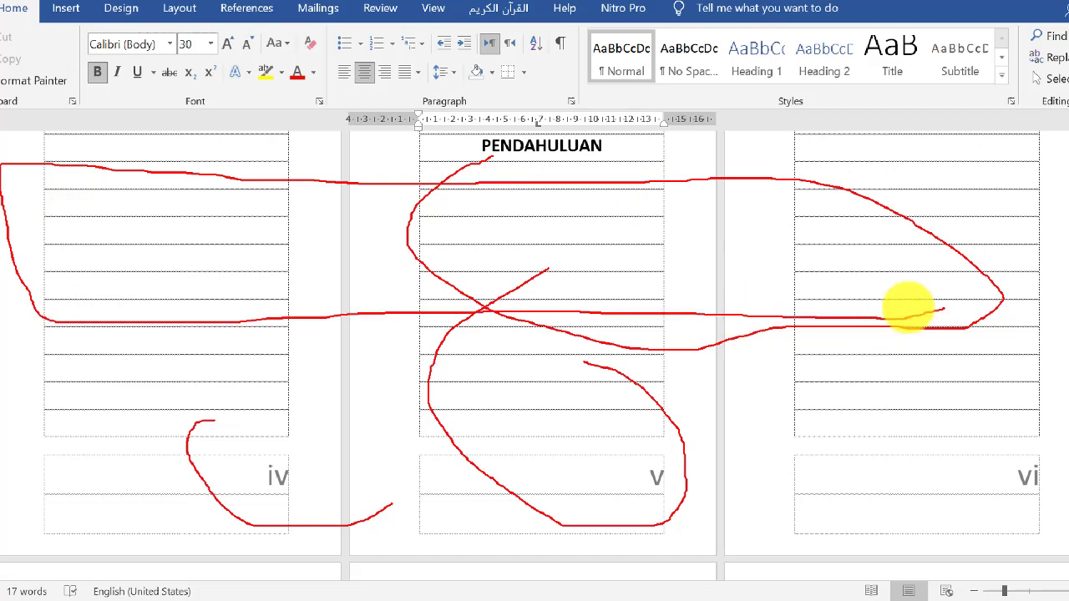
mouse_move(683, 456)
mouse_down()
mouse_move(568, 432)
mouse_move(794, 517)
mouse_move(860, 478)
mouse_move(903, 530)
mouse_move(969, 436)
mouse_up()
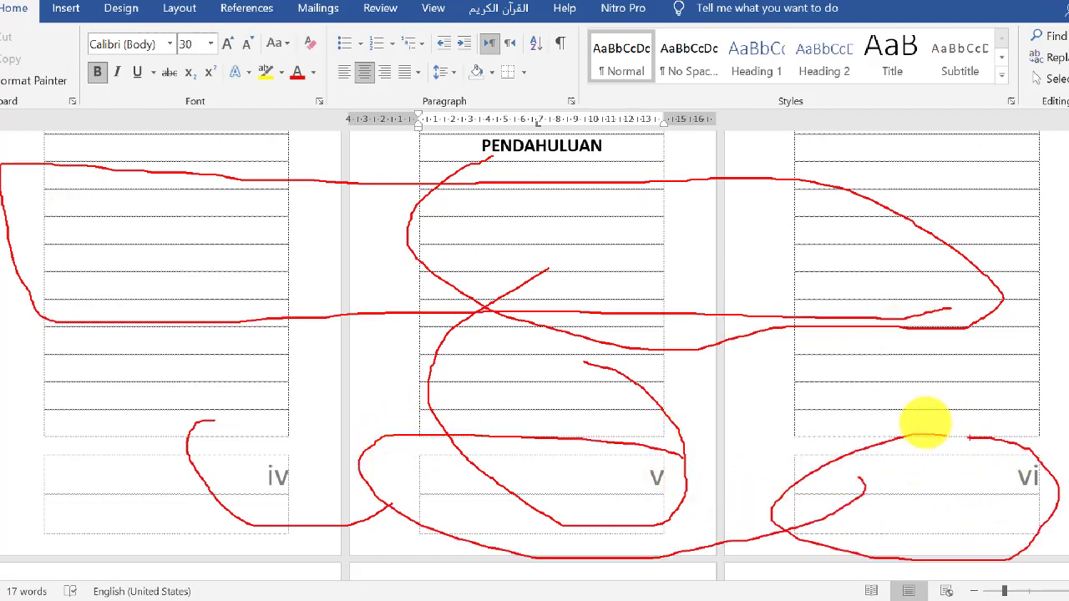
key(Escape)
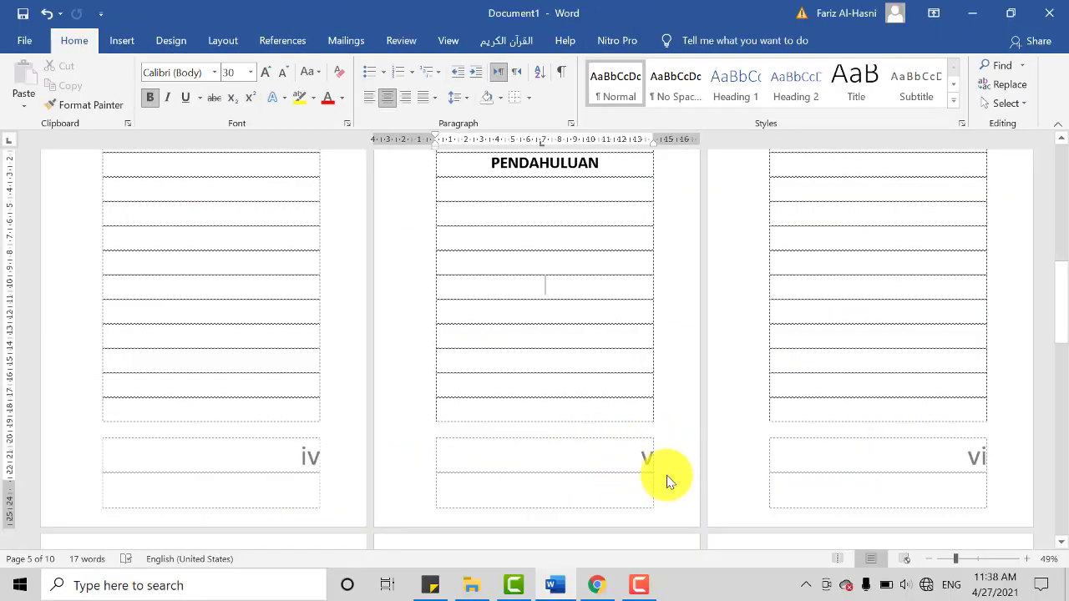
Step: Check the page number in the BAB I page's footer, then return to the body text and the chapter heading
double_click(639, 464)
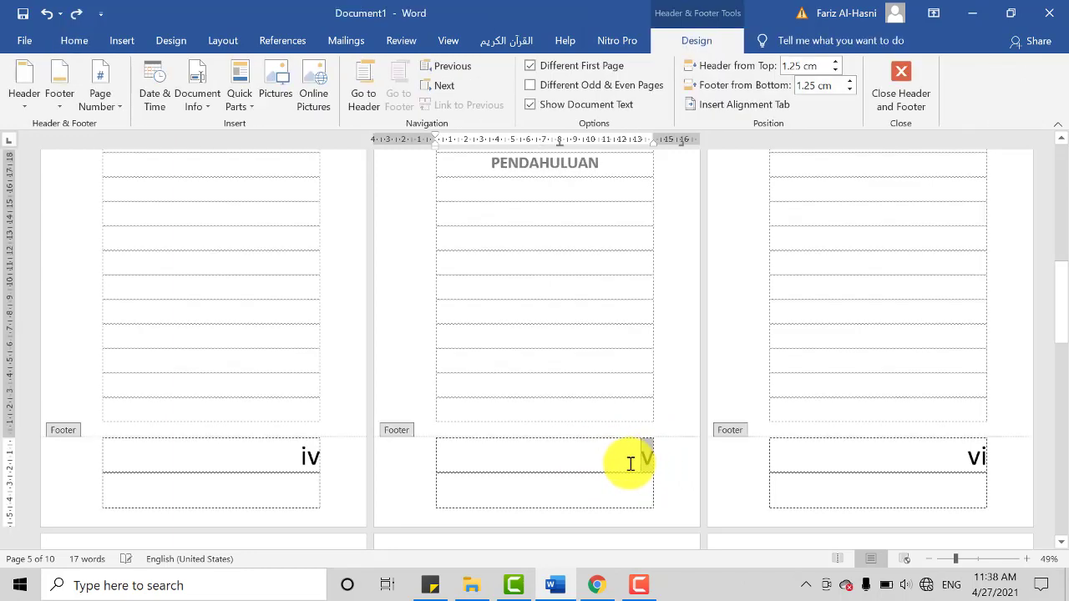
double_click(568, 284)
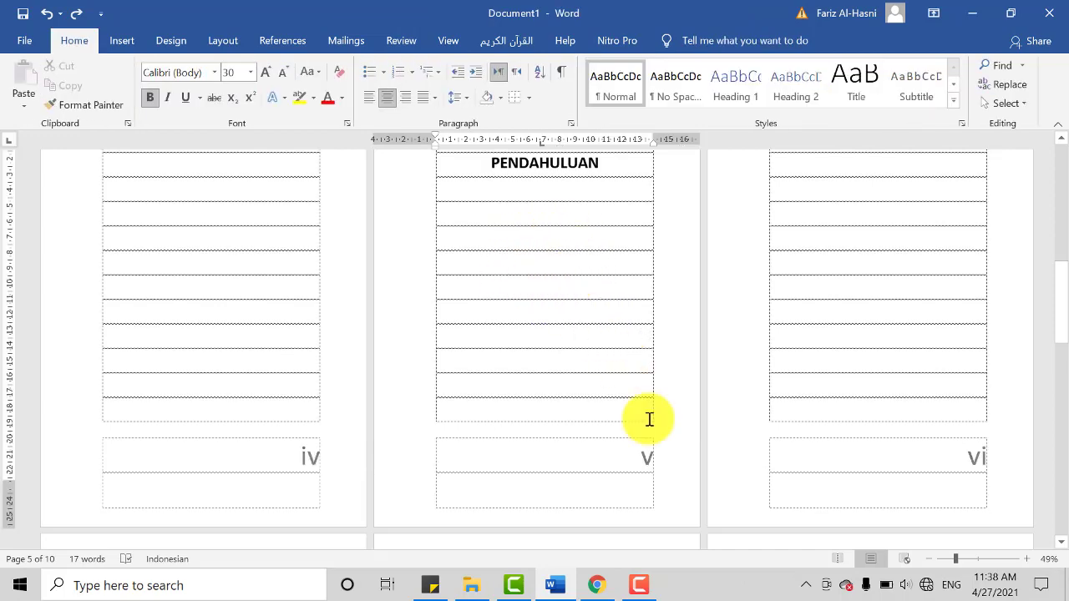
scroll(676, 443, up, 2)
scroll(723, 435, down, 2)
scroll(697, 406, up, 1)
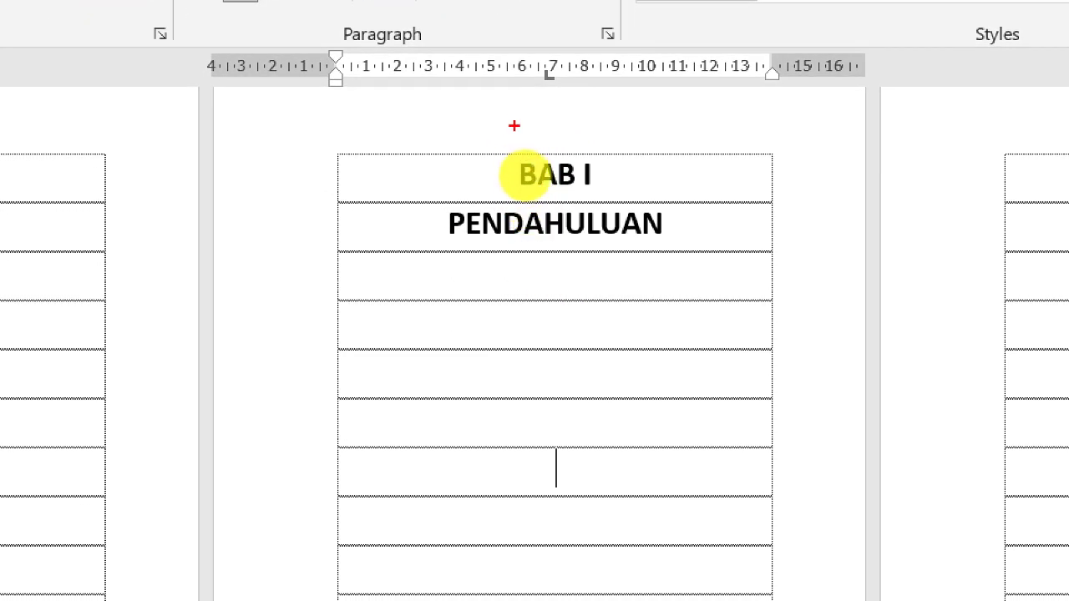
mouse_move(513, 126)
mouse_down()
mouse_move(520, 187)
mouse_move(527, 172)
mouse_move(522, 221)
mouse_up()
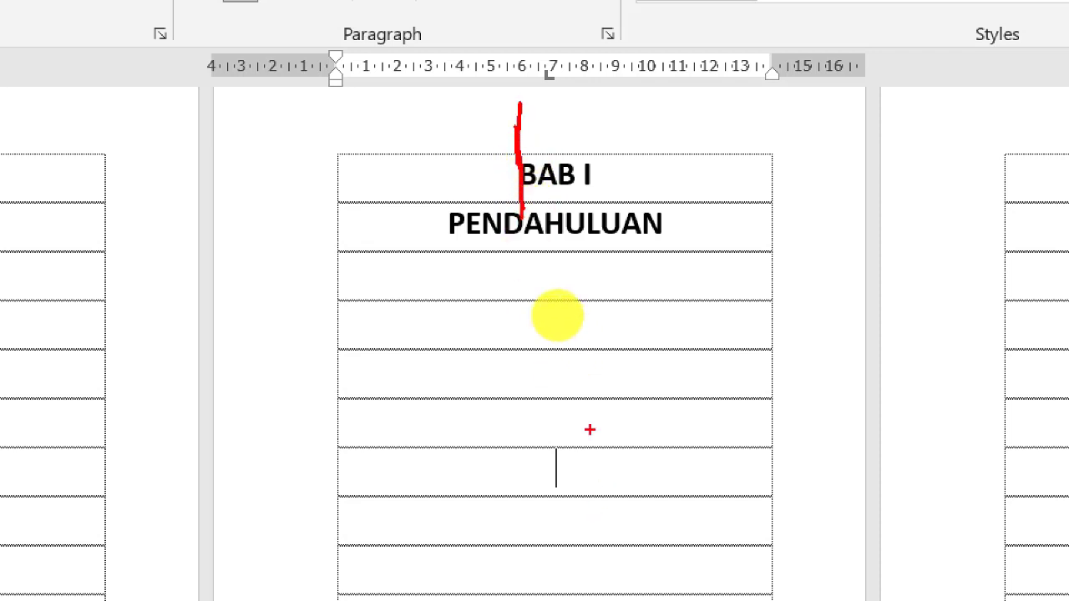
mouse_move(583, 418)
mouse_down()
mouse_move(449, 513)
mouse_move(656, 441)
mouse_move(458, 441)
mouse_move(745, 463)
mouse_move(455, 414)
mouse_move(614, 553)
mouse_move(620, 547)
mouse_up()
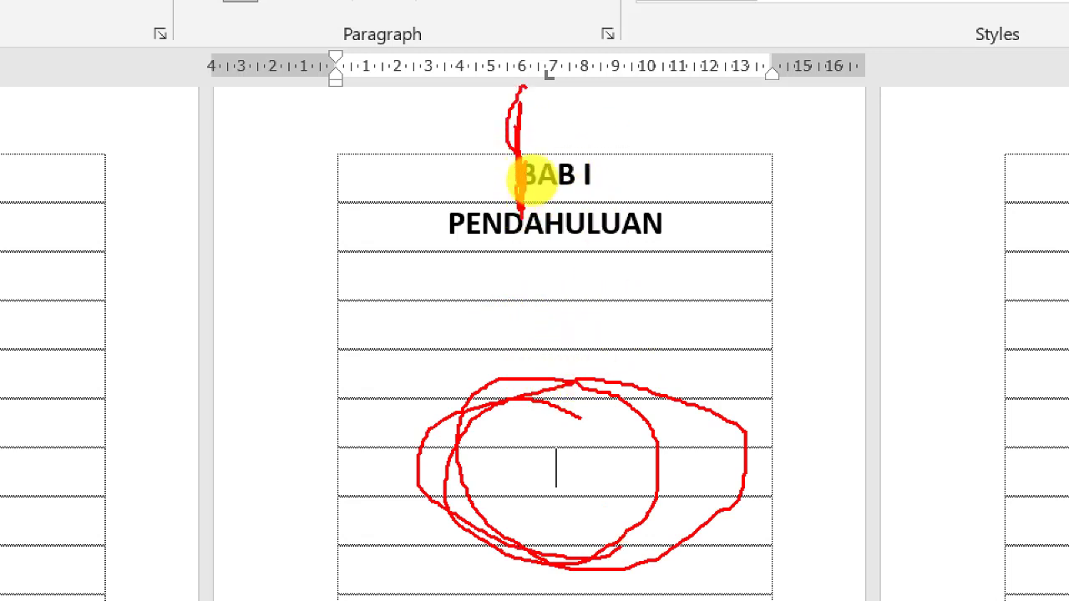
mouse_move(519, 159)
mouse_down()
mouse_move(521, 203)
mouse_move(532, 171)
mouse_up()
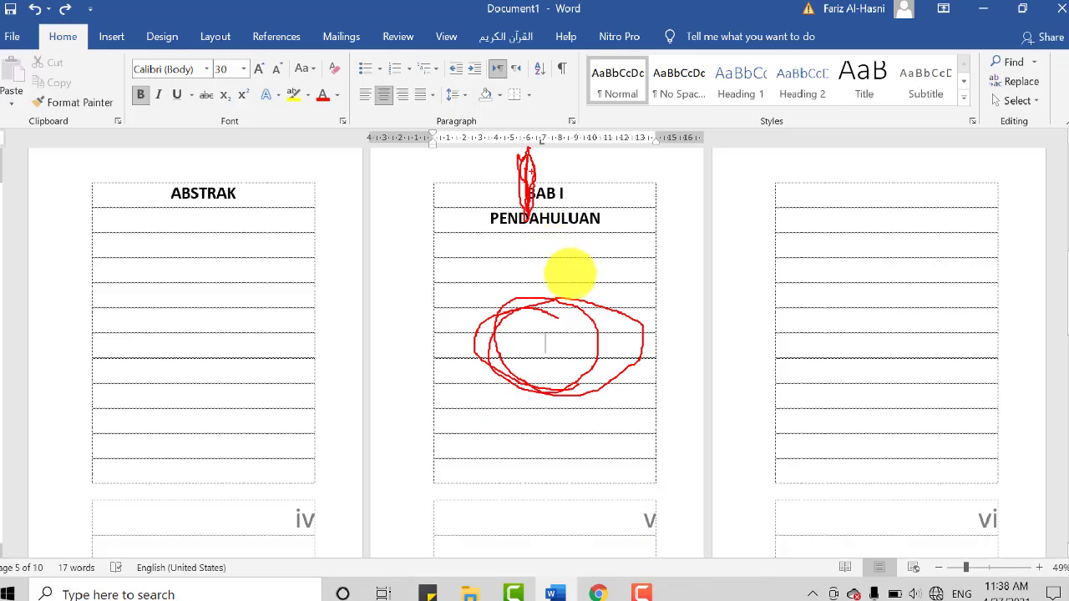
key(Escape)
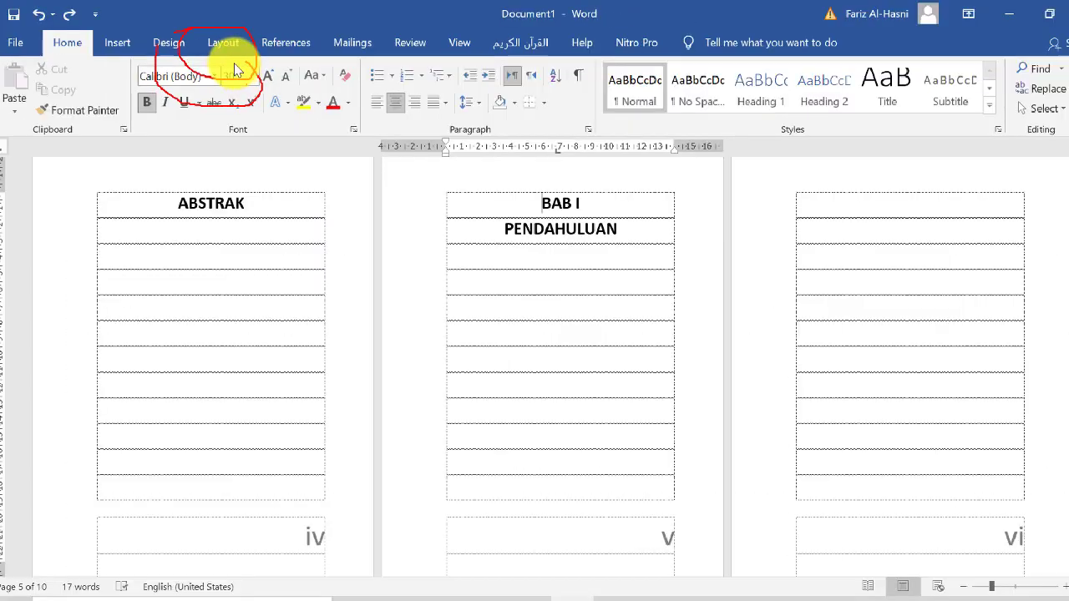
Step: Review the available page and section break types for the BAB I heading without inserting one
click(272, 54)
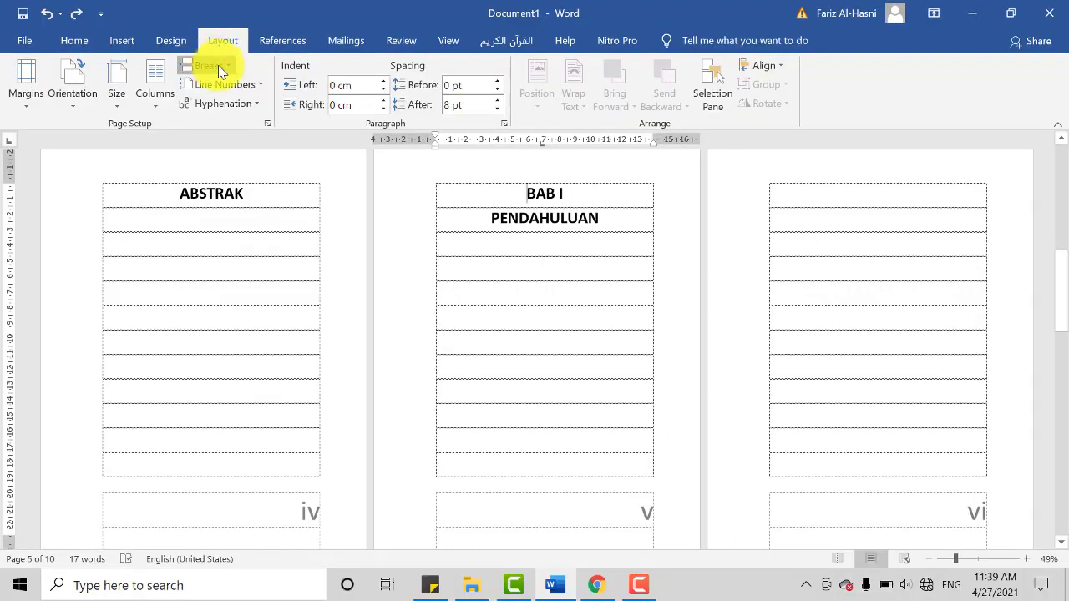
click(218, 65)
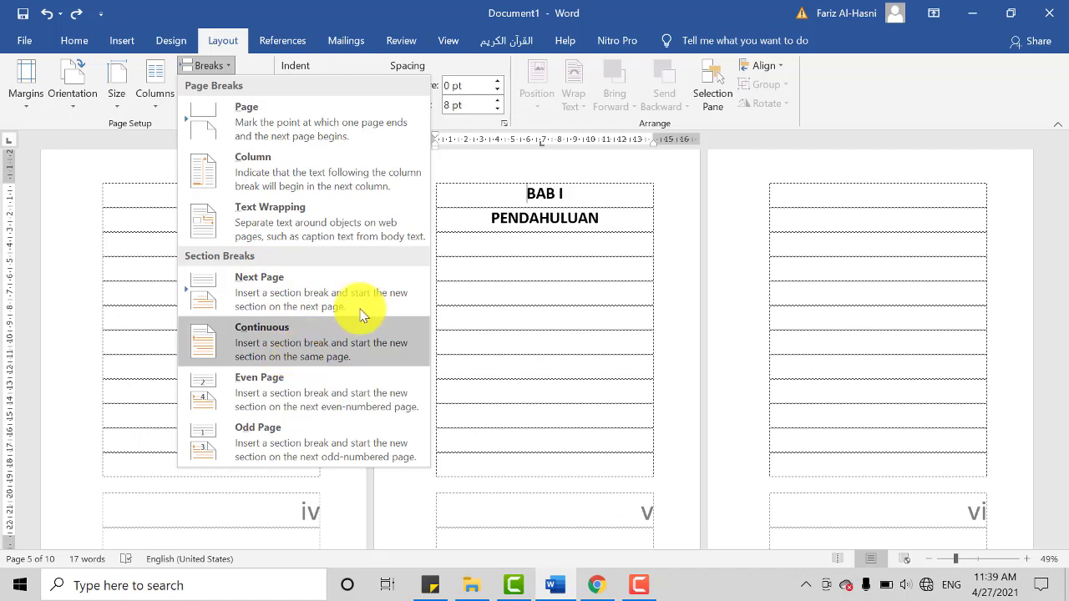
click(512, 216)
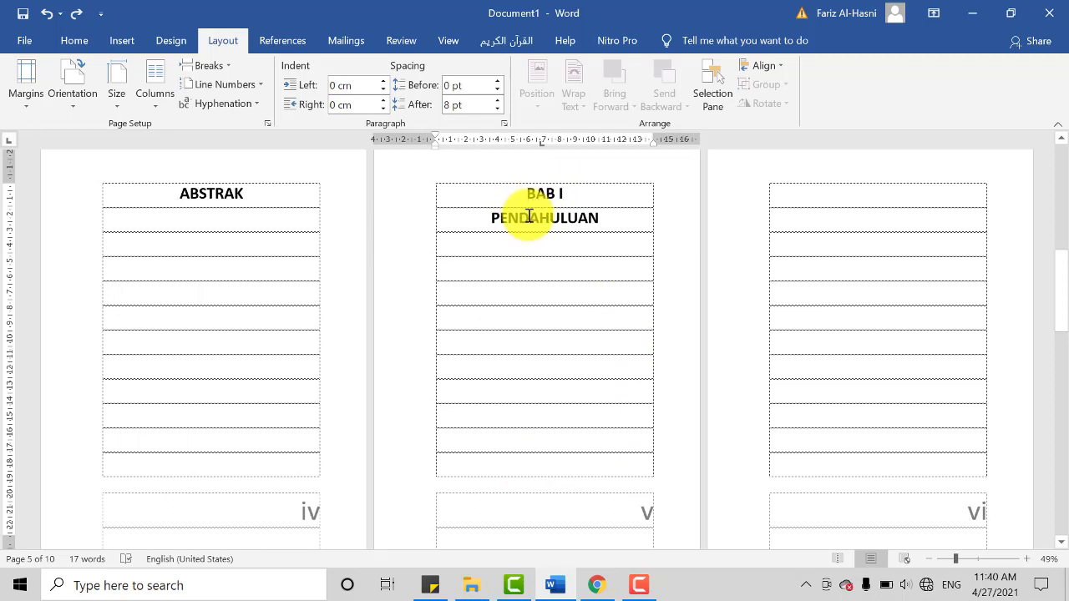
scroll(534, 225, up, 8)
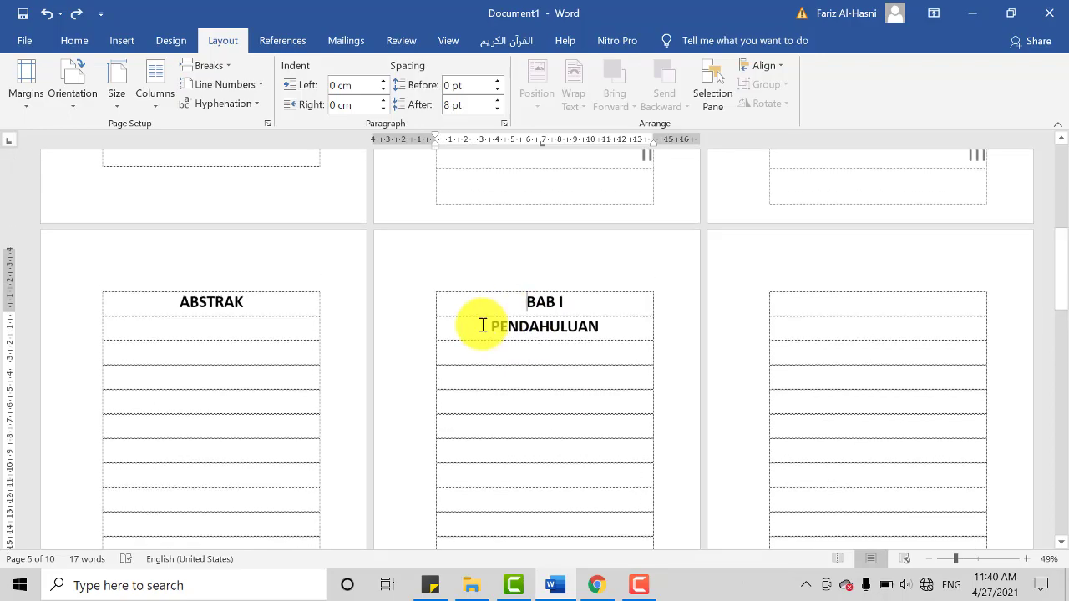
scroll(242, 327, up, 2)
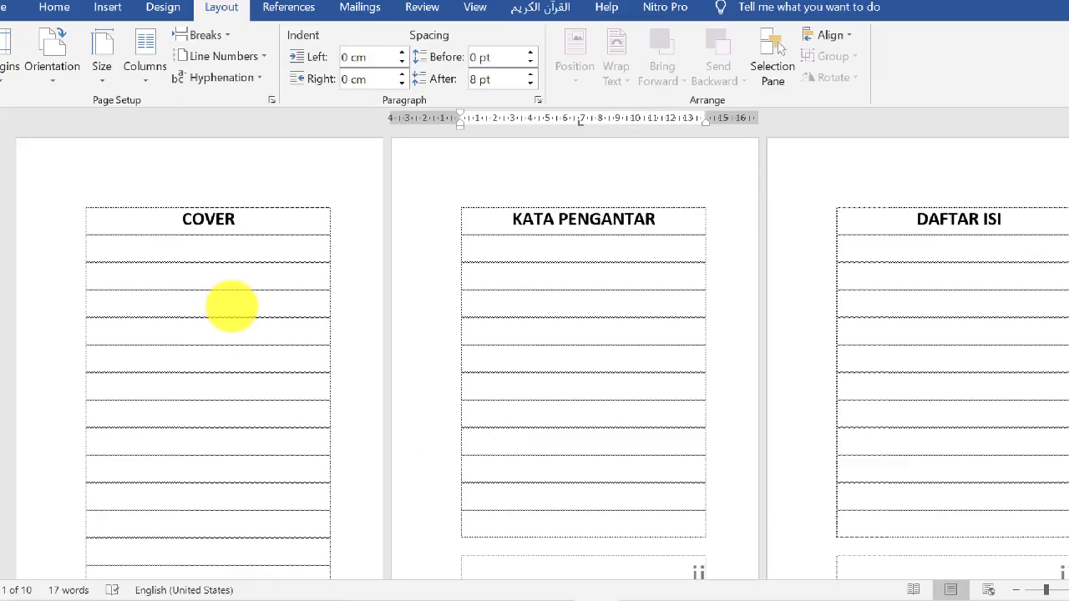
mouse_move(173, 187)
mouse_down()
mouse_move(148, 489)
mouse_move(297, 301)
mouse_up()
mouse_move(249, 239)
mouse_down()
mouse_move(119, 210)
mouse_move(155, 437)
mouse_move(210, 239)
mouse_move(292, 475)
mouse_up()
mouse_move(333, 365)
mouse_down()
mouse_move(112, 251)
mouse_move(275, 429)
mouse_move(201, 226)
mouse_move(157, 286)
mouse_up()
key(Escape)
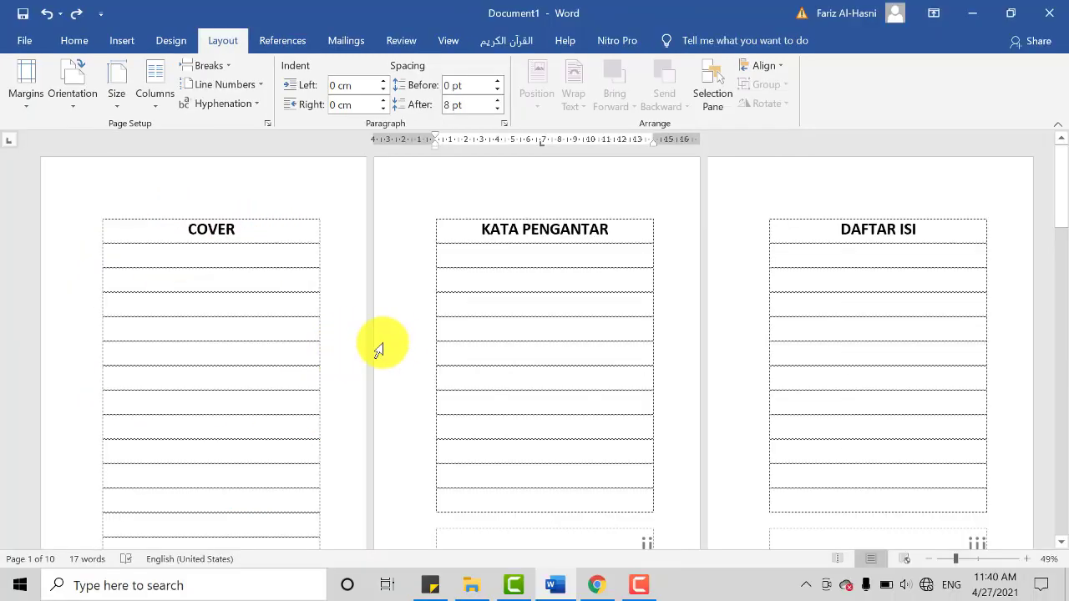
Step: Place the insertion point directly before the BAB I heading and open the choice of page and section breaks
scroll(431, 342, down, 10)
scroll(589, 456, down, 5)
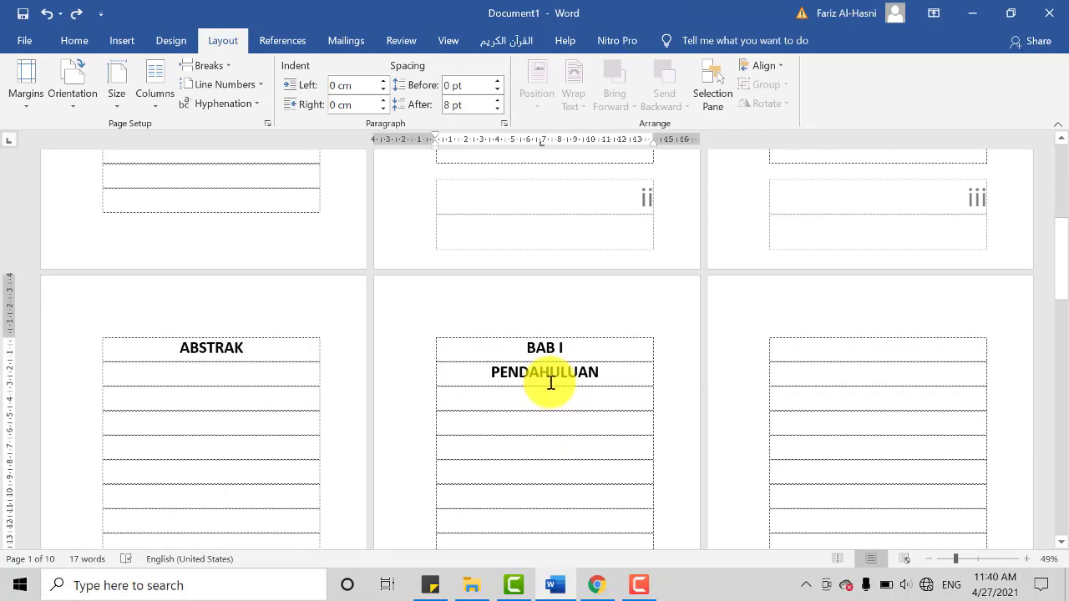
scroll(540, 332, up, 1)
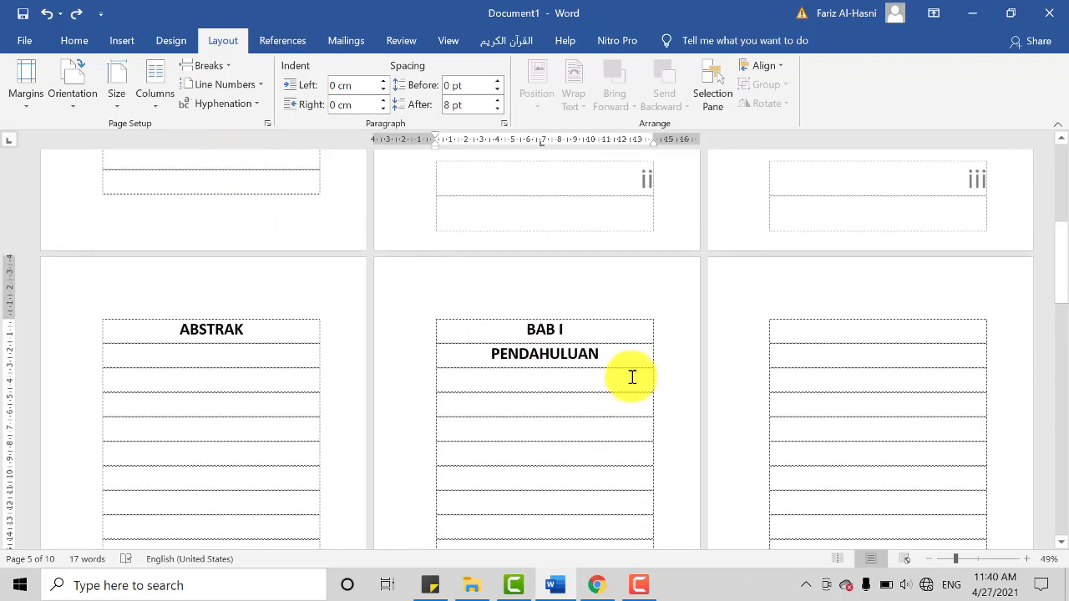
drag(589, 322, 493, 440)
click(483, 419)
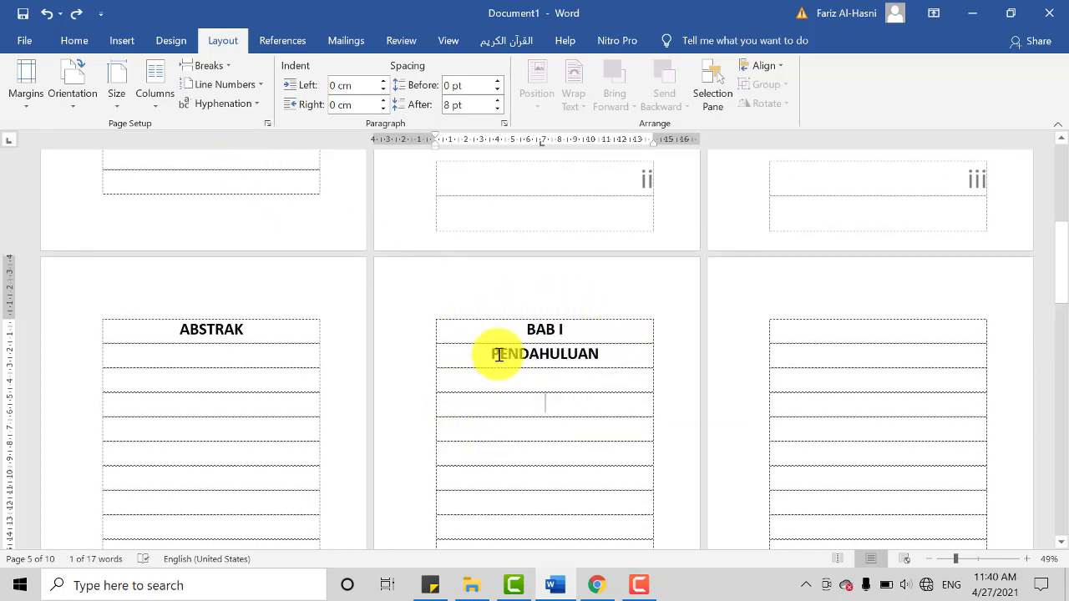
scroll(572, 368, up, 1)
scroll(572, 369, up, 1)
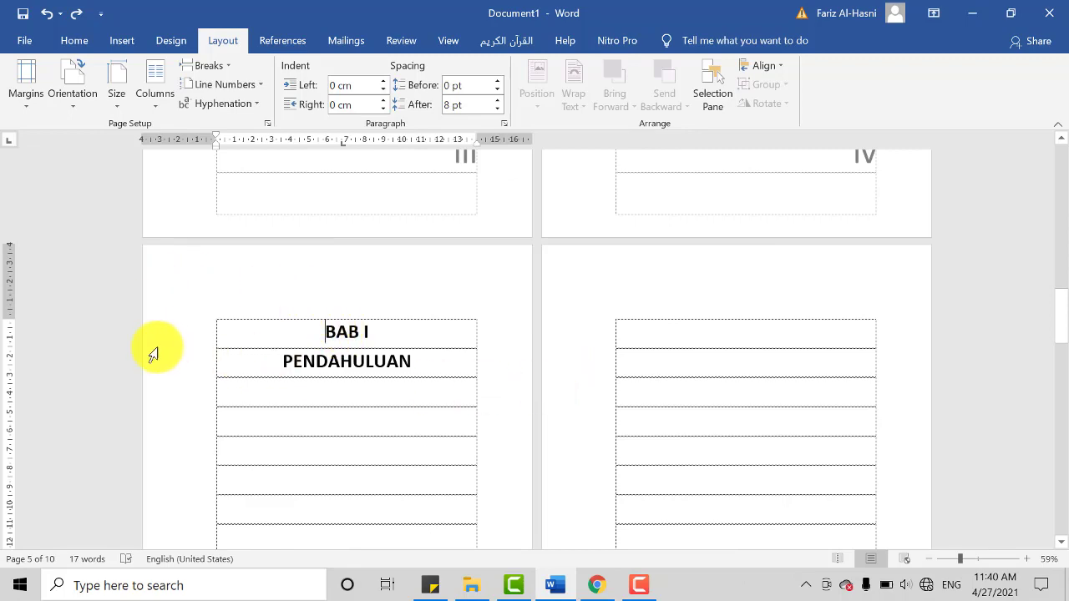
scroll(146, 334, down, 1)
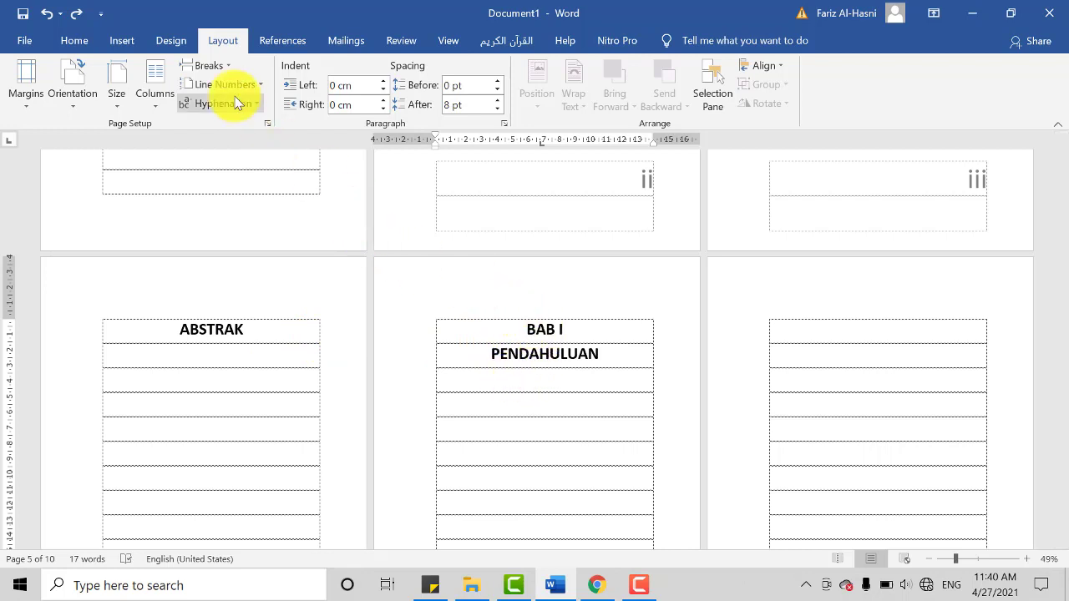
click(228, 65)
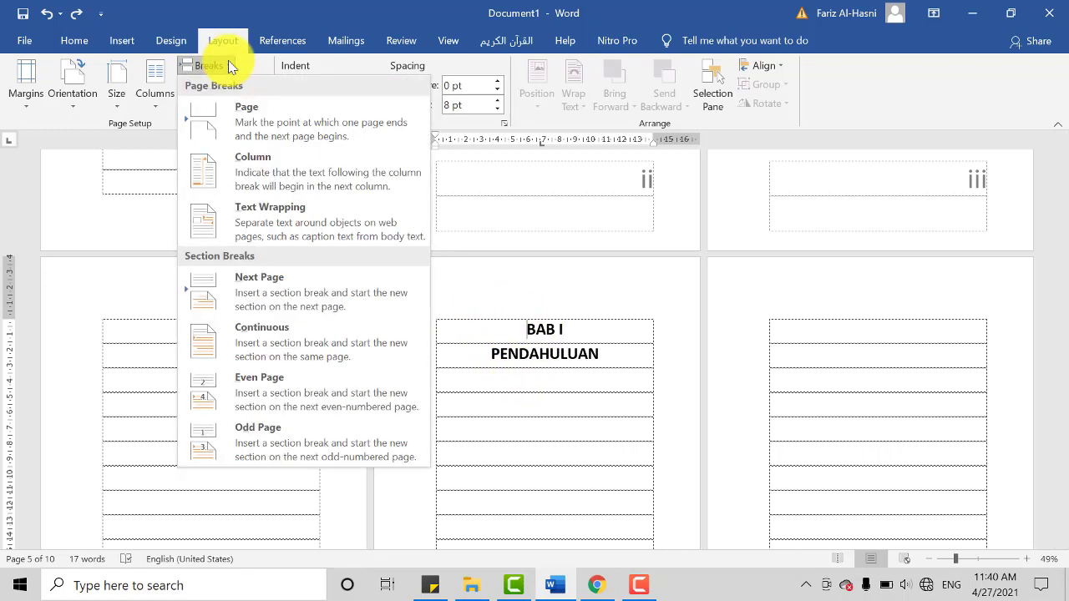
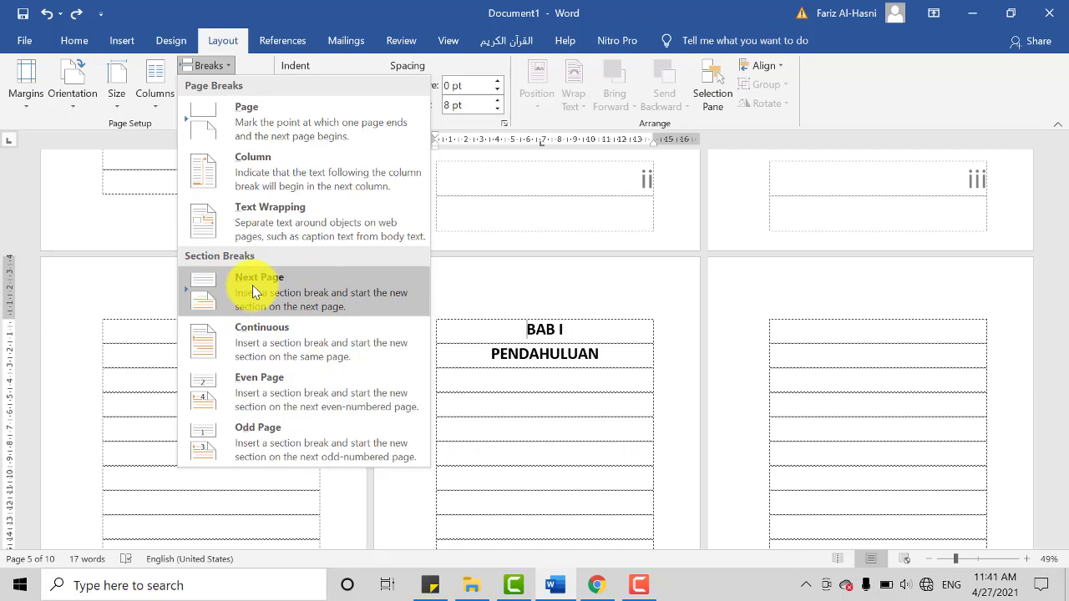
Step: Insert a Next Page section break before the BAB I heading and check the pages that follow
click(252, 285)
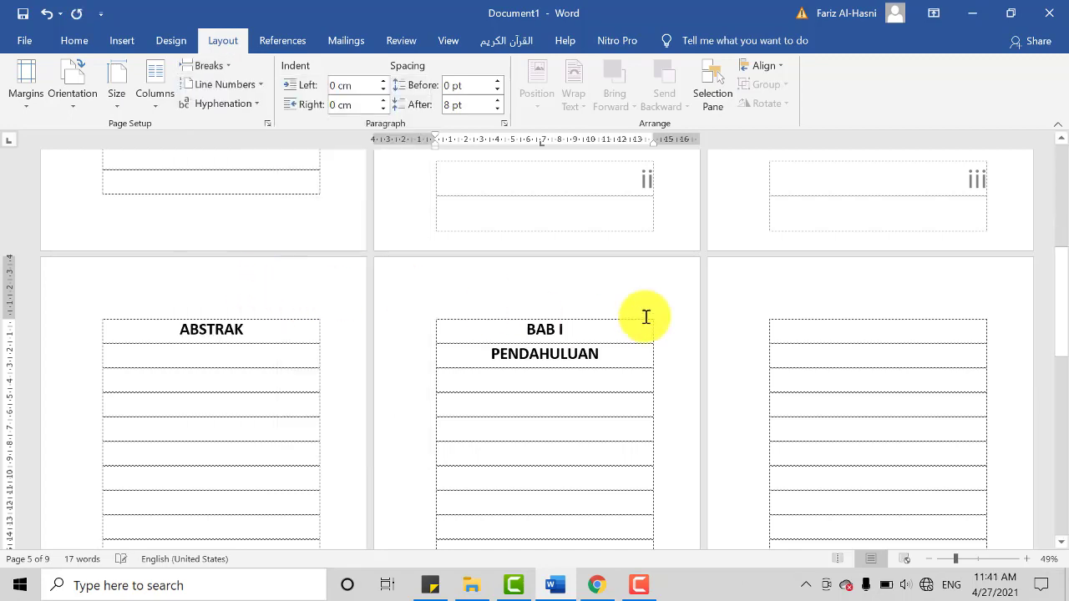
scroll(646, 317, down, 2)
scroll(619, 317, down, 1)
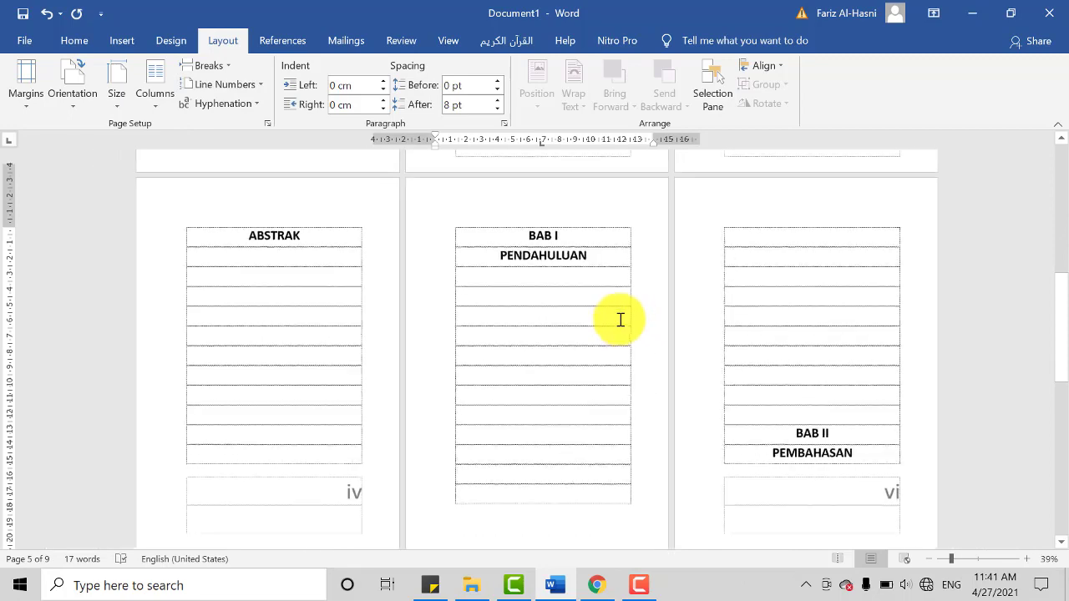
scroll(668, 331, up, 1)
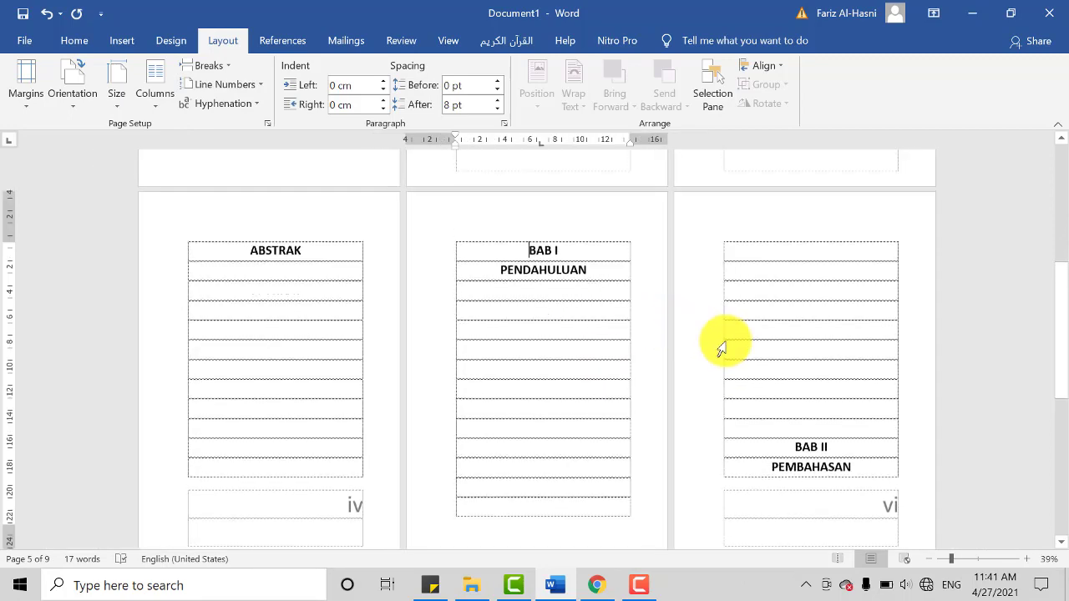
Step: Adjust the blank lines above the BAB II PEMBAHASAN heading so that it moves to the following page
click(776, 409)
key(BackSpace)
key(BackSpace)
key(BackSpace)
key(BackSpace)
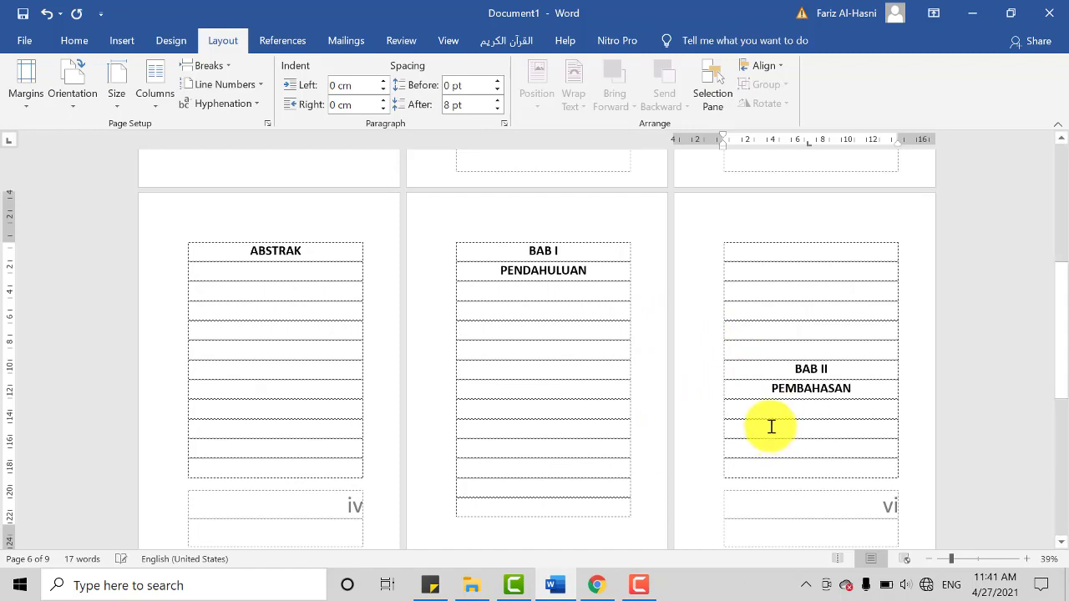
key(Return)
key(Return)
key(Return)
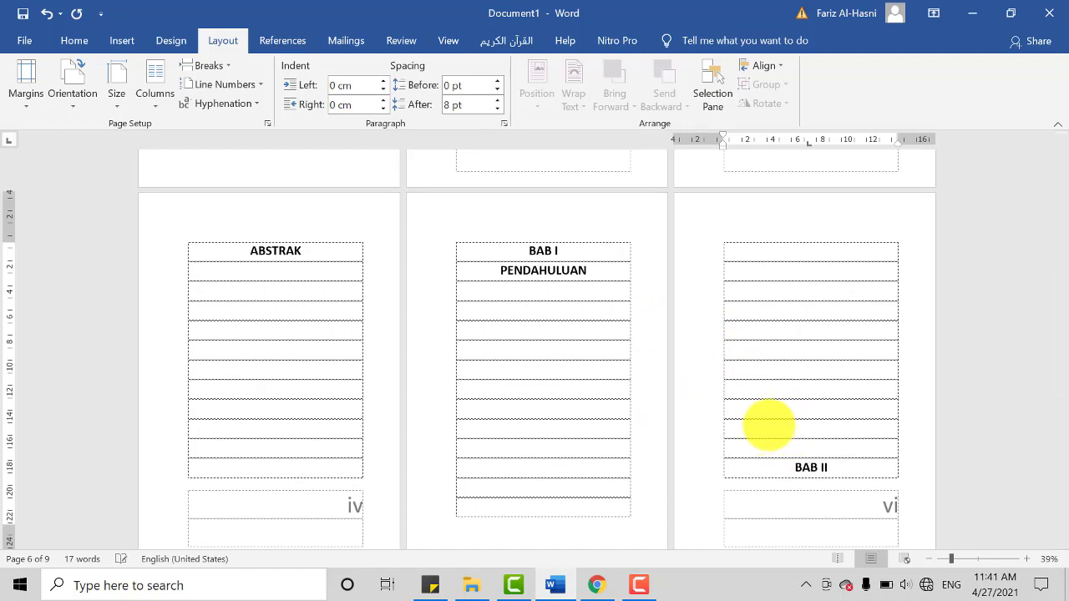
Step: Examine the footer page numbers on the front matter, ABSTRAK and BAB I PENDAHULUAN pages
scroll(660, 384, down, 1)
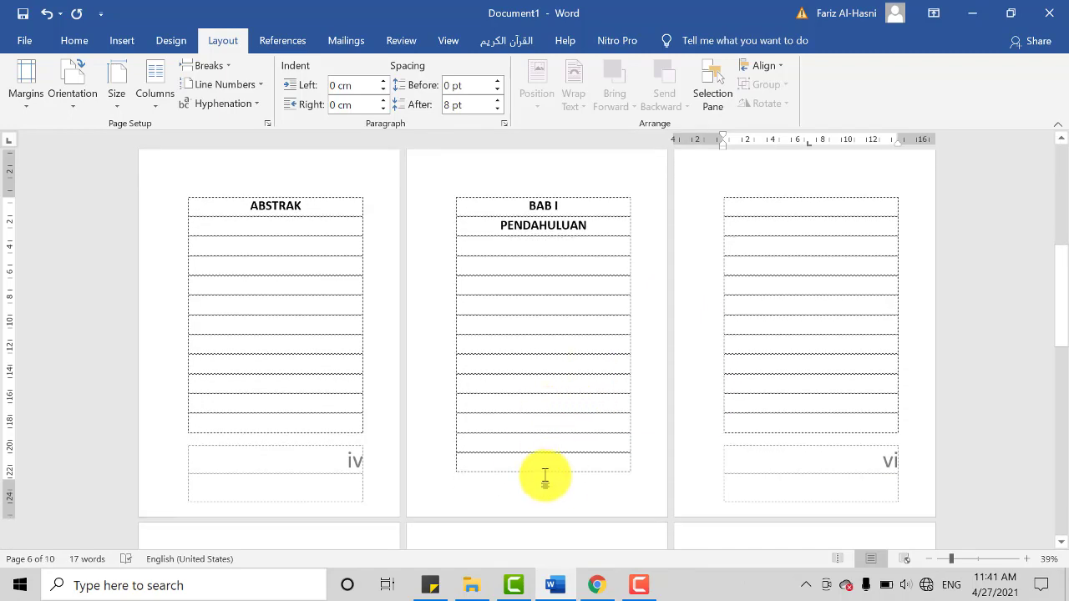
scroll(401, 401, up, 8)
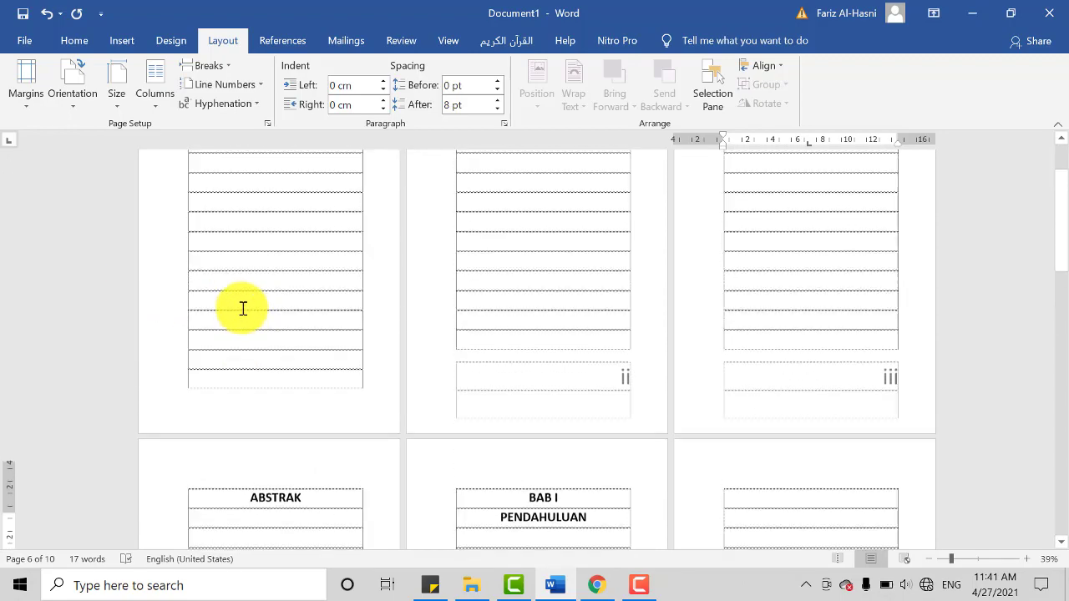
scroll(270, 268, down, 8)
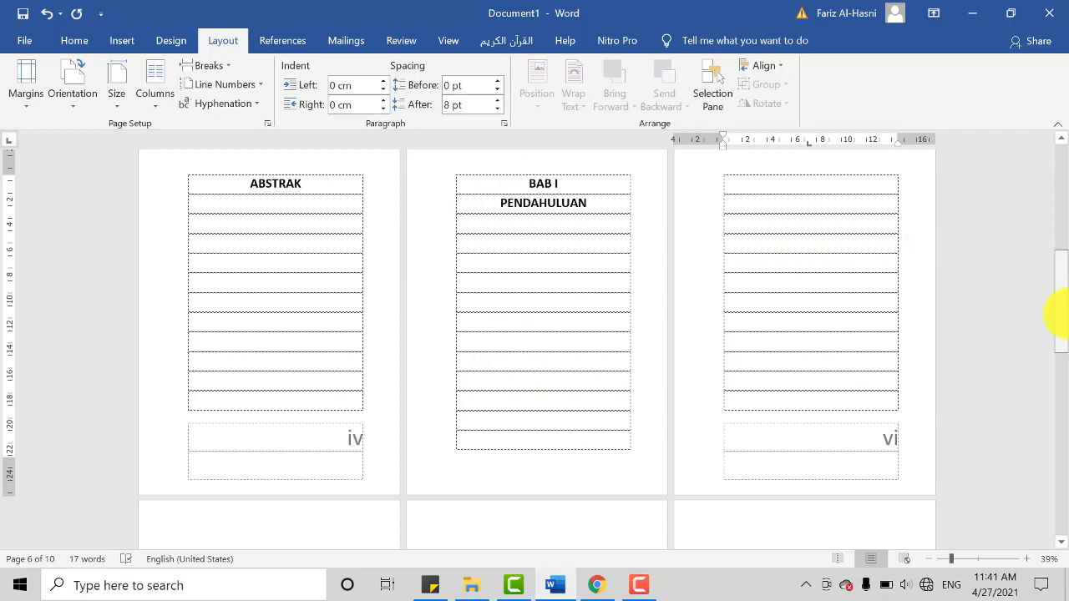
drag(1065, 316, 1066, 261)
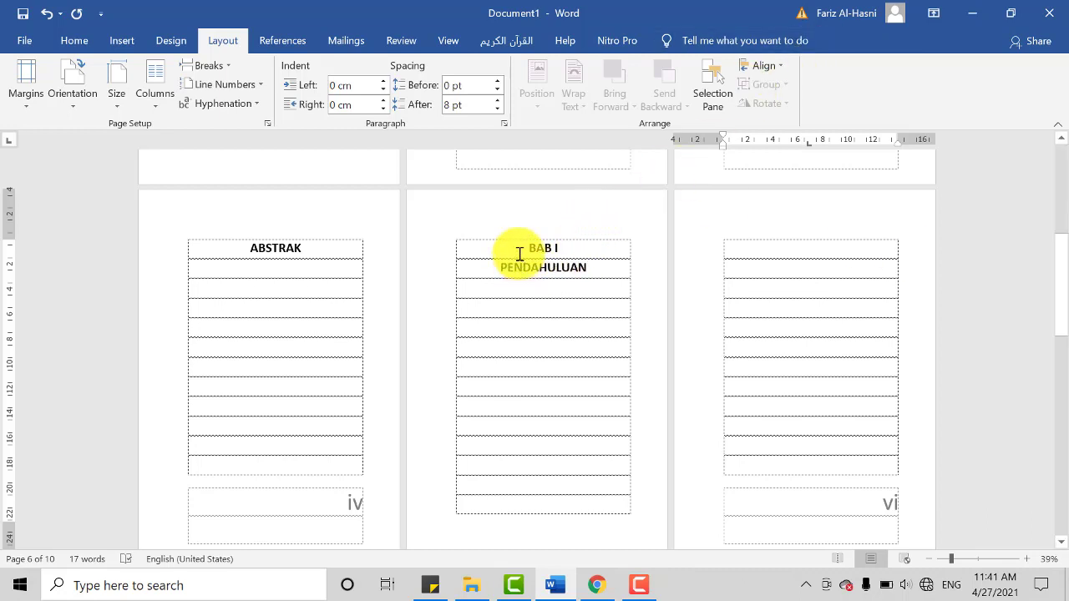
click(907, 559)
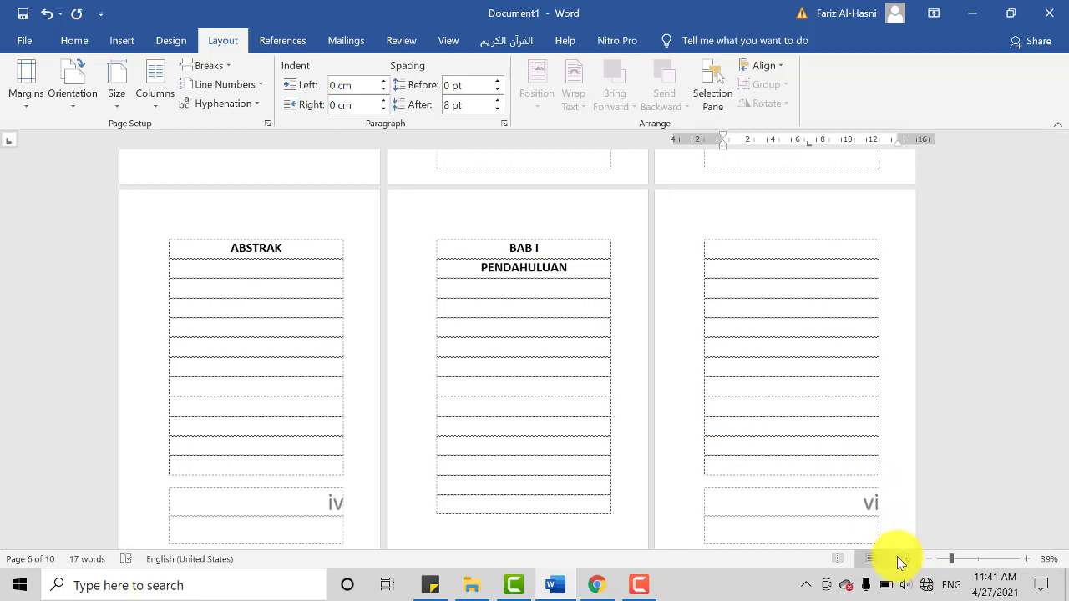
ctrl+scroll(770, 479, down, 2)
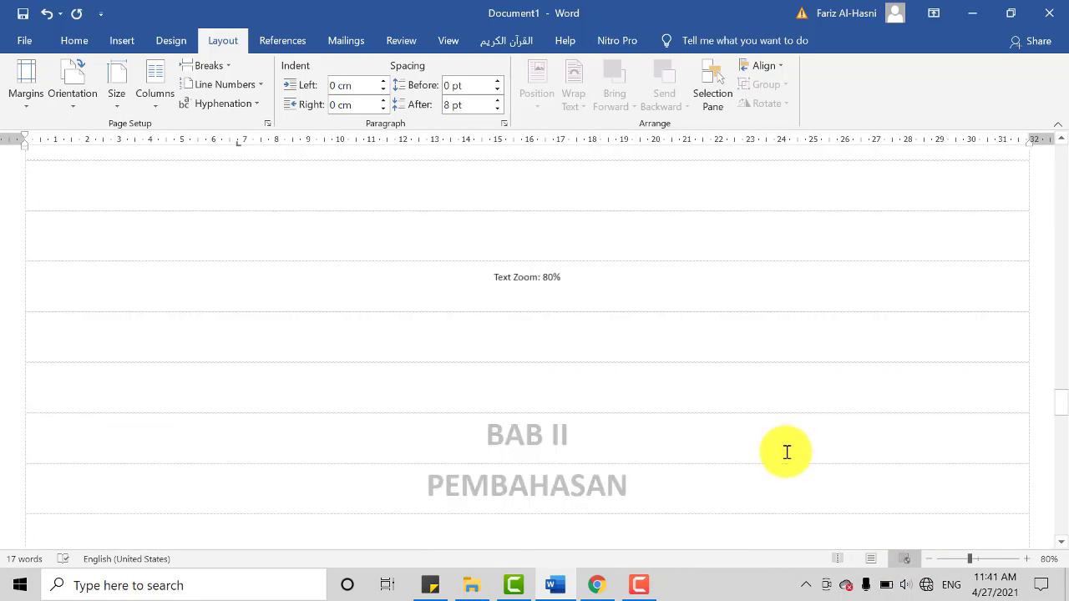
ctrl+scroll(787, 452, down, 1)
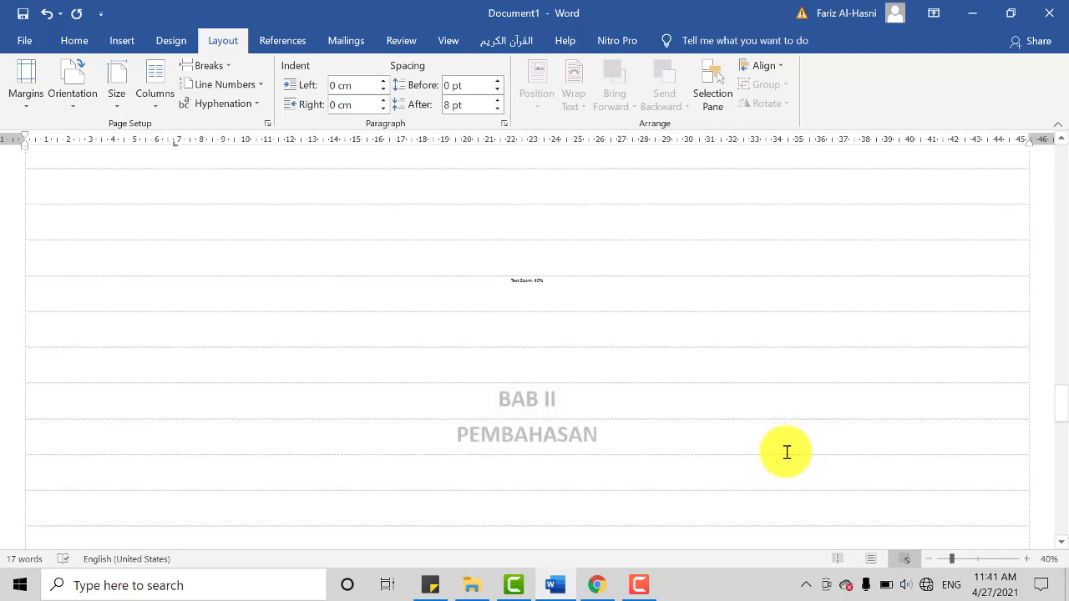
scroll(787, 451, up, 10)
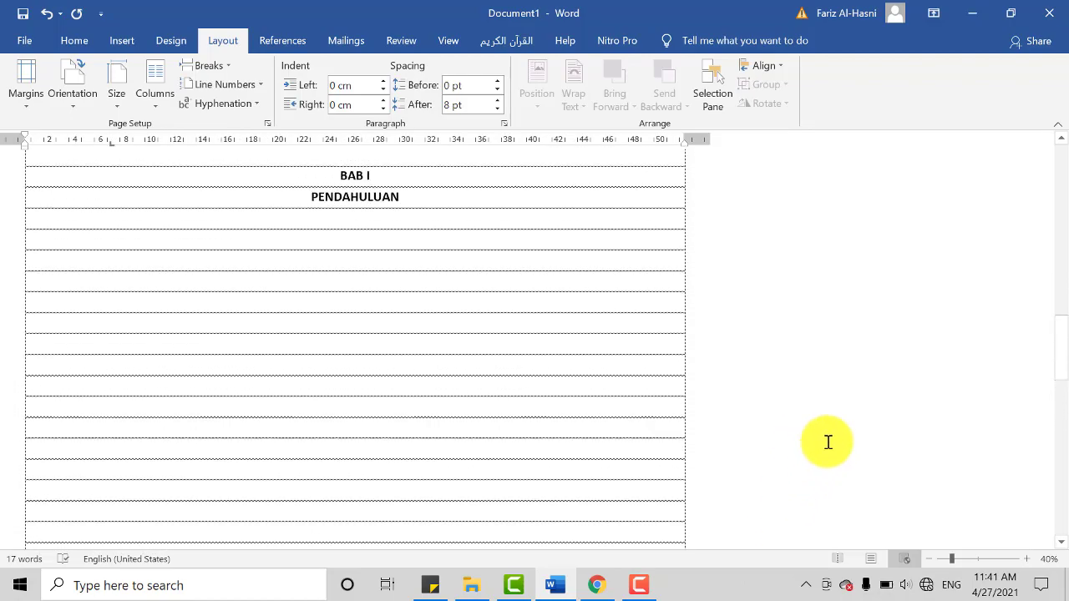
scroll(828, 468, up, 5)
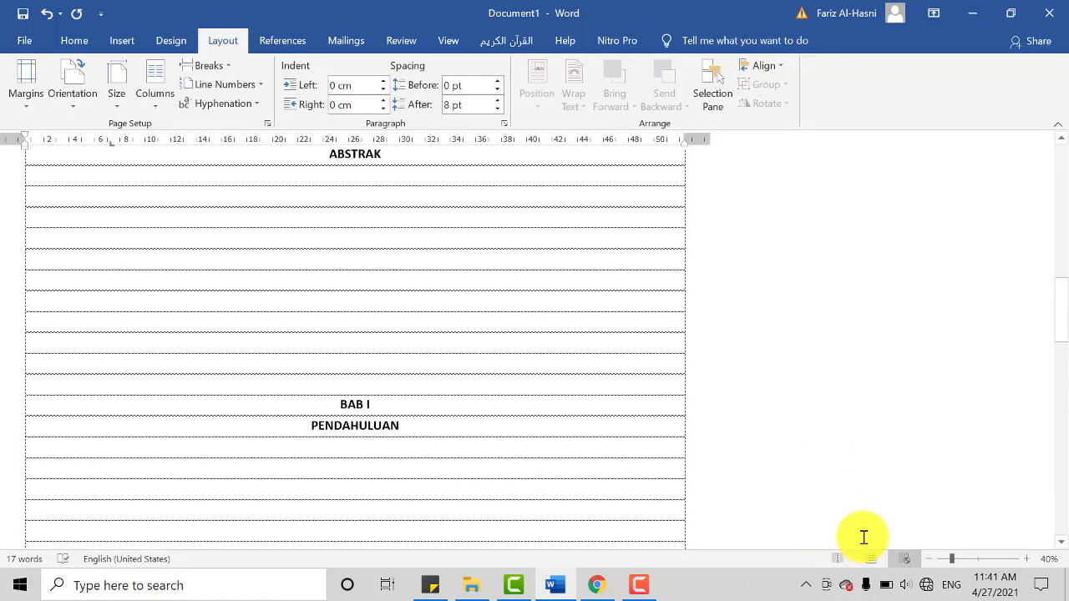
scroll(863, 537, up, 3)
click(871, 559)
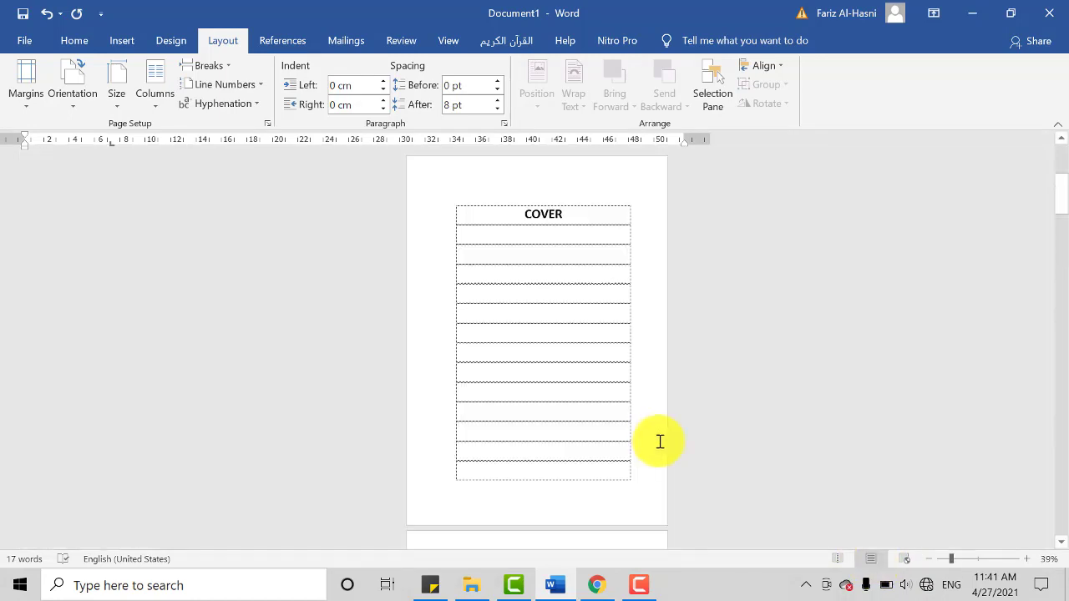
Step: Examine the BAB I PENDAHULUAN page and the page after it at different magnifications, finishing at 90%
scroll(660, 441, down, 5)
ctrl+scroll(667, 429, down, 3)
ctrl+scroll(667, 429, up, 6)
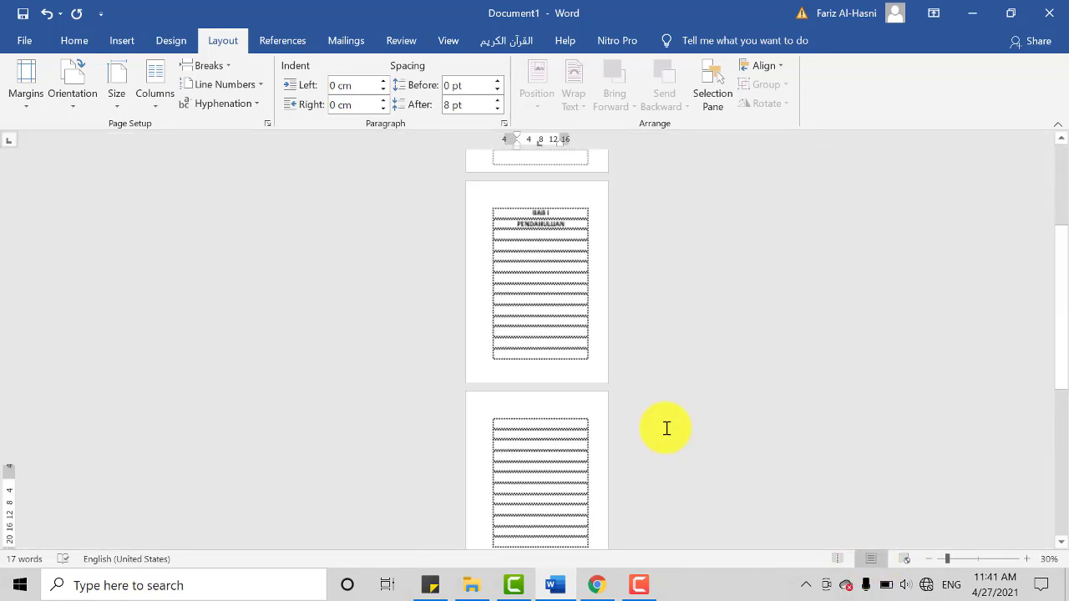
ctrl+scroll(667, 428, up, 2)
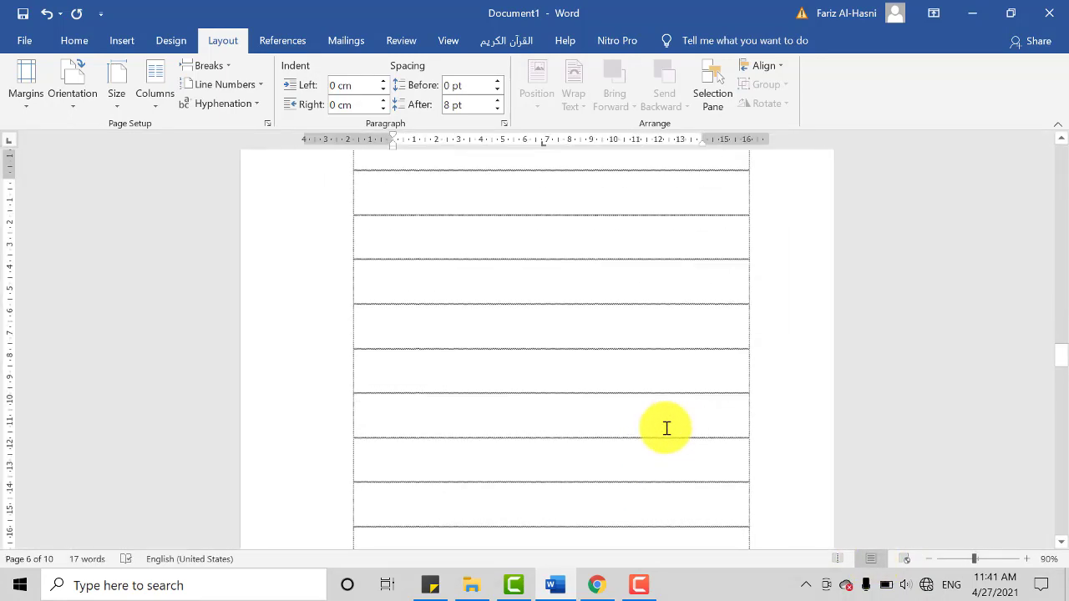
ctrl+scroll(677, 436, down, 8)
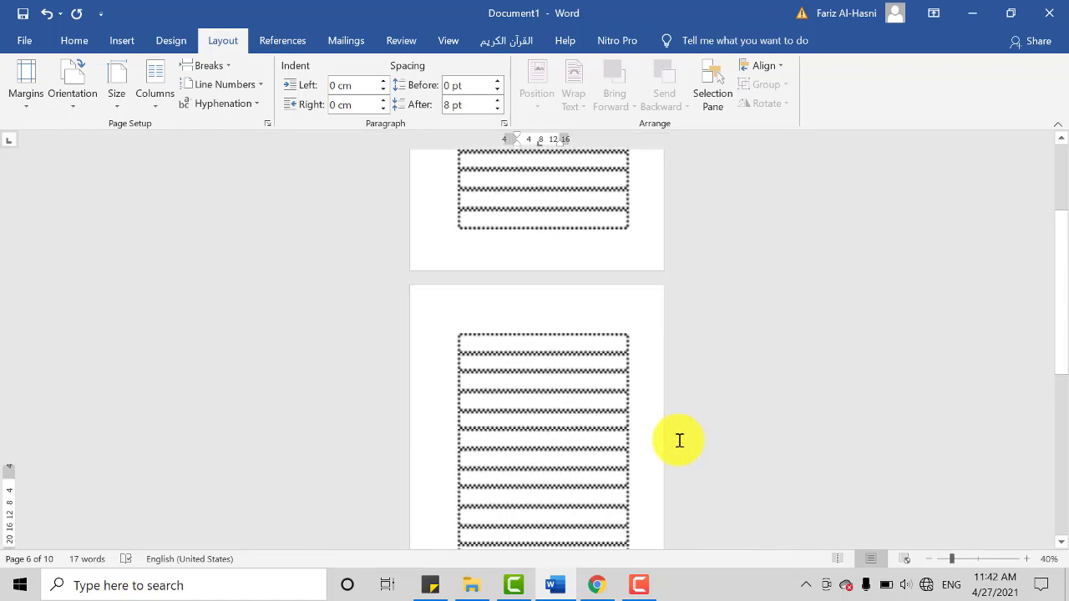
ctrl+scroll(680, 440, up, 12)
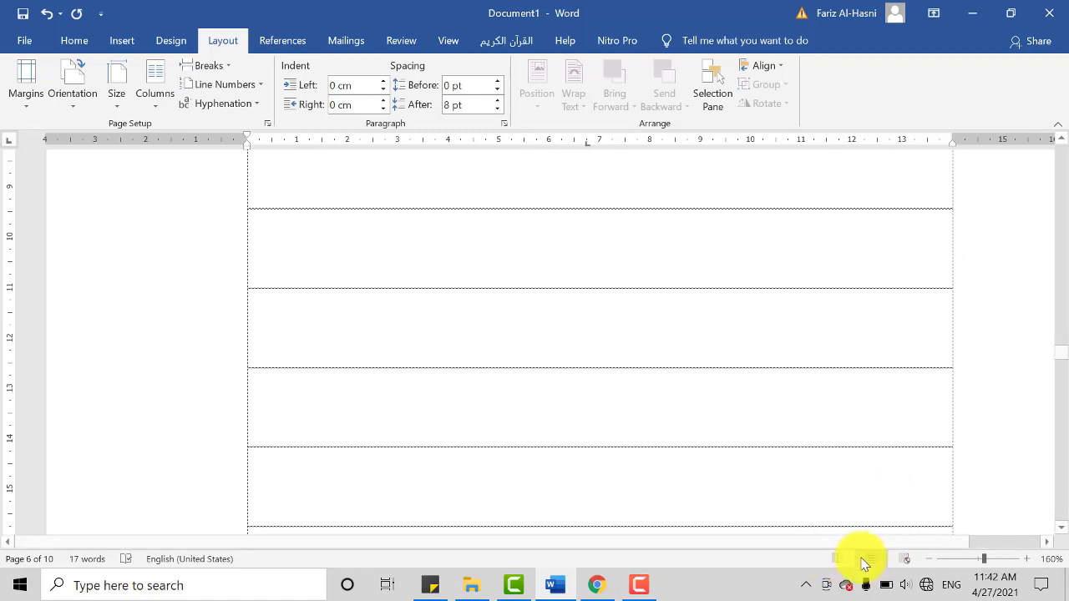
scroll(902, 513, down, 2)
ctrl+scroll(906, 513, down, 2)
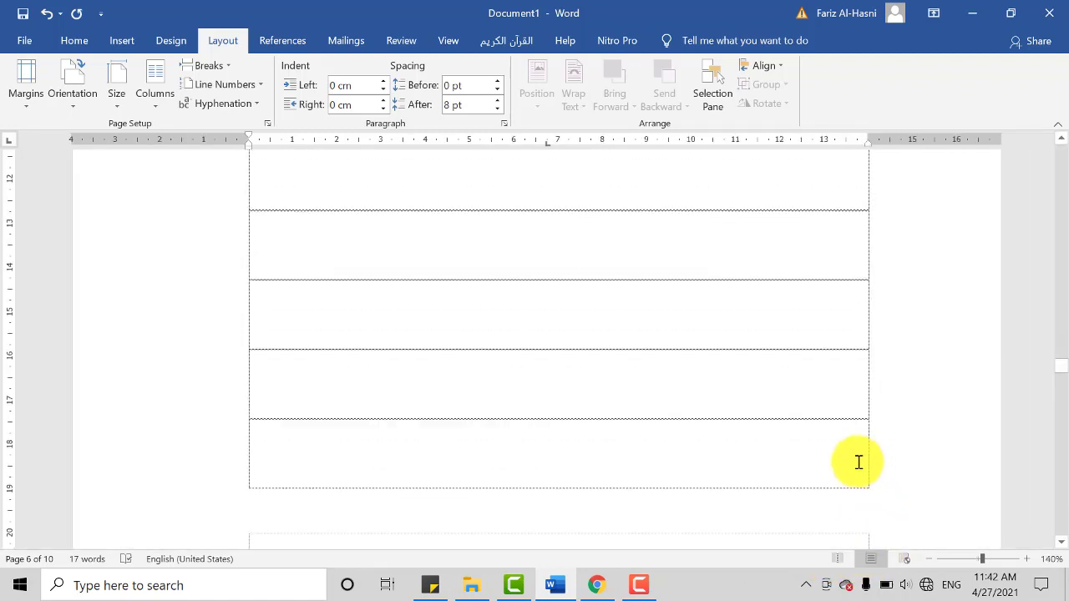
scroll(859, 462, up, 3)
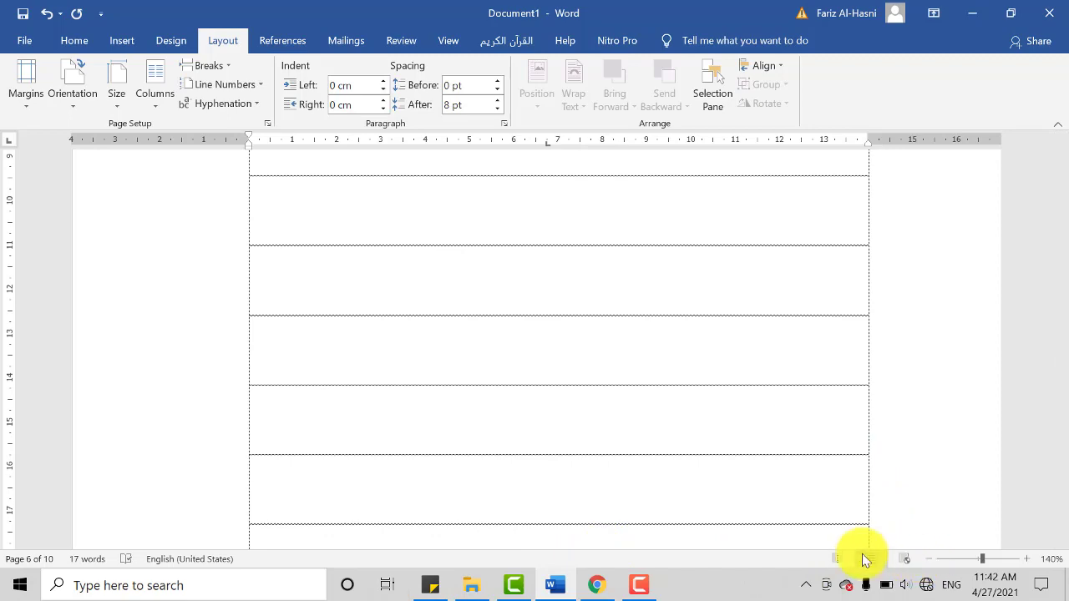
click(927, 560)
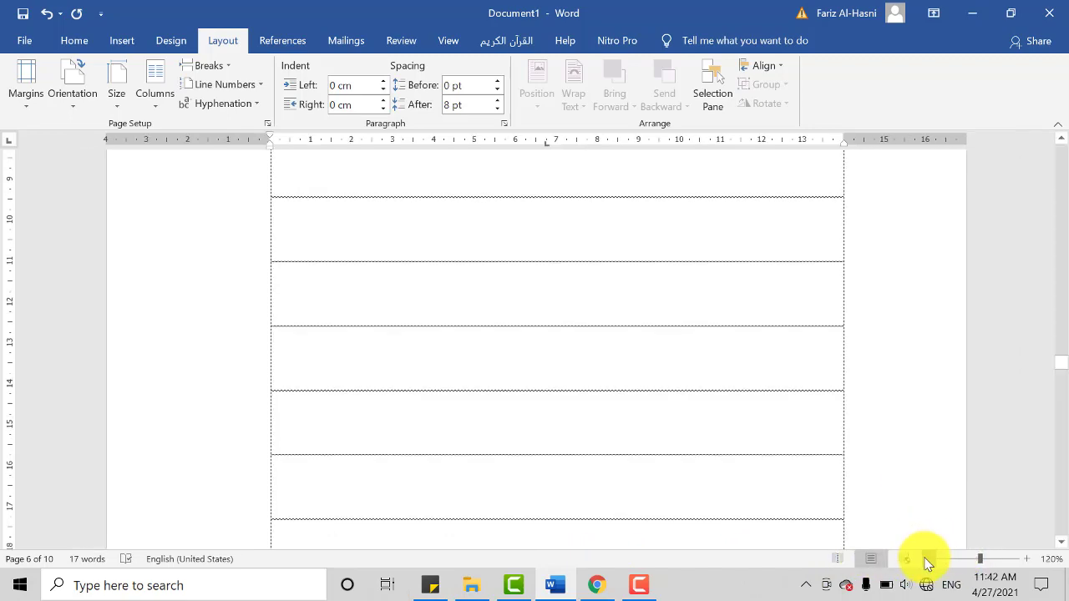
click(928, 560)
click(927, 561)
click(927, 561)
click(928, 560)
scroll(644, 417, up, 10)
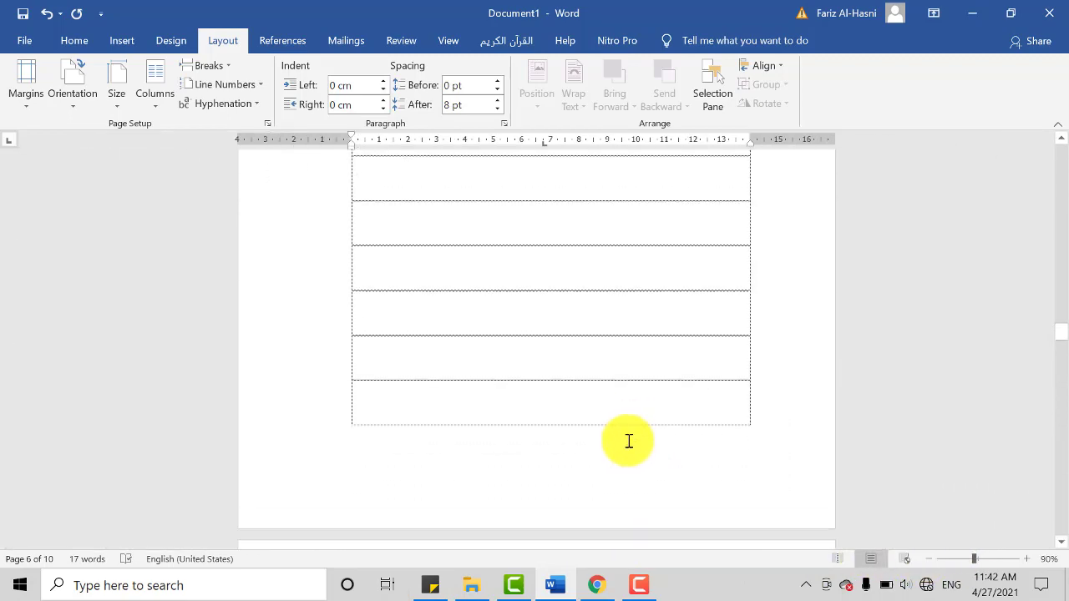
scroll(874, 471, up, 8)
scroll(843, 462, down, 9)
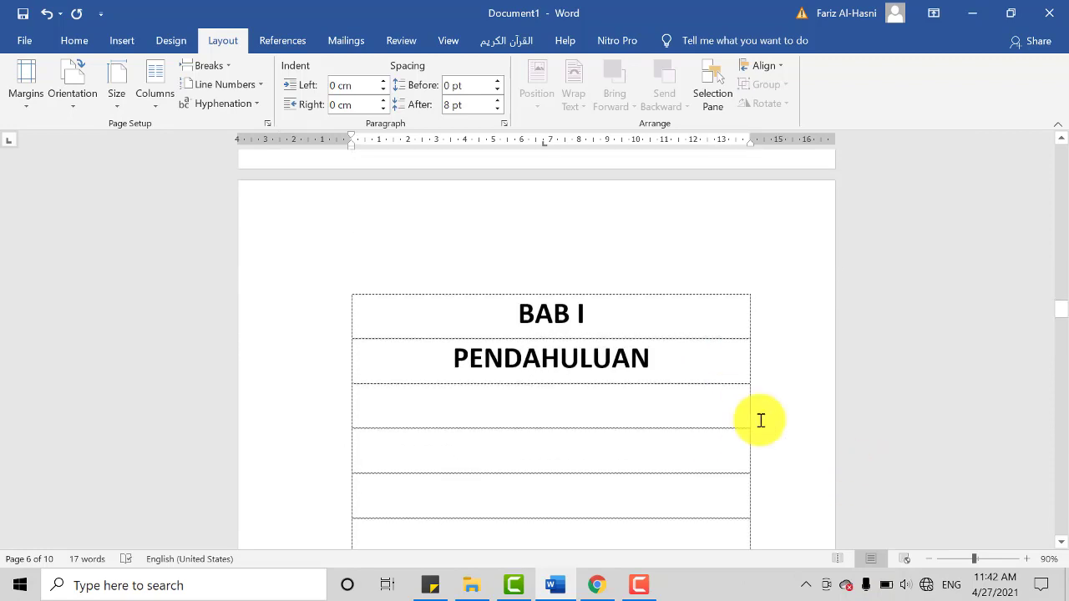
scroll(777, 476, down, 6)
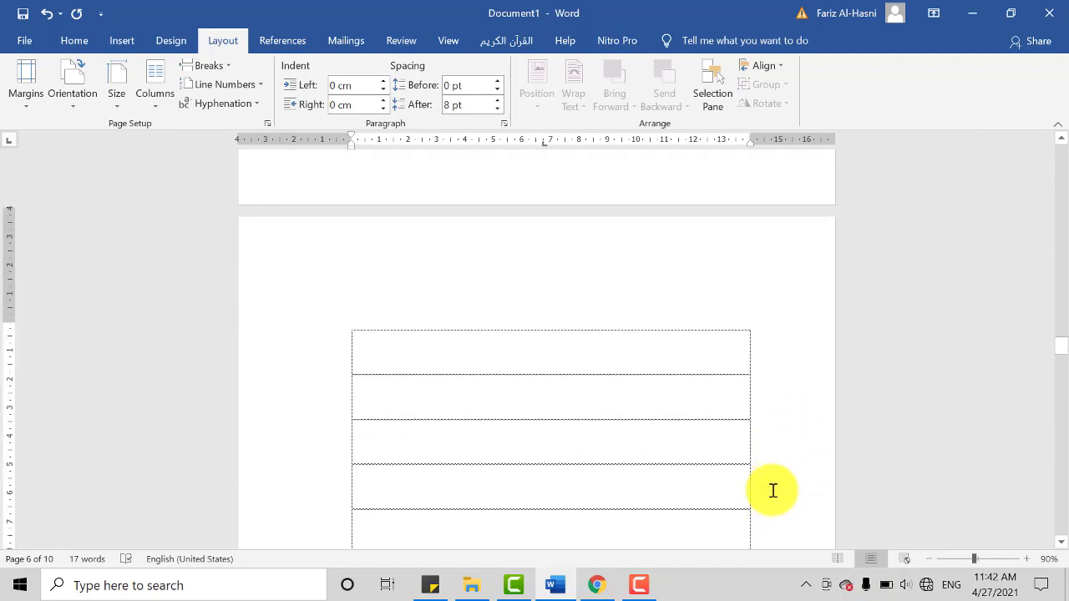
scroll(668, 426, up, 2)
scroll(735, 411, up, 2)
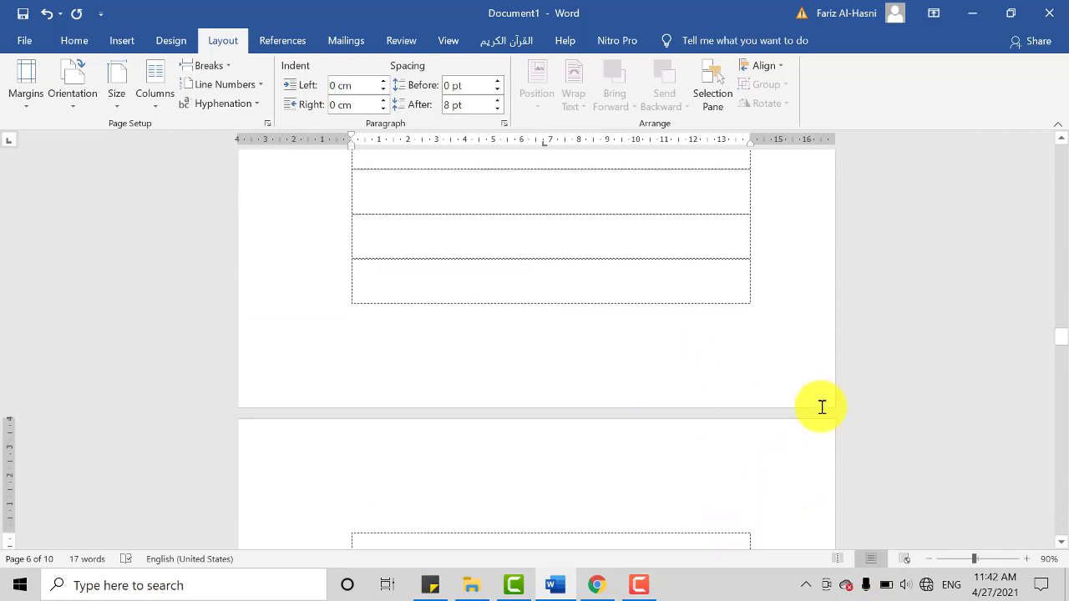
click(838, 559)
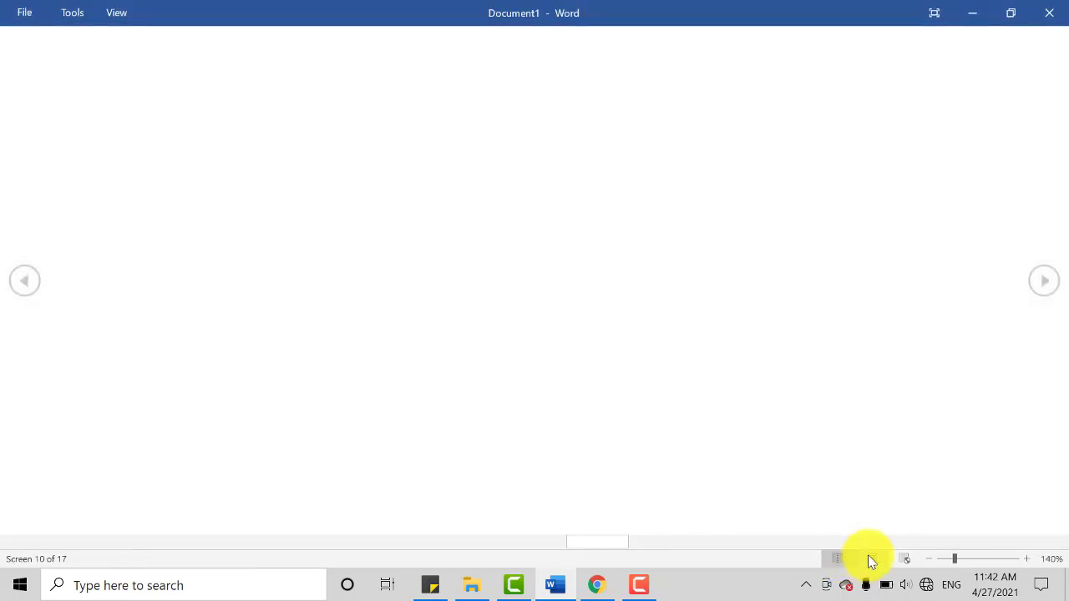
click(1047, 13)
click(689, 386)
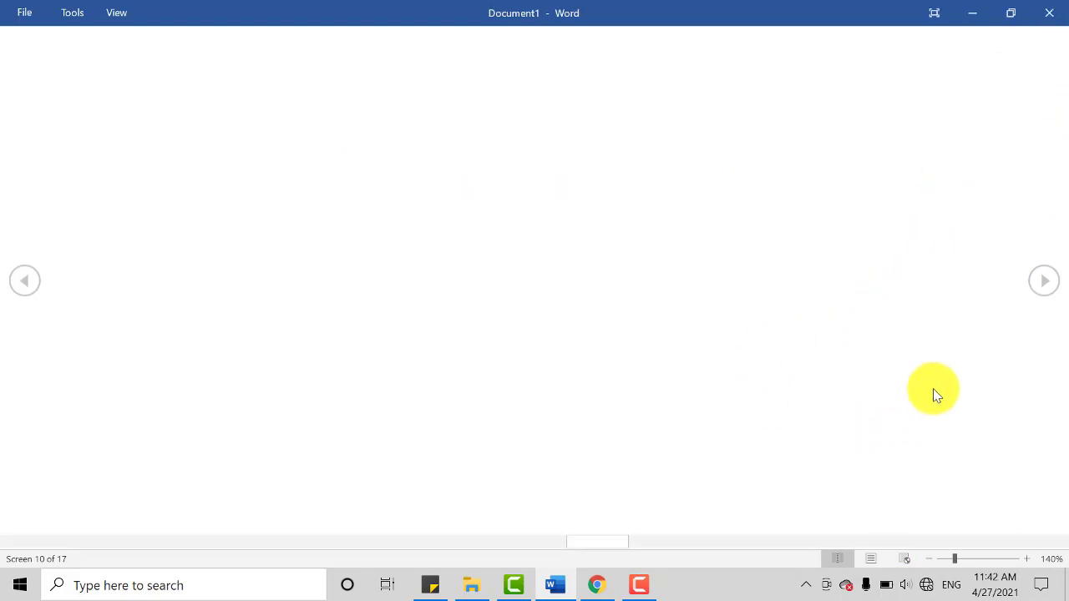
key(Escape)
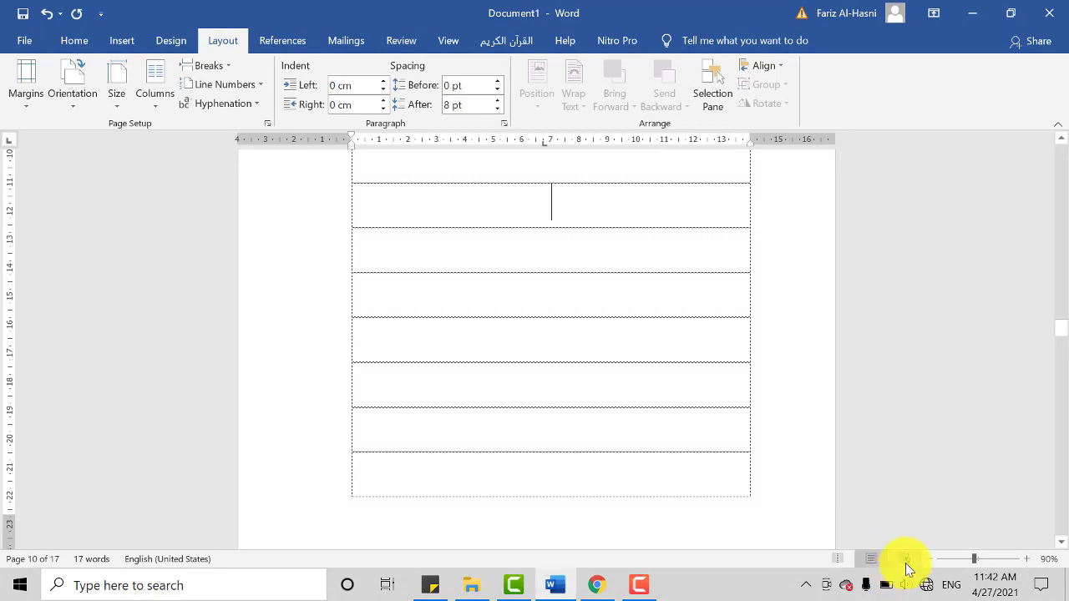
click(906, 560)
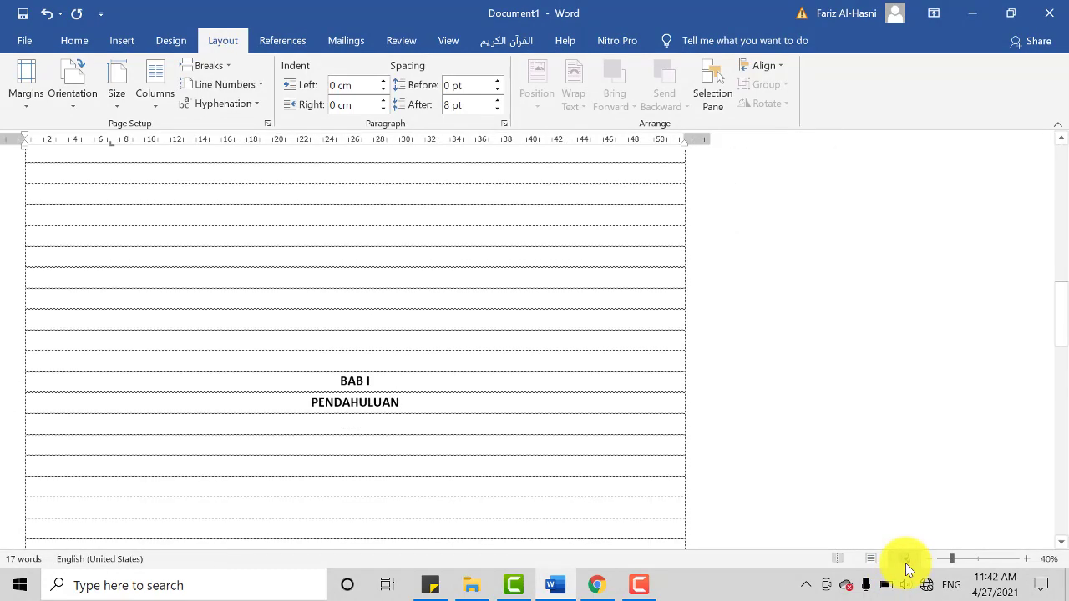
click(876, 558)
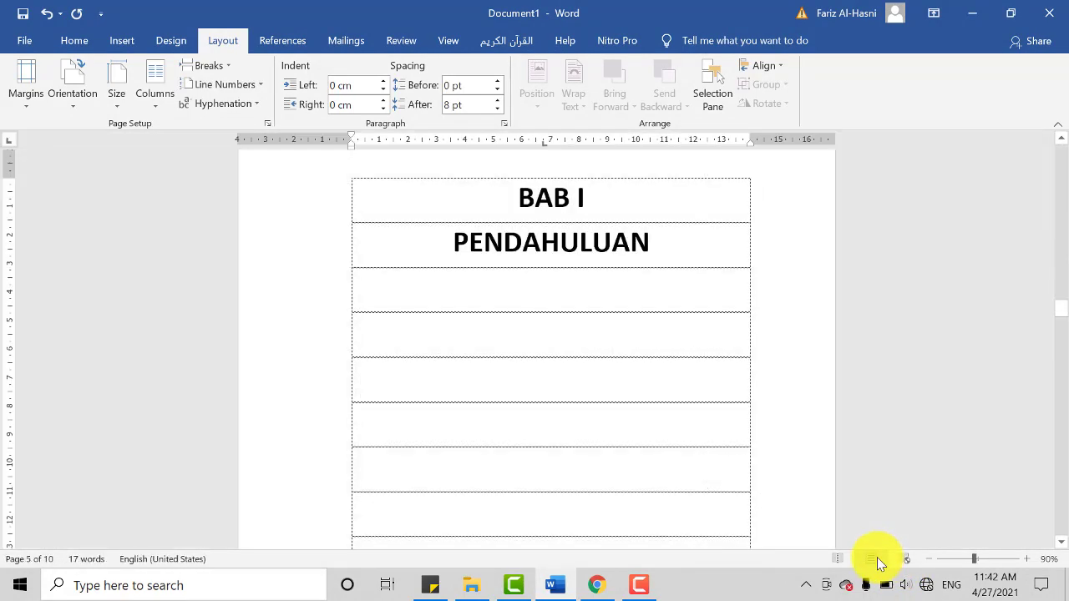
Step: Check the footers of the ABSTRAK and BAB I PENDAHULUAN pages at 50% magnification
scroll(840, 397, down, 3)
scroll(819, 410, up, 10)
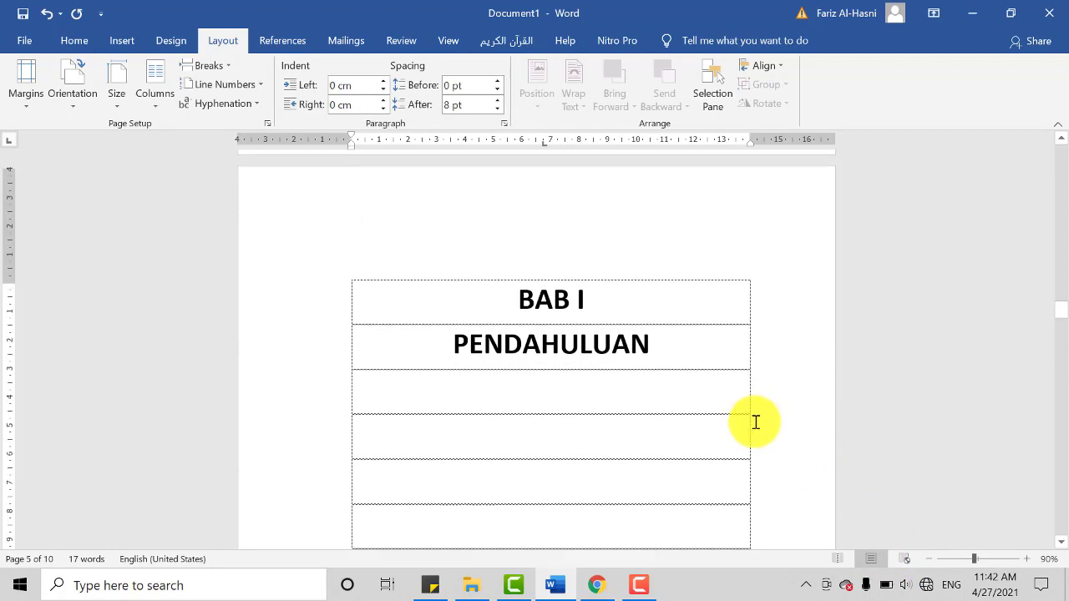
scroll(639, 436, down, 7)
ctrl+scroll(685, 445, down, 4)
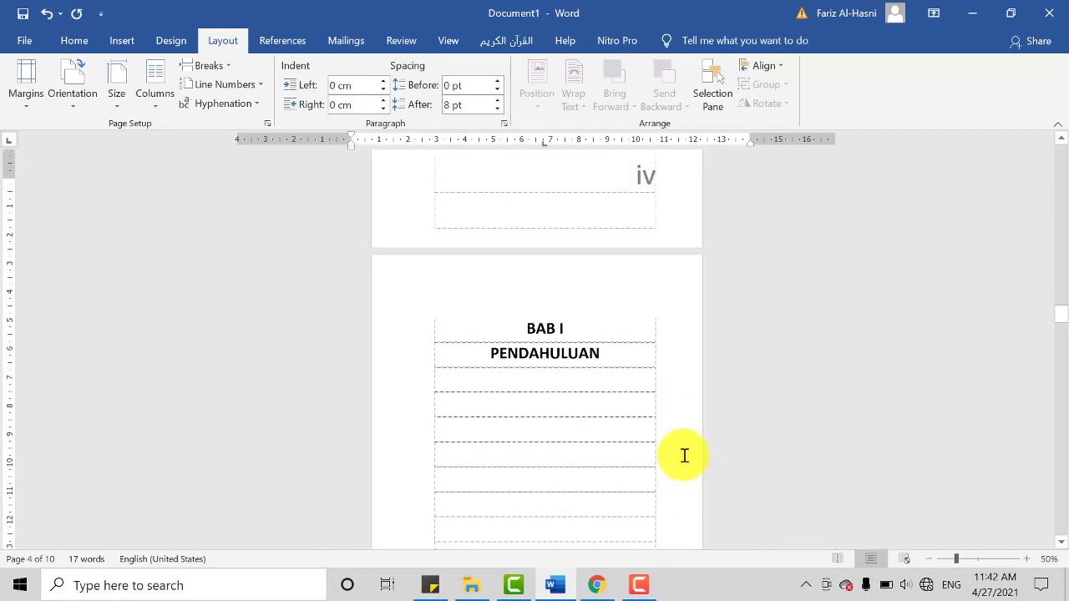
scroll(685, 451, down, 1)
scroll(685, 458, down, 5)
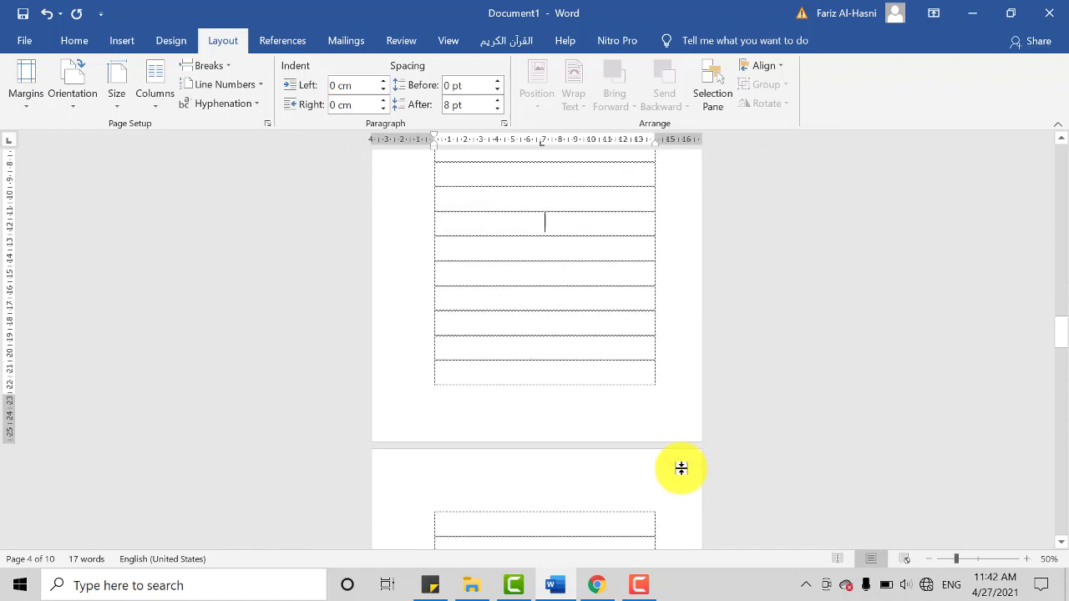
scroll(682, 469, down, 5)
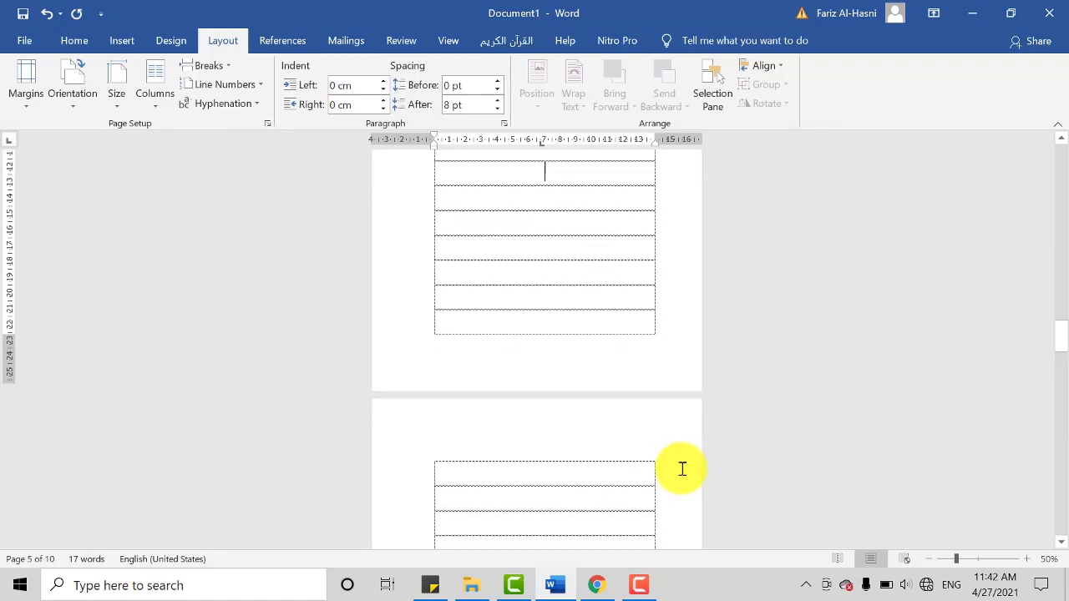
Step: Examine the footers from the COVER page through KATA PENGANTAR, DAFTAR ISI and ABSTRAK to BAB I PENDAHULUAN
scroll(682, 468, down, 7)
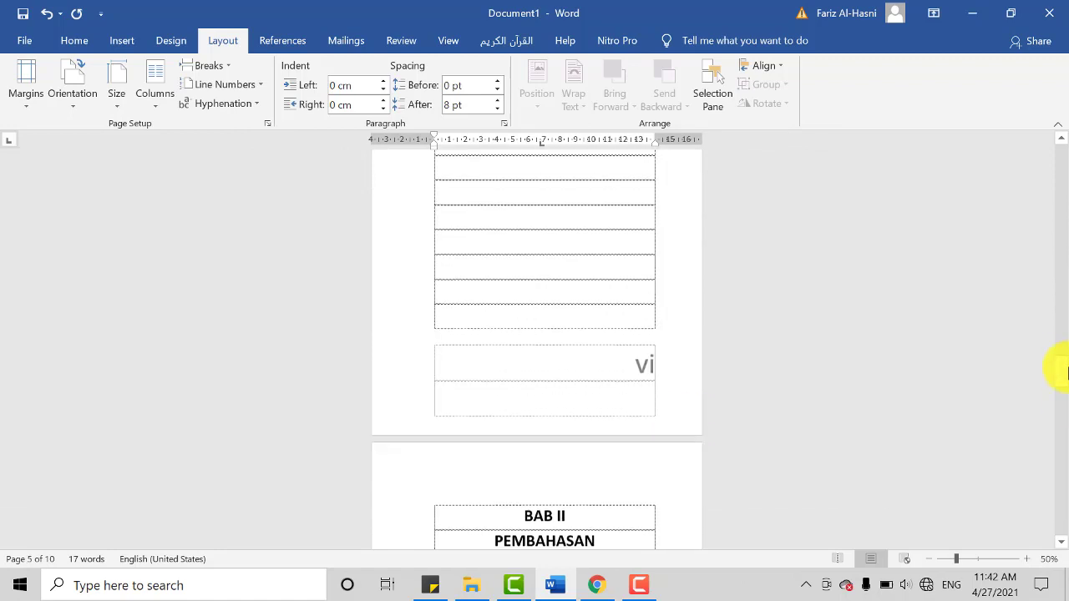
scroll(1058, 362, up, 10)
drag(1068, 246, 1063, 140)
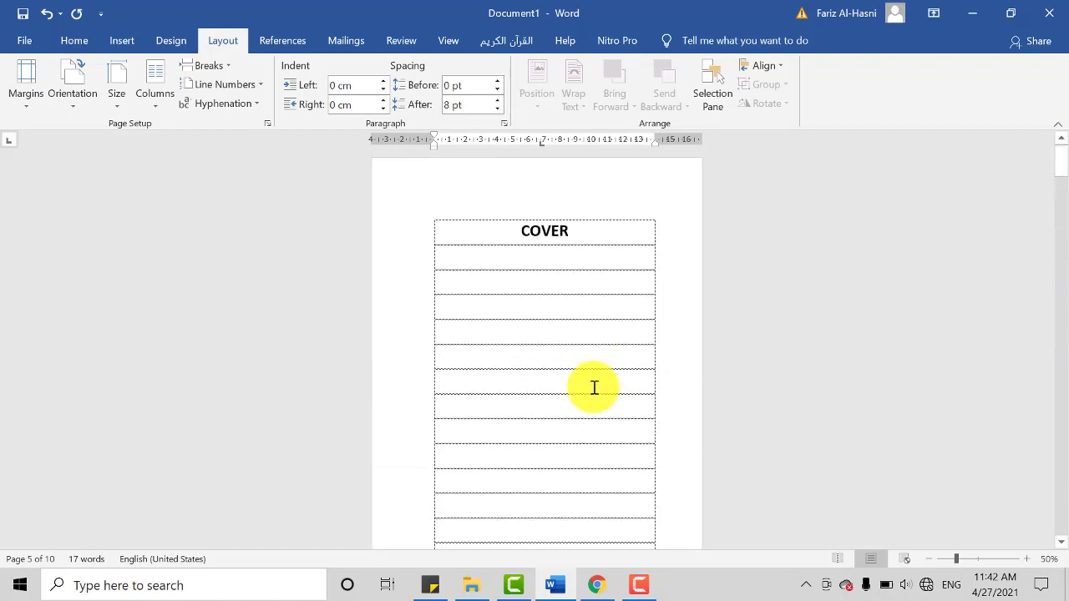
scroll(585, 399, down, 2)
scroll(501, 456, down, 1)
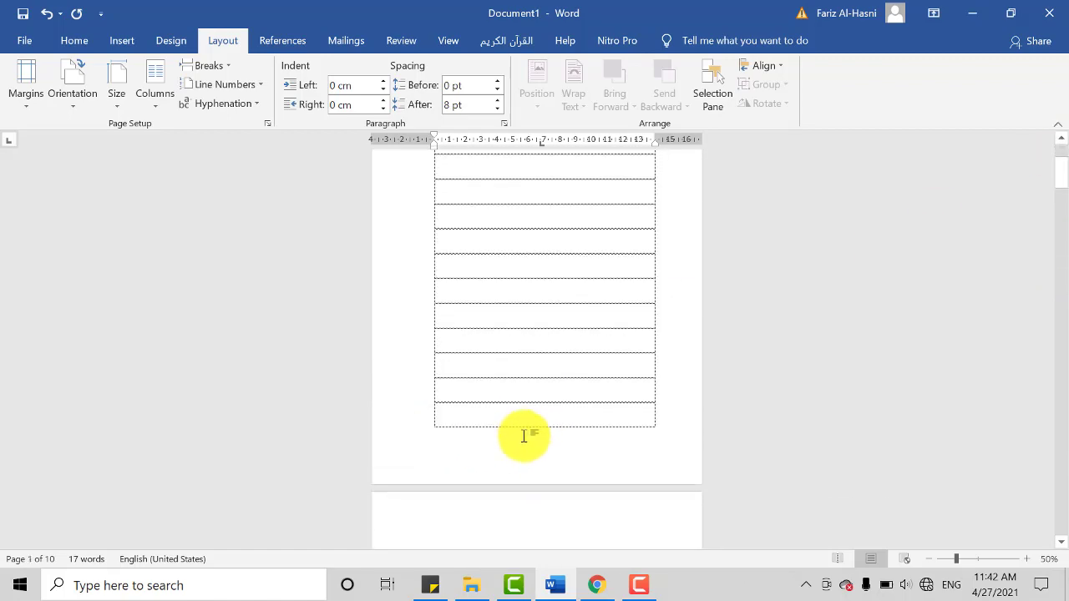
scroll(526, 437, up, 4)
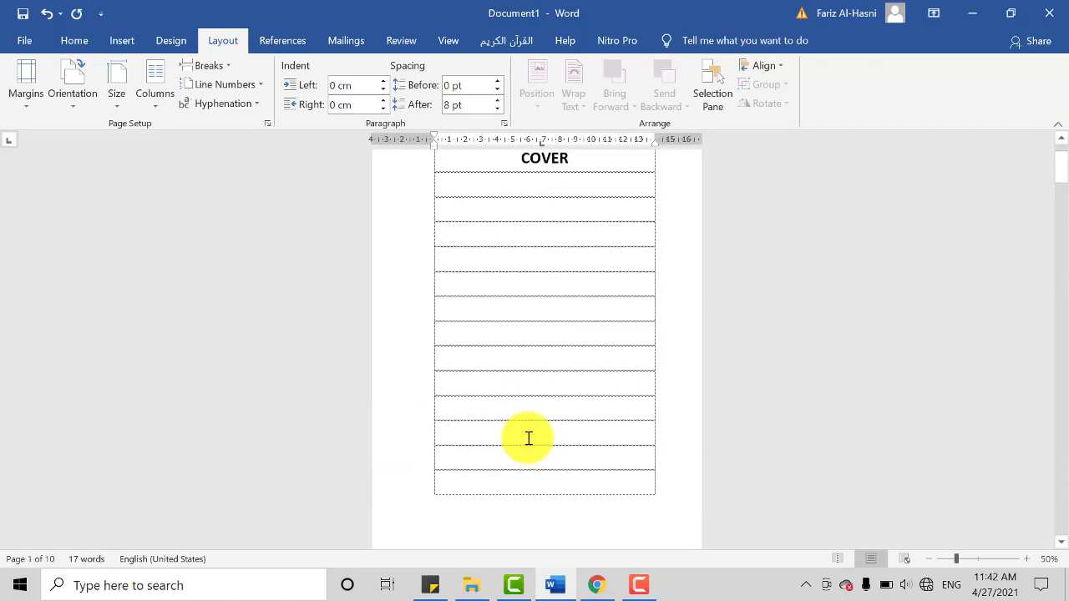
scroll(553, 439, down, 6)
scroll(541, 411, up, 5)
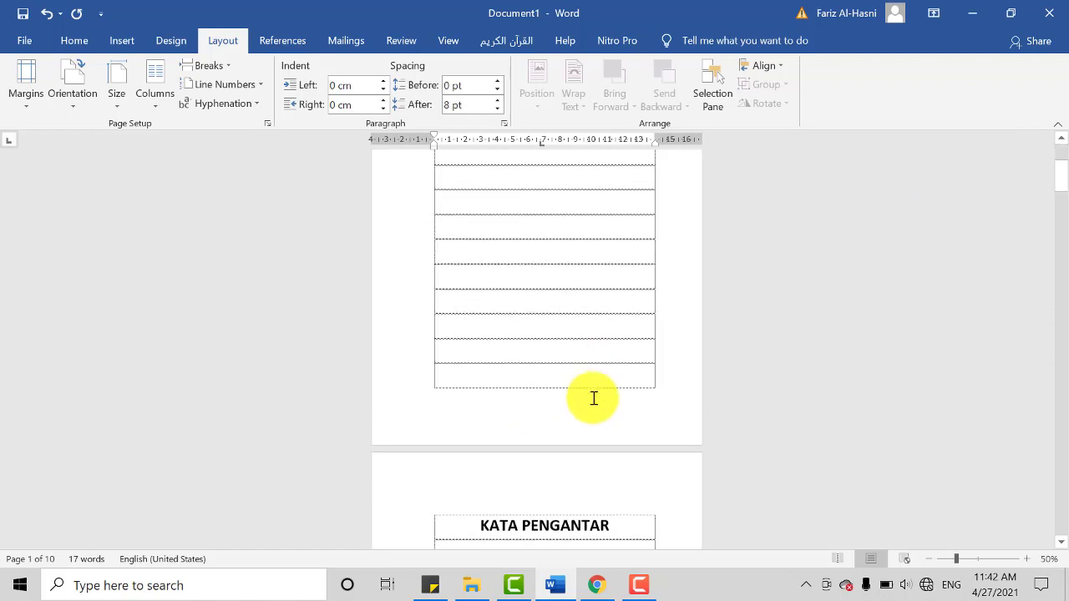
scroll(548, 327, down, 1)
scroll(574, 426, down, 10)
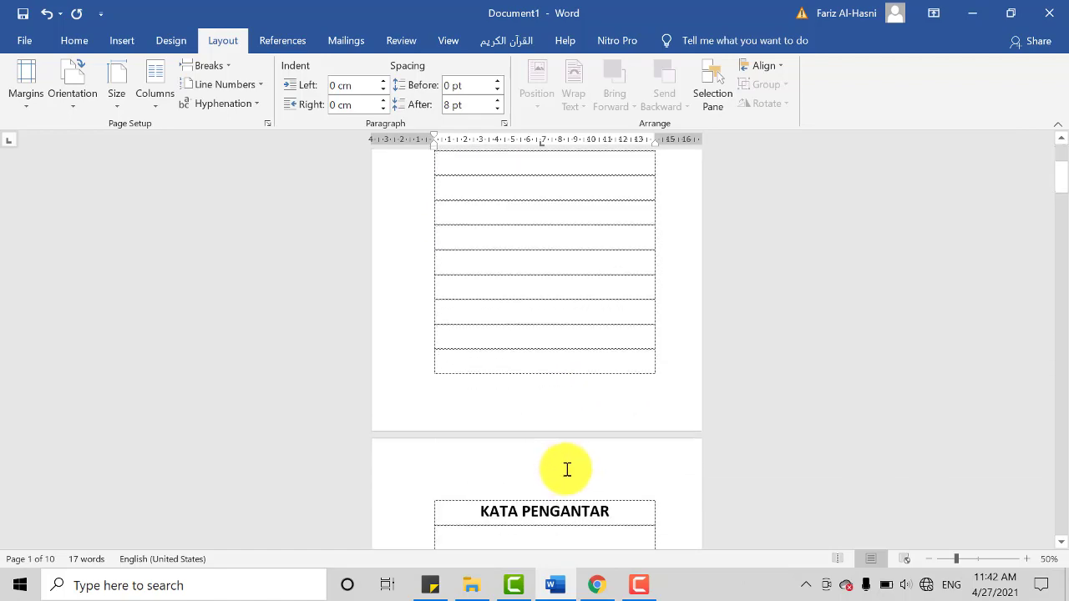
scroll(648, 282, down, 10)
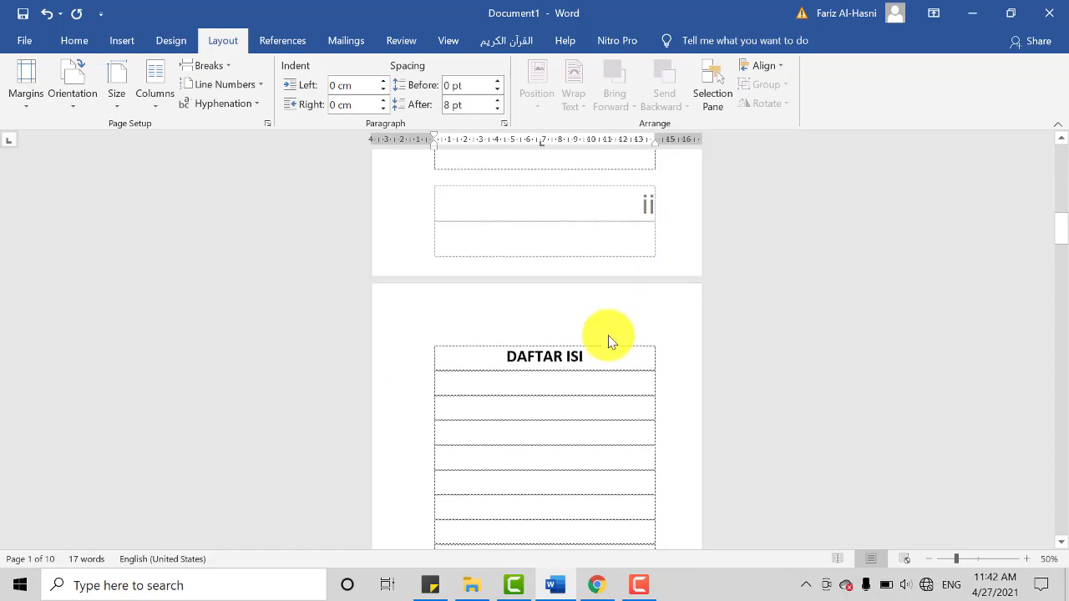
scroll(632, 425, down, 10)
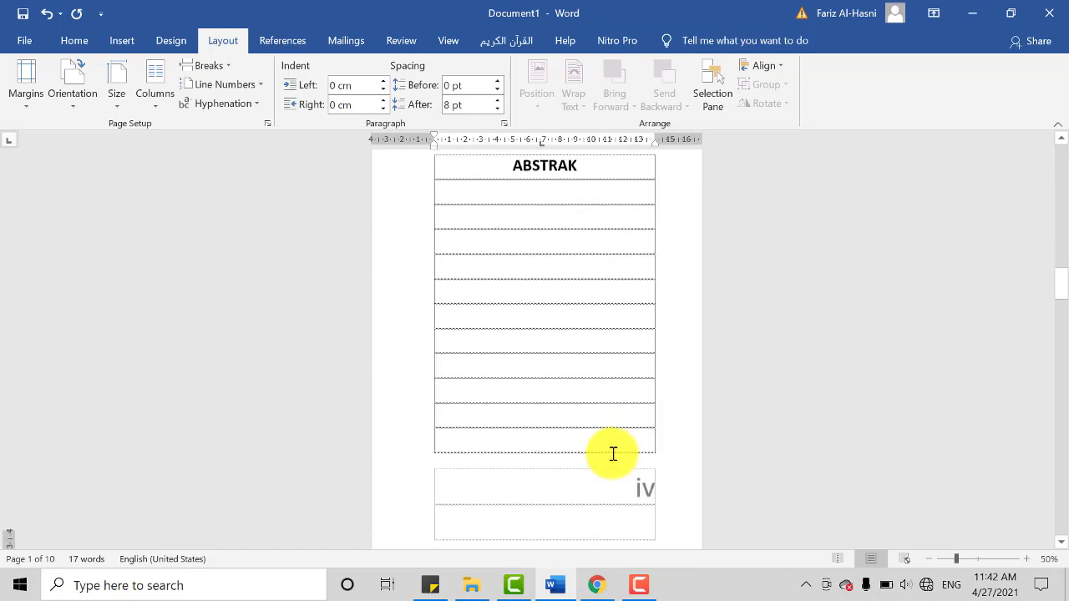
scroll(635, 410, down, 5)
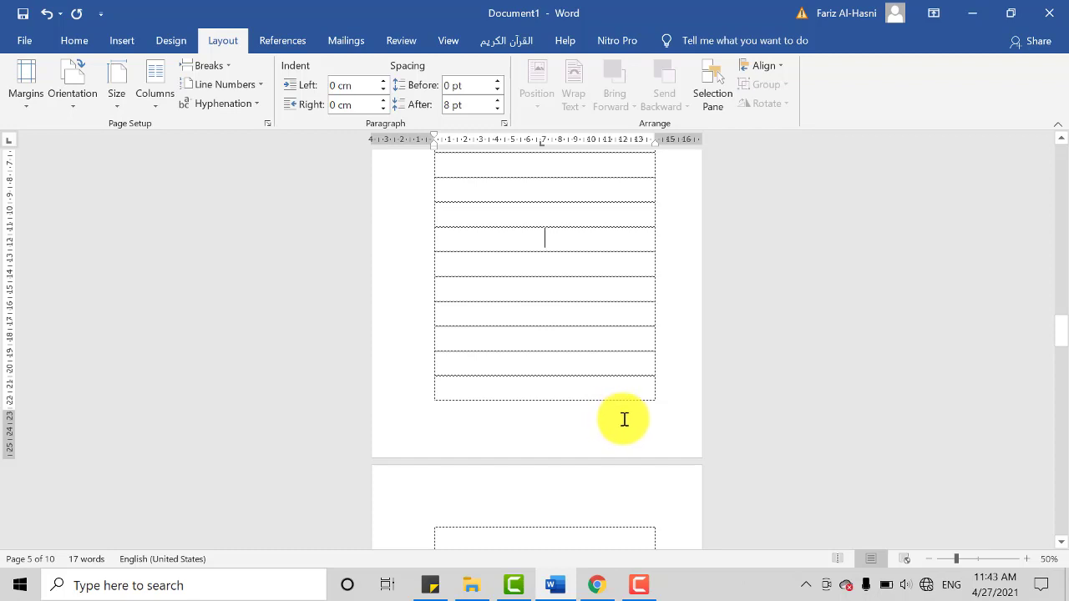
Step: Open the footer of the BAB I PENDAHULUAN page, turn off Different First Page for Section 2, and select its page number
scroll(636, 422, up, 2)
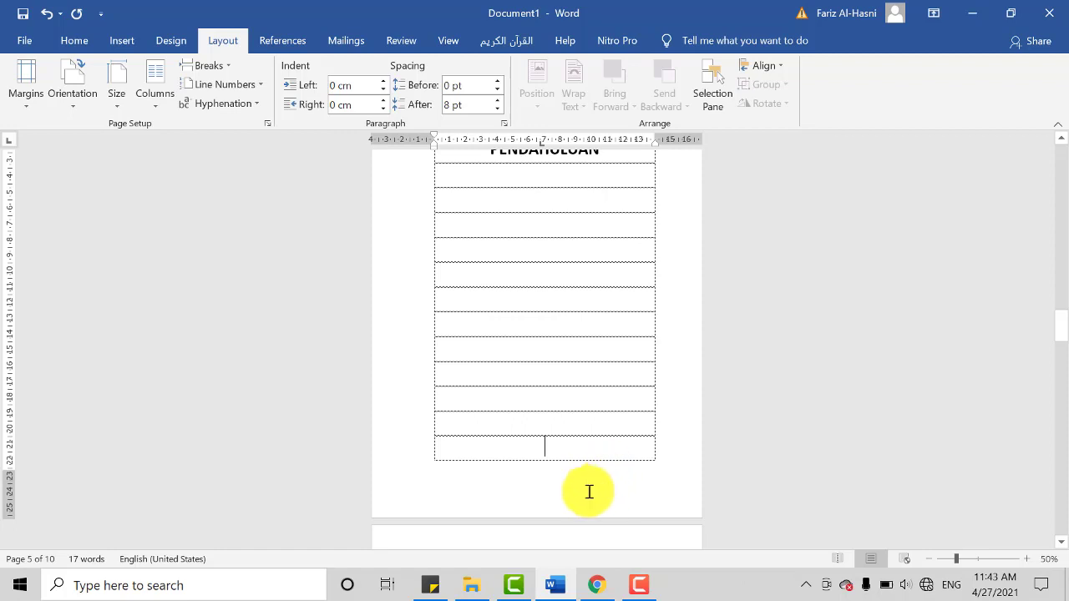
double_click(600, 489)
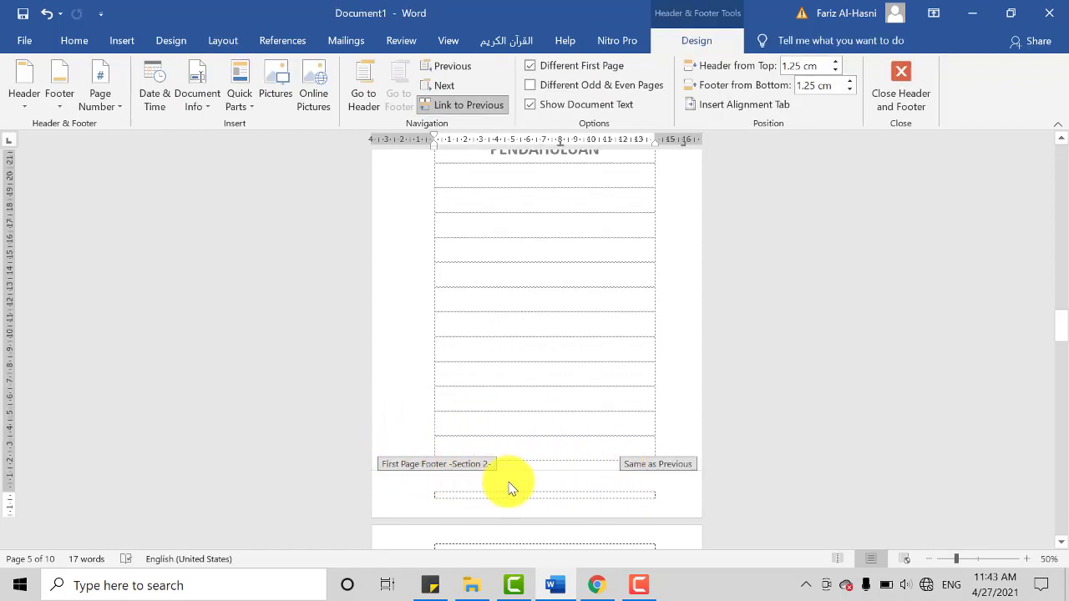
scroll(518, 439, up, 2)
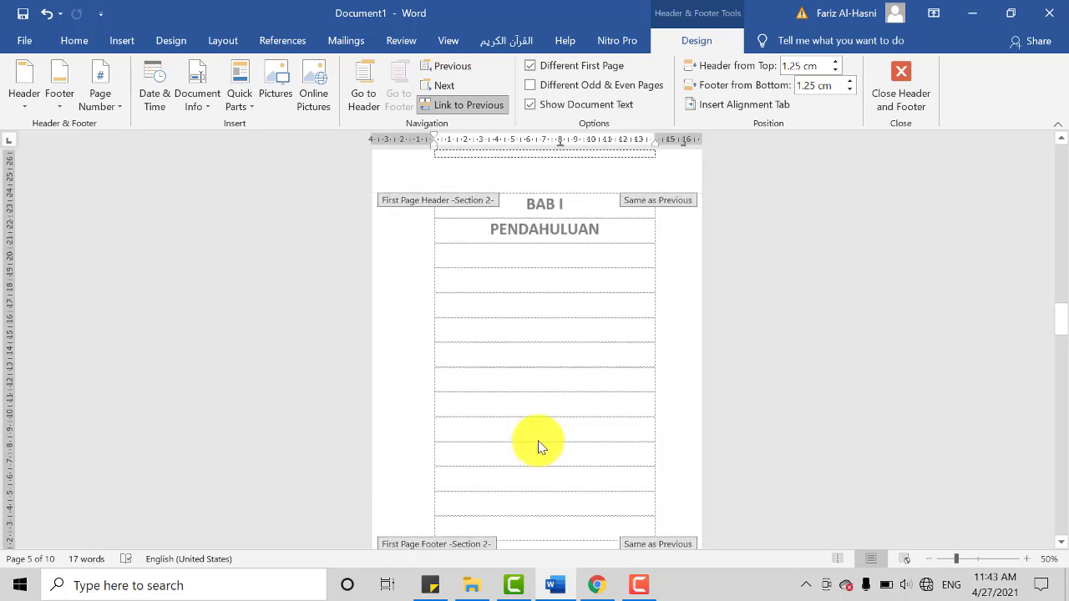
scroll(585, 418, down, 1)
scroll(589, 418, up, 1)
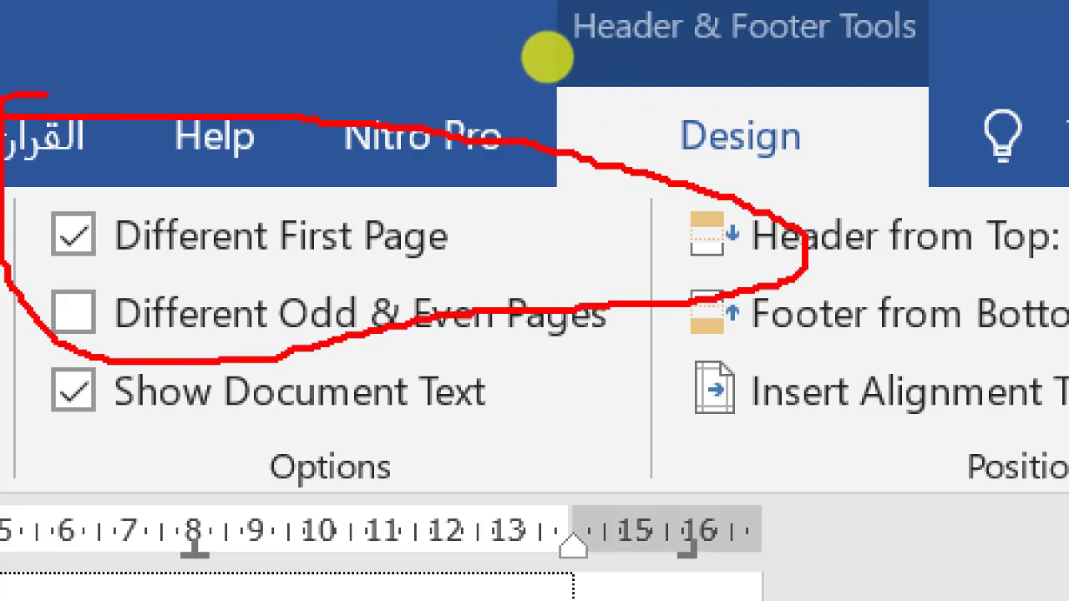
mouse_move(512, 35)
mouse_down()
mouse_move(613, 119)
mouse_move(689, 30)
mouse_move(544, 28)
mouse_up()
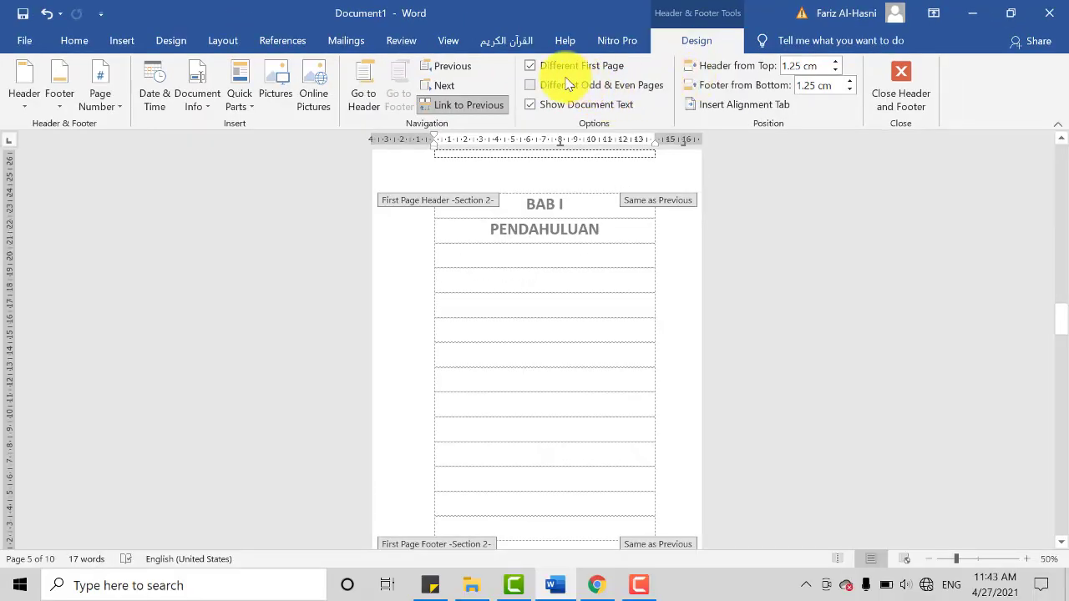
click(531, 66)
click(640, 471)
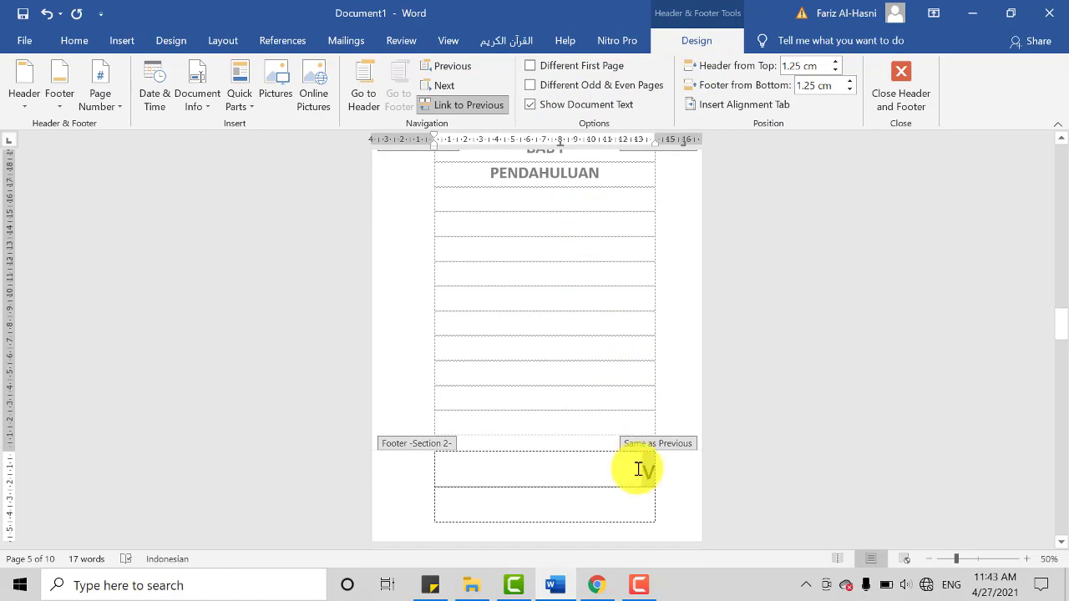
Step: Check the COVER page, and toggle Different First Page on and off again for Section 2 to compare the BAB I footer
scroll(642, 474, up, 5)
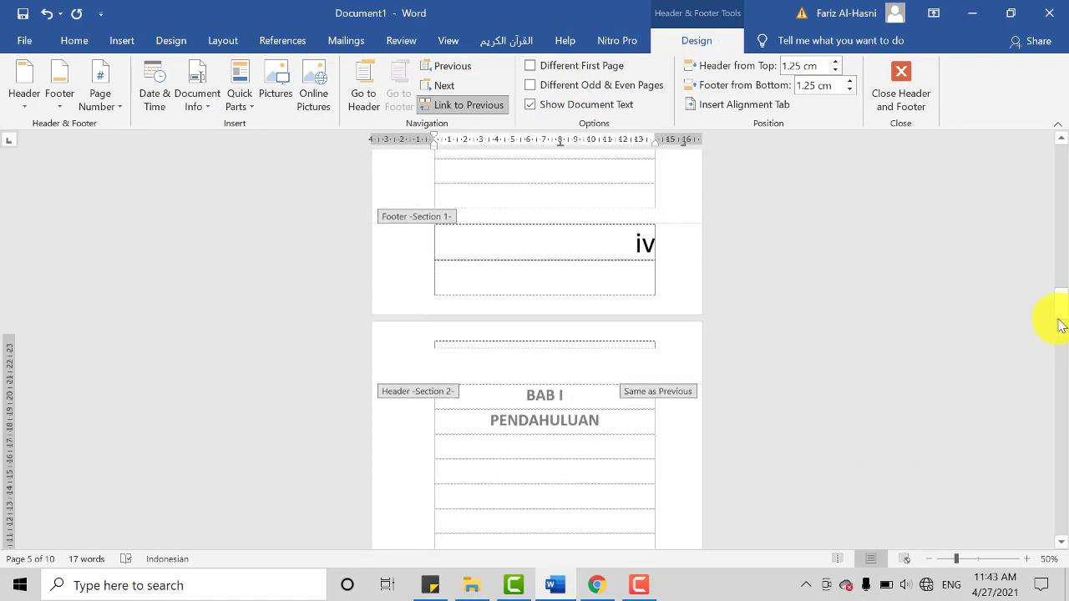
drag(1066, 240, 1066, 117)
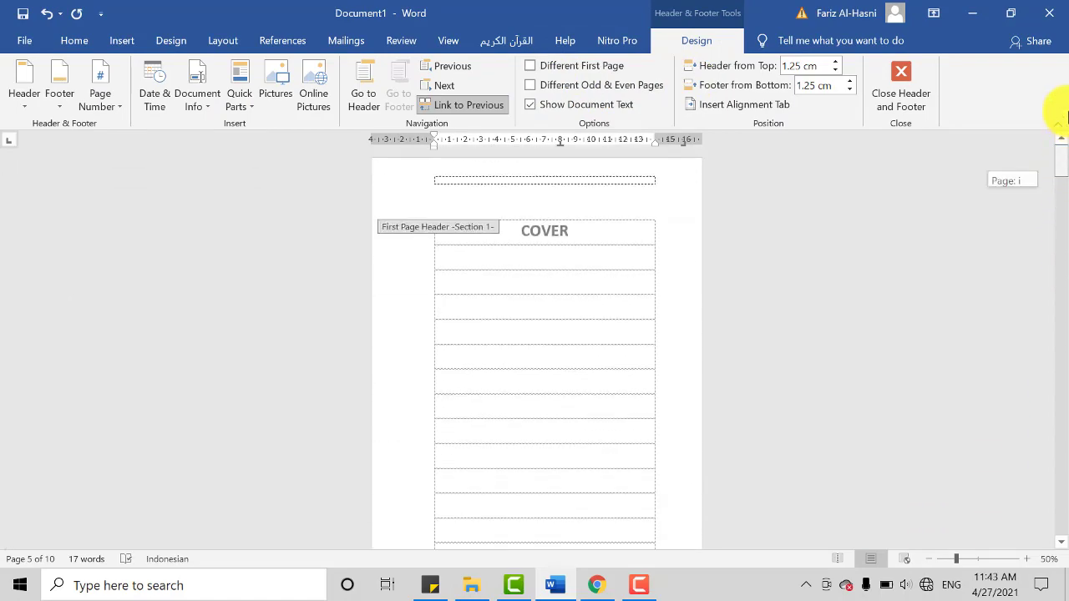
drag(1066, 186, 1060, 322)
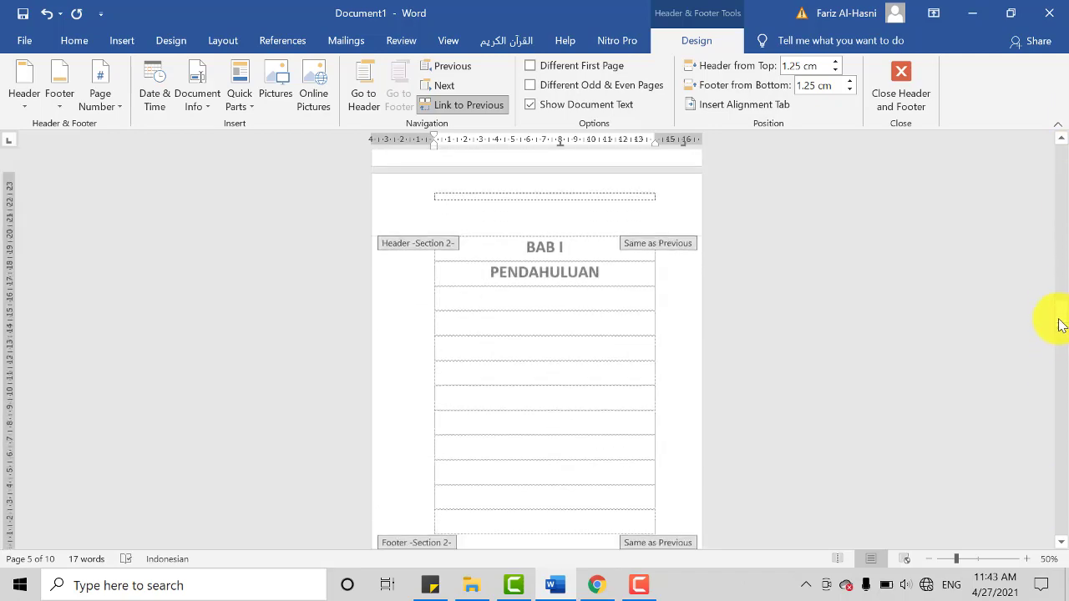
click(542, 69)
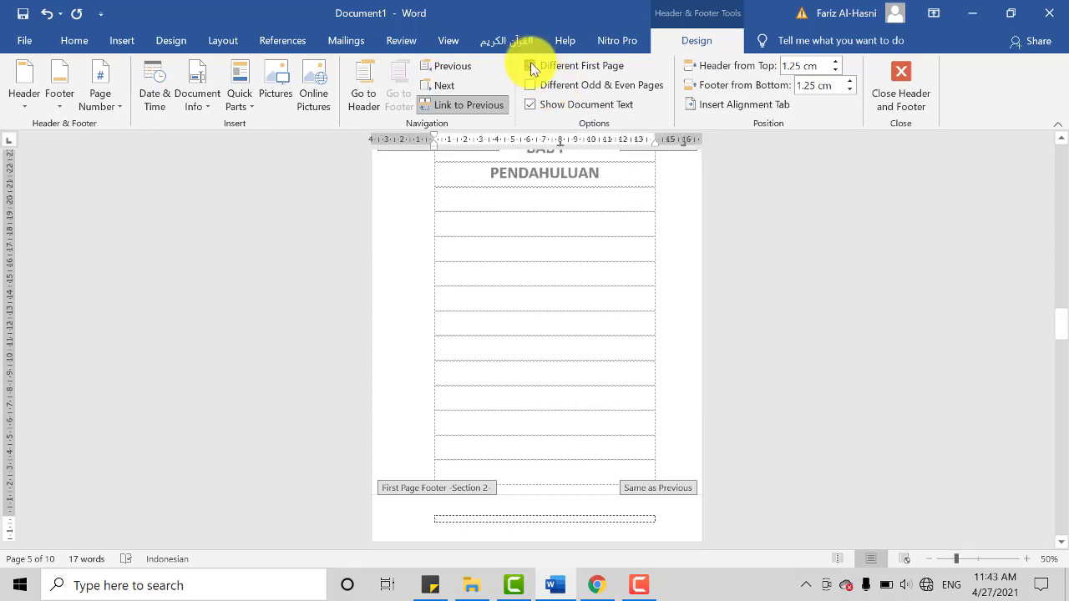
click(535, 67)
scroll(616, 243, up, 1)
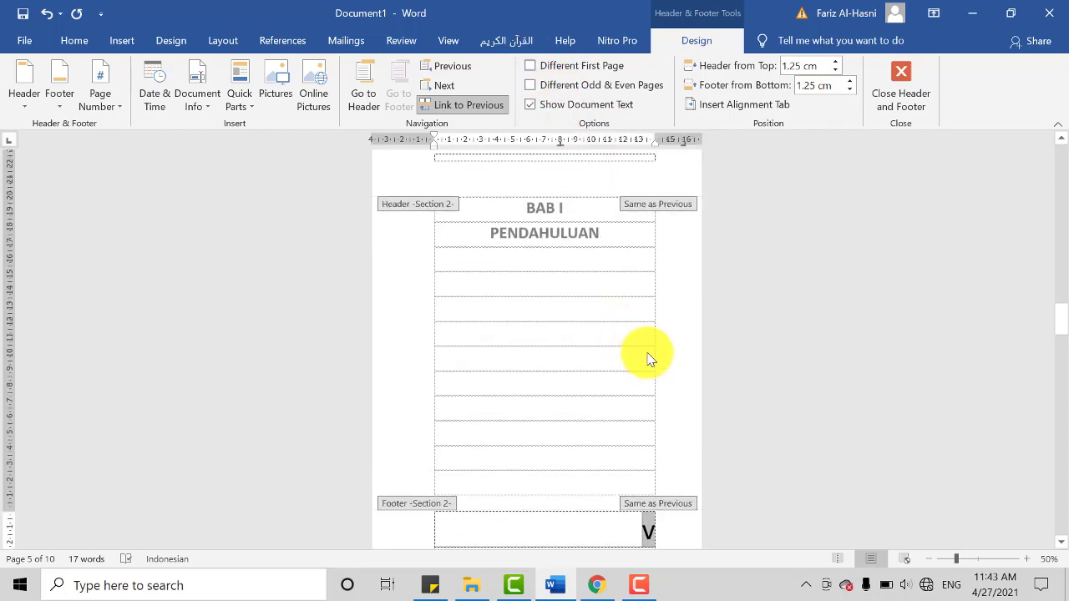
scroll(643, 433, down, 1)
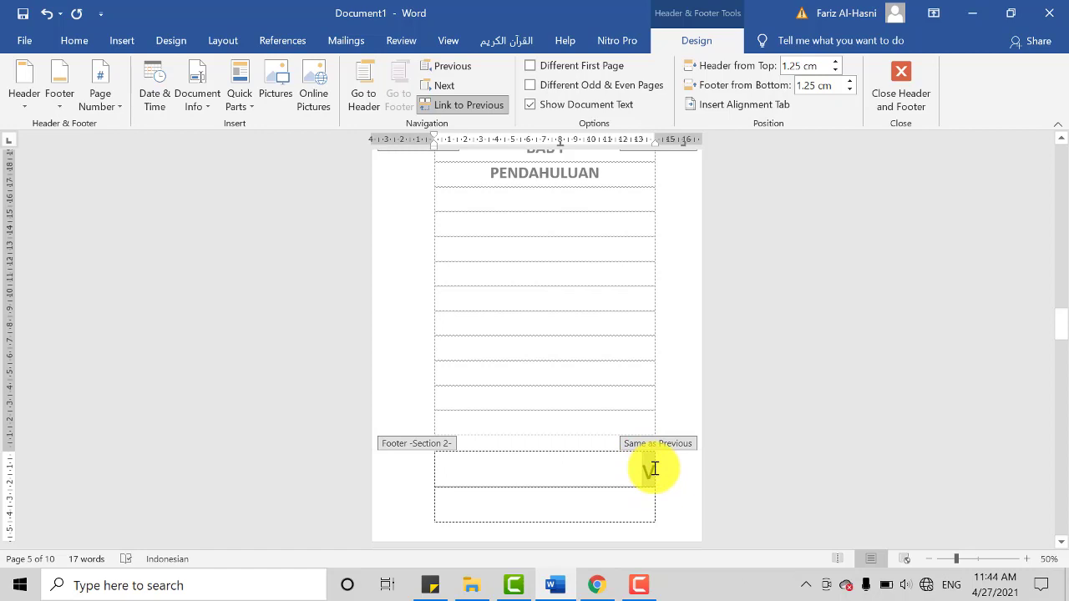
Step: Open the page number format settings for the Section 2 footer and choose the 1, 2, 3, … number format
click(121, 107)
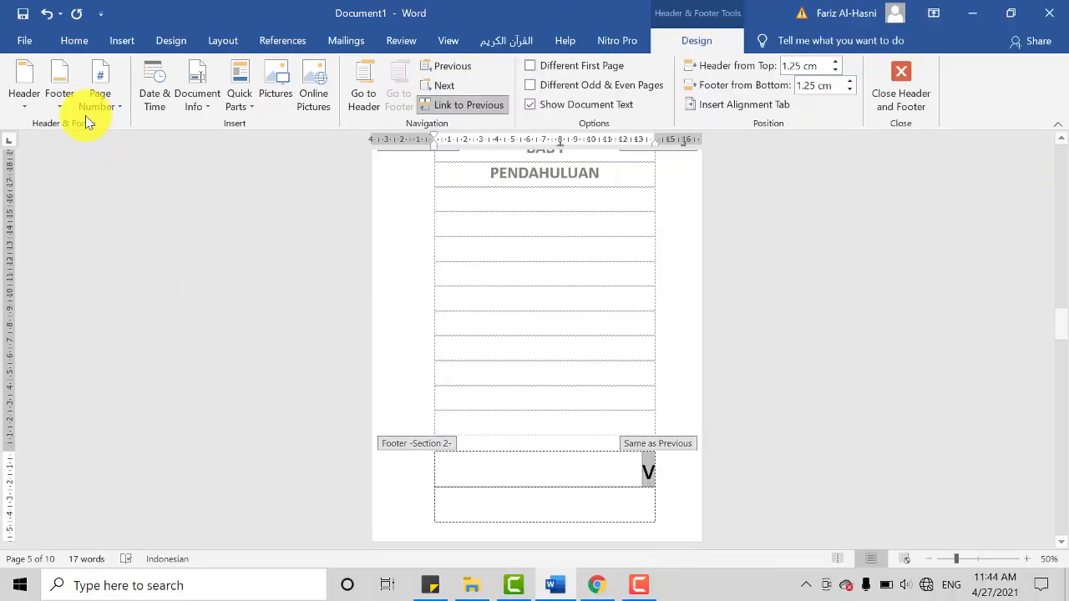
click(150, 93)
click(147, 210)
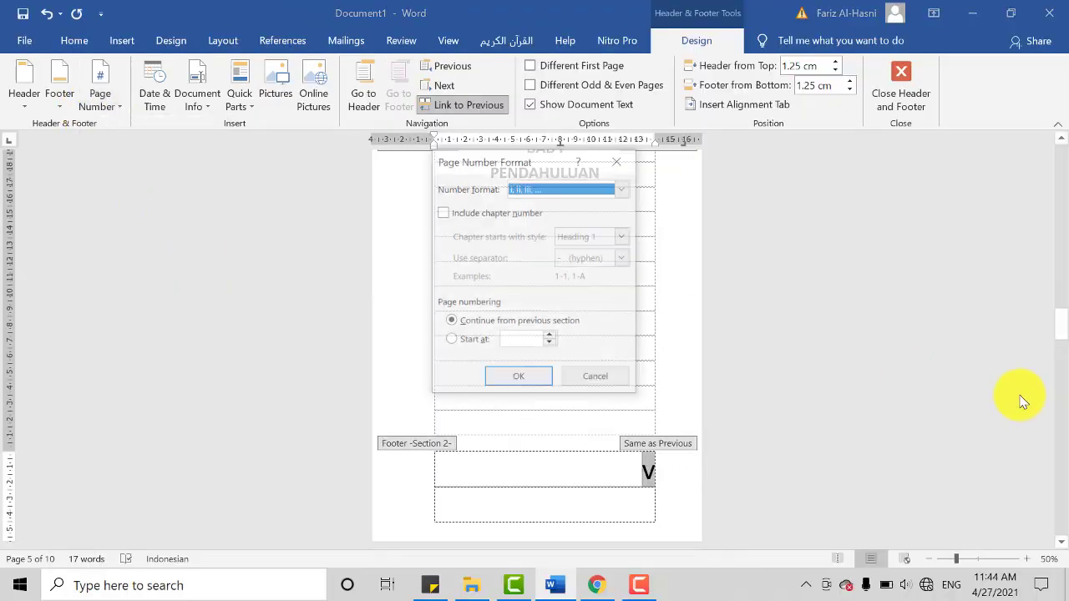
click(526, 189)
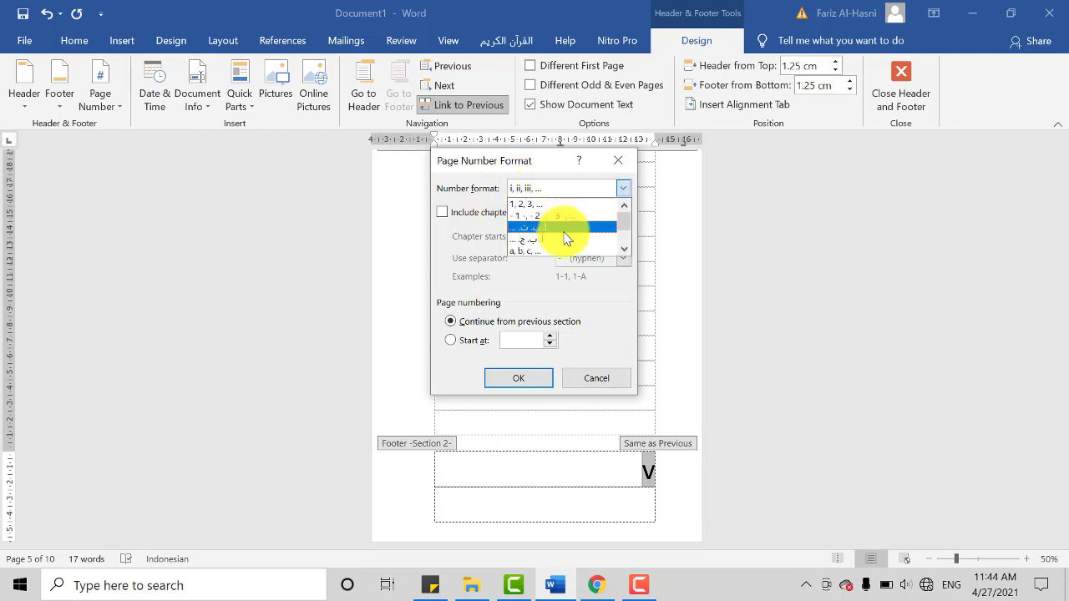
click(558, 204)
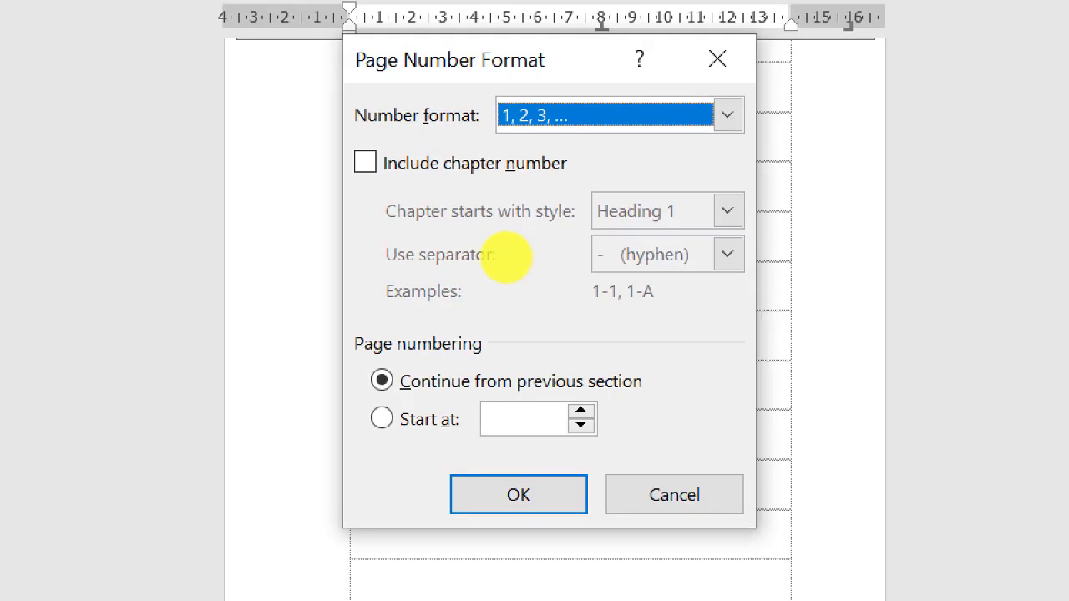
Step: Set the Section 2 page numbering to start at 1 and apply the page number format
mouse_move(365, 298)
mouse_down()
mouse_move(606, 489)
mouse_move(677, 367)
mouse_move(334, 327)
mouse_move(317, 337)
mouse_up()
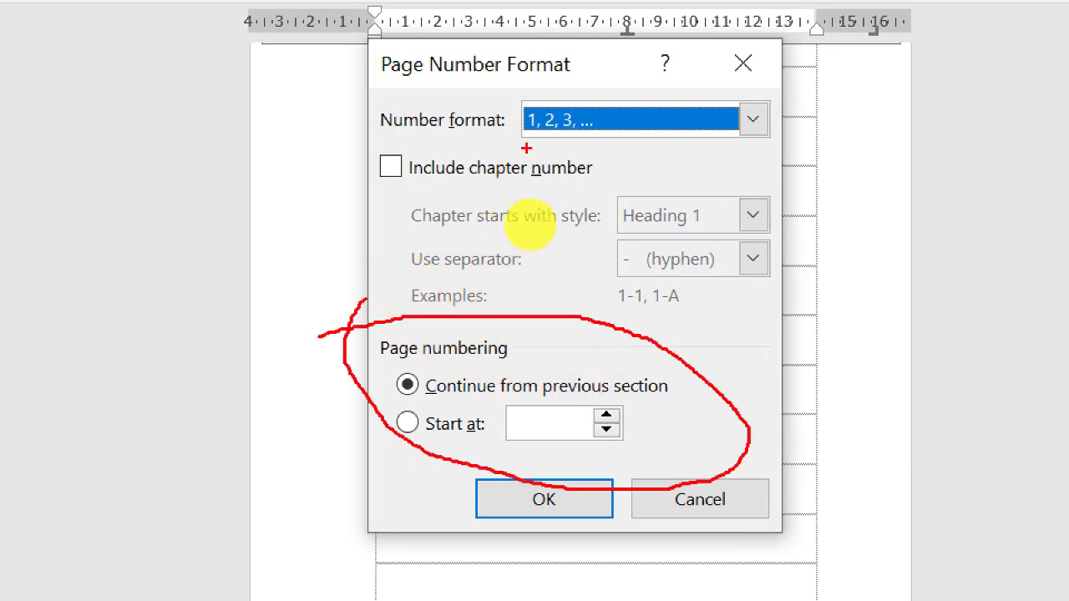
mouse_move(316, 299)
mouse_down()
mouse_move(529, 299)
mouse_move(758, 451)
mouse_move(415, 430)
mouse_up()
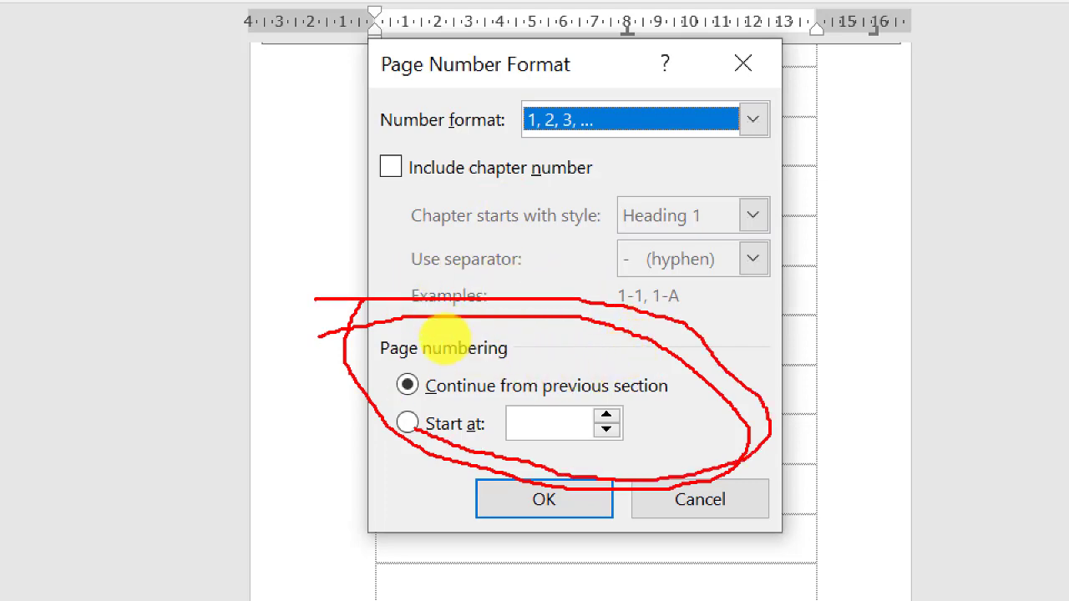
key(Escape)
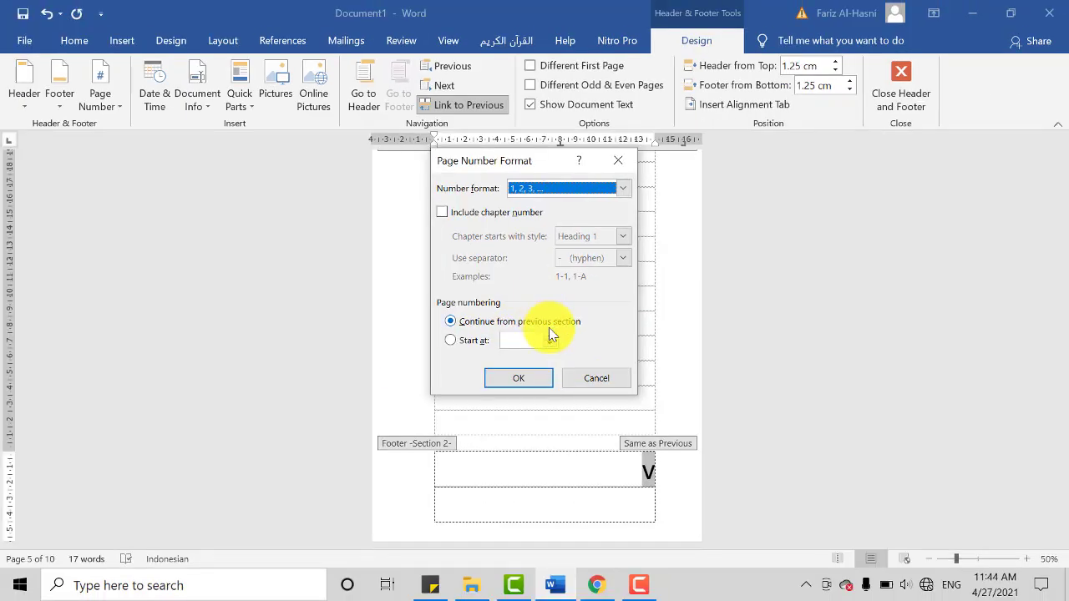
click(548, 337)
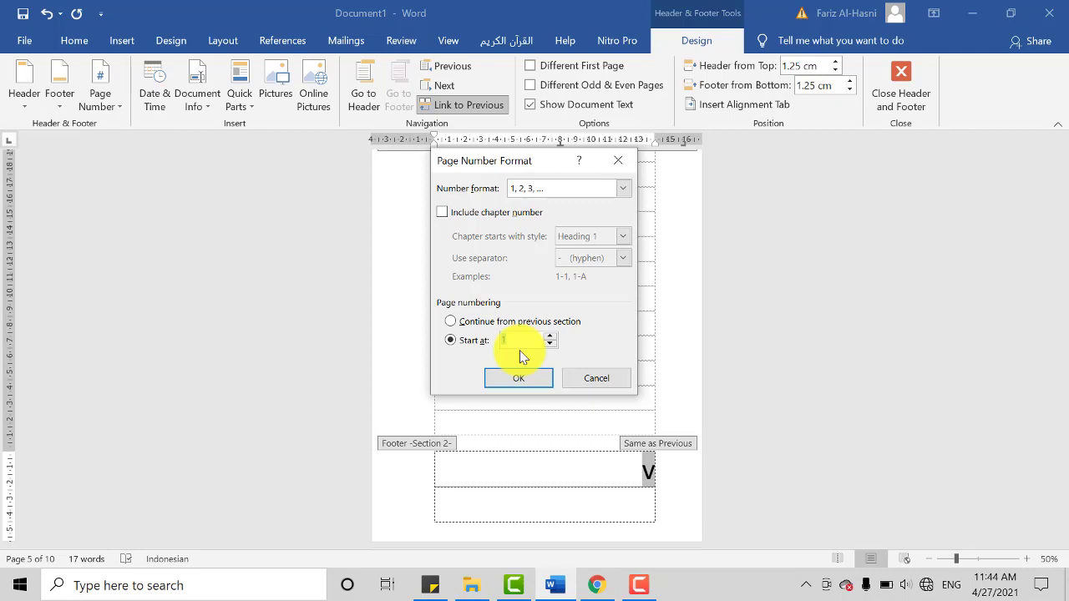
click(472, 341)
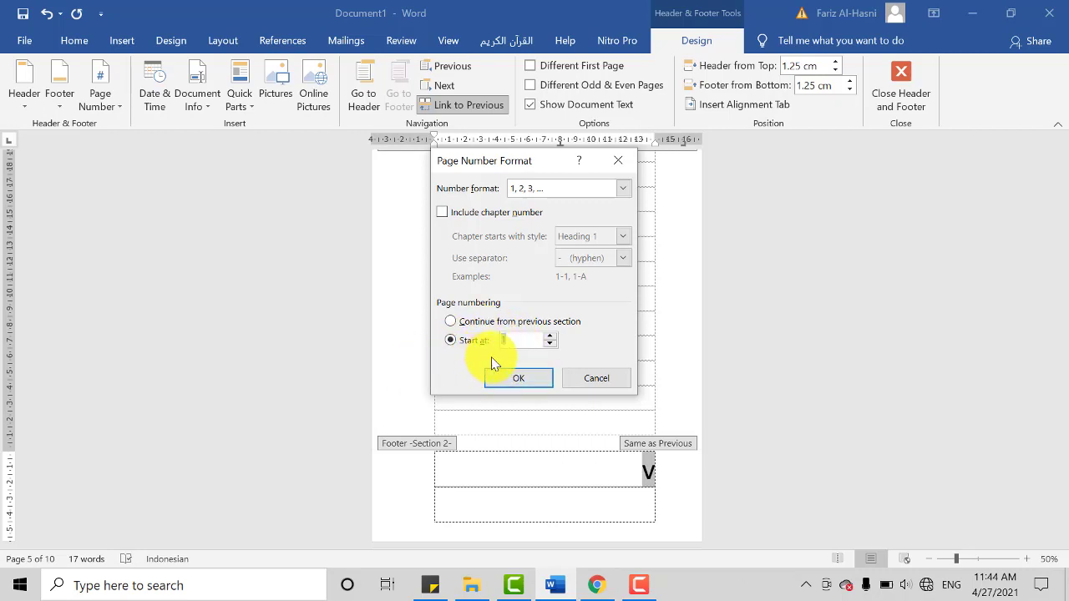
click(518, 386)
click(517, 379)
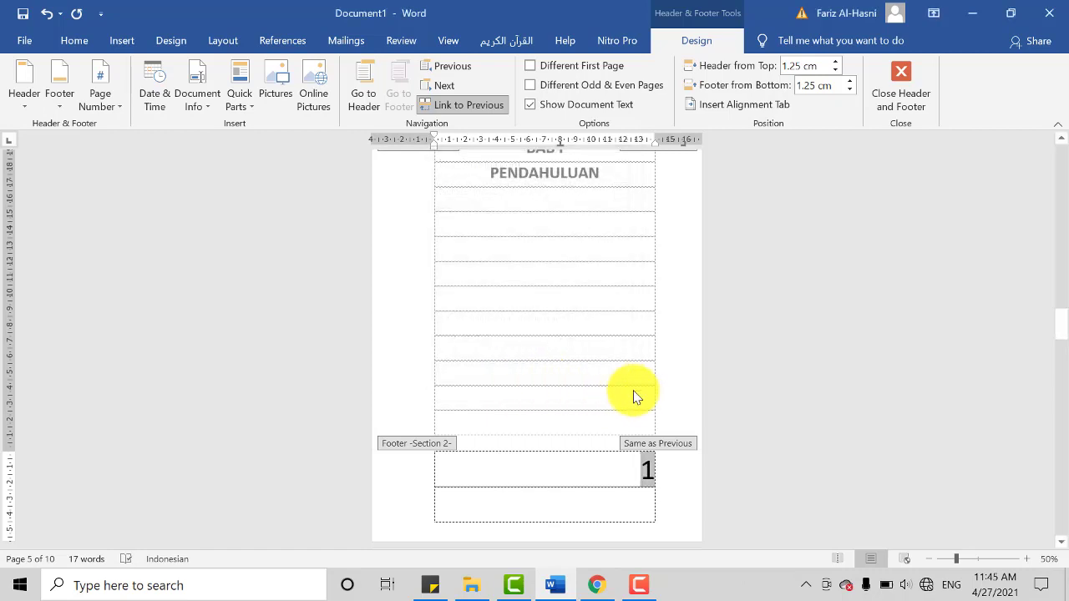
Step: Leave footer editing and check the page numbers on the BAB I PENDAHULUAN page and the page after it
scroll(634, 397, up, 3)
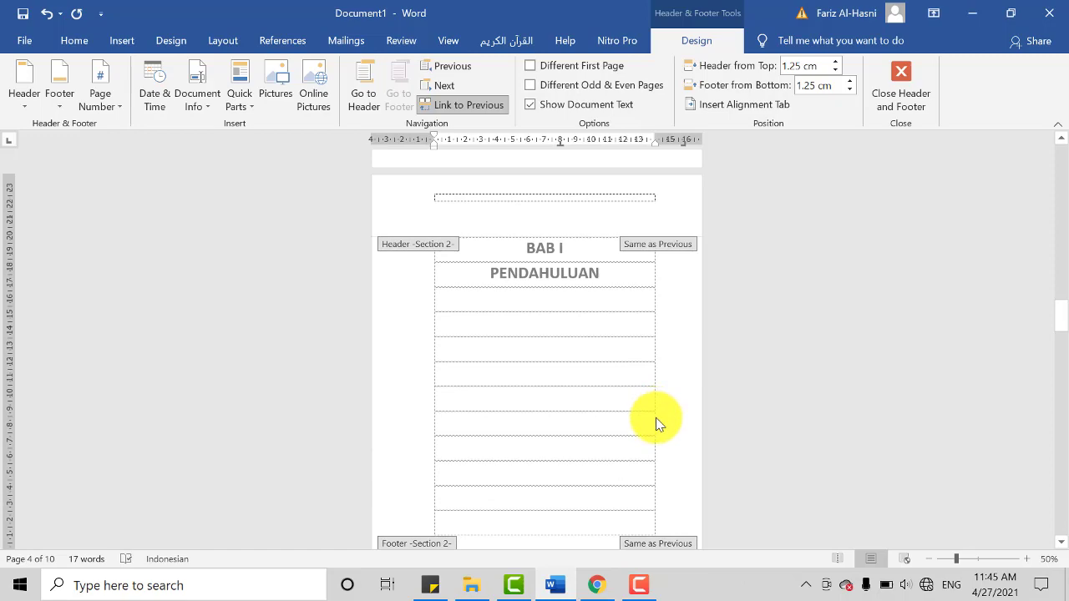
scroll(654, 422, down, 6)
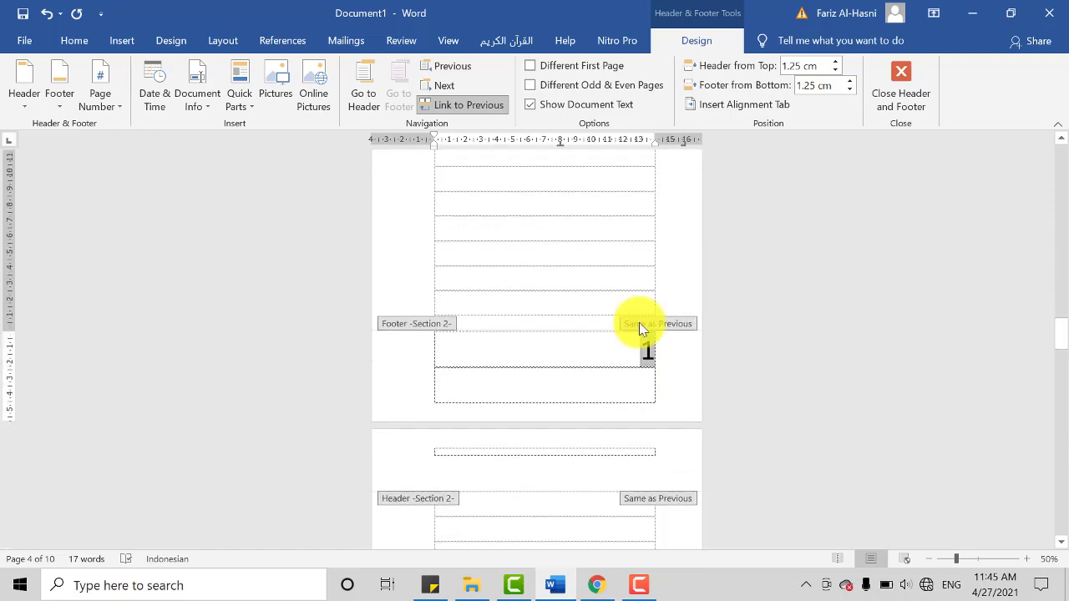
scroll(668, 317, down, 10)
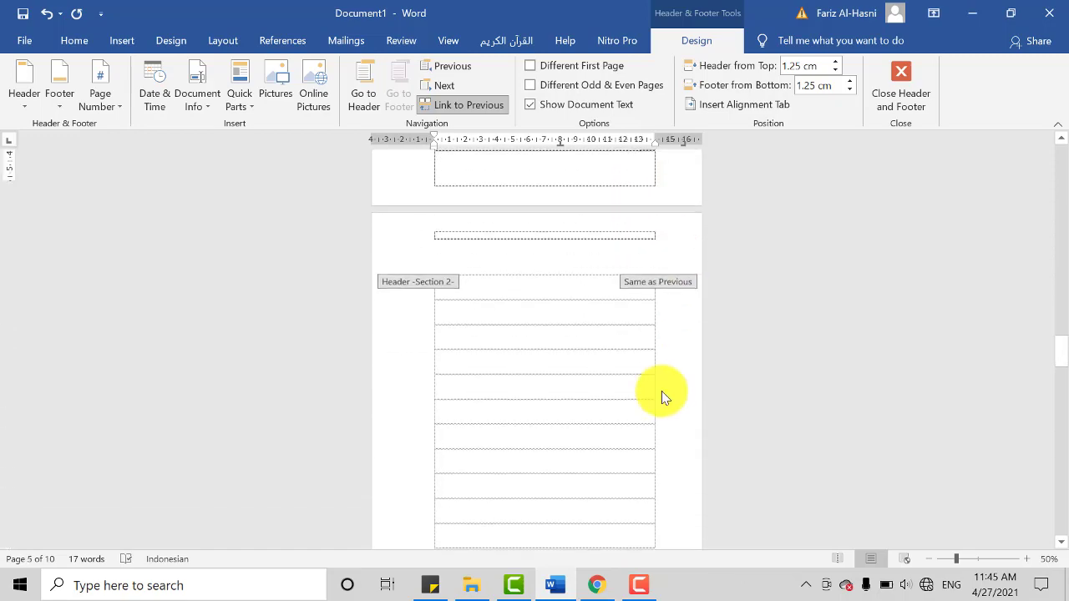
double_click(648, 322)
scroll(653, 365, up, 10)
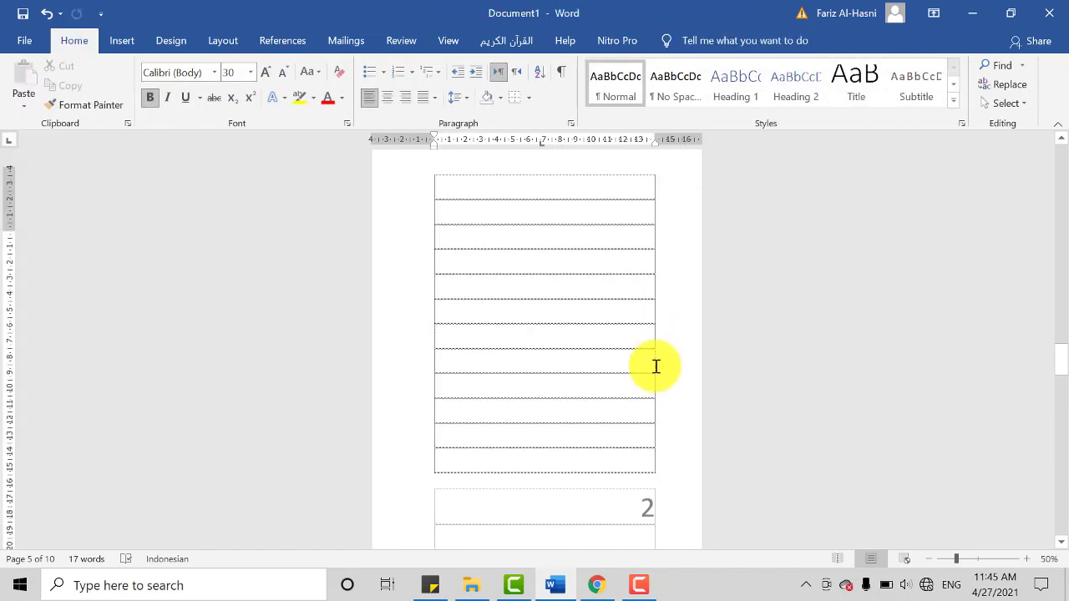
scroll(651, 364, up, 3)
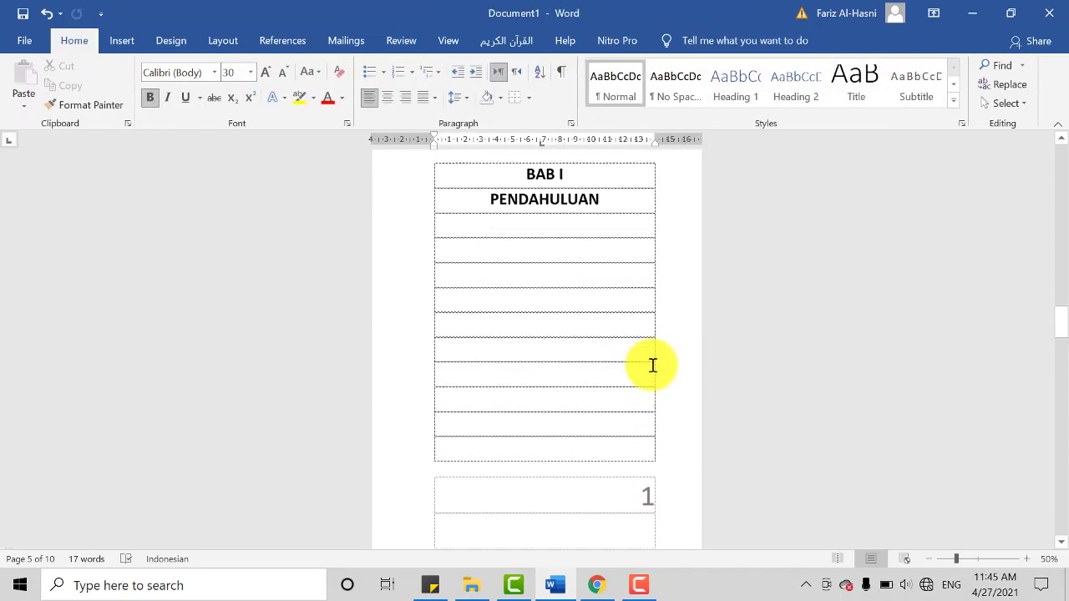
Step: Delete the extra blank line space above the BAB II PEMBAHASAN heading
scroll(647, 374, down, 6)
scroll(655, 334, down, 8)
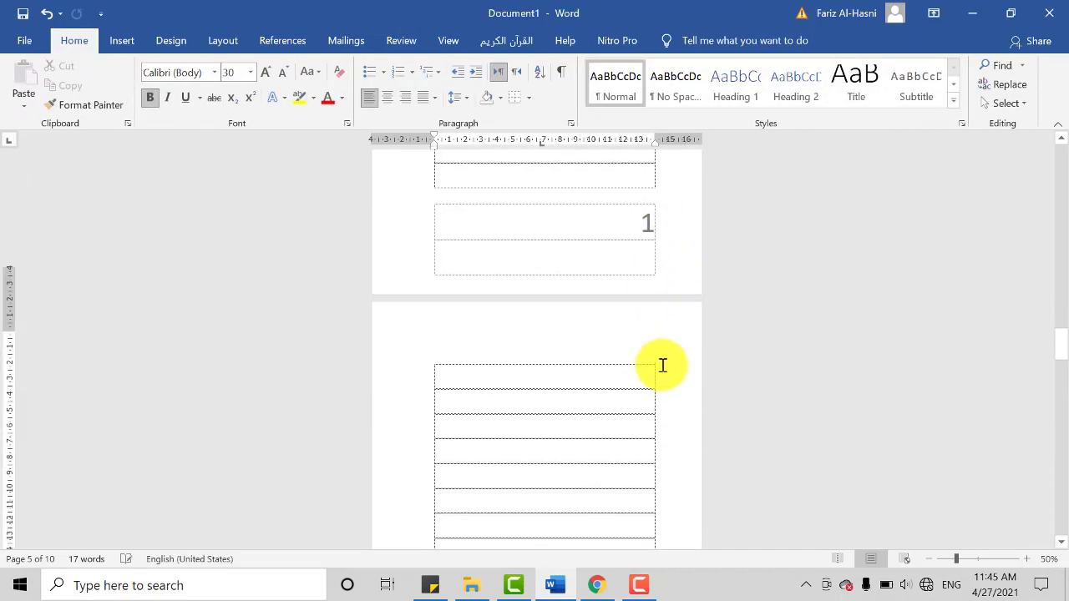
scroll(639, 435, down, 10)
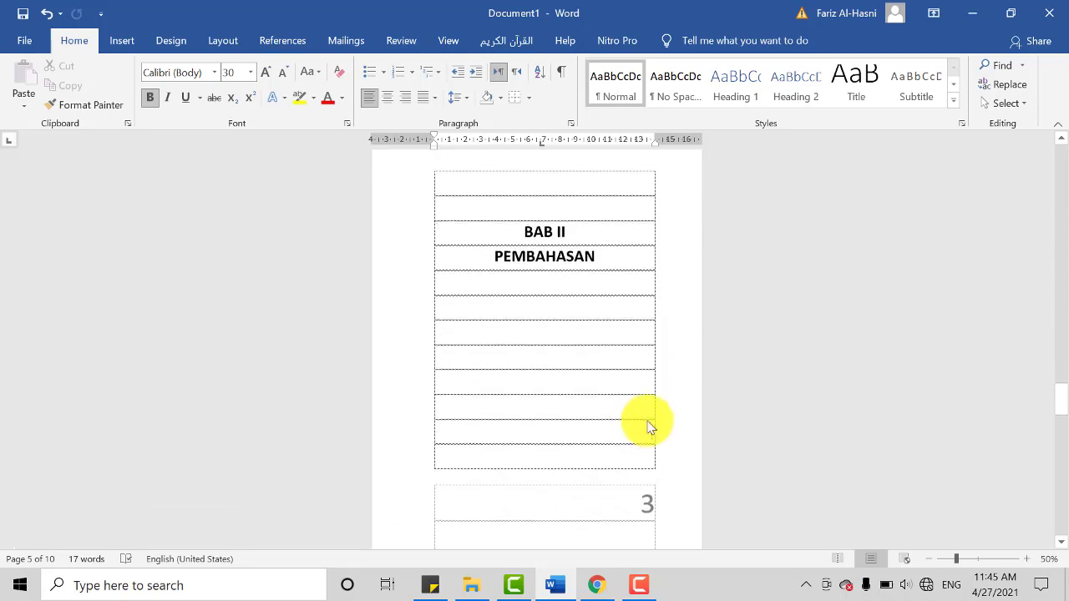
click(594, 204)
key(BackSpace)
key(BackSpace)
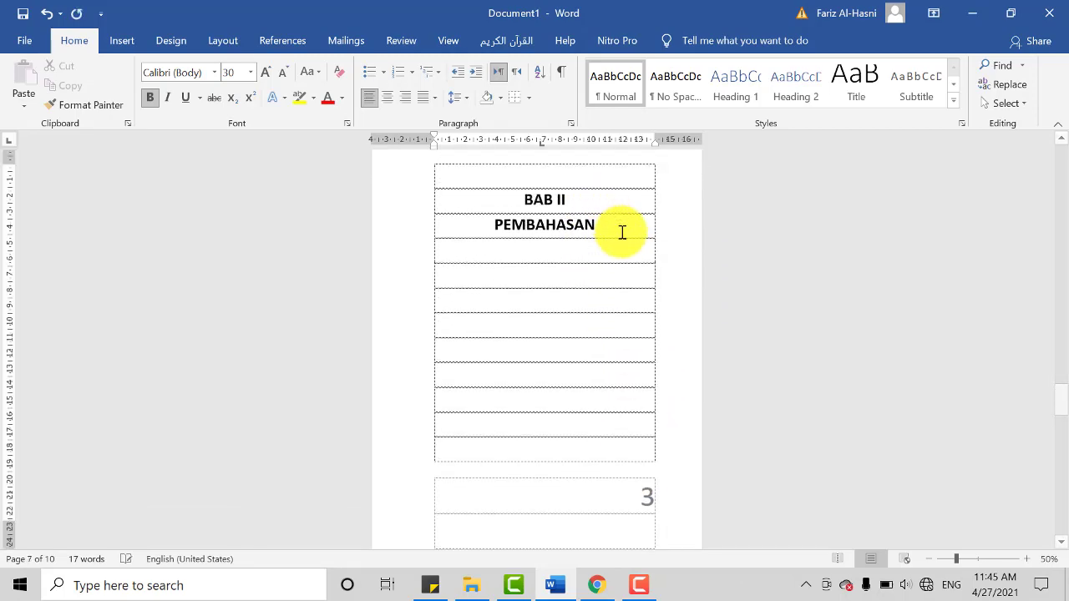
Step: Check the page numbers from the BAB II page through DAFTAR PUSTAKA, and return to the COVER and KATA PENGANTAR pages
scroll(630, 242, down, 6)
scroll(654, 380, down, 12)
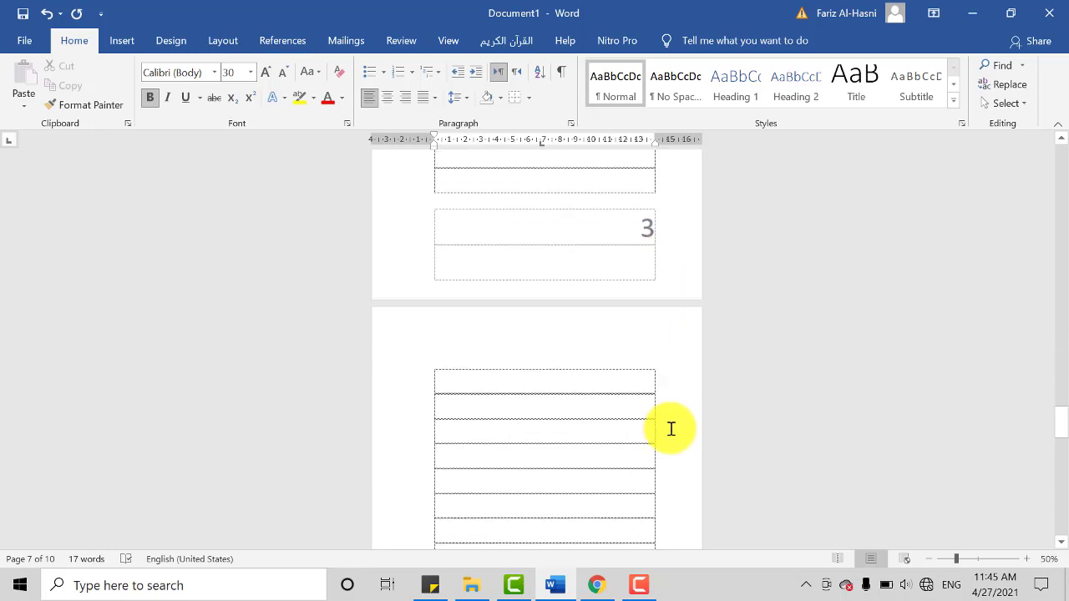
scroll(666, 458, down, 10)
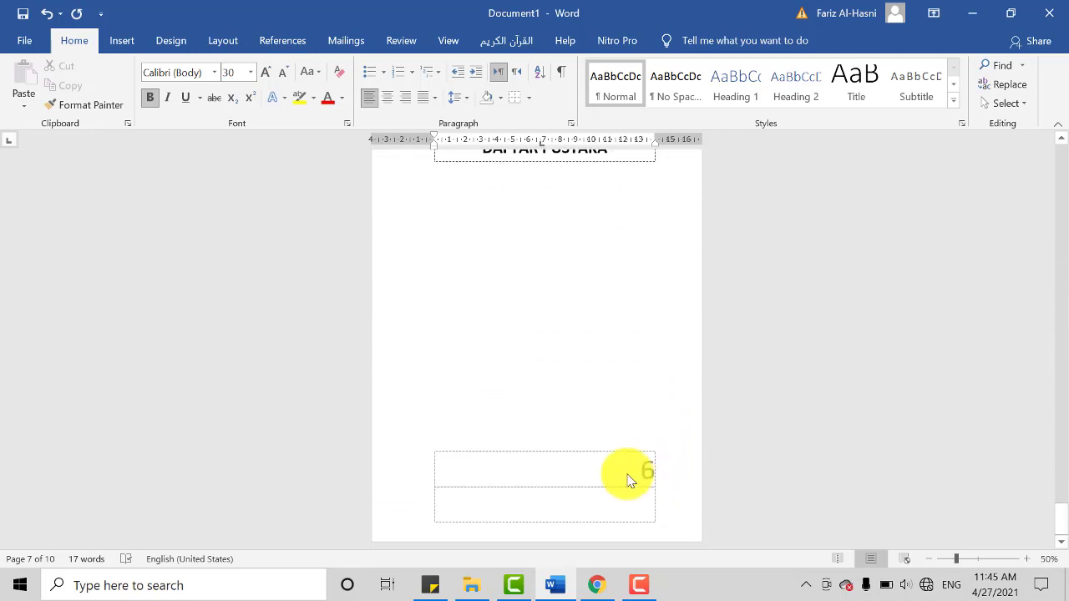
scroll(631, 481, up, 5)
drag(1061, 523, 1059, 140)
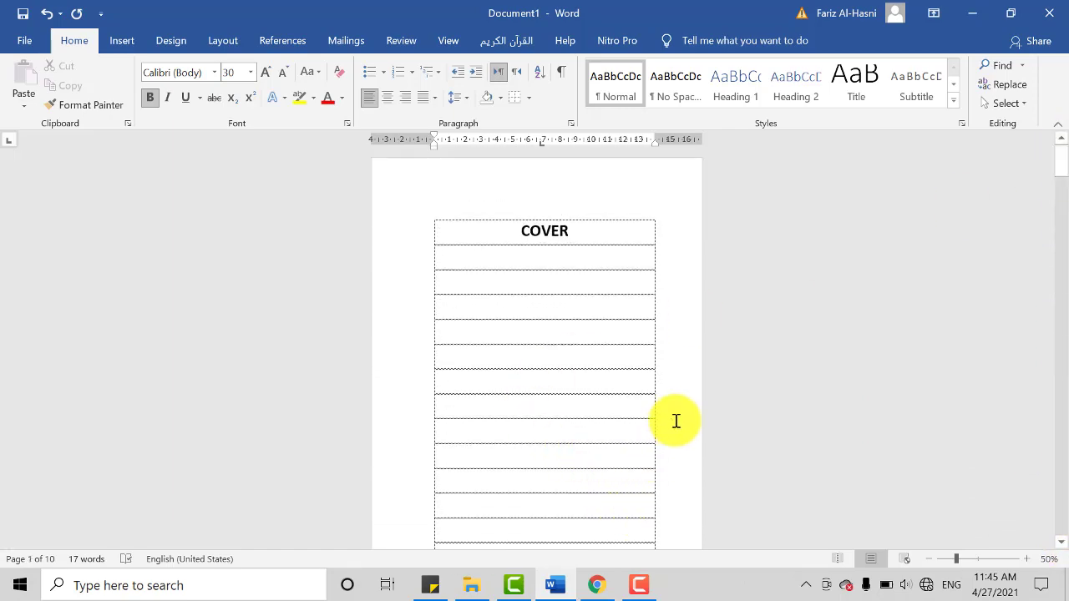
scroll(671, 454, down, 1)
scroll(670, 453, down, 5)
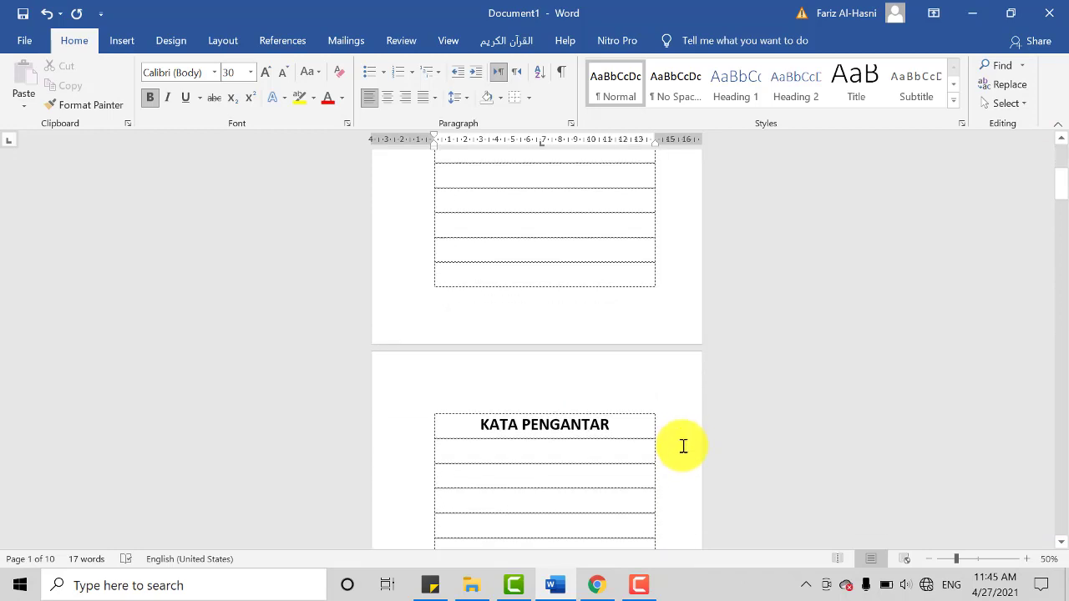
scroll(683, 446, up, 3)
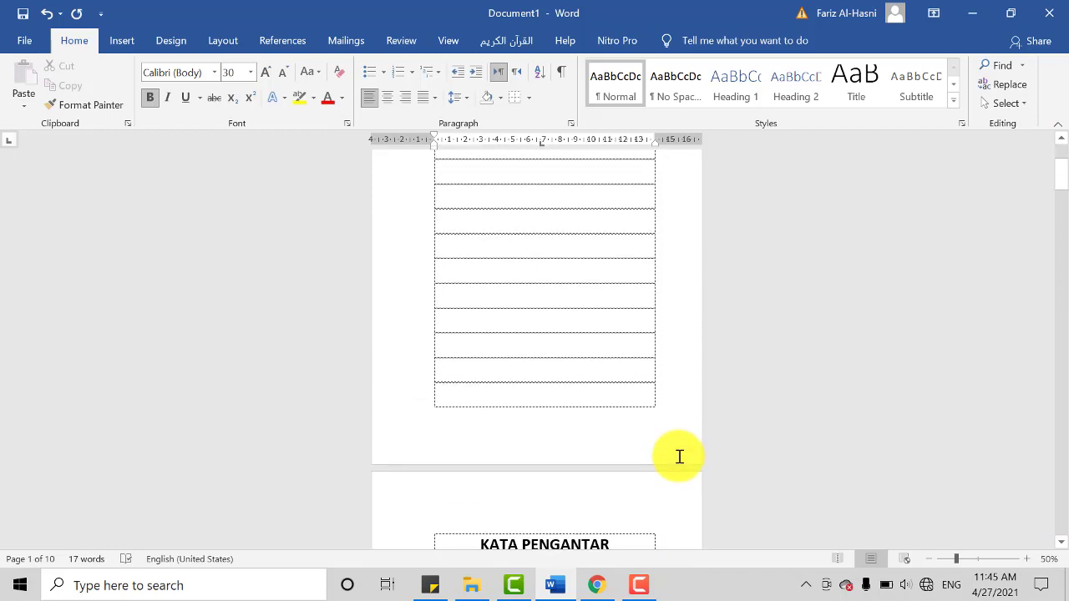
scroll(678, 456, down, 1)
scroll(678, 456, down, 2)
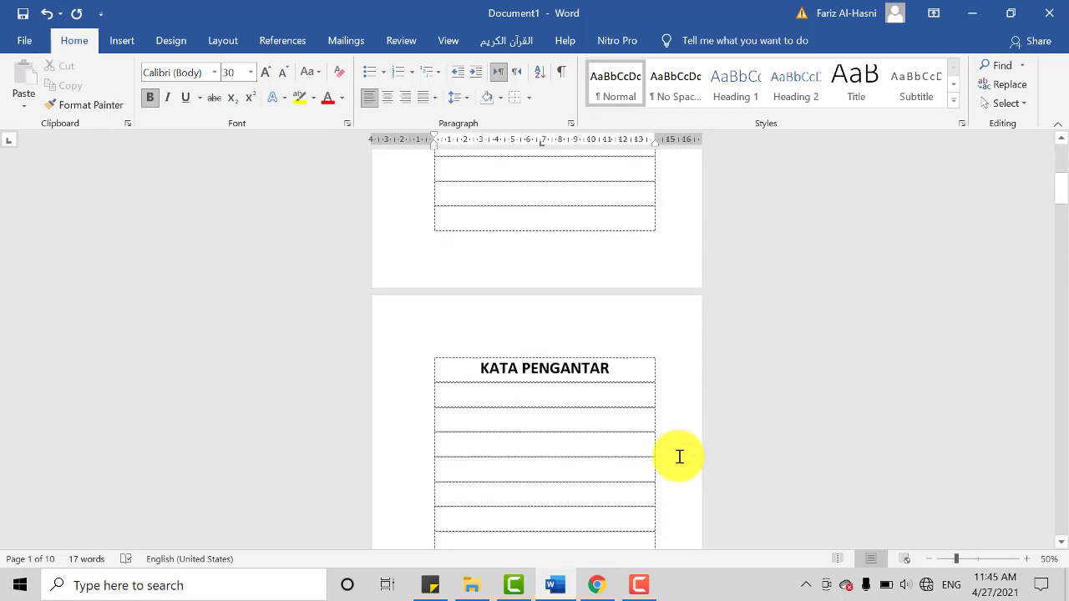
click(387, 588)
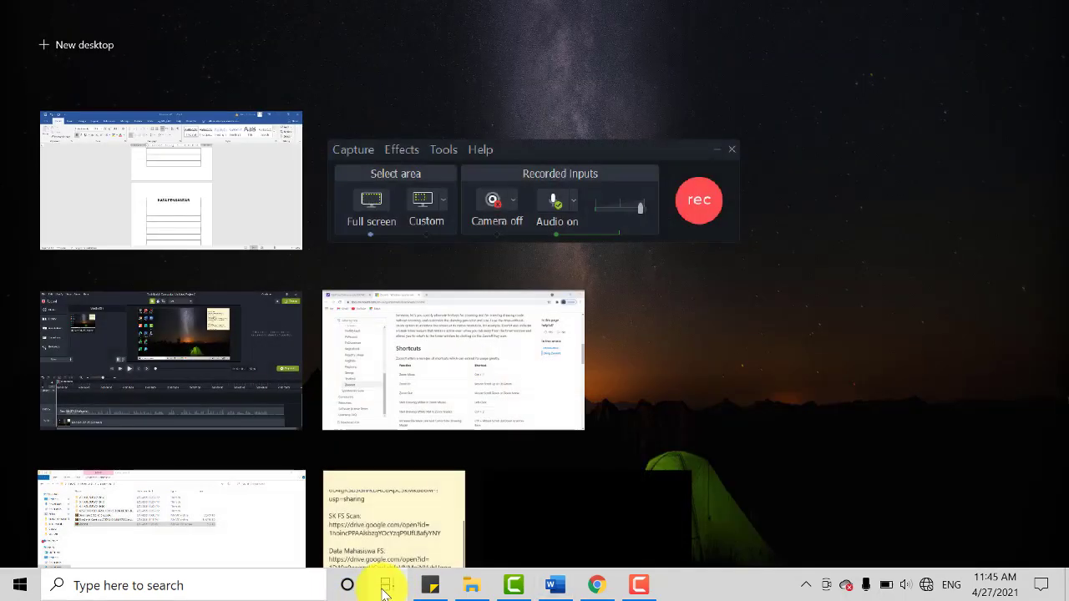
click(385, 588)
scroll(691, 447, down, 1)
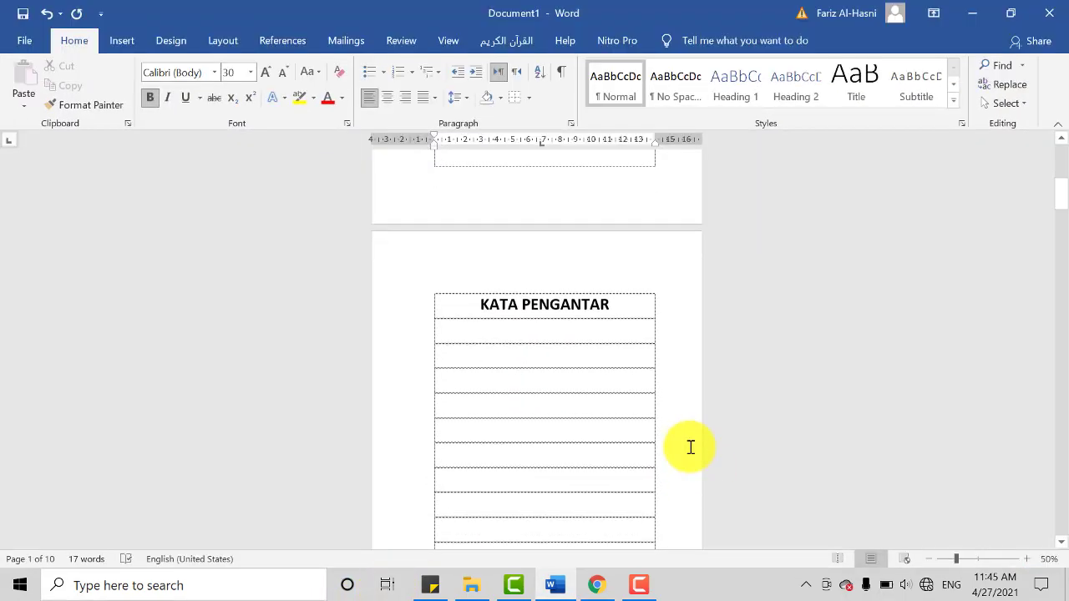
click(691, 447)
click(387, 589)
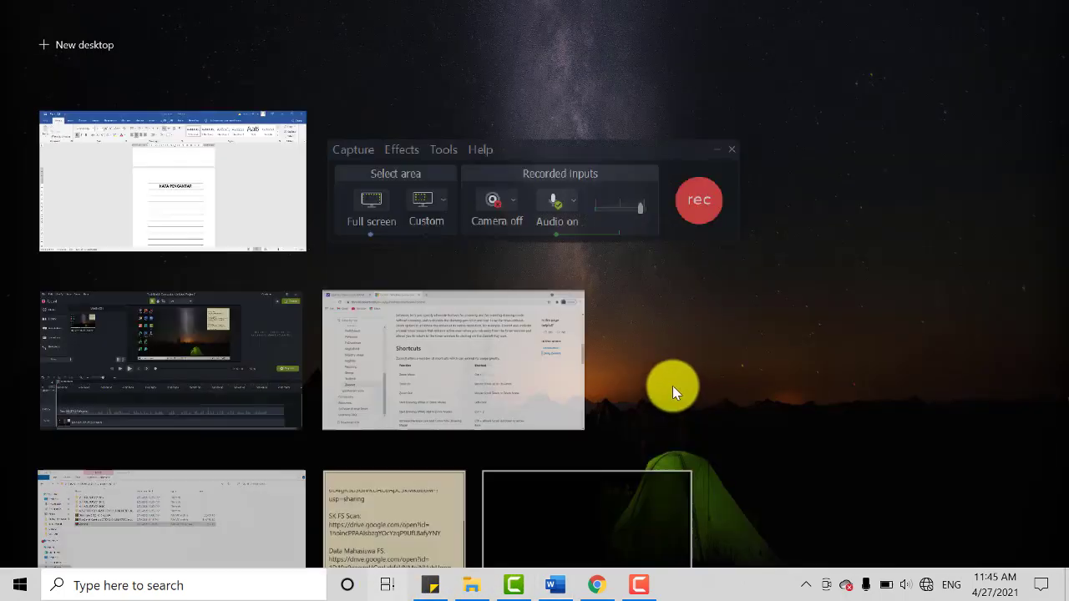
click(231, 198)
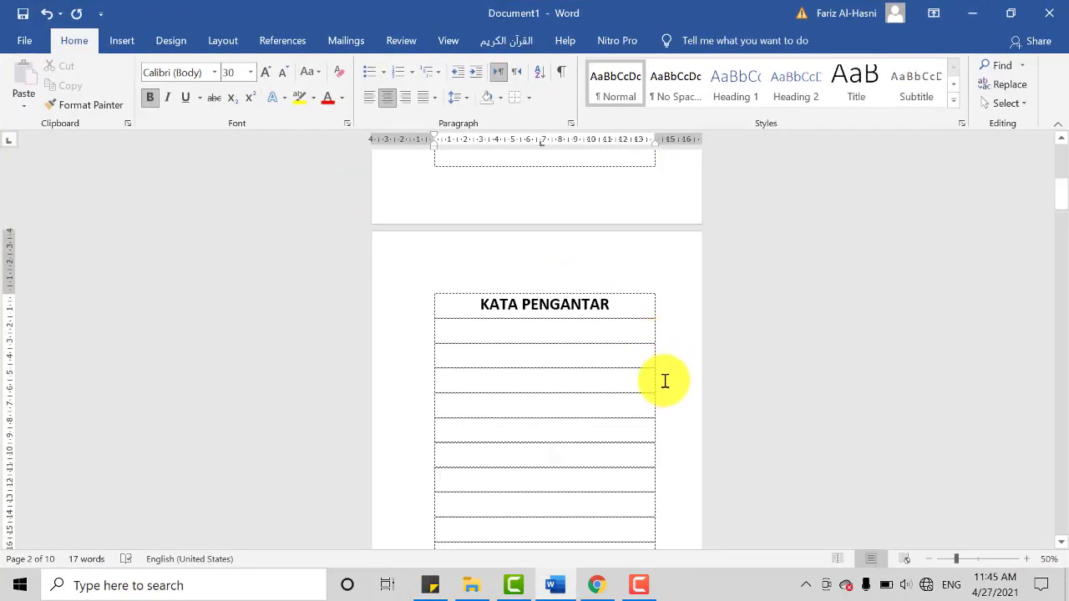
Step: Examine the front-matter footers from the COVER page through KATA PENGANTAR, DAFTAR ISI and ABSTRAK for page numbering
scroll(663, 420, down, 1)
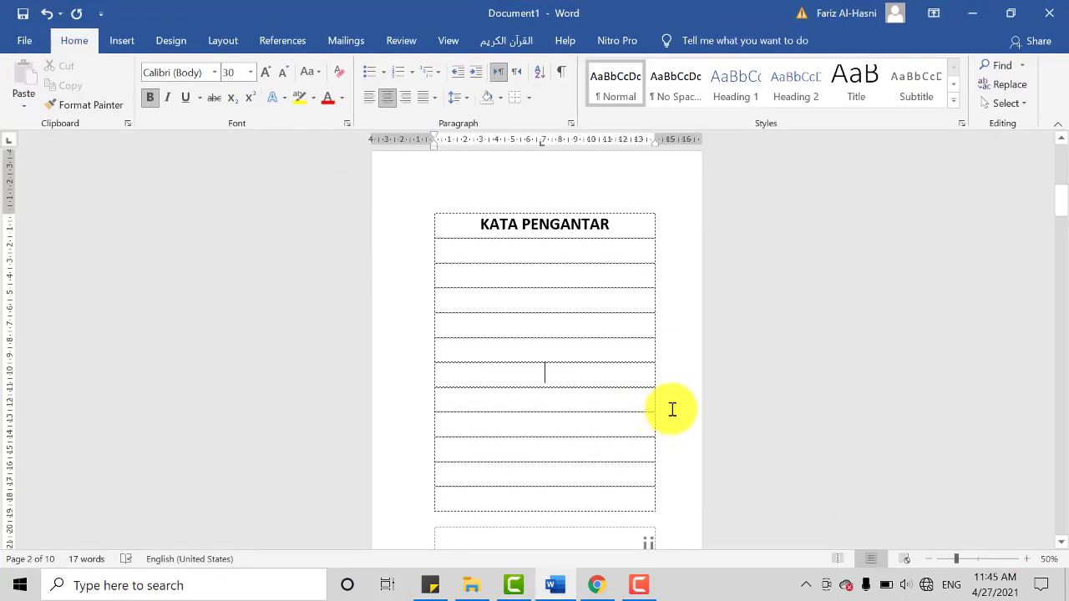
scroll(672, 410, up, 6)
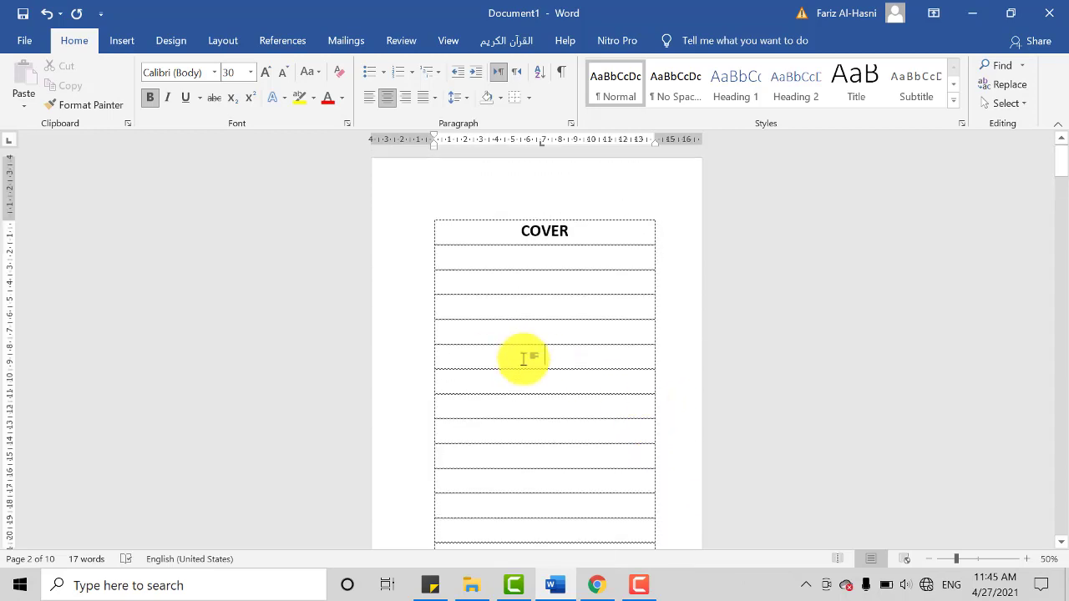
scroll(575, 404, down, 3)
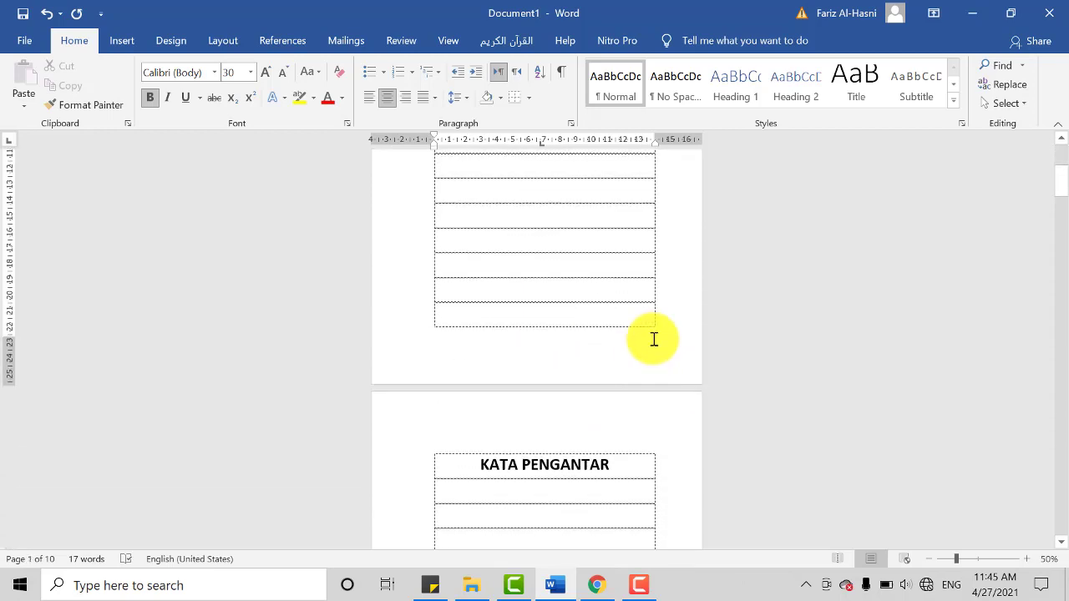
click(654, 339)
scroll(606, 293, up, 2)
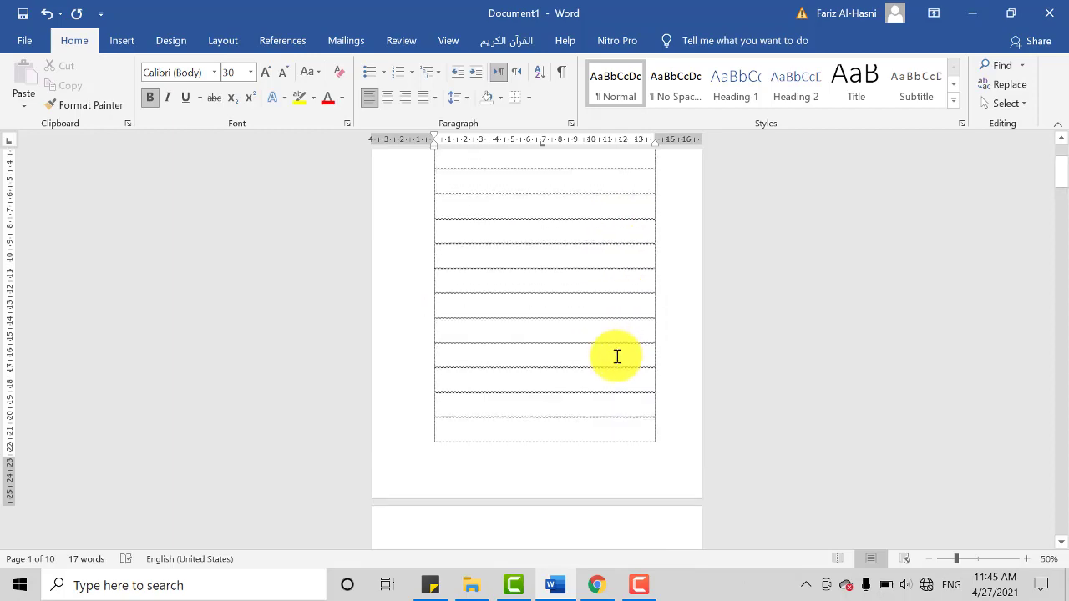
scroll(626, 377, down, 5)
scroll(641, 417, down, 6)
scroll(685, 398, up, 3)
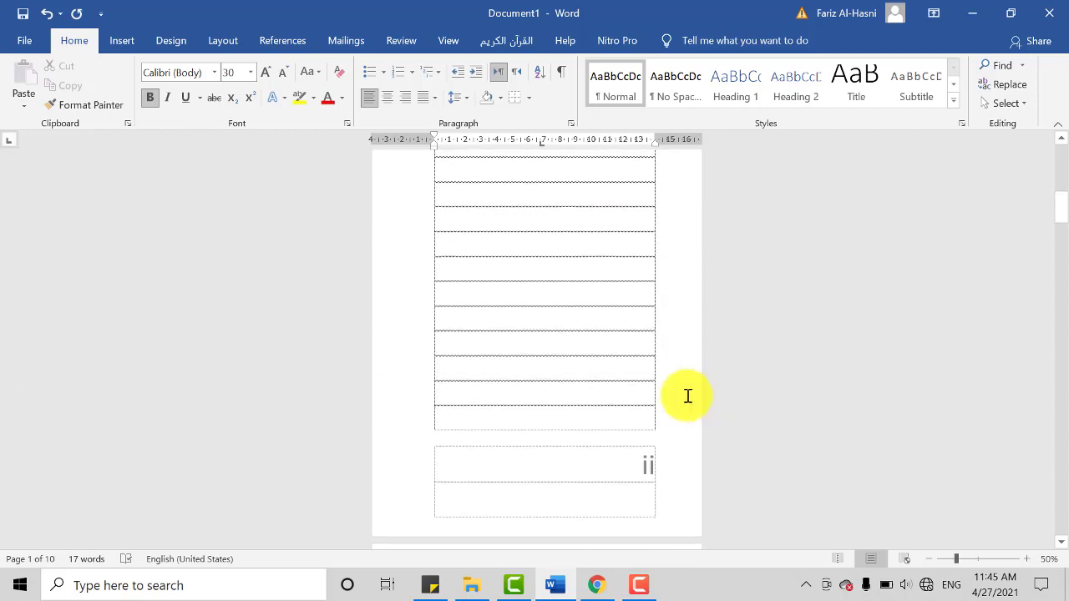
scroll(677, 430, down, 1)
scroll(672, 438, up, 5)
scroll(671, 436, down, 2)
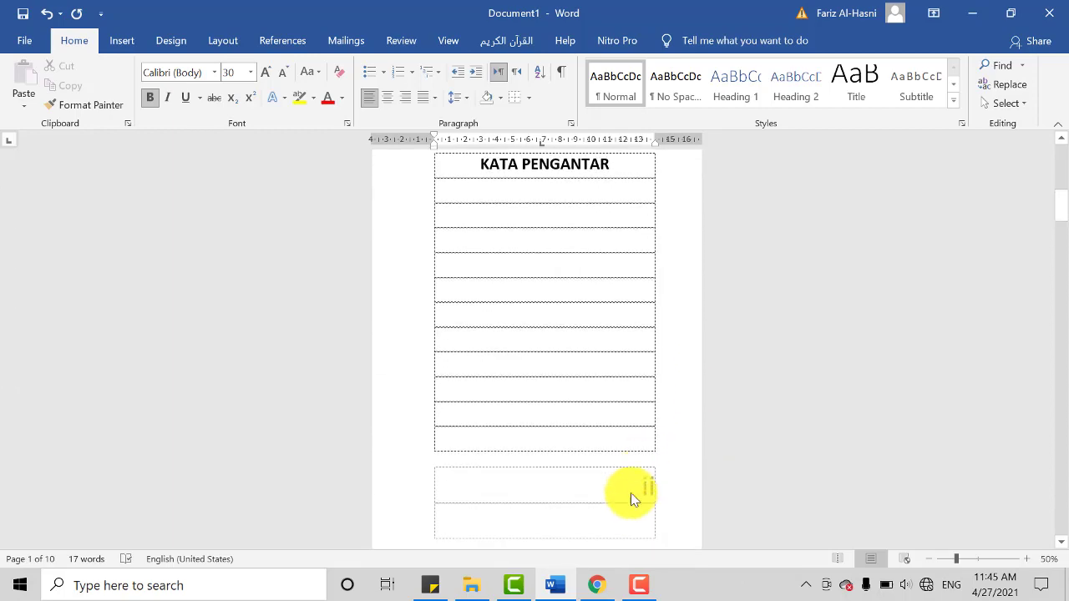
scroll(654, 482, down, 10)
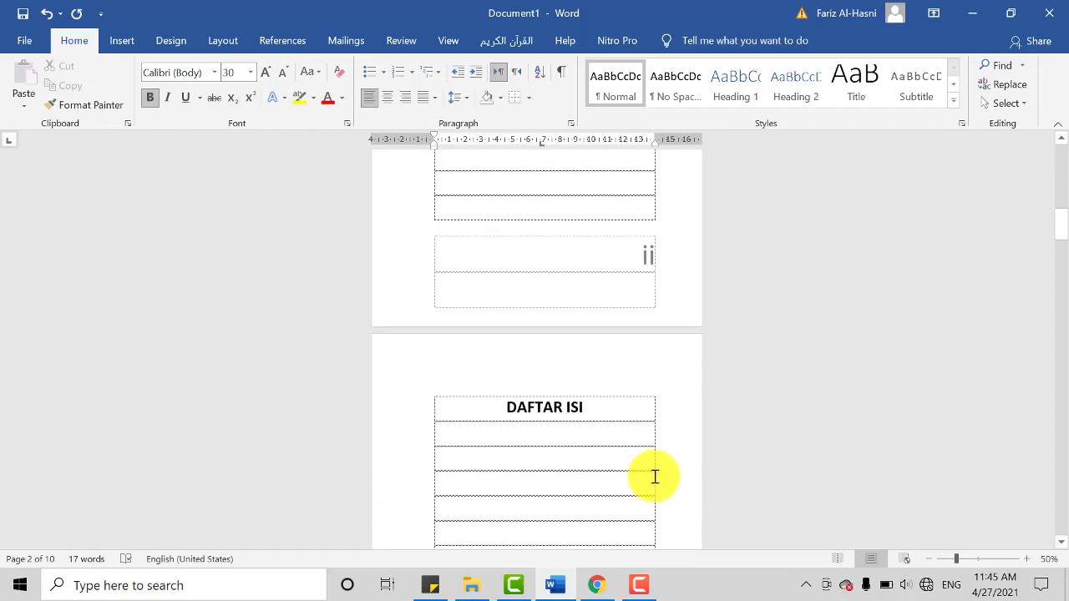
scroll(635, 442, down, 10)
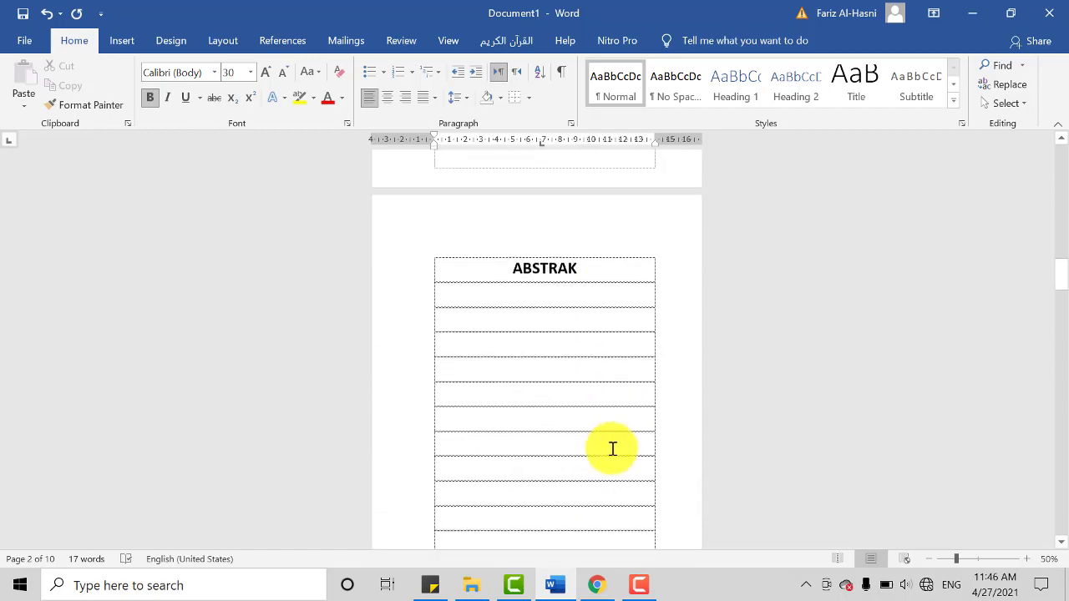
scroll(614, 444, down, 6)
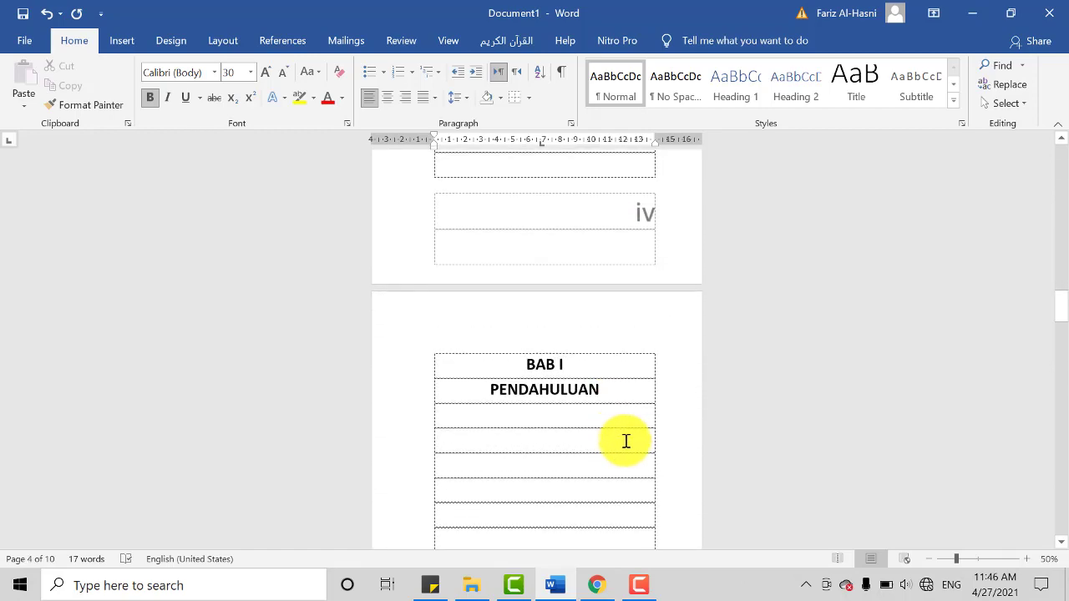
Step: Examine the footer page numbers from BAB I PENDAHULUAN through BAB III PENUTUP to the DAFTAR PUSTAKA page
scroll(634, 448, down, 3)
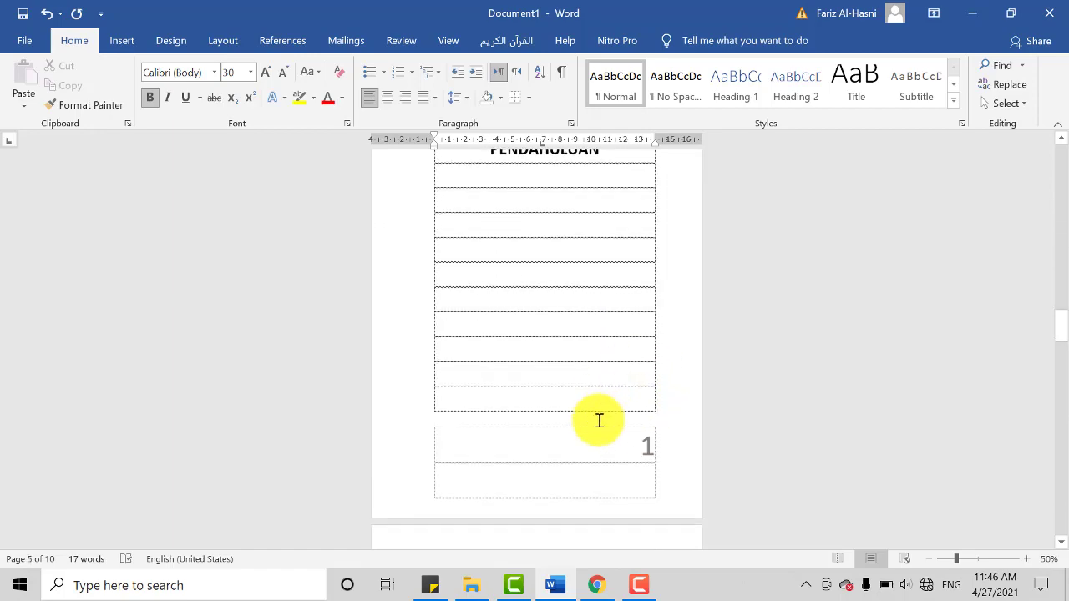
scroll(652, 426, down, 14)
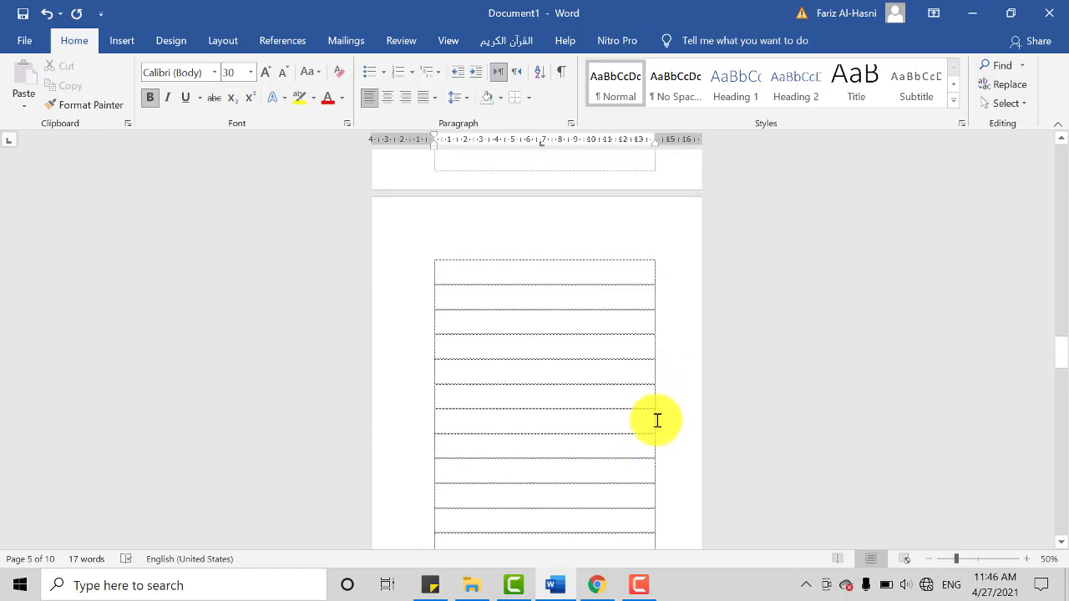
scroll(651, 427, down, 12)
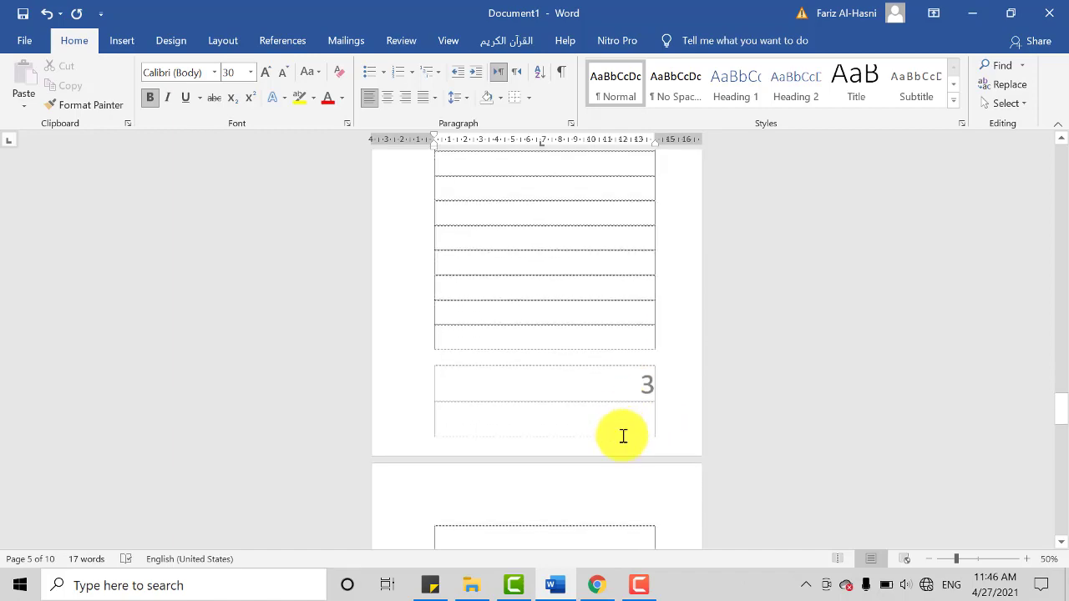
scroll(615, 443, down, 12)
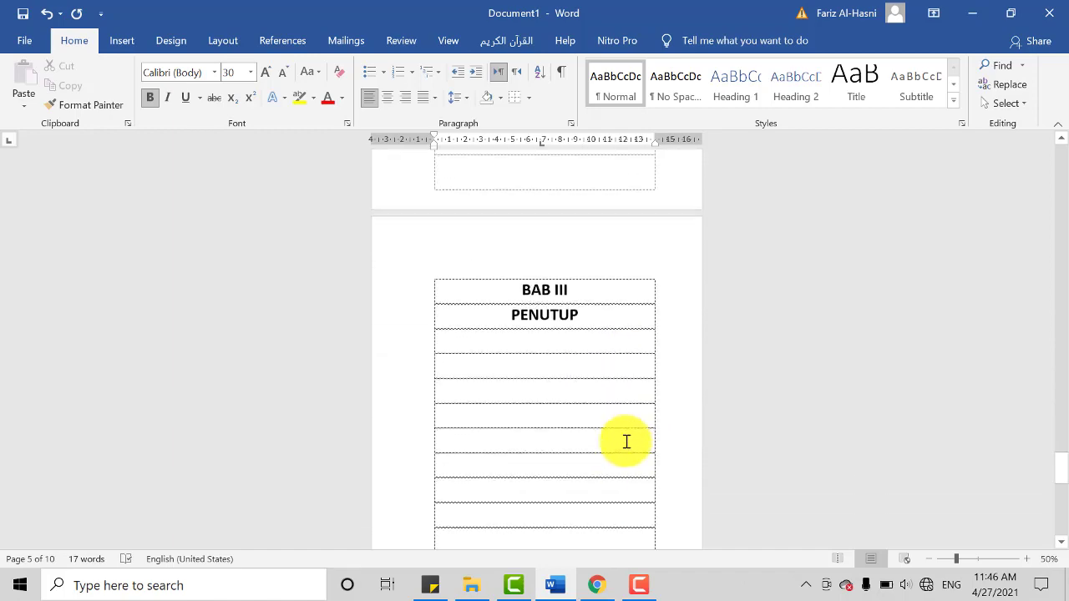
scroll(607, 460, down, 4)
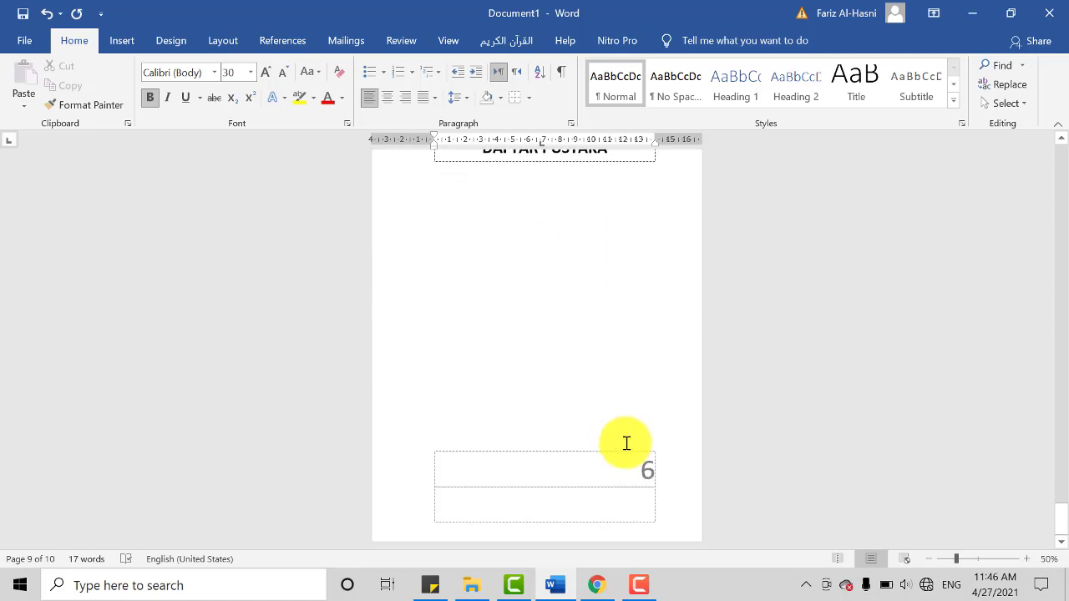
scroll(623, 451, up, 2)
scroll(607, 465, up, 1)
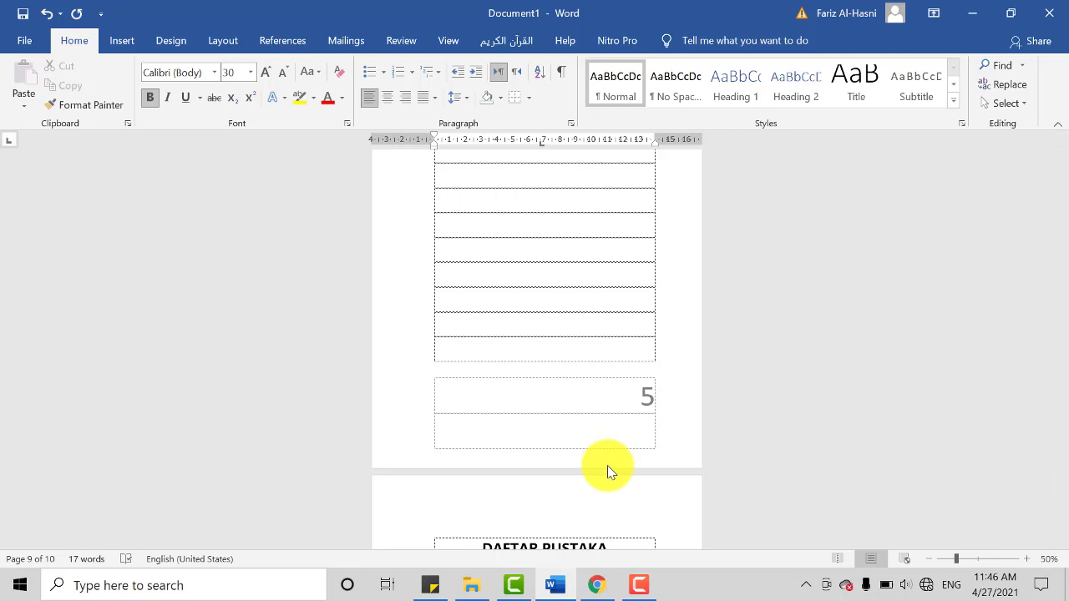
scroll(640, 484, down, 5)
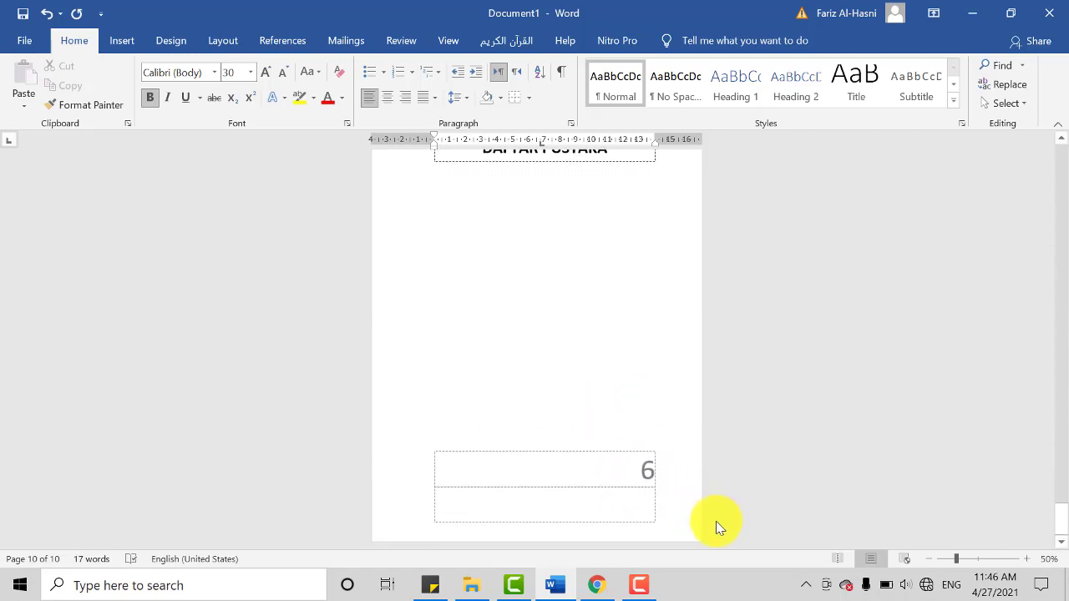
Step: Compare the page numbers again from the BAB III page back through BAB I to the ABSTRAK page
scroll(716, 521, up, 3)
scroll(994, 472, up, 4)
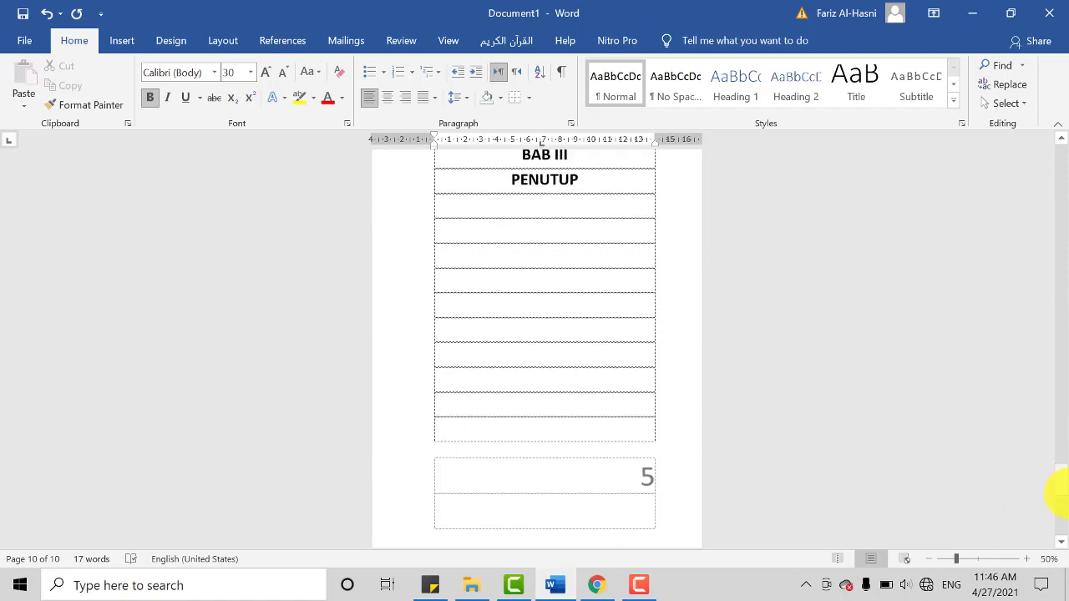
drag(1061, 487, 1061, 337)
scroll(690, 477, down, 3)
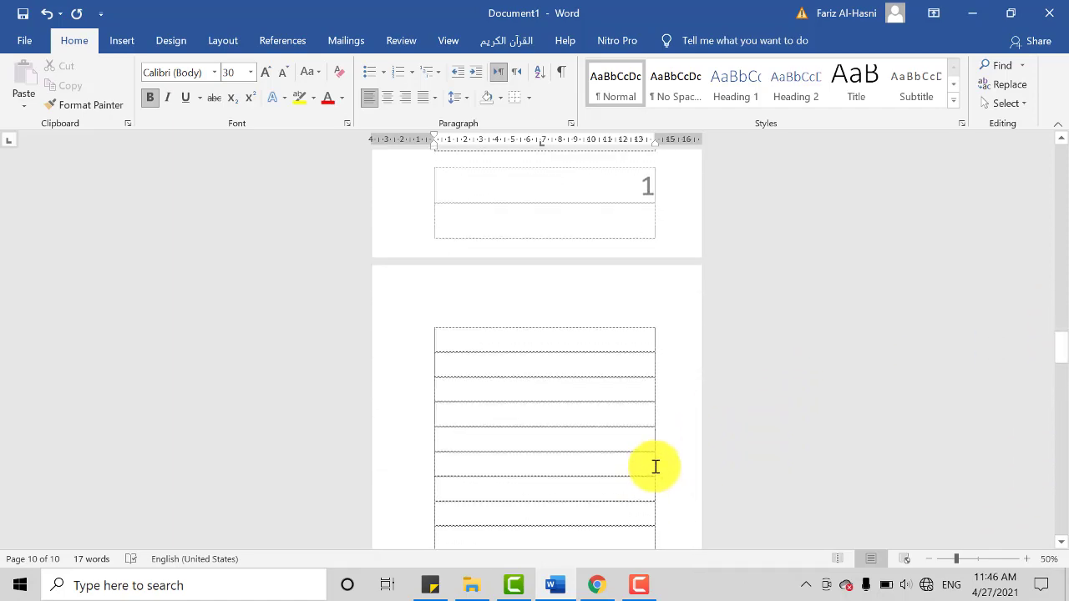
scroll(655, 467, up, 3)
scroll(684, 455, down, 4)
scroll(684, 456, up, 8)
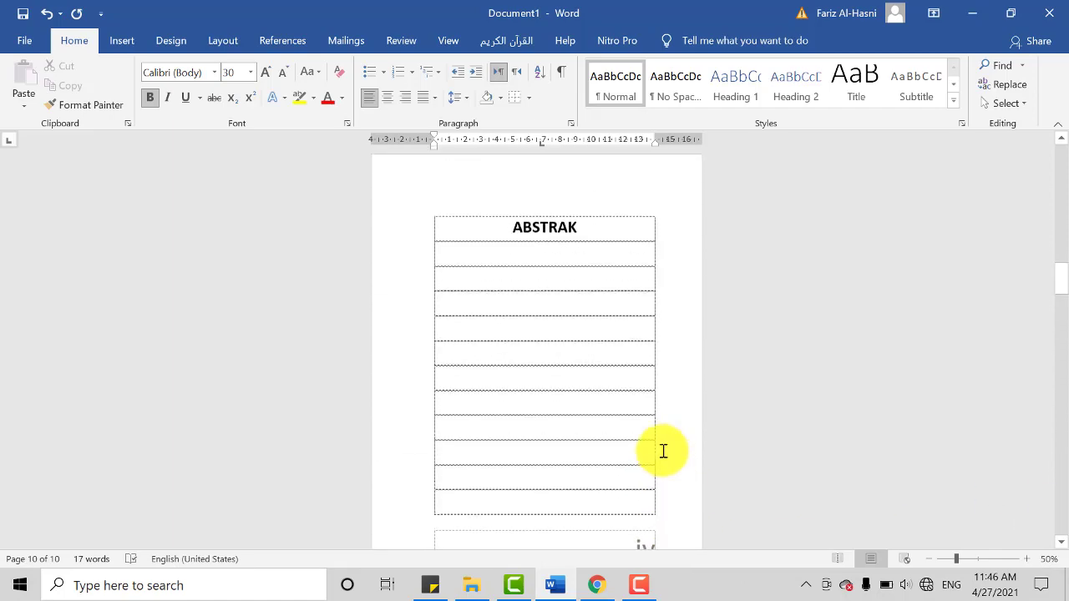
Step: Place the cursor on the second blank line below the DAFTAR ISI heading, with left alignment
scroll(635, 477, up, 6)
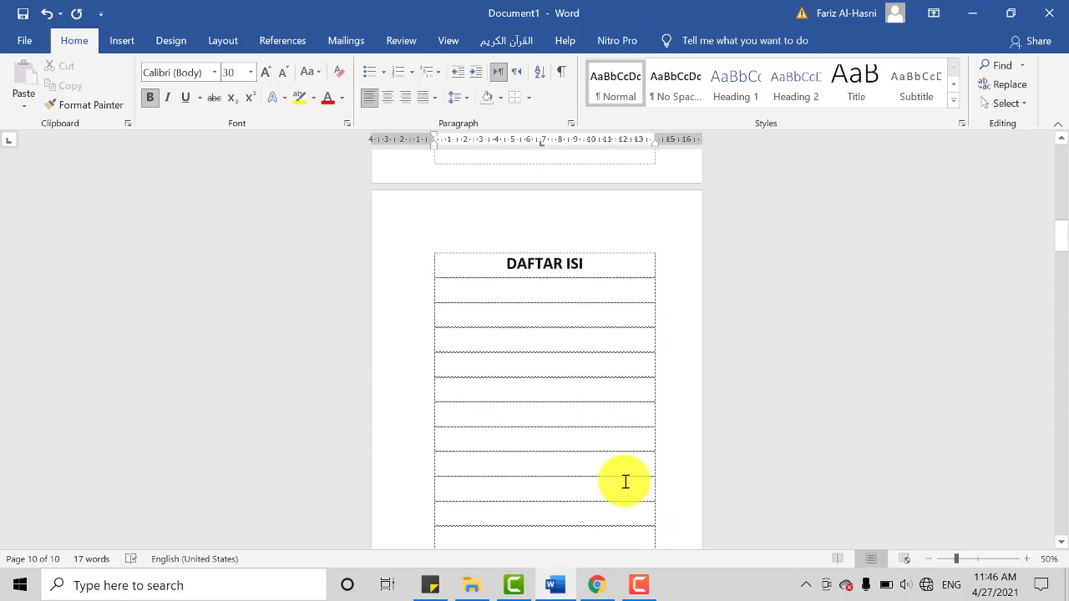
click(485, 389)
key(ctrl+l)
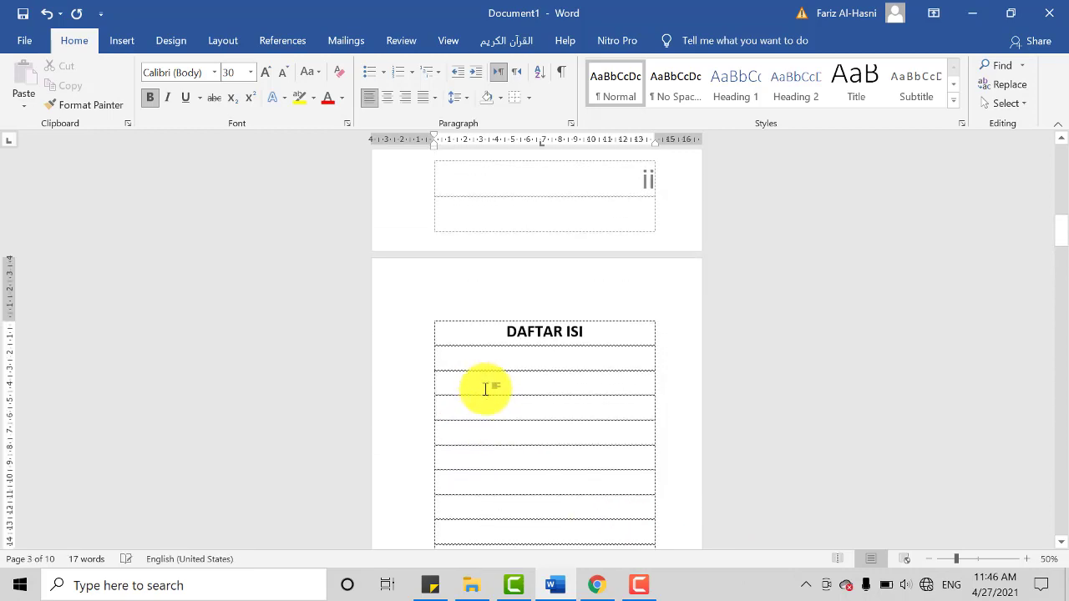
scroll(482, 424, up, 6)
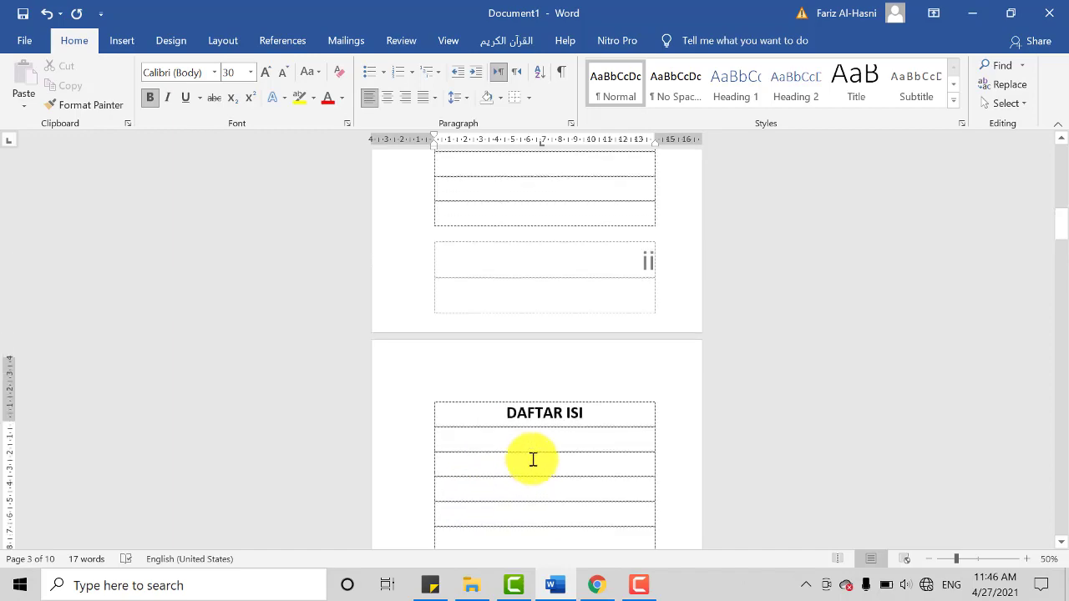
Step: Compare the footer page numbers on the COVER, KATA PENGANTAR and DAFTAR ISI pages
scroll(634, 435, down, 2)
scroll(664, 467, down, 1)
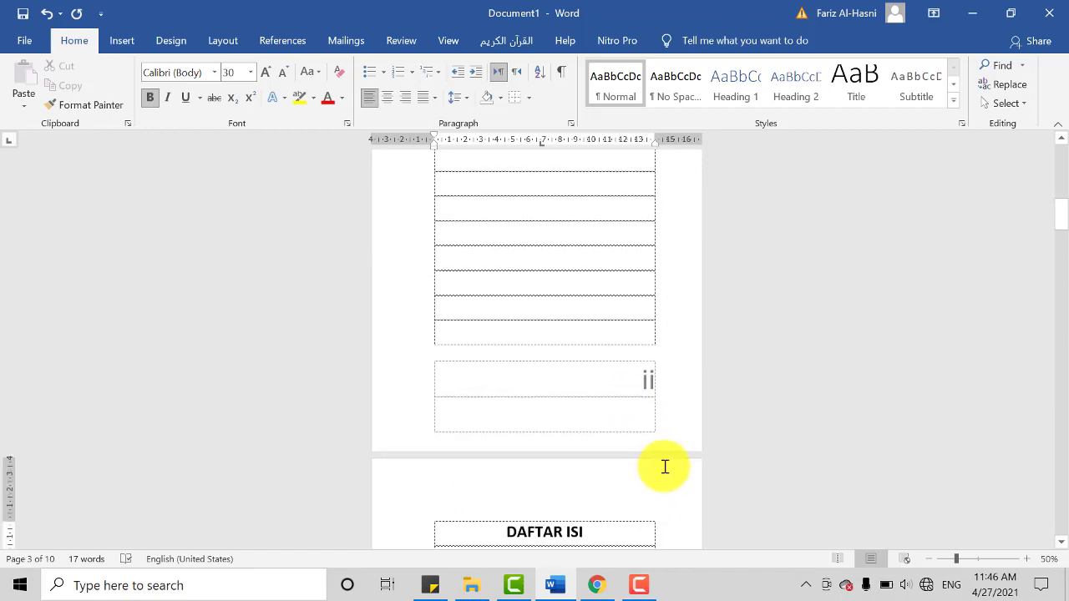
scroll(661, 453, up, 8)
scroll(639, 393, up, 4)
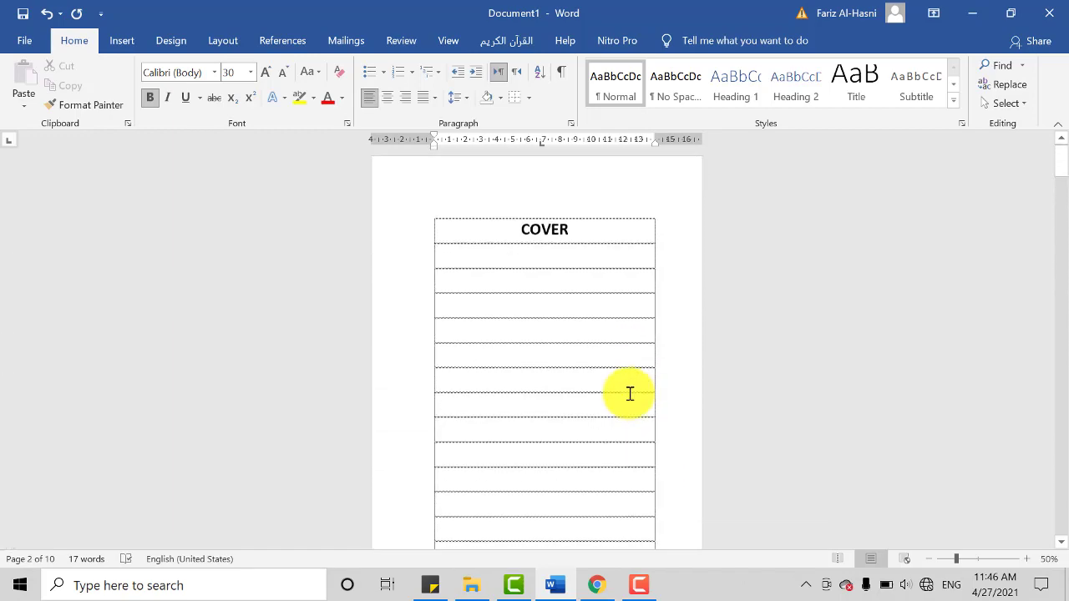
scroll(628, 394, down, 10)
scroll(622, 398, down, 10)
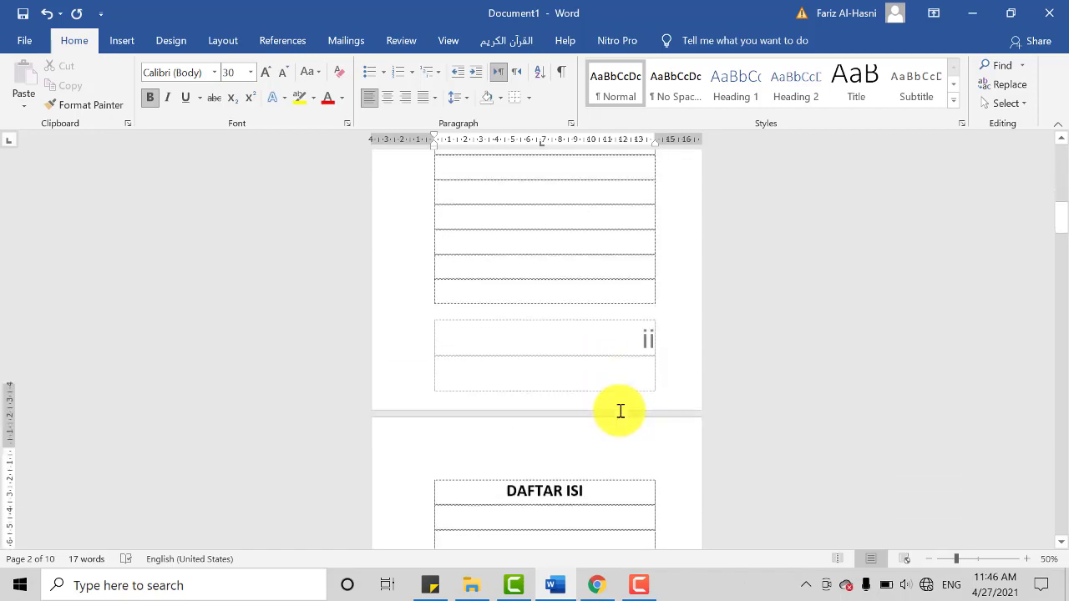
scroll(617, 418, down, 2)
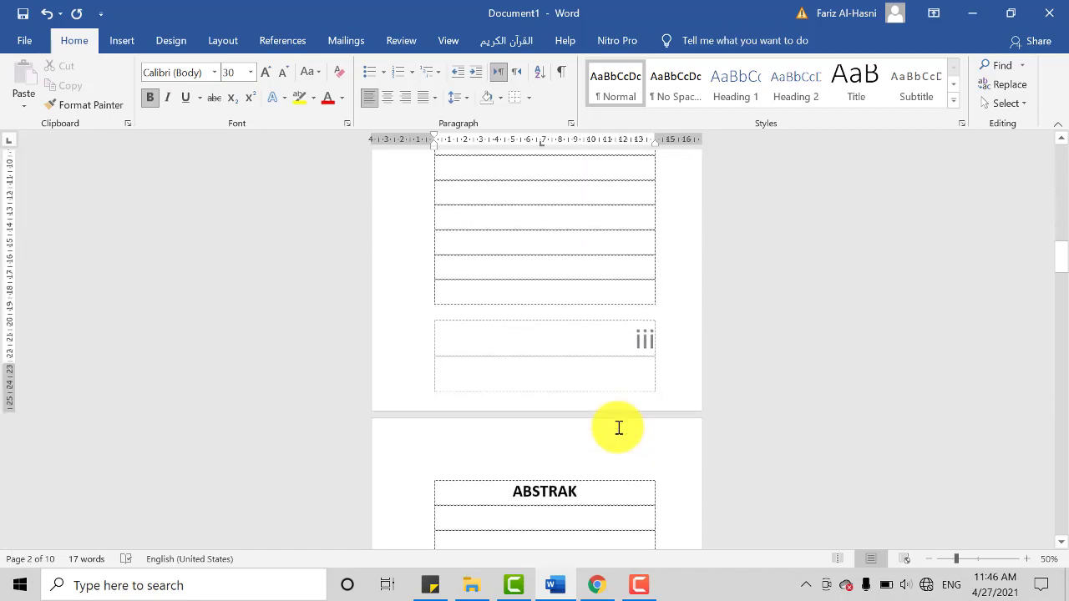
scroll(618, 423, up, 6)
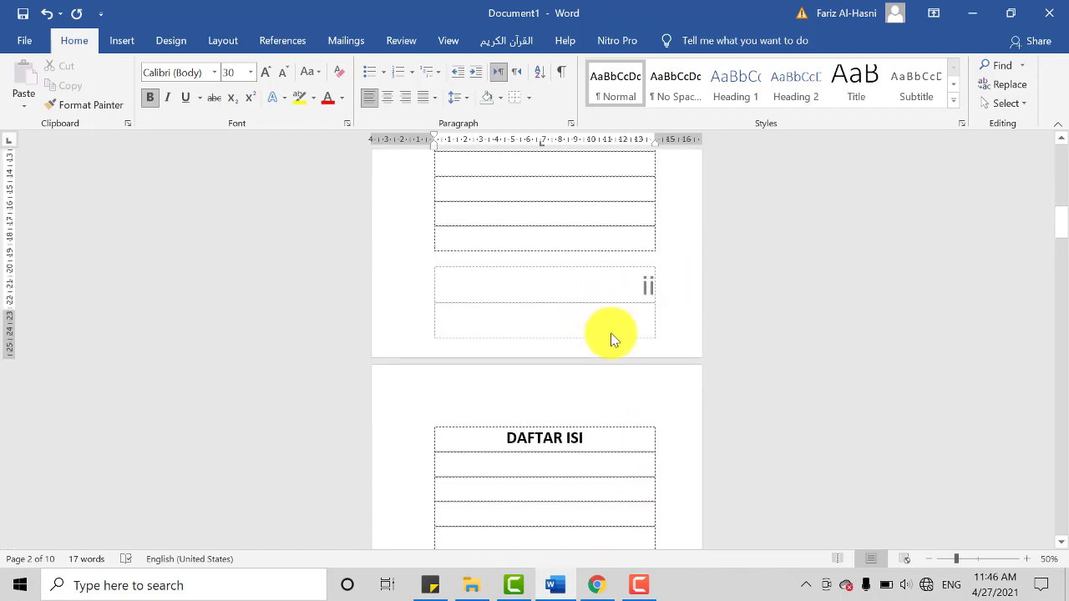
scroll(611, 334, down, 8)
scroll(641, 394, up, 2)
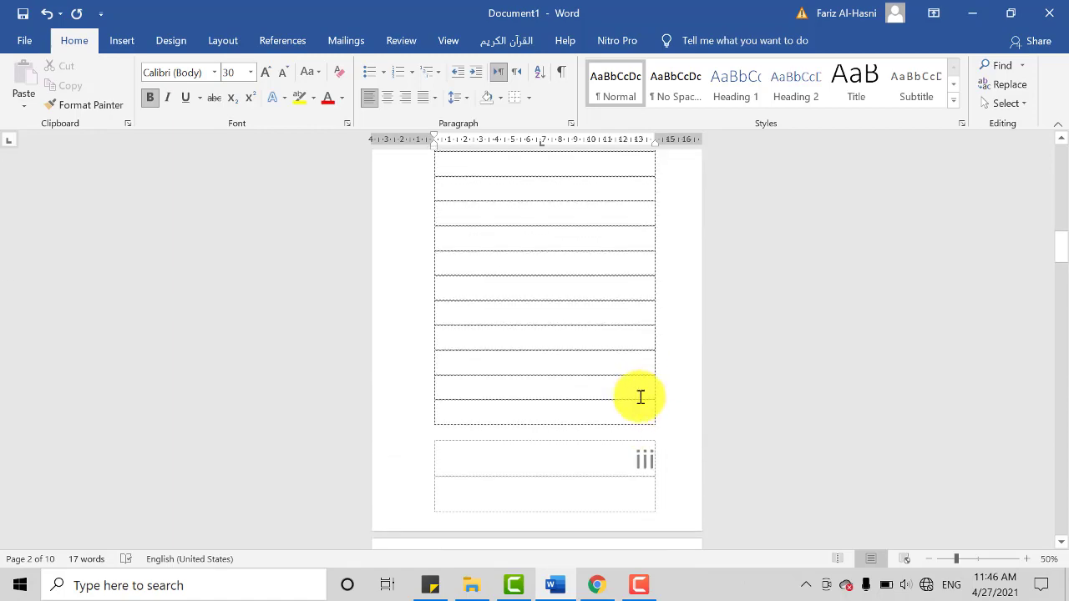
Step: Examine the footer numbering from DAFTAR ISI through ABSTRAK and the BAB pages, returning to the end of the COVER page
scroll(640, 396, down, 2)
scroll(639, 411, up, 7)
scroll(643, 409, down, 10)
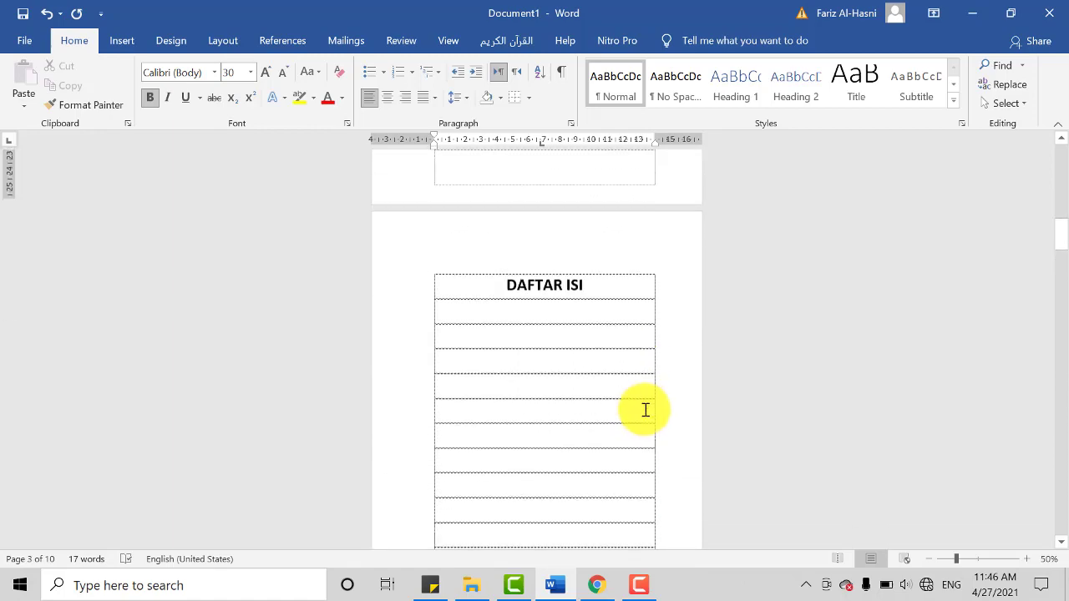
scroll(658, 414, down, 8)
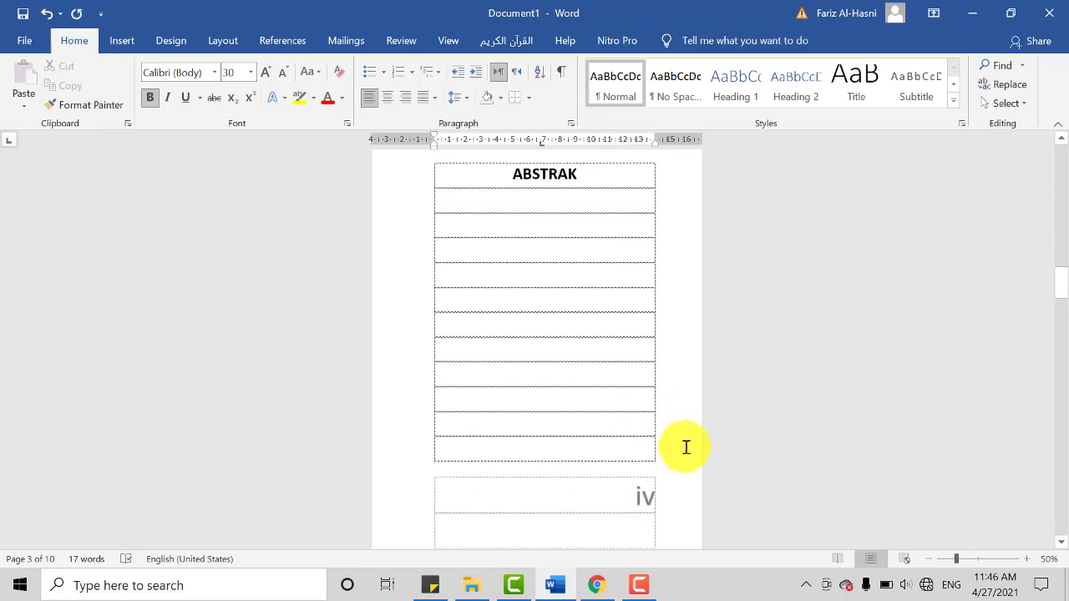
scroll(655, 493, down, 8)
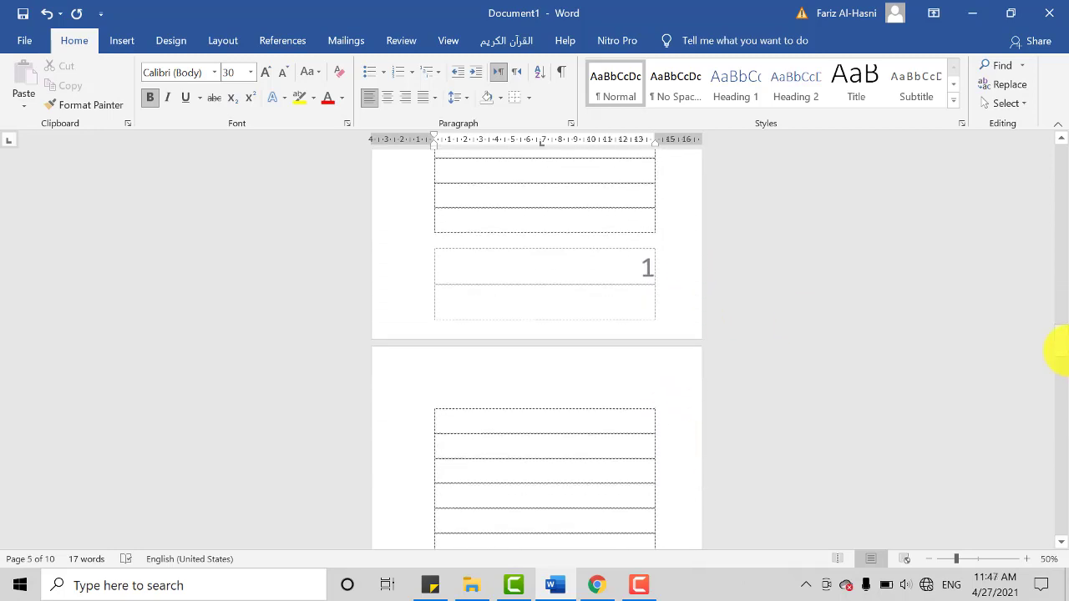
drag(1061, 337, 1060, 501)
drag(1059, 409, 1045, 222)
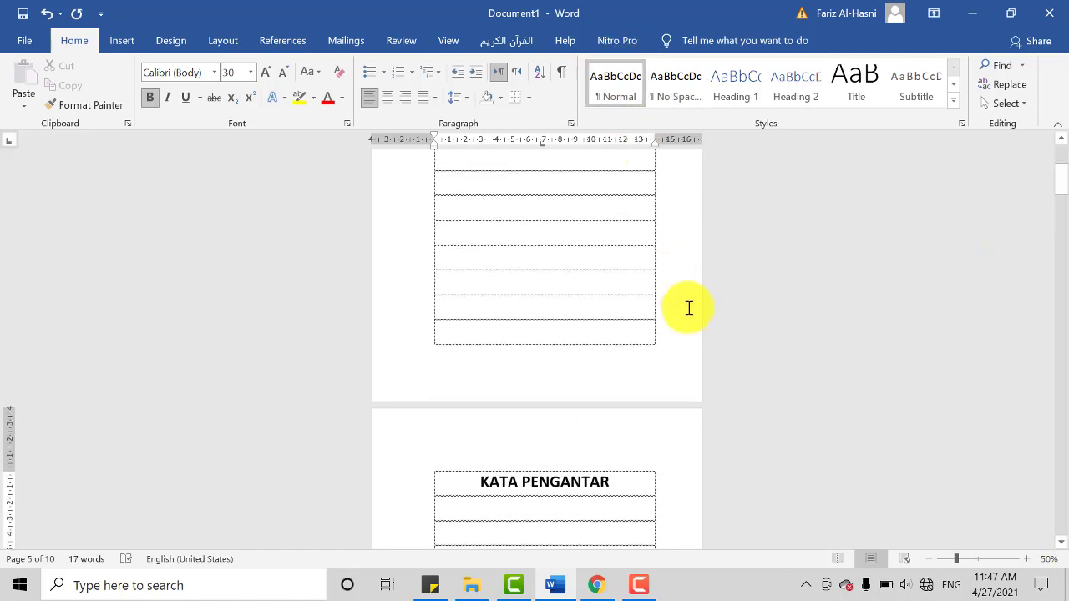
scroll(690, 348, up, 5)
scroll(709, 374, down, 5)
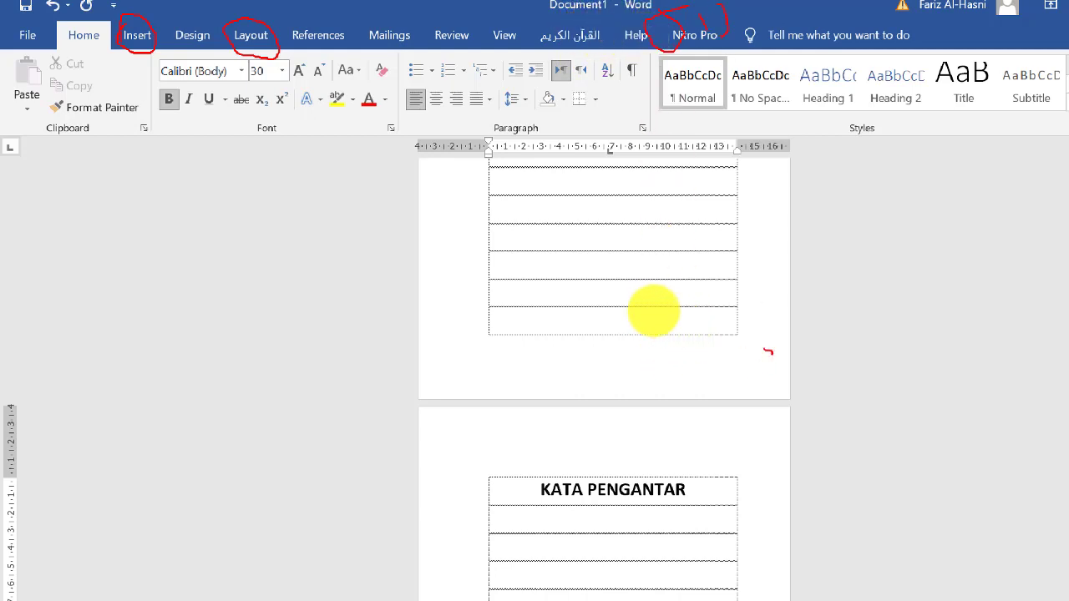
mouse_move(479, 351)
mouse_down()
mouse_move(693, 298)
mouse_move(477, 258)
mouse_move(434, 354)
mouse_move(673, 280)
mouse_move(779, 322)
mouse_up()
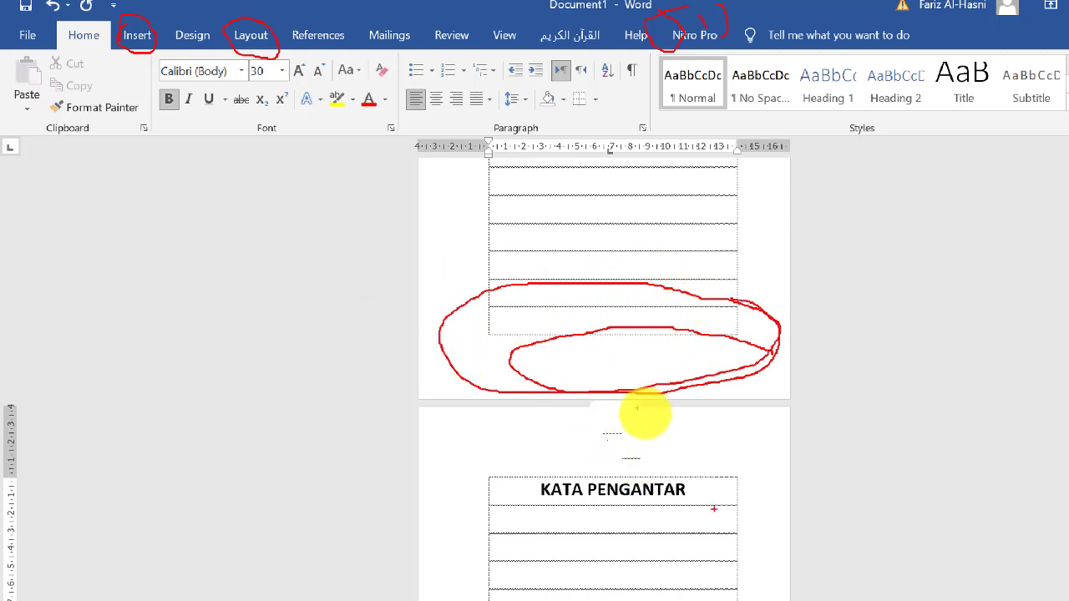
mouse_move(777, 424)
mouse_down()
mouse_move(670, 409)
mouse_move(448, 431)
mouse_move(759, 473)
mouse_move(688, 413)
mouse_up()
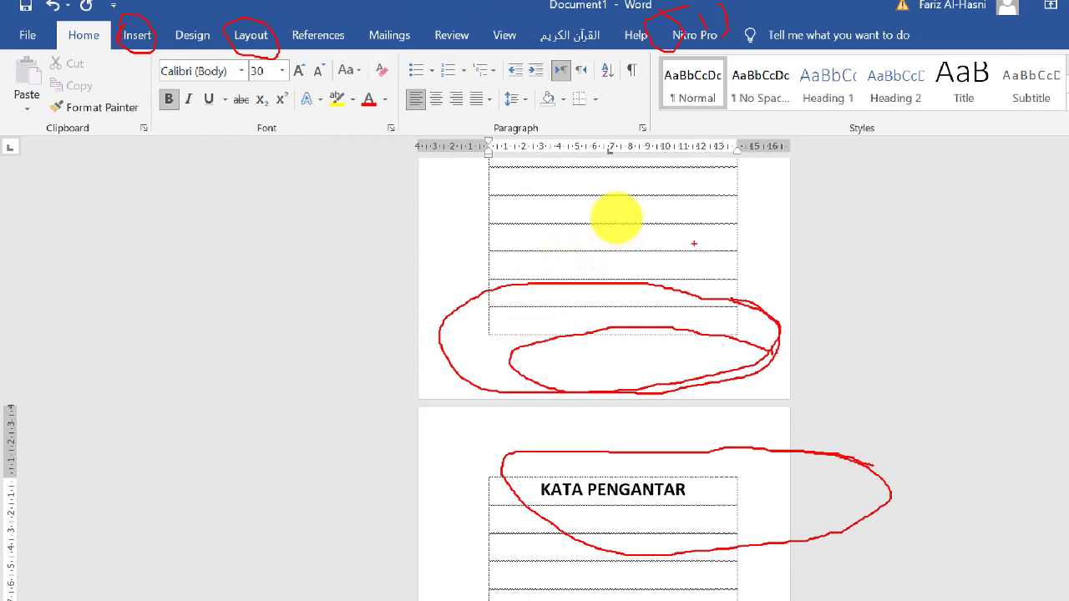
drag(987, 297, 1042, 369)
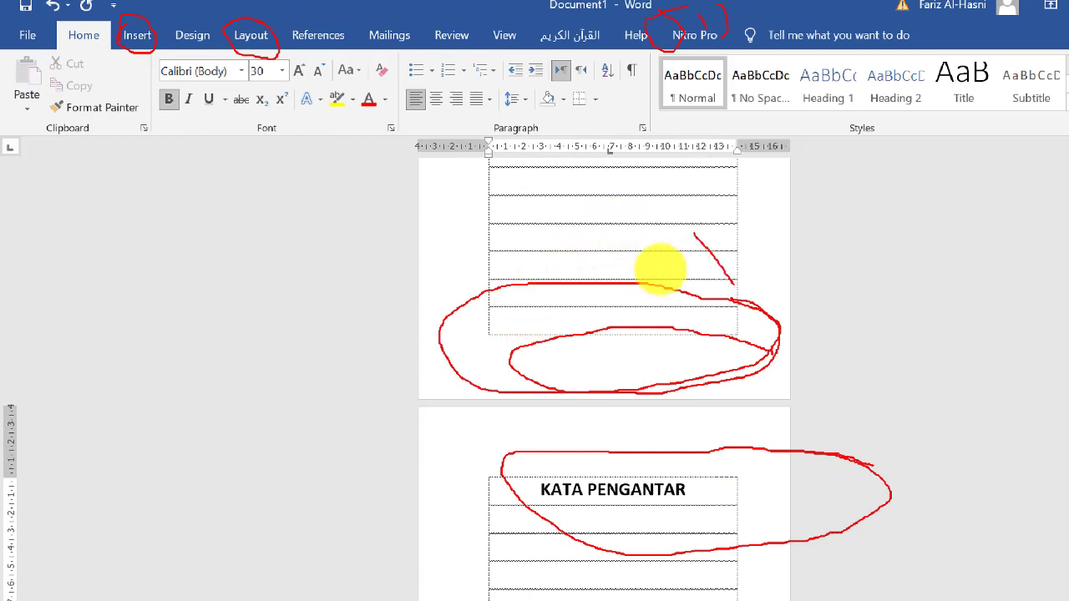
mouse_move(733, 284)
mouse_down()
mouse_move(857, 186)
mouse_move(933, 148)
mouse_up()
drag(753, 411, 814, 413)
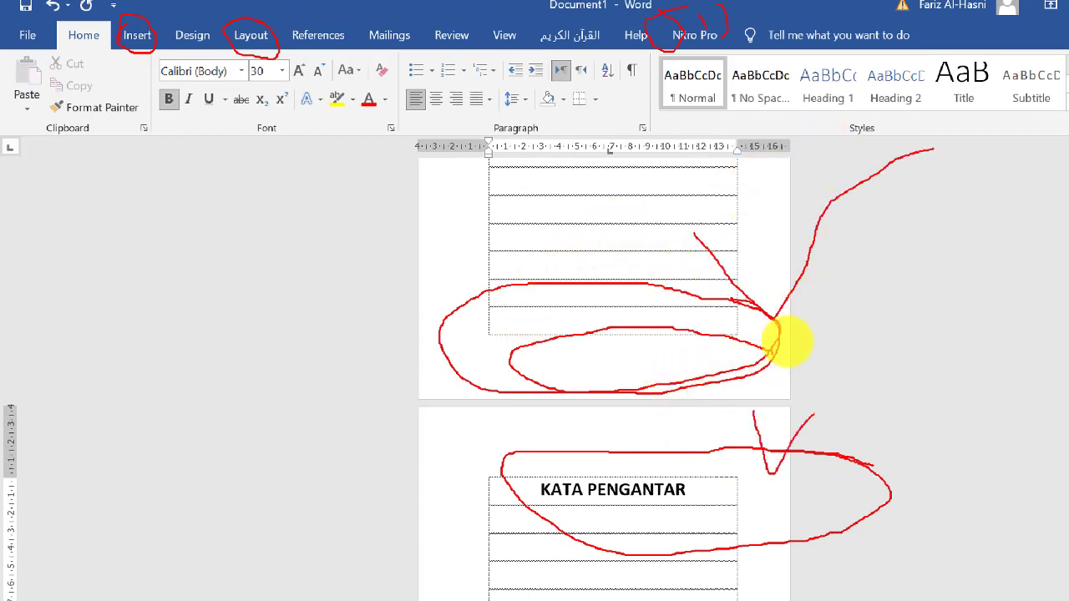
drag(781, 455, 969, 340)
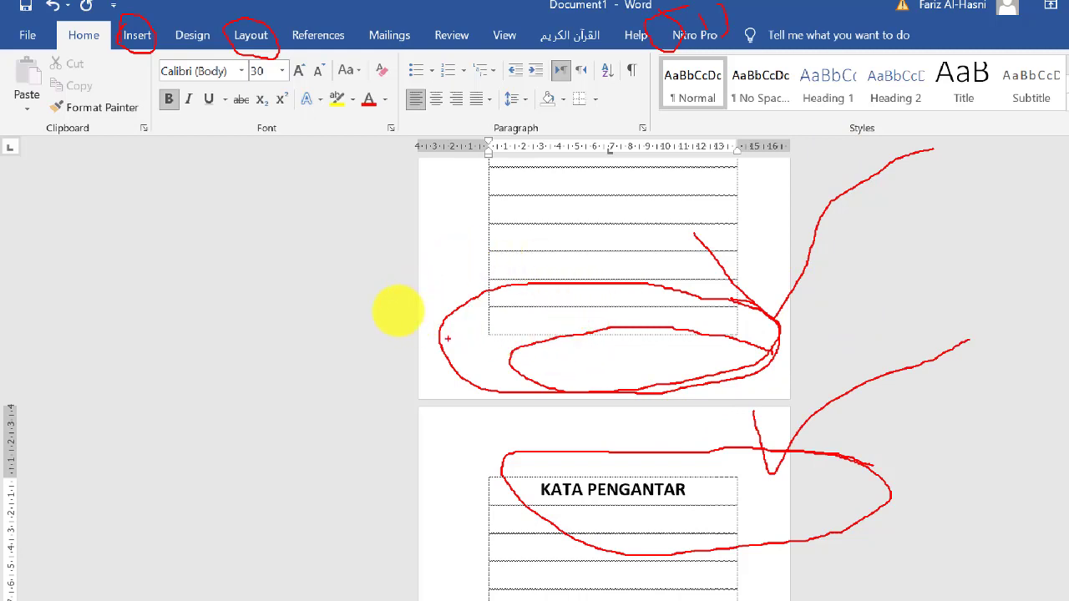
drag(768, 382, 1013, 307)
mouse_move(787, 347)
mouse_down()
mouse_move(751, 389)
mouse_move(835, 365)
mouse_up()
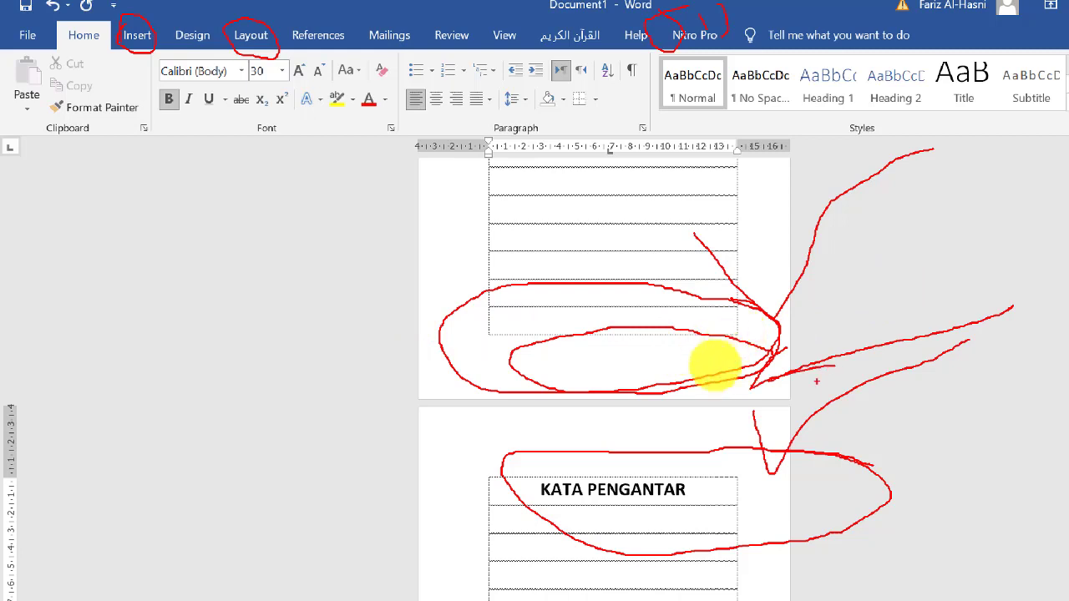
drag(483, 432, 235, 360)
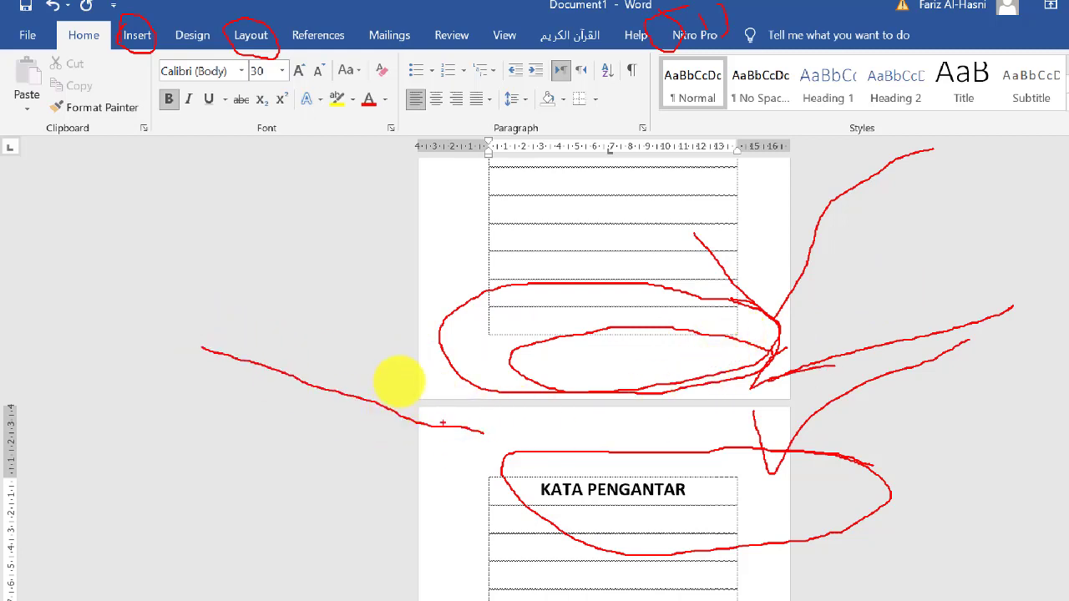
mouse_move(466, 412)
mouse_down()
mouse_move(500, 435)
mouse_move(440, 469)
mouse_up()
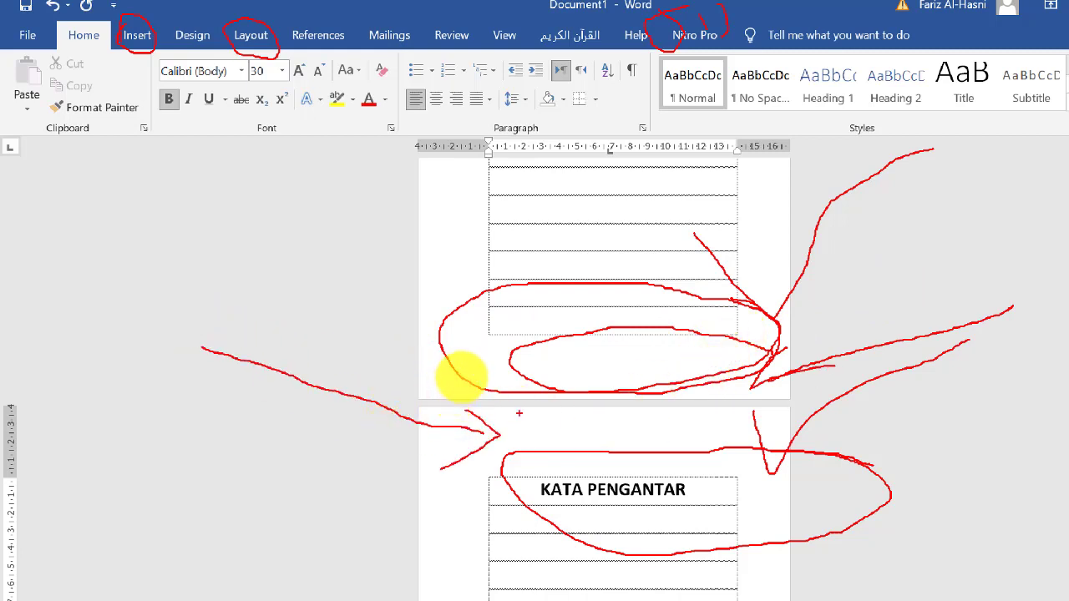
drag(520, 414, 607, 448)
mouse_move(623, 411)
mouse_down()
mouse_move(616, 428)
mouse_move(651, 437)
mouse_up()
mouse_move(658, 417)
mouse_down()
mouse_move(663, 431)
mouse_move(678, 420)
mouse_move(684, 435)
mouse_up()
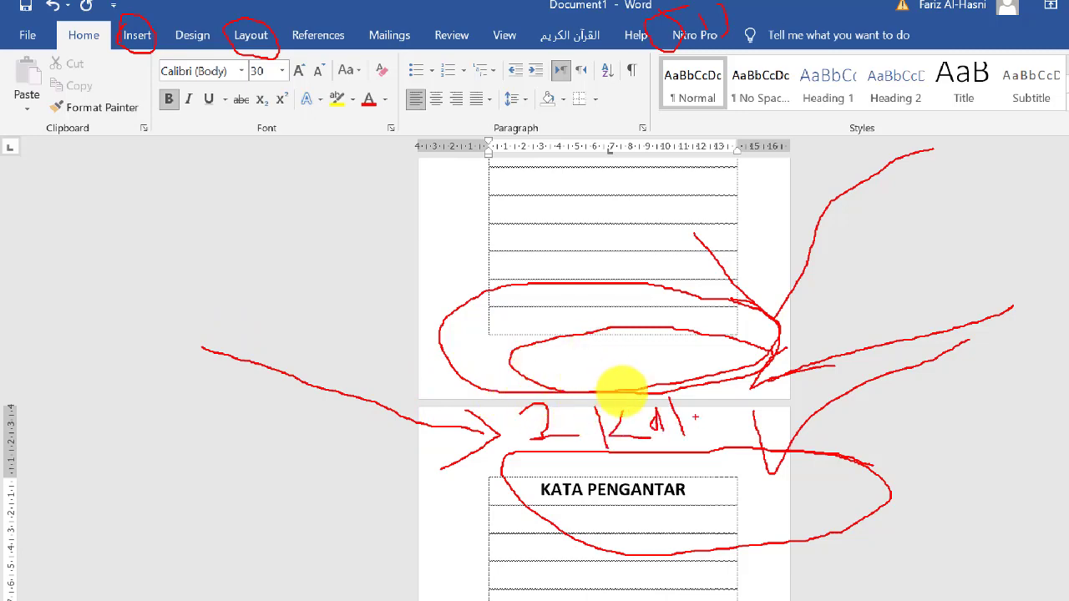
scroll(135, 82, up, 10)
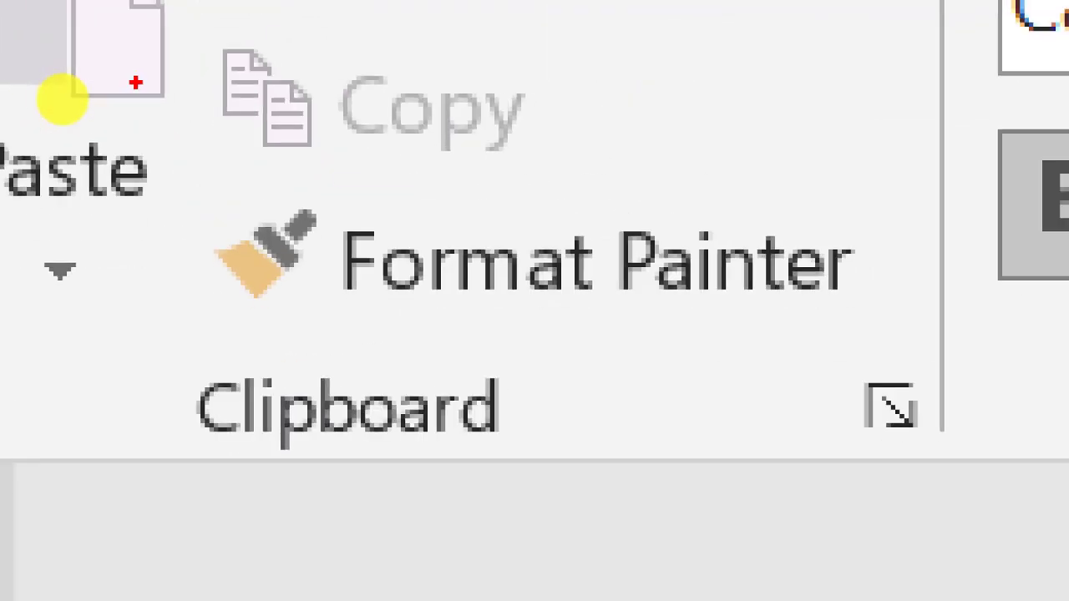
scroll(135, 82, down, 10)
key(Escape)
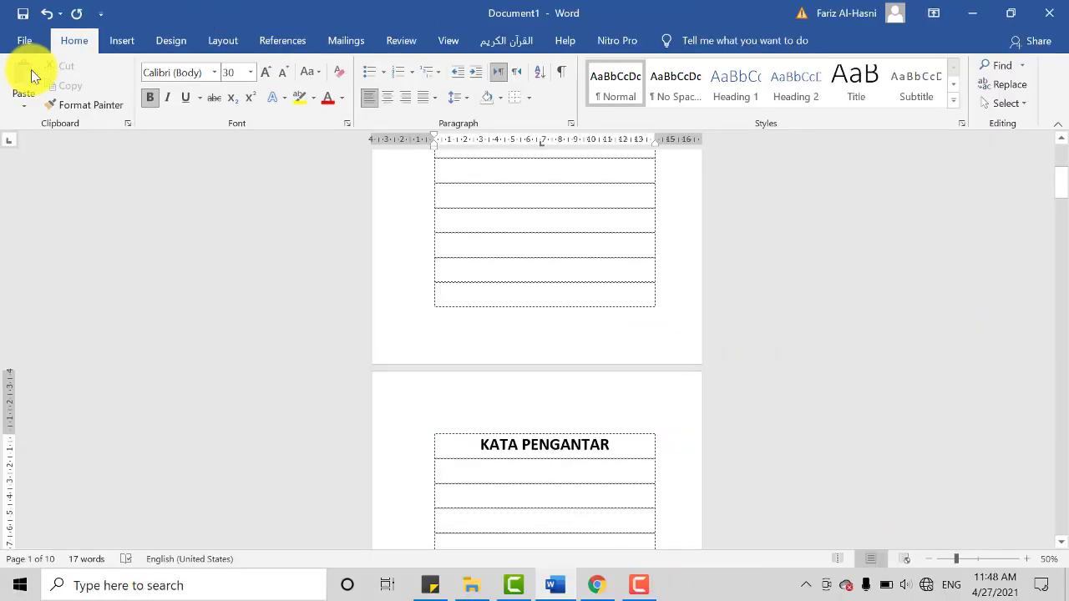
Step: Examine the section boundary between the COVER page and the KATA PENGANTAR page
scroll(365, 18, down, 3)
scroll(606, 301, up, 2)
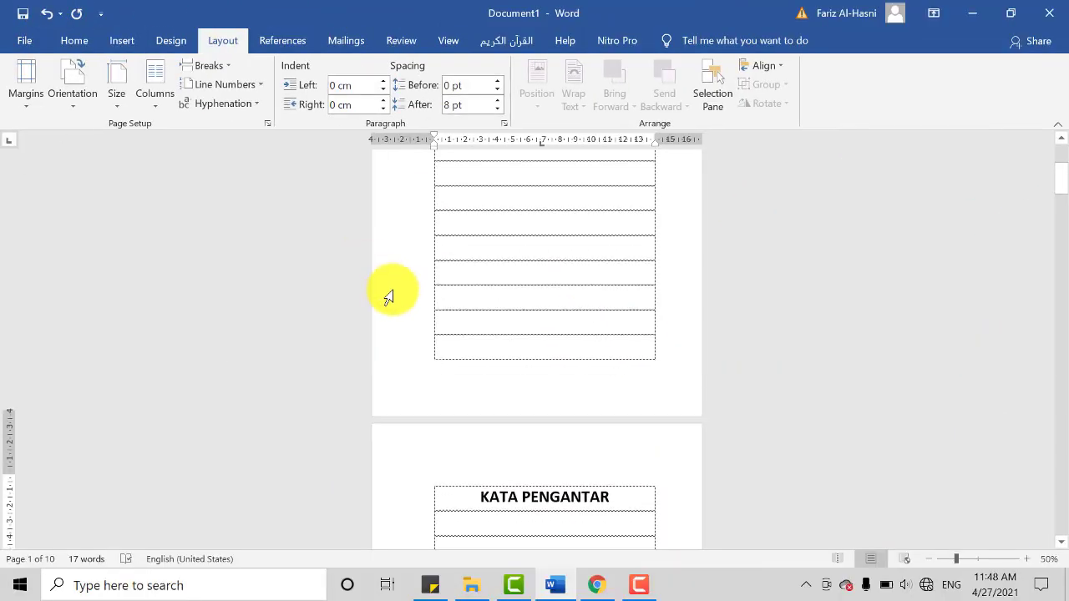
scroll(389, 297, up, 5)
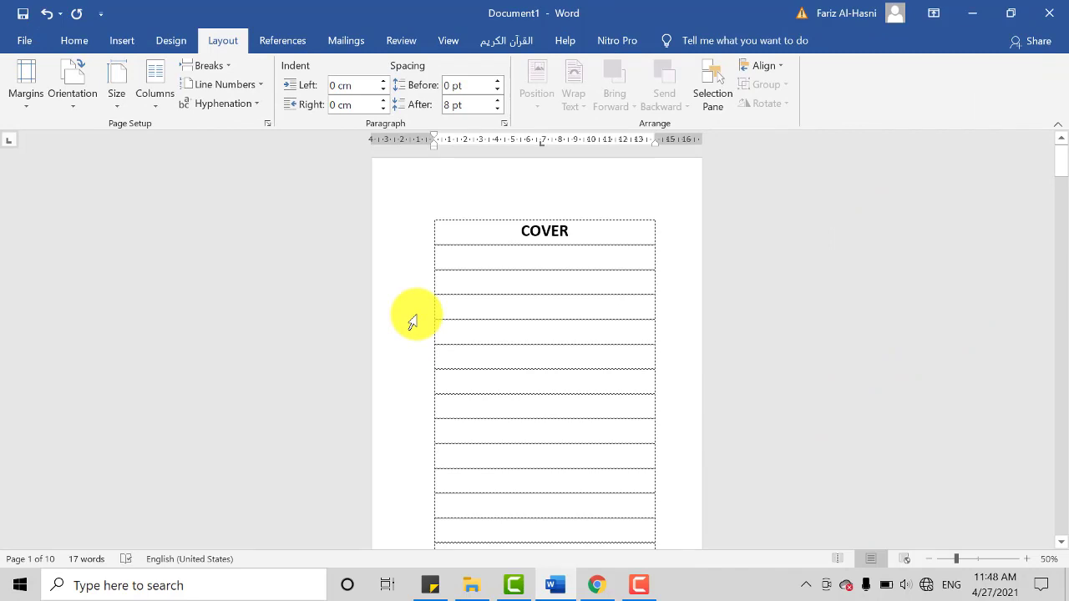
scroll(410, 333, down, 1)
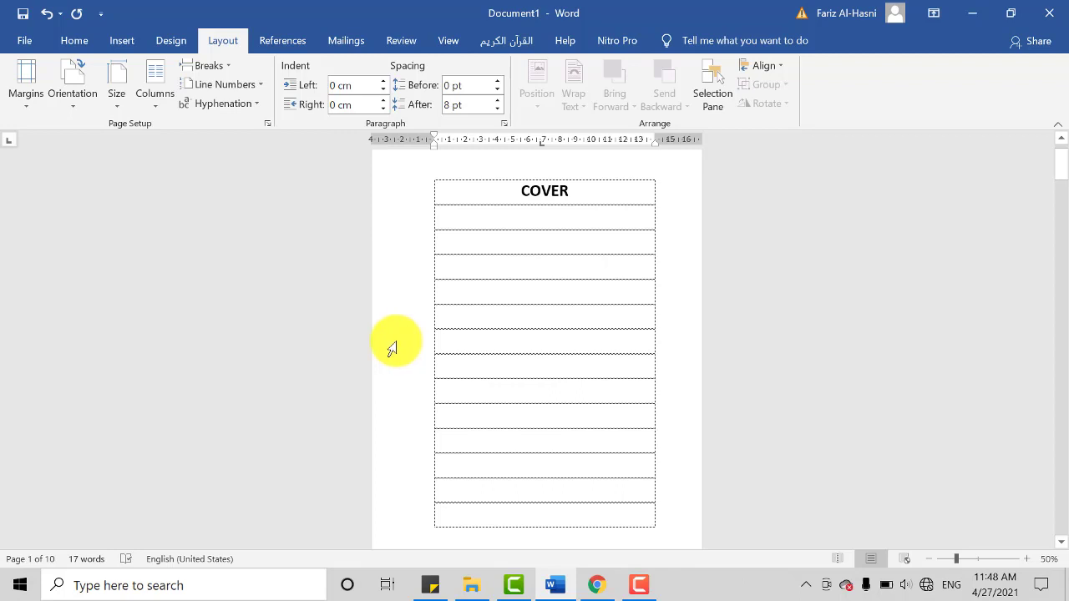
scroll(411, 399, up, 1)
scroll(434, 374, down, 1)
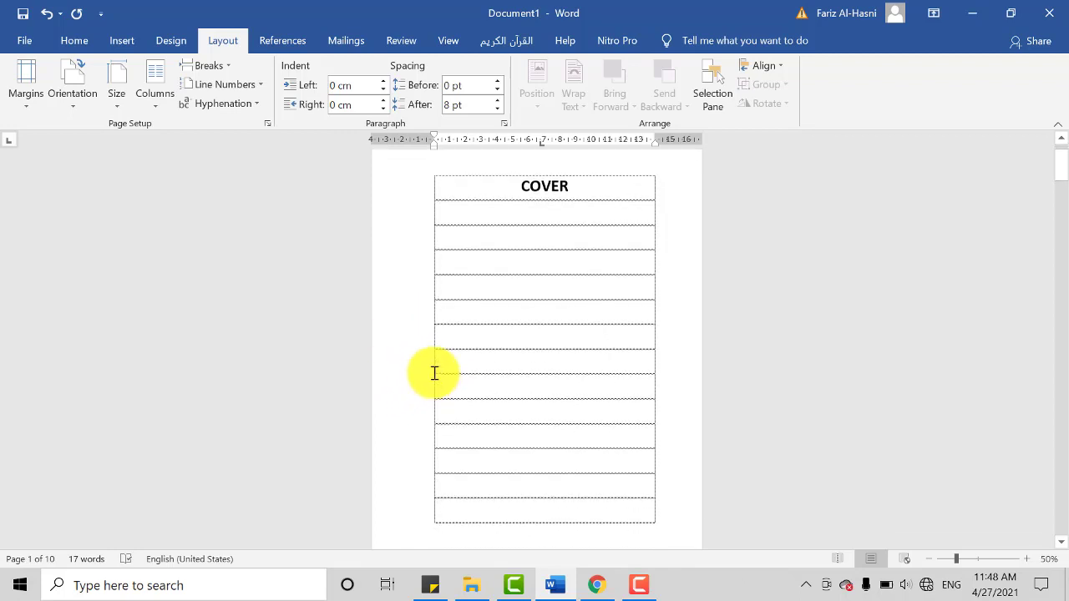
scroll(435, 373, down, 6)
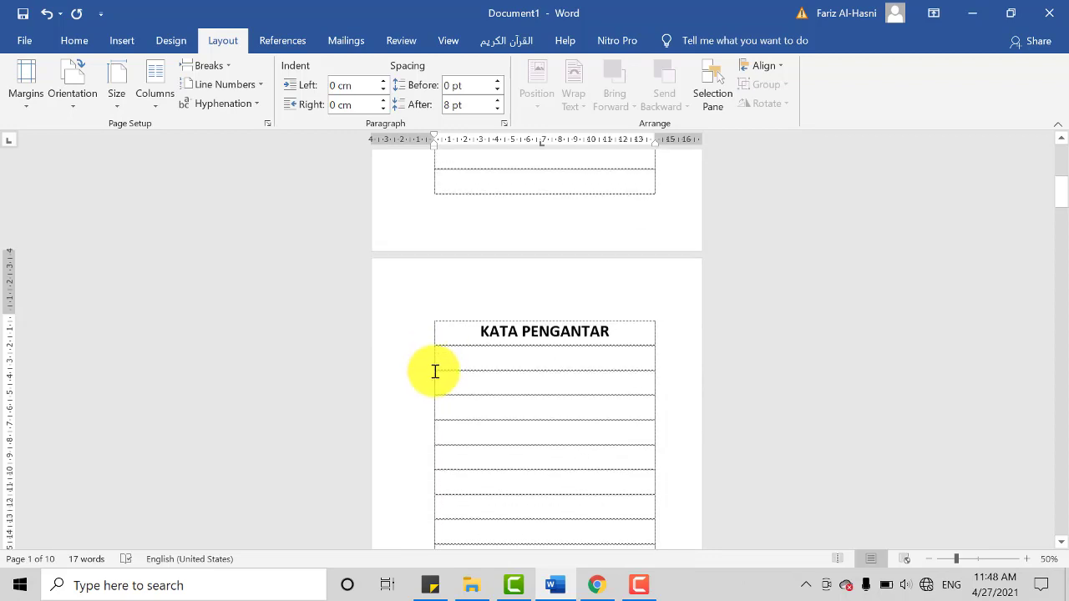
scroll(435, 372, down, 2)
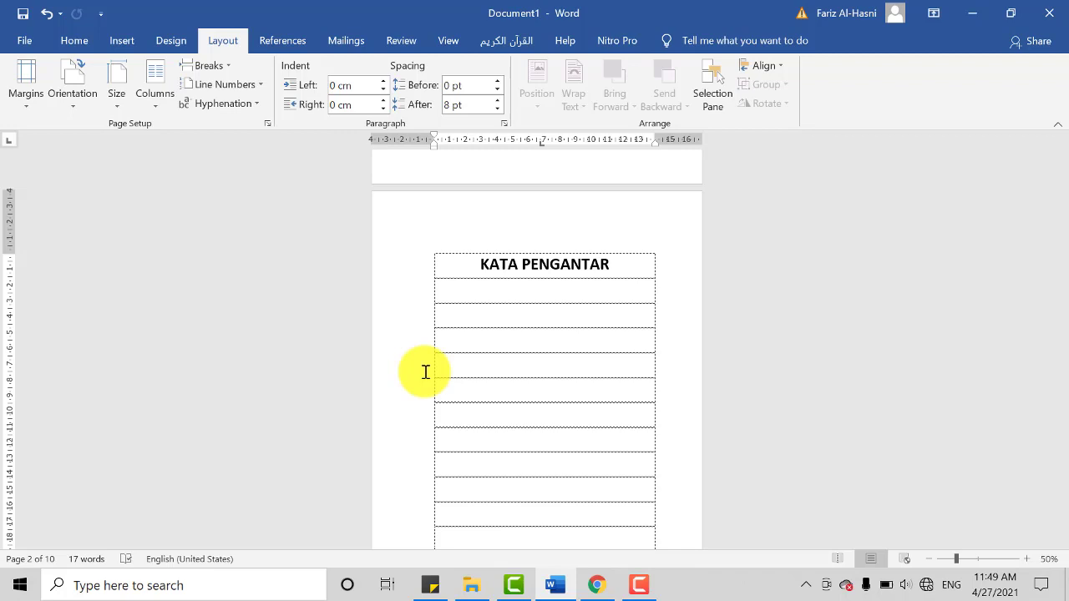
Step: Check the COVER page's footer area against the KATA PENGANTAR footer, ending back on the COVER page
scroll(477, 358, up, 5)
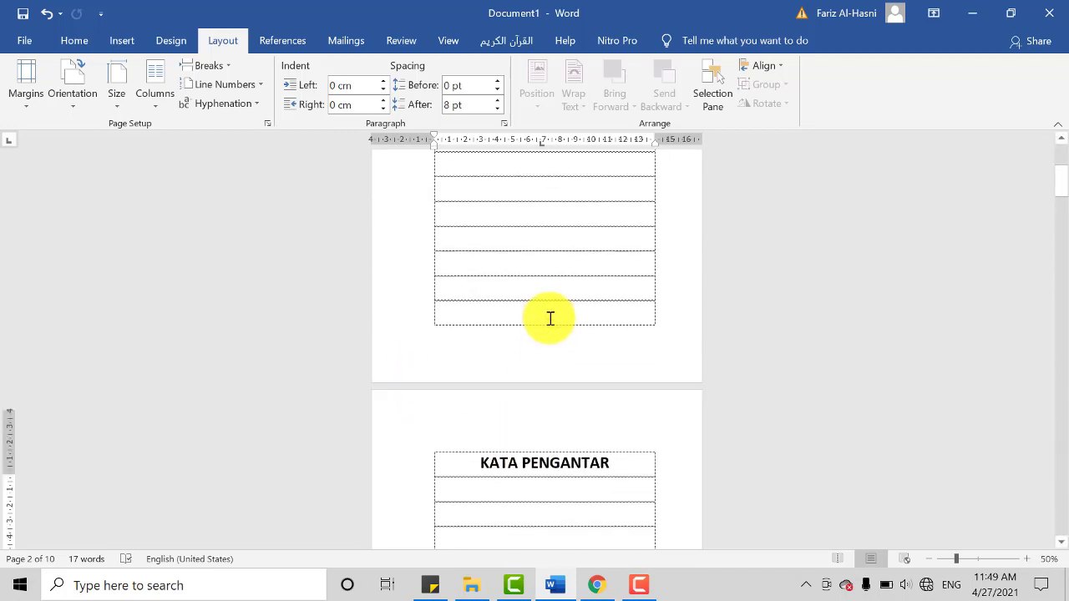
scroll(551, 318, up, 5)
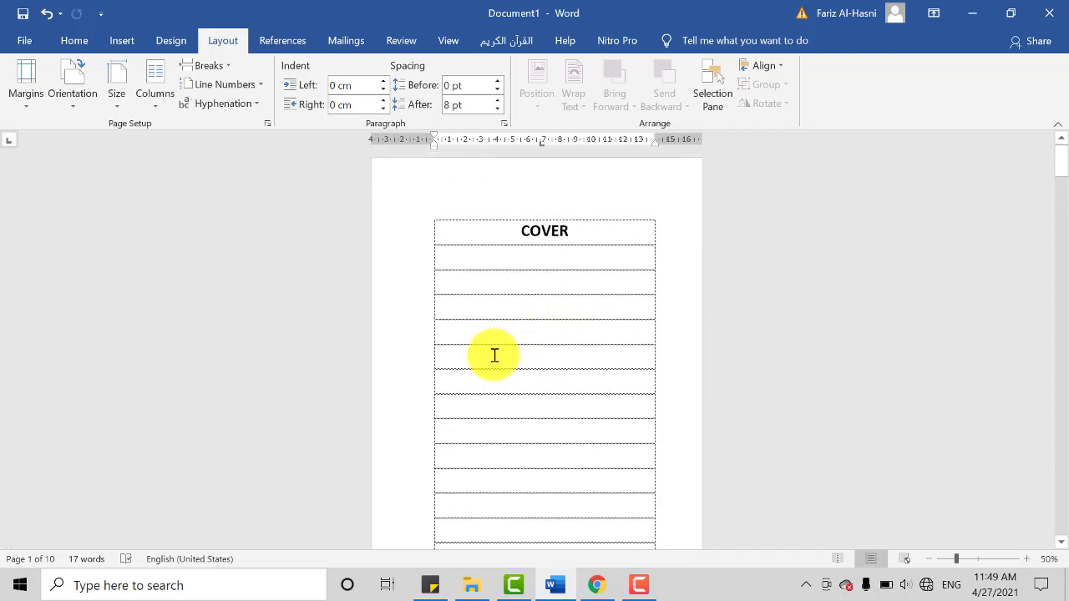
scroll(494, 356, down, 4)
scroll(501, 342, down, 1)
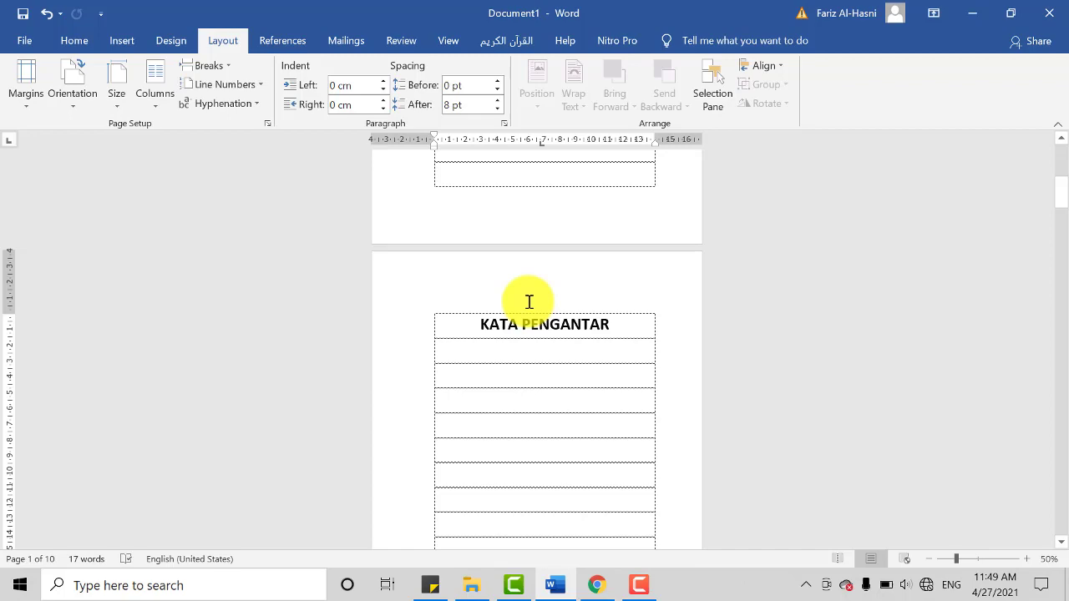
scroll(679, 396, down, 2)
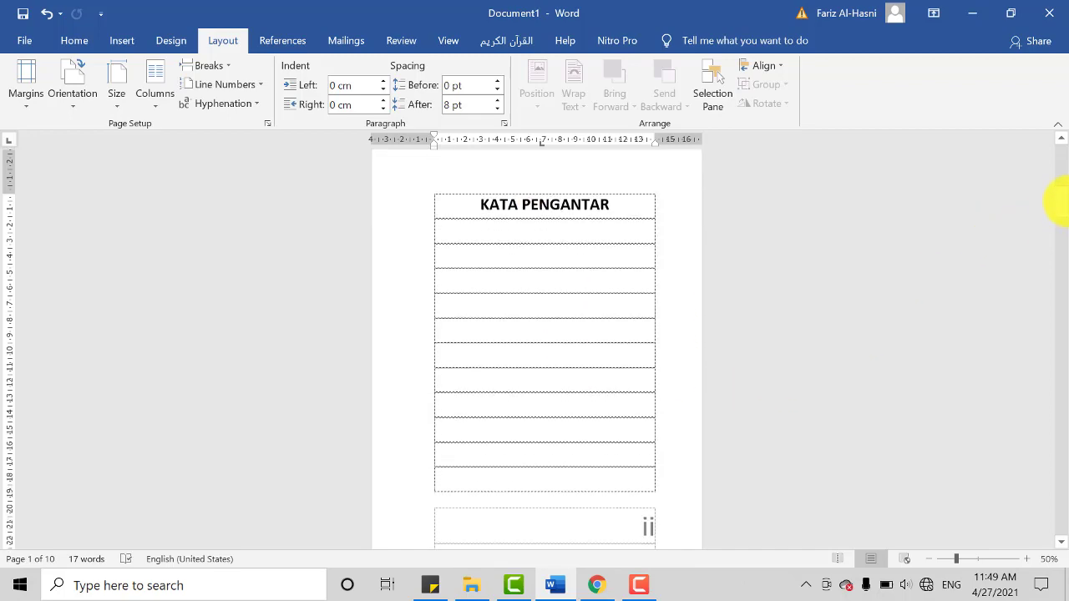
drag(1060, 203, 1065, 179)
scroll(1051, 203, up, 3)
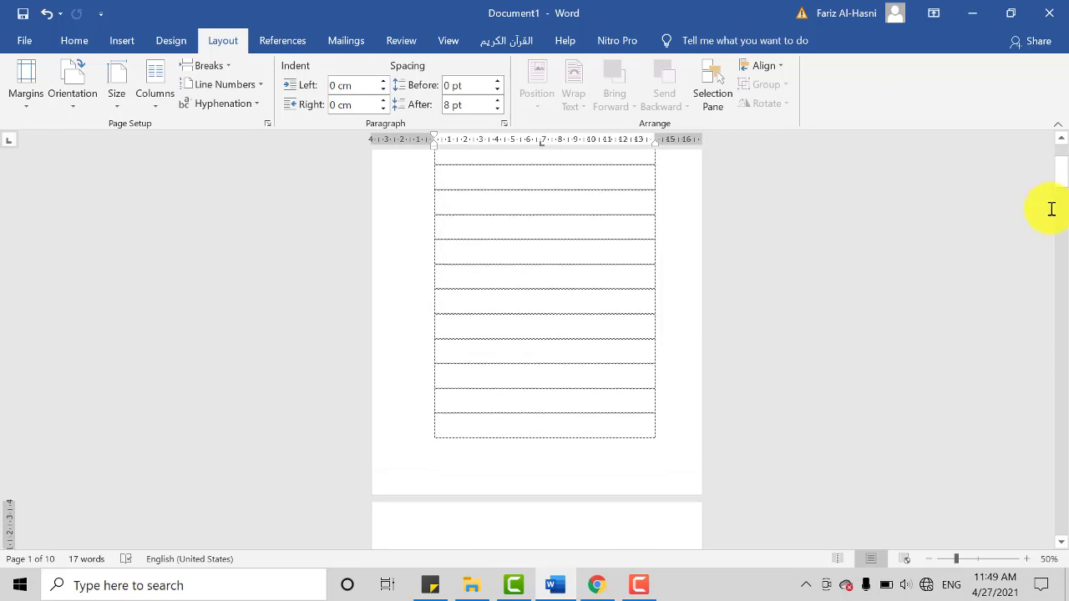
scroll(1050, 213, up, 5)
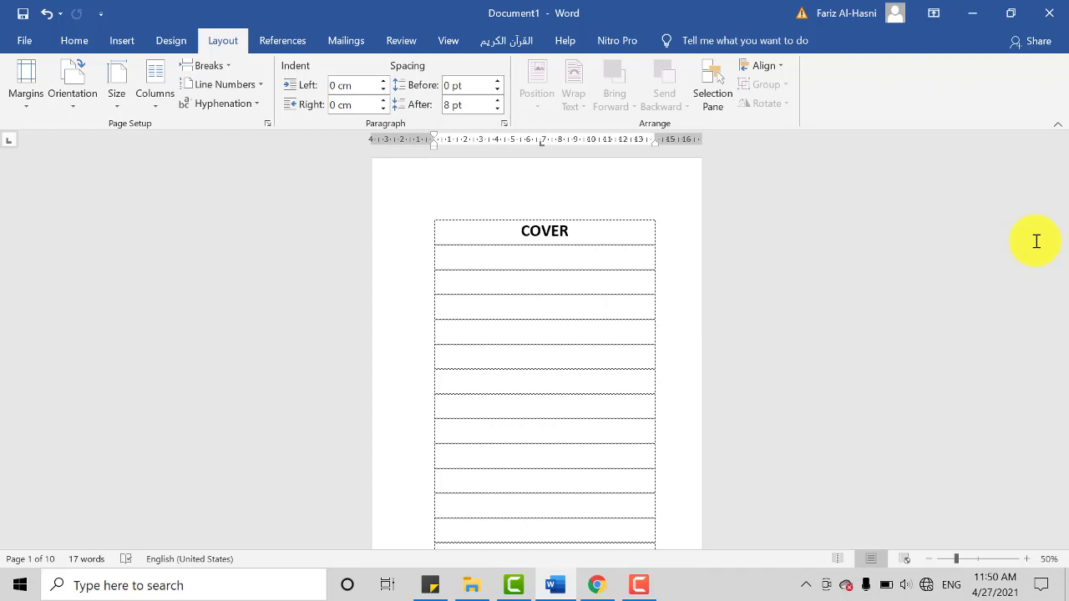
scroll(936, 298, down, 1)
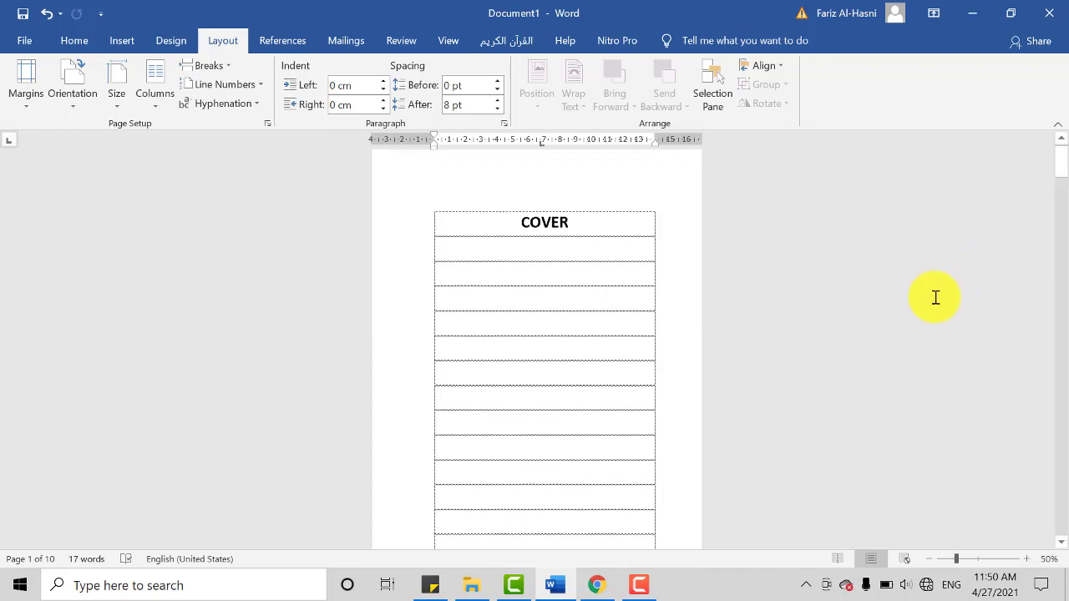
scroll(888, 391, down, 1)
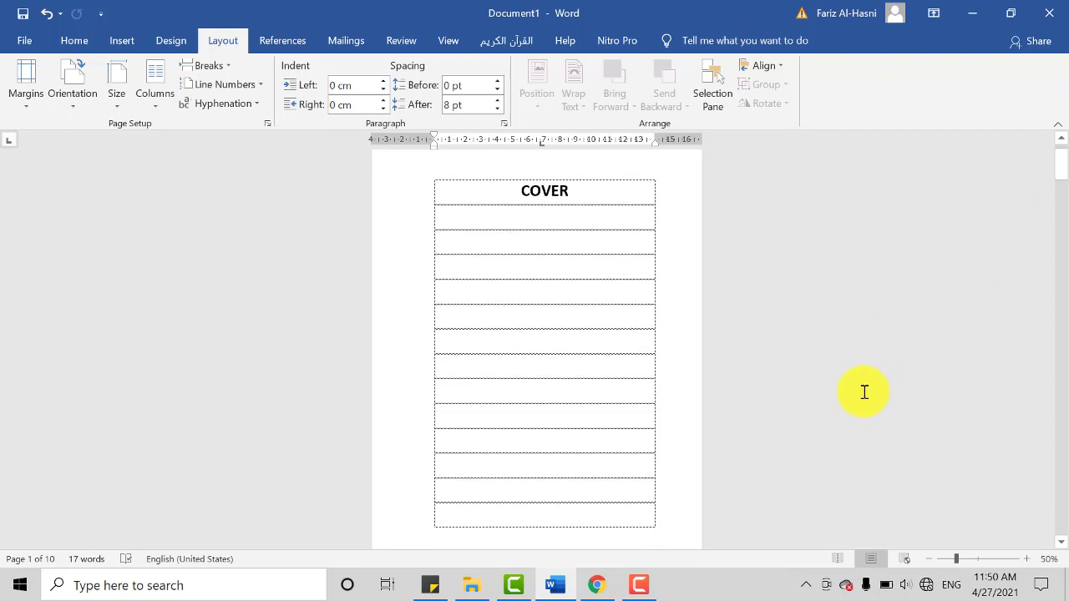